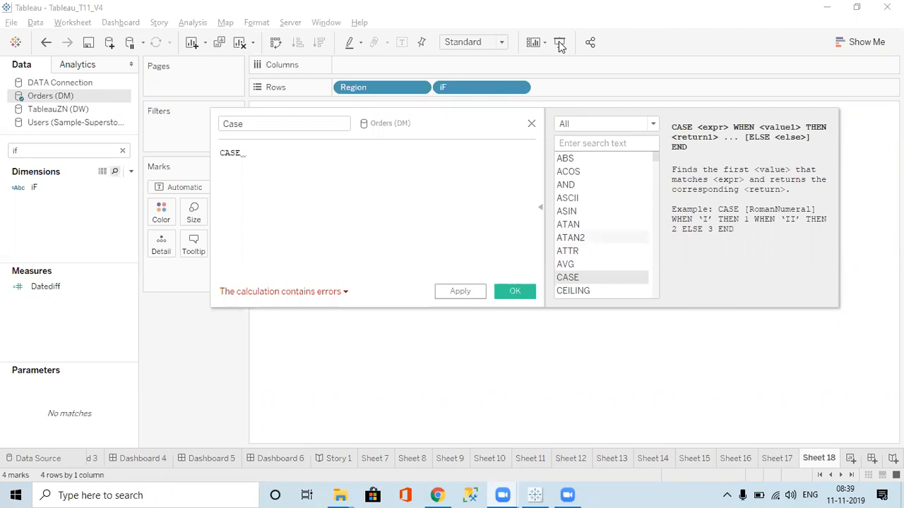
Clear the CASE formula and close the Case calculation editor without saving it
{"action": "left_click", "coordinate": [294, 172]}
{"action": "key", "text": "BackSpace"}
{"action": "key", "text": "BackSpace"}
{"action": "key", "text": "BackSpace"}
{"action": "key", "text": "BackSpace"}
{"action": "key", "text": "BackSpace"}
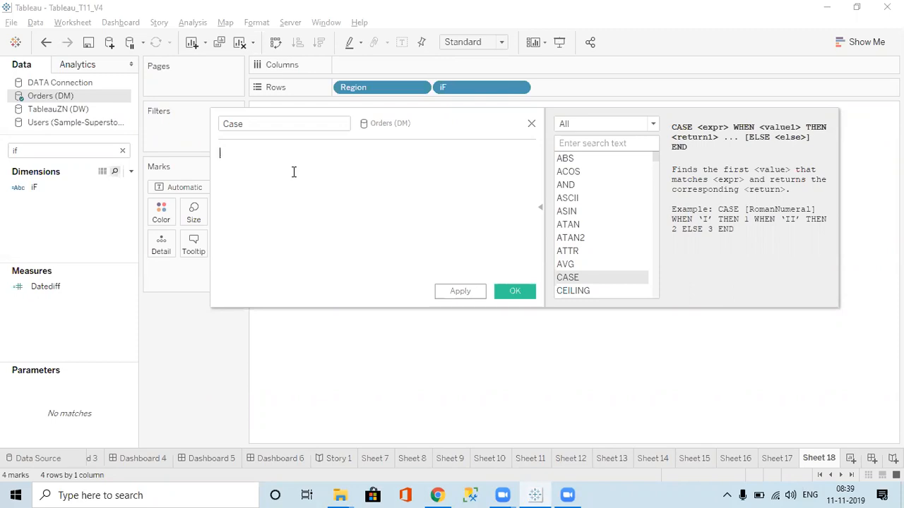
{"action": "left_click", "coordinate": [530, 125]}
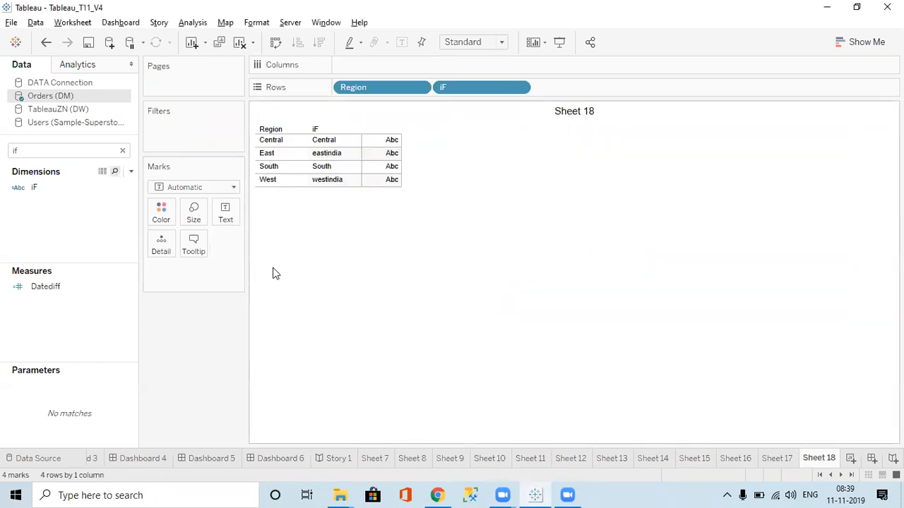
Replace the data pane's field search text with "me" to find the measure-related fields
{"action": "left_click", "coordinate": [58, 152]}
{"action": "key", "text": "BackSpace"}
{"action": "key", "text": "BackSpace"}
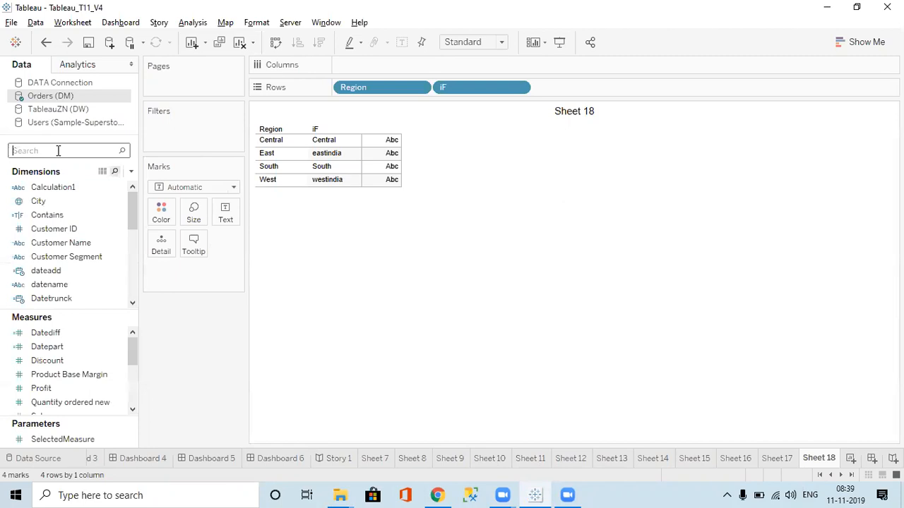
{"action": "type", "text": "case"}
{"action": "key", "text": "BackSpace"}
{"action": "key", "text": "BackSpace"}
{"action": "key", "text": "BackSpace"}
{"action": "key", "text": "BackSpace"}
{"action": "type", "text": "s"}
{"action": "key", "text": "BackSpace"}
{"action": "type", "text": "me"}
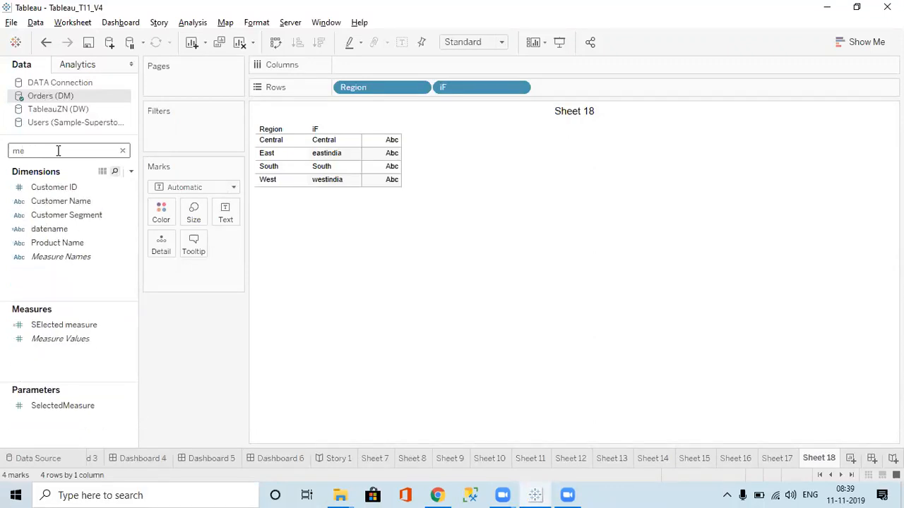
Open the SElected measure calculation, examine its CASE formula and the SelectedMeasure parameter reference, and close it without changes
{"action": "left_click", "coordinate": [61, 325]}
{"action": "right_click", "coordinate": [61, 329]}
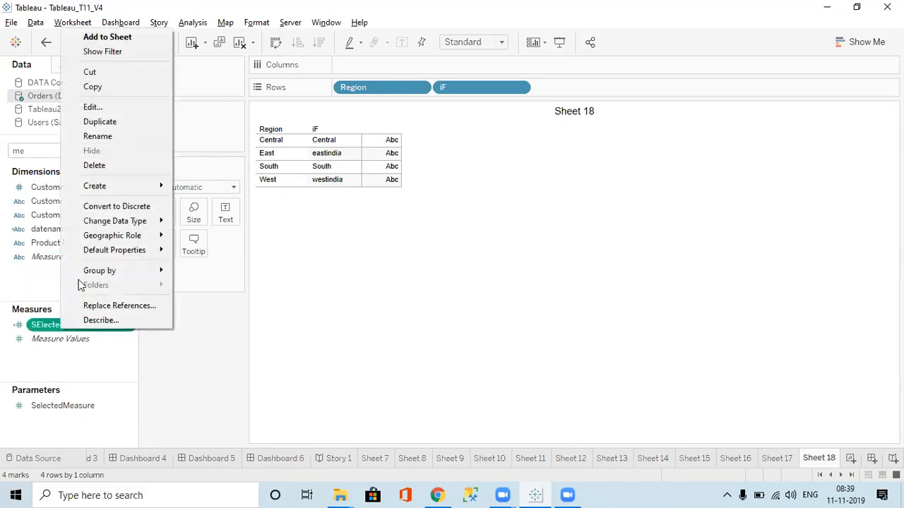
{"action": "left_click", "coordinate": [106, 108]}
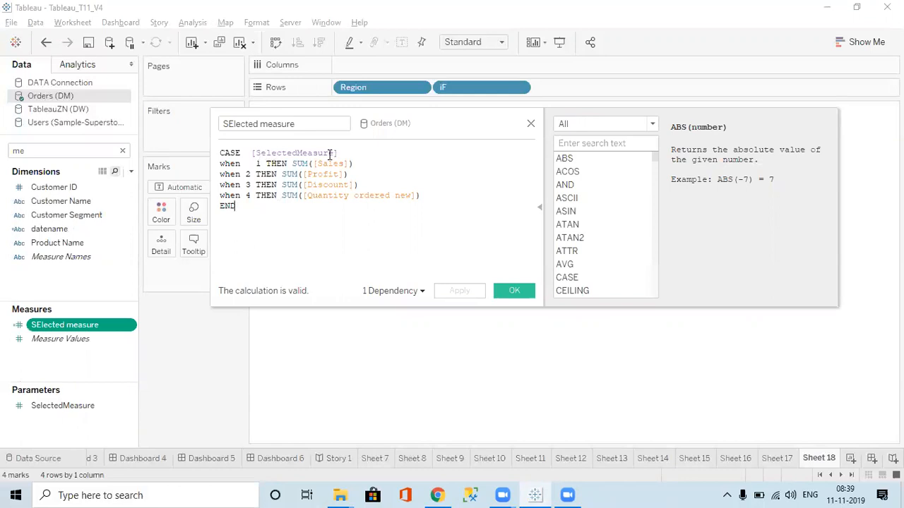
{"action": "left_click", "coordinate": [68, 413]}
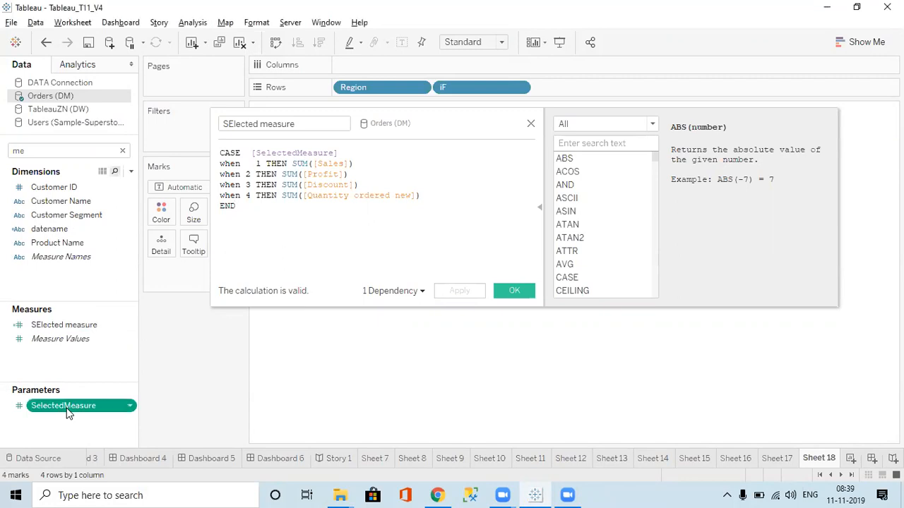
{"action": "left_click", "coordinate": [297, 152]}
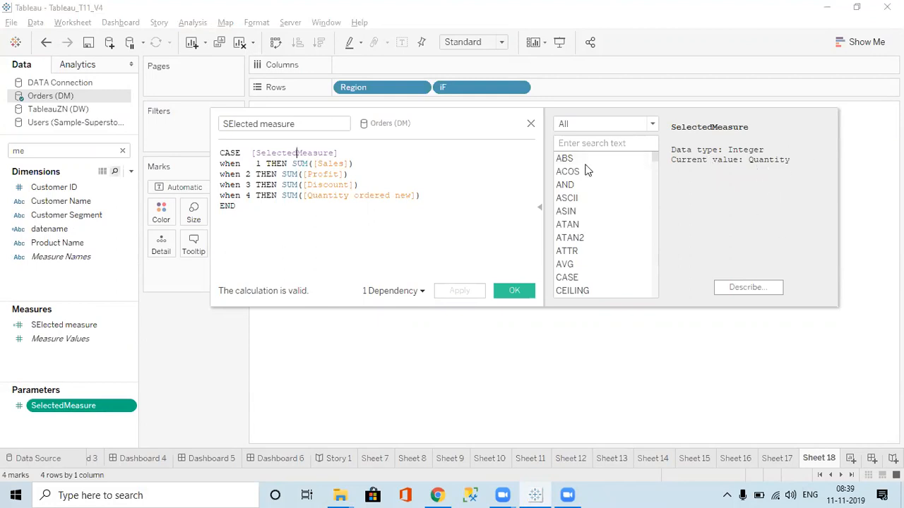
{"action": "left_click", "coordinate": [261, 164]}
{"action": "left_click", "coordinate": [531, 124]}
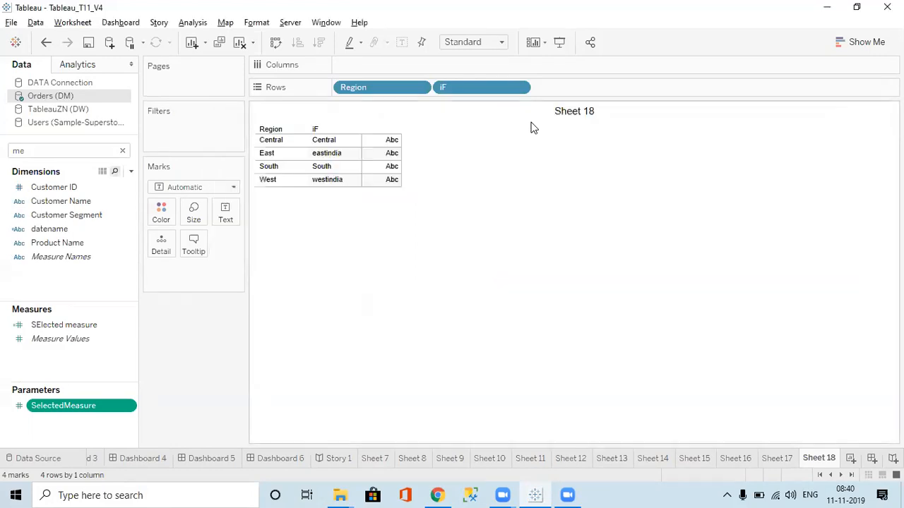
Open the SelectedMeasure parameter for editing
{"action": "right_click", "coordinate": [80, 411]}
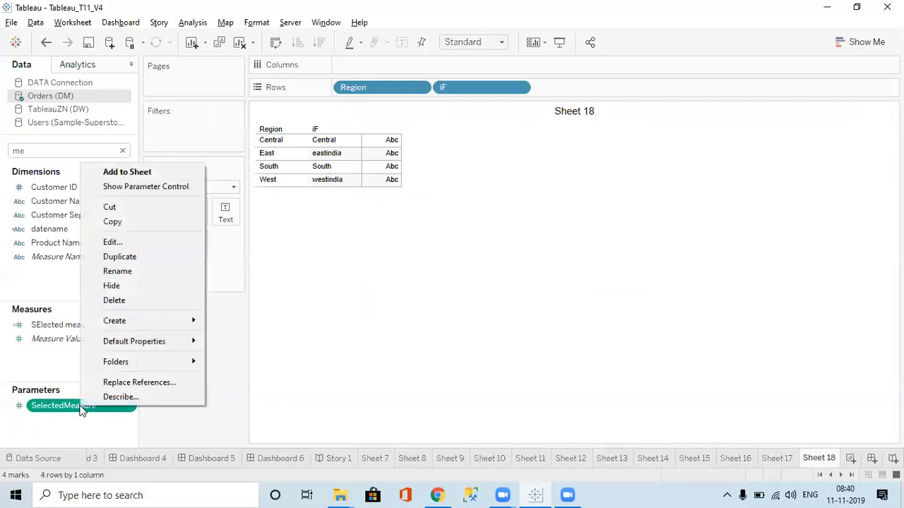
{"action": "left_click", "coordinate": [120, 243]}
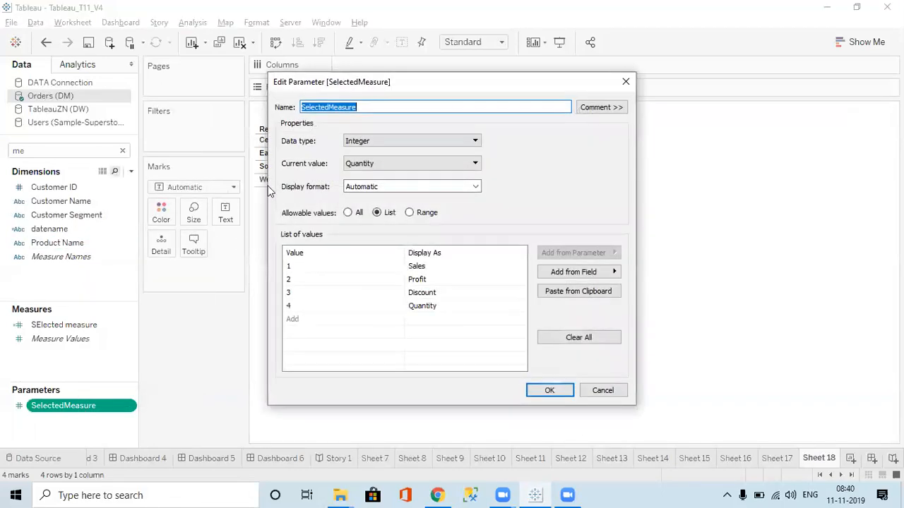
Try to replace the parameter's first list value with Sales while the data type is Integer
{"action": "left_click", "coordinate": [299, 267]}
{"action": "type", "text": "Sales"}
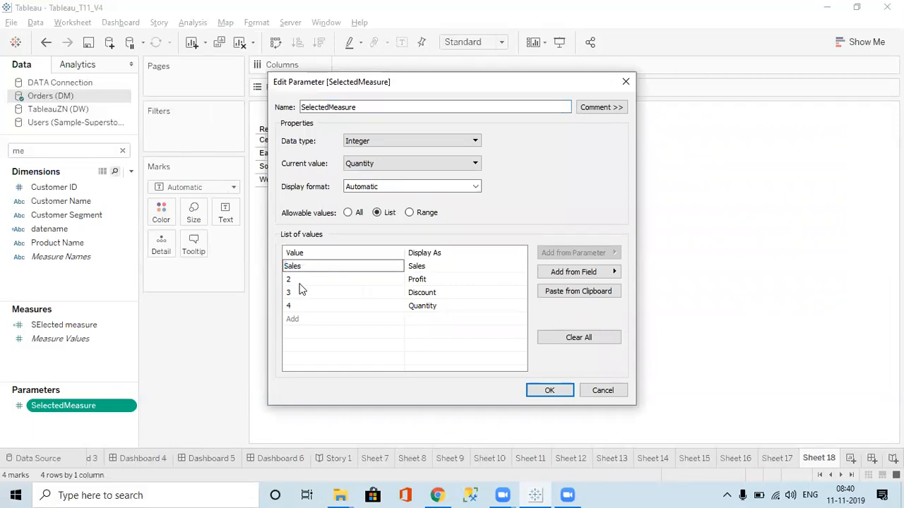
{"action": "left_click", "coordinate": [300, 282]}
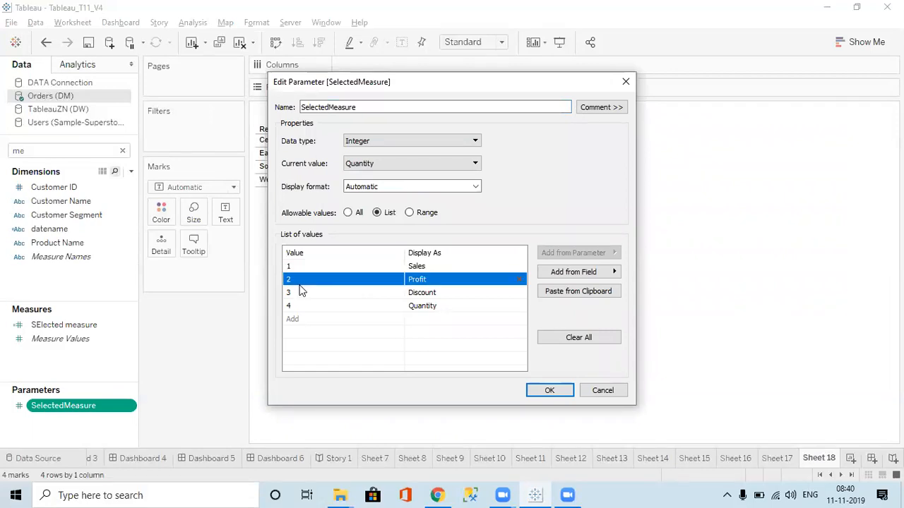
{"action": "left_click", "coordinate": [339, 264]}
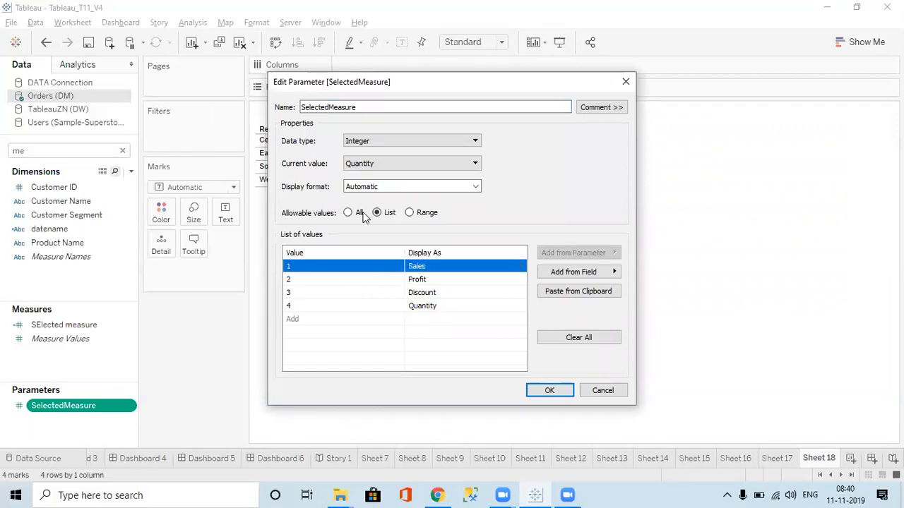
Set the parameter's data type to String and change its first list value to Sales
{"action": "left_click", "coordinate": [383, 139]}
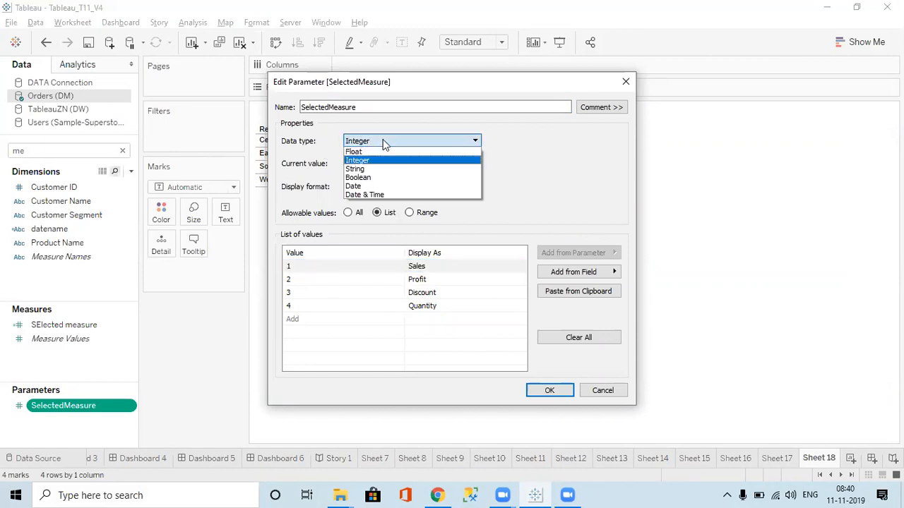
{"action": "left_click", "coordinate": [356, 170]}
{"action": "double_click", "coordinate": [316, 265]}
{"action": "type", "text": "Sales"}
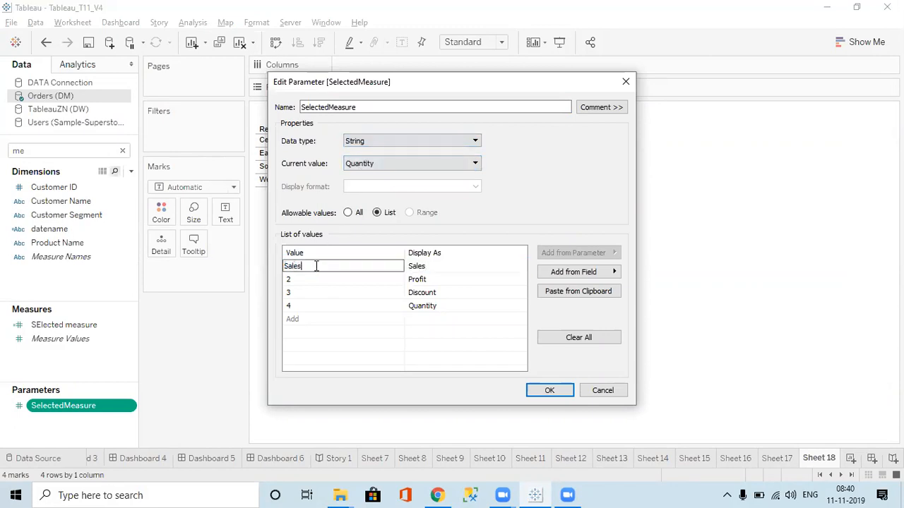
Change the remaining parameter list values to Profit, Discount and Quantity, matching their display names, and save the parameter
{"action": "double_click", "coordinate": [306, 291]}
{"action": "type", "text": "Discount"}
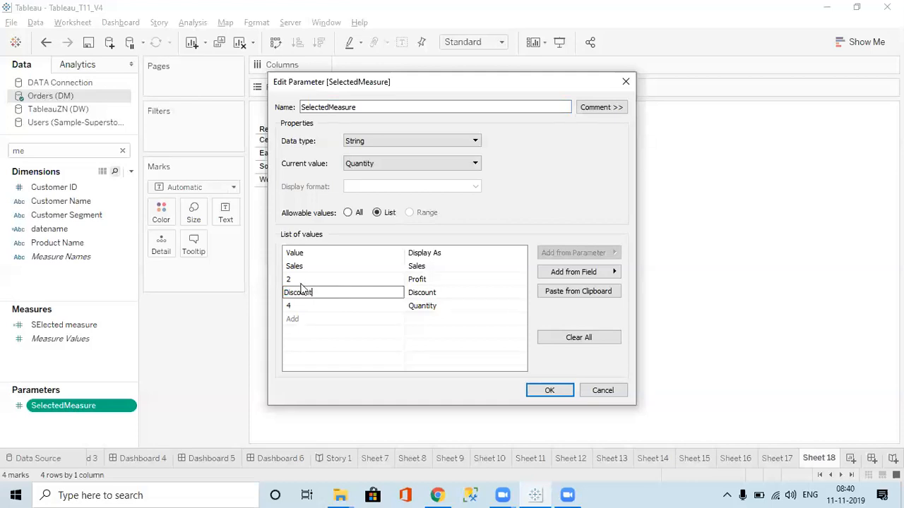
{"action": "double_click", "coordinate": [297, 280]}
{"action": "type", "text": "Profit"}
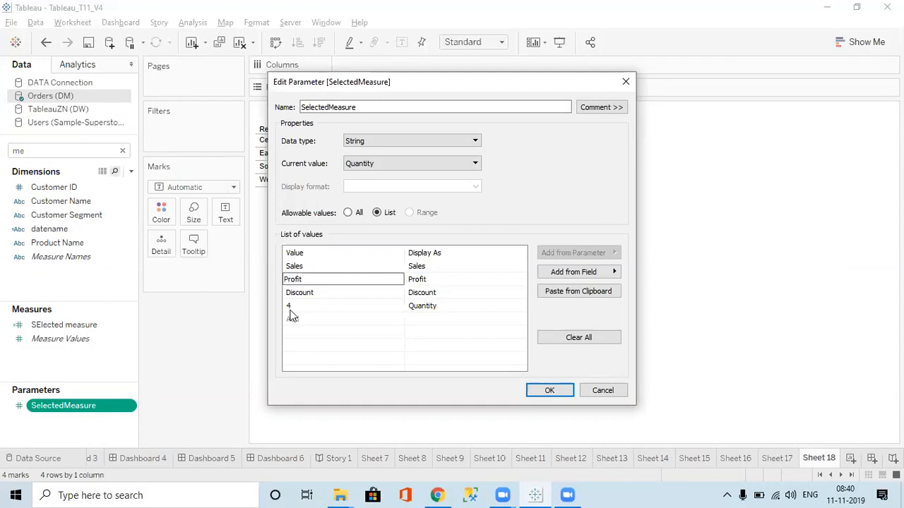
{"action": "double_click", "coordinate": [289, 308]}
{"action": "type", "text": "Qu"}
{"action": "type", "text": "na"}
{"action": "key", "text": "BackSpace"}
{"action": "key", "text": "BackSpace"}
{"action": "type", "text": "antity"}
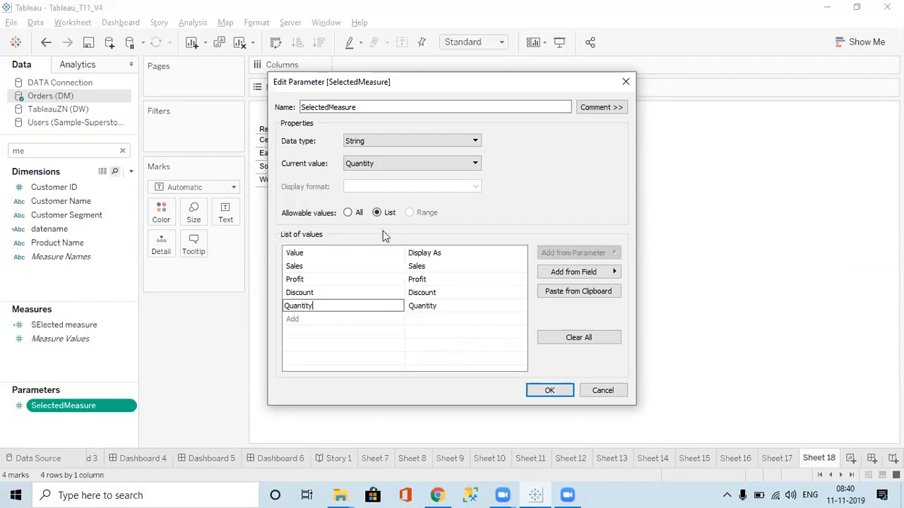
{"action": "left_click", "coordinate": [537, 393]}
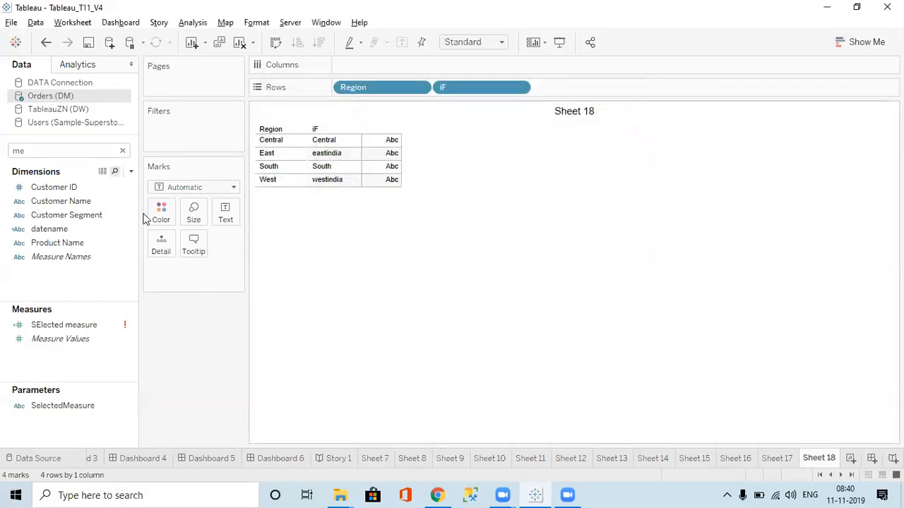
Open the SElected measure calculation for editing and replace the first WHEN condition with 'Sales'
{"action": "left_click", "coordinate": [63, 325]}
{"action": "right_click", "coordinate": [63, 327]}
{"action": "left_click", "coordinate": [366, 350]}
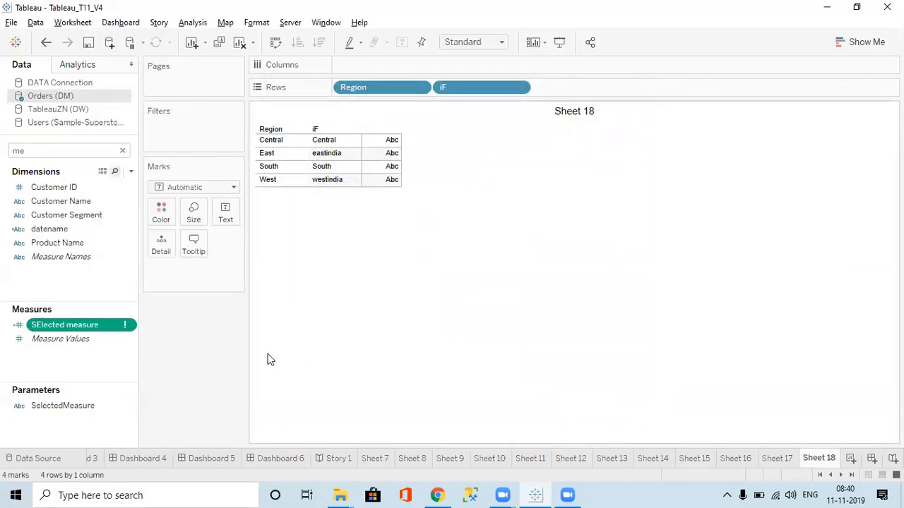
{"action": "left_click", "coordinate": [128, 325]}
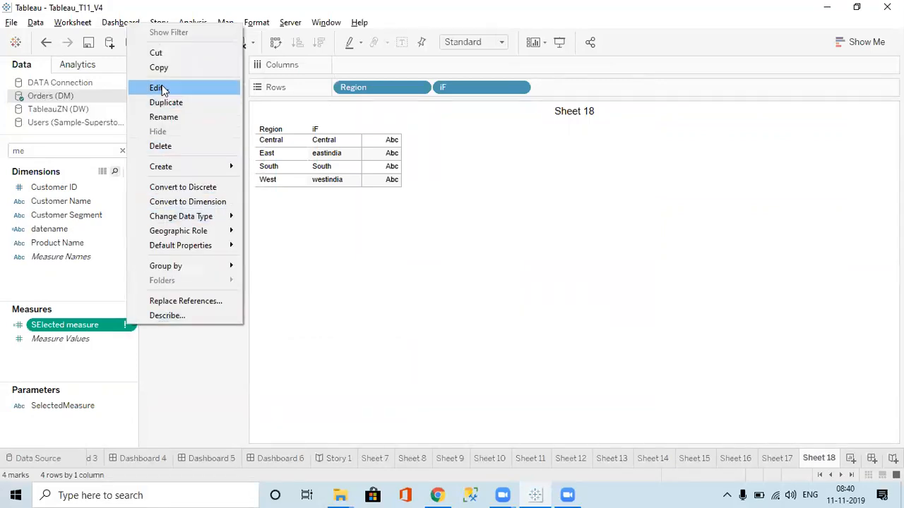
{"action": "left_click", "coordinate": [157, 87]}
{"action": "left_click", "coordinate": [259, 164]}
{"action": "key", "text": "BackSpace"}
{"action": "key", "text": "BackSpace"}
{"action": "key", "text": "BackSpace"}
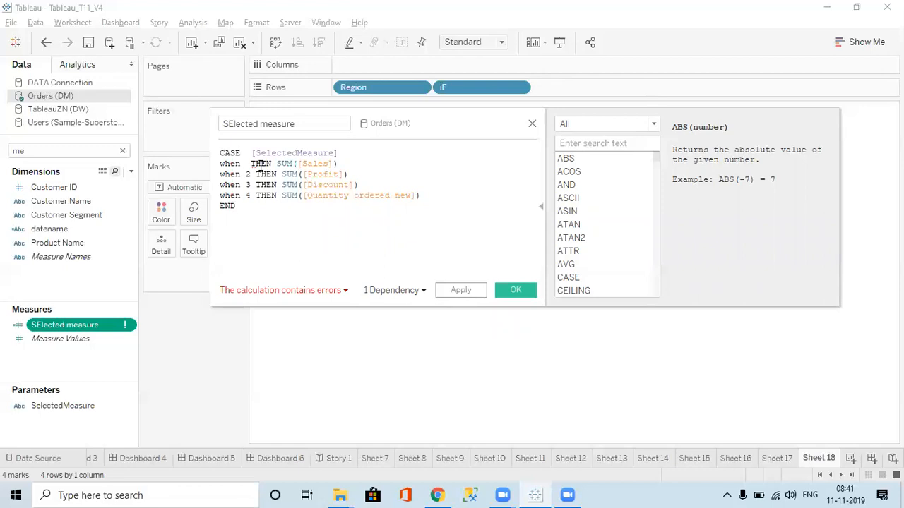
{"action": "type", "text": "Sa"}
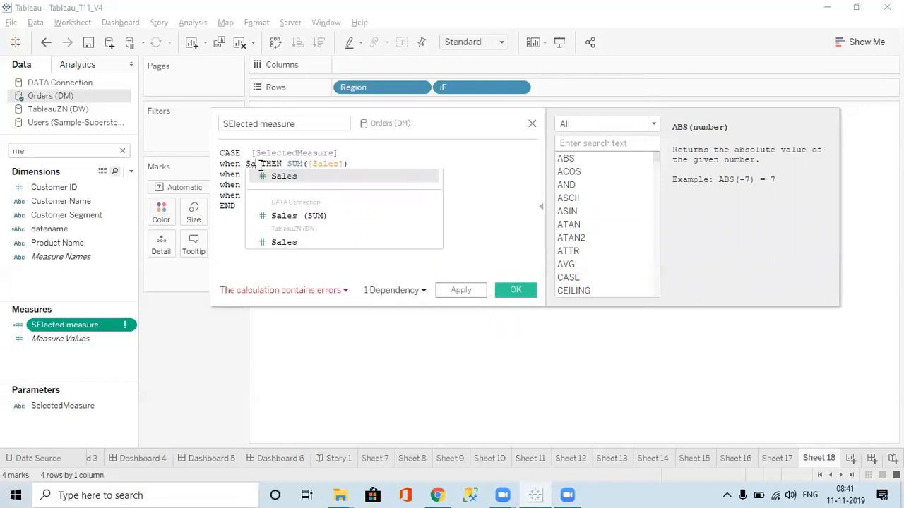
{"action": "key", "text": "BackSpace"}
{"action": "key", "text": "BackSpace"}
{"action": "type", "text": "'Sales'"}
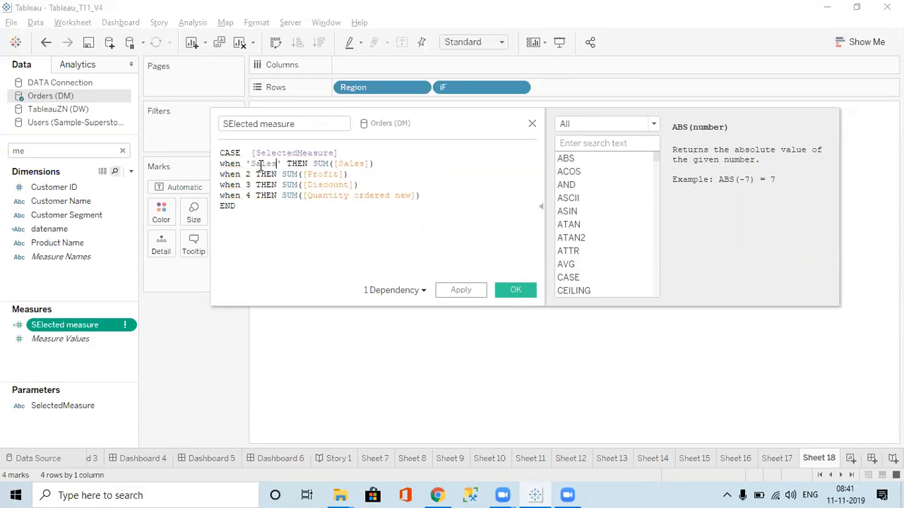
Replace the second and third WHEN conditions in the CASE formula with 'Profit' and 'Discount'
{"action": "left_click", "coordinate": [252, 174]}
{"action": "key", "text": "BackSpace"}
{"action": "type", "text": "'"}
{"action": "type", "text": "Profit'"}
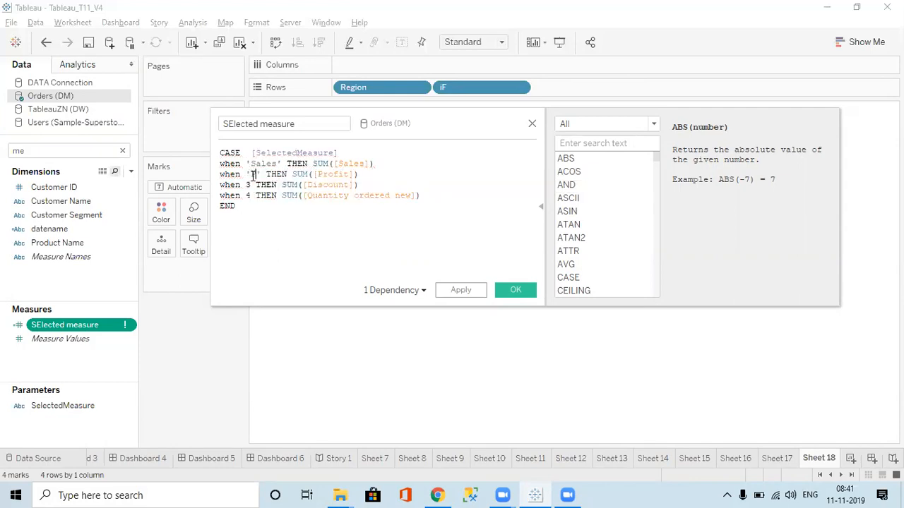
{"action": "left_click", "coordinate": [251, 185]}
{"action": "key", "text": "BackSpace"}
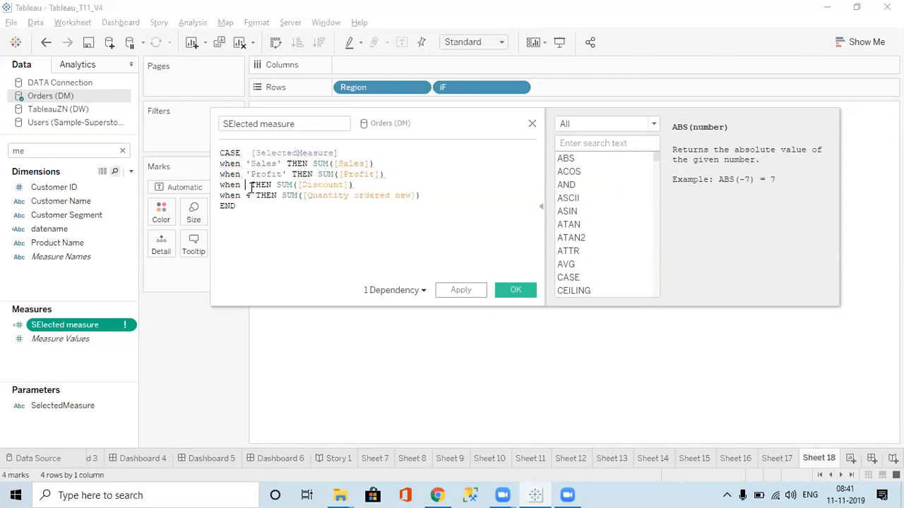
{"action": "type", "text": "'"}
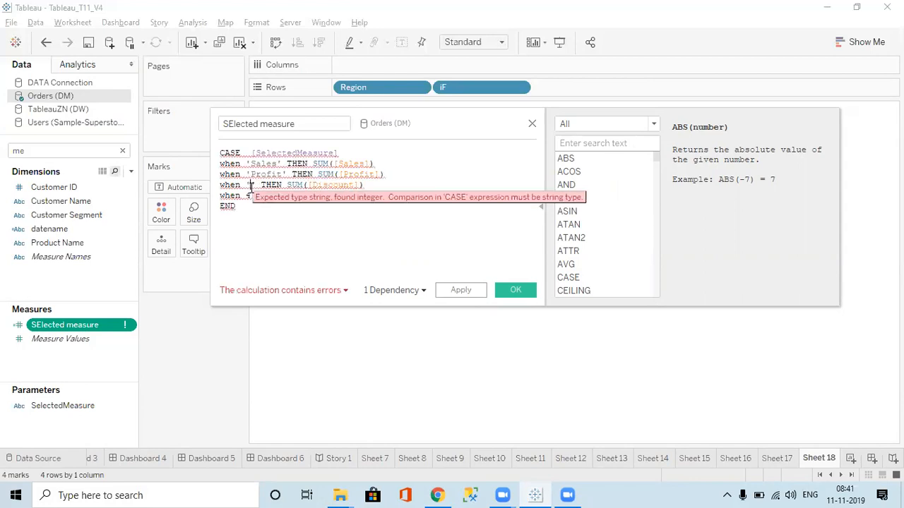
{"action": "type", "text": "Discou"}
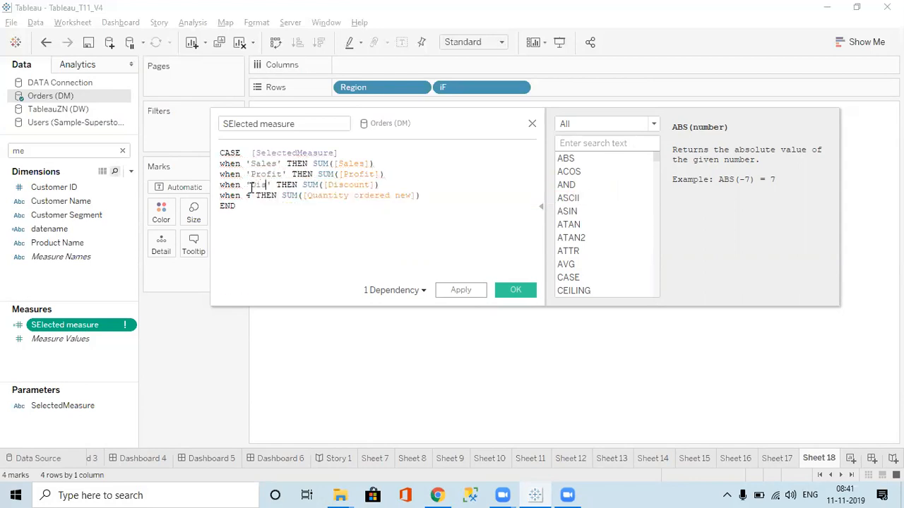
{"action": "type", "text": "nt"}
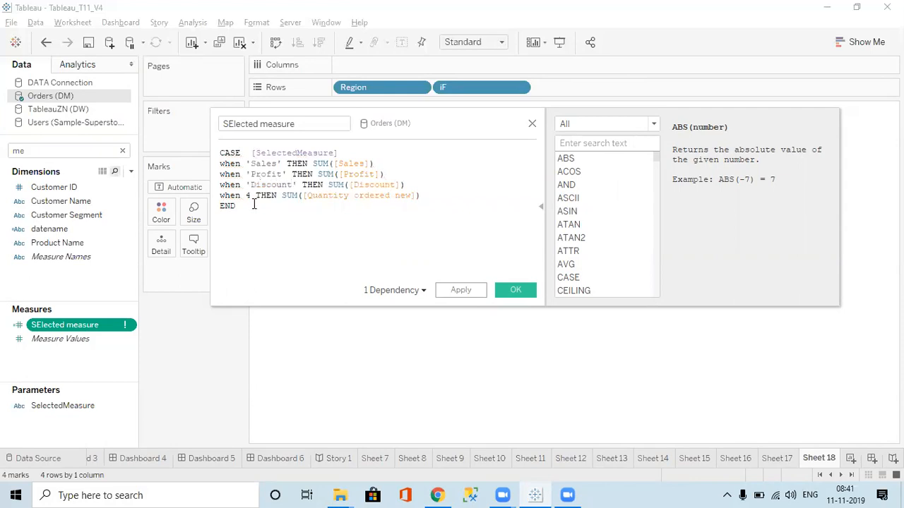
Replace the fourth WHEN condition with 'Quantity' and save the SElected measure calculation
{"action": "key", "text": "BackSpace"}
{"action": "type", "text": "'"}
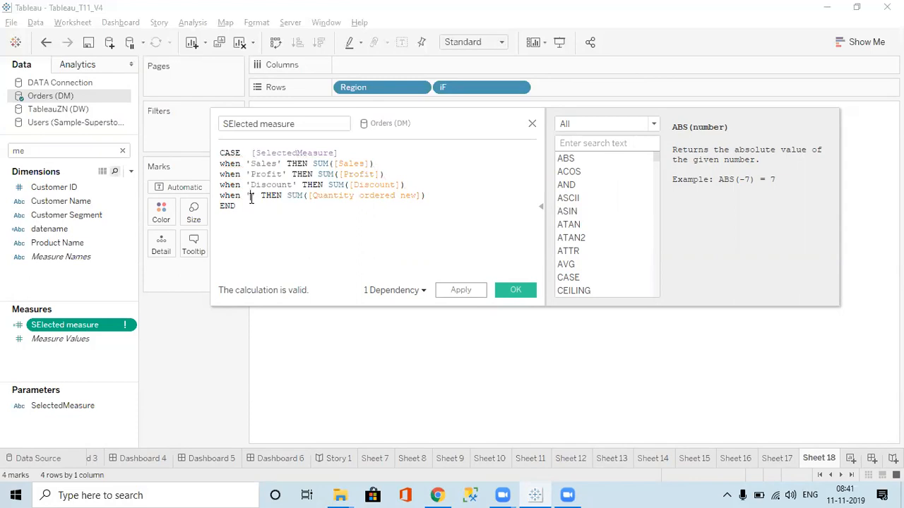
{"action": "type", "text": "Quna"}
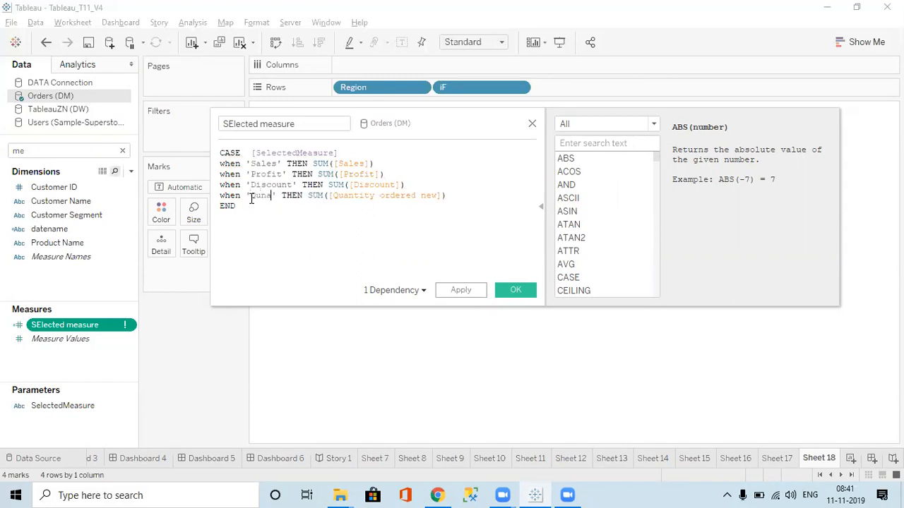
{"action": "key", "text": "BackSpace"}
{"action": "key", "text": "BackSpace"}
{"action": "type", "text": "anti"}
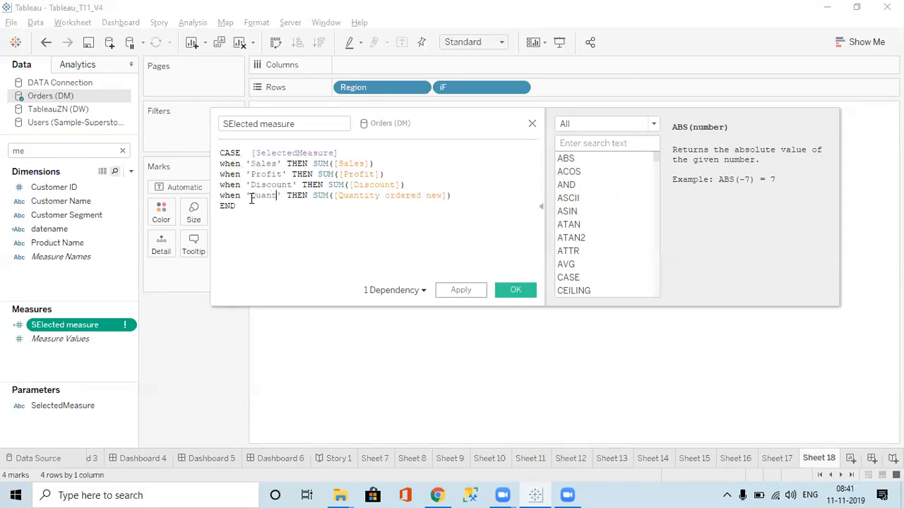
{"action": "type", "text": "ty"}
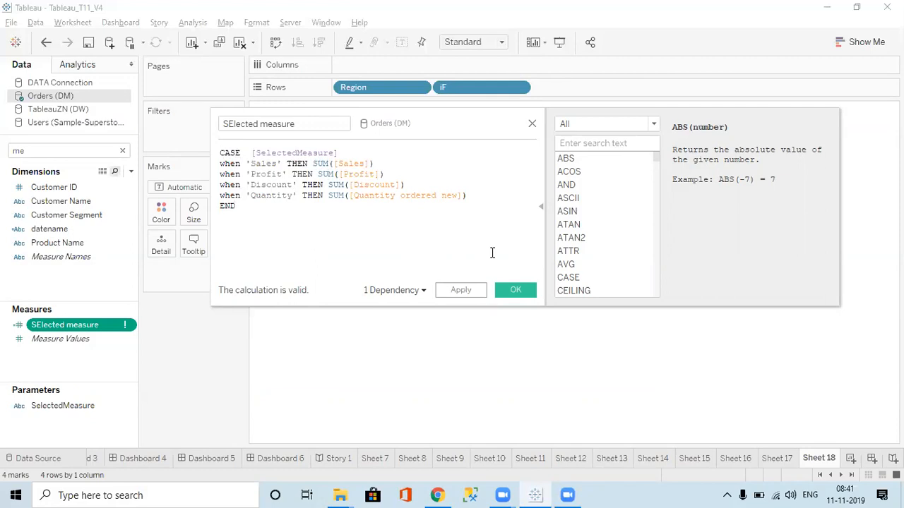
{"action": "left_click", "coordinate": [515, 292]}
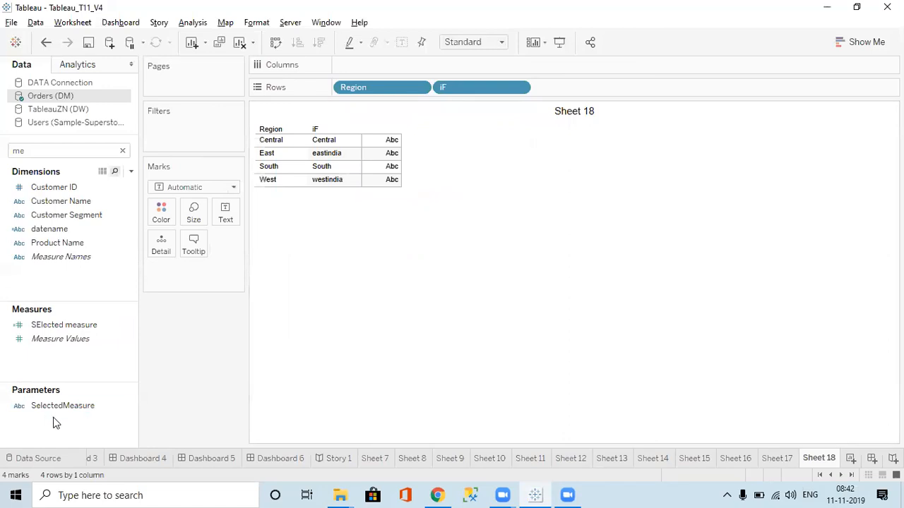
Show the parameter control for SelectedMeasure on the sheet and choose Profit as its value
{"action": "left_click", "coordinate": [41, 411]}
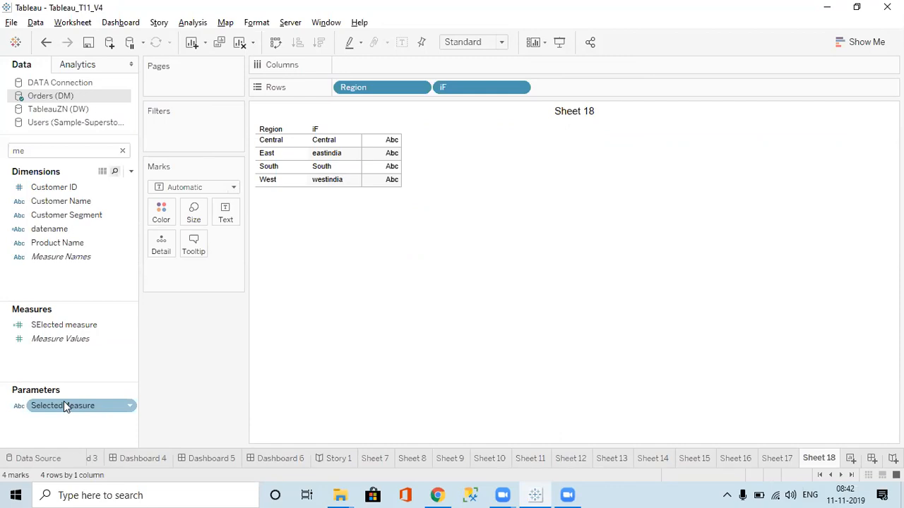
{"action": "right_click", "coordinate": [64, 406]}
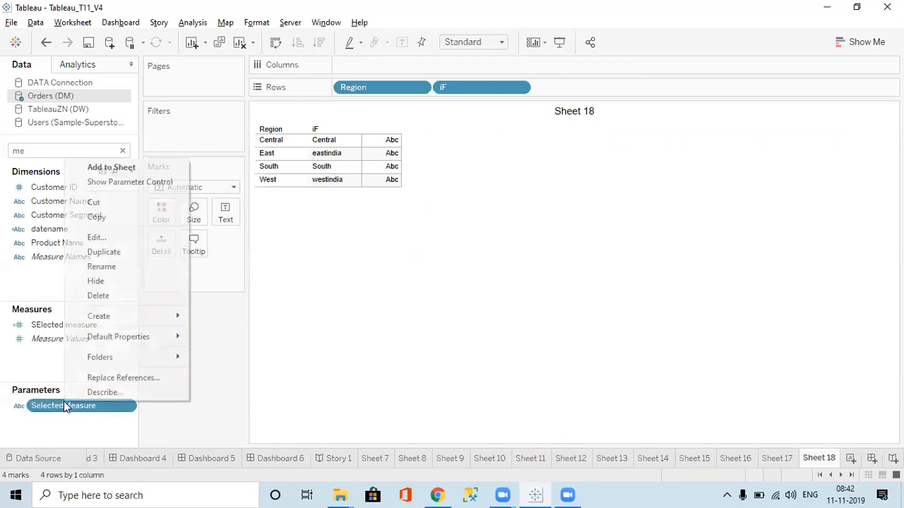
{"action": "left_click", "coordinate": [113, 188]}
{"action": "left_click", "coordinate": [859, 134]}
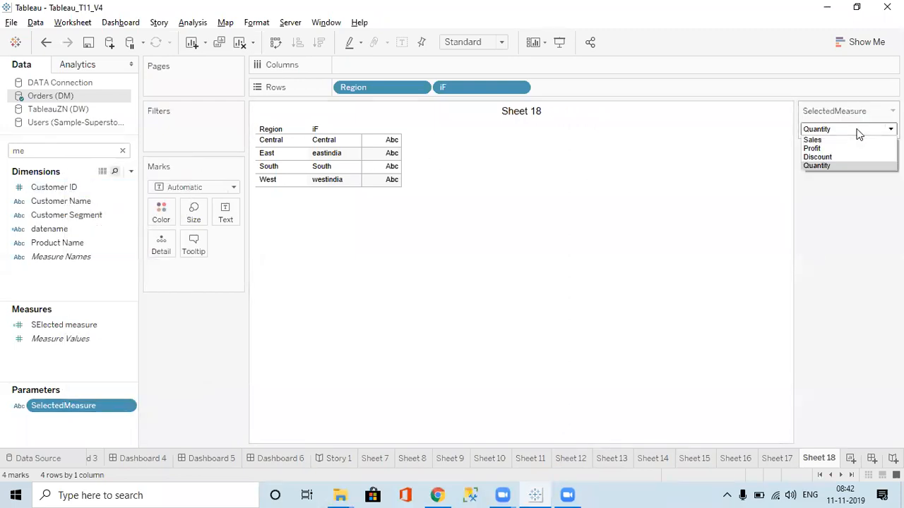
{"action": "left_click", "coordinate": [822, 147]}
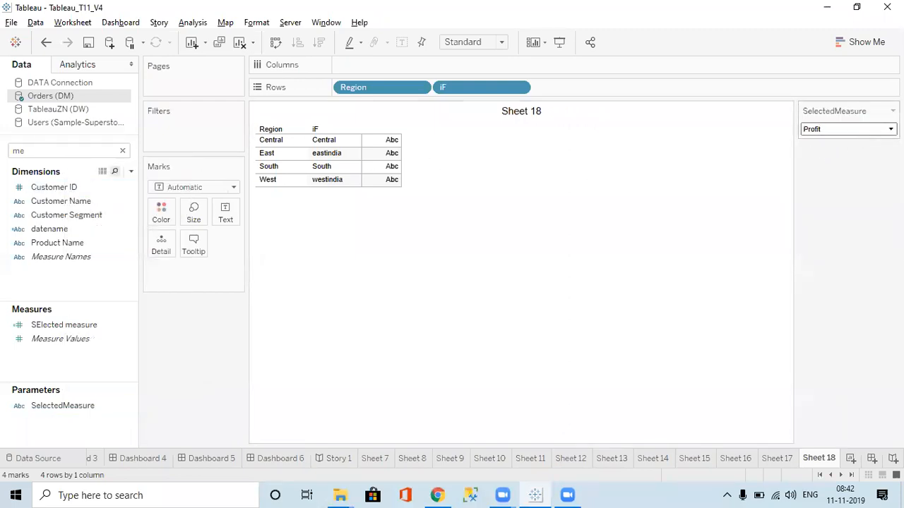
Display the SelectedMeasure control as a single value list, try Discount, and select Sales
{"action": "left_click", "coordinate": [893, 111]}
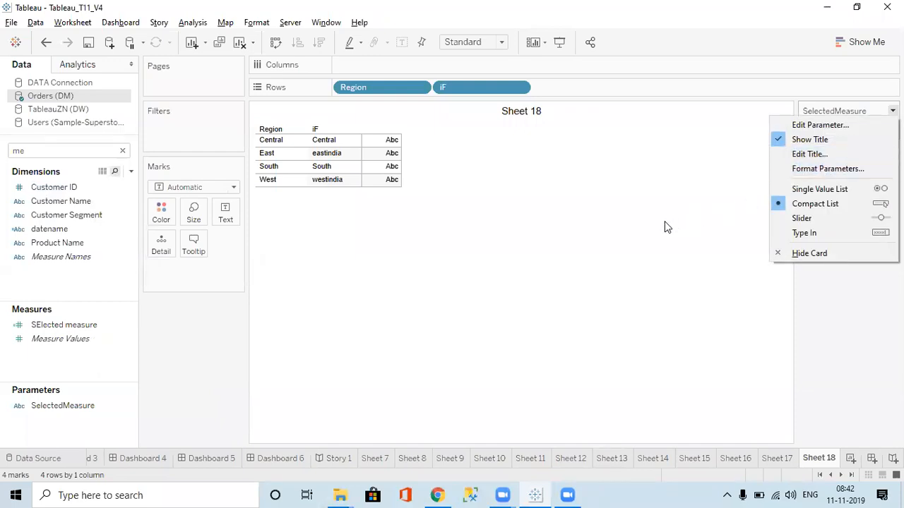
{"action": "left_click", "coordinate": [600, 231]}
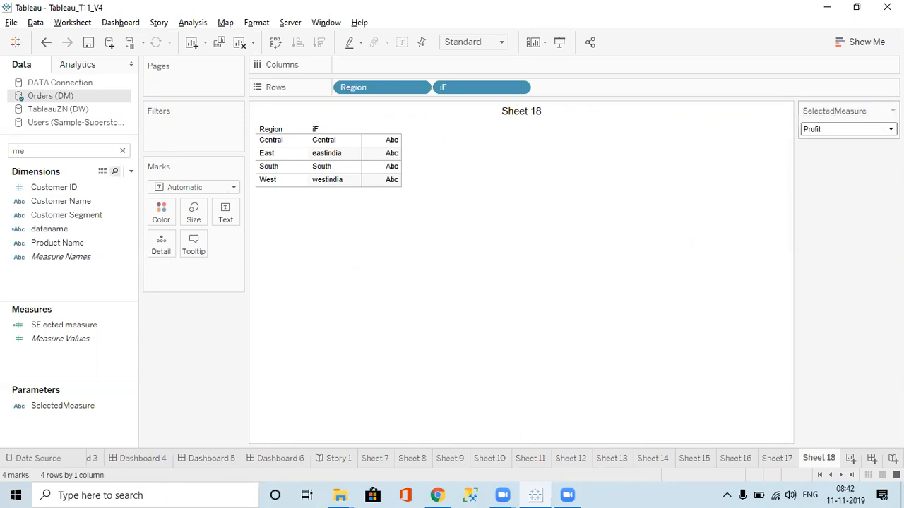
{"action": "left_click", "coordinate": [892, 111]}
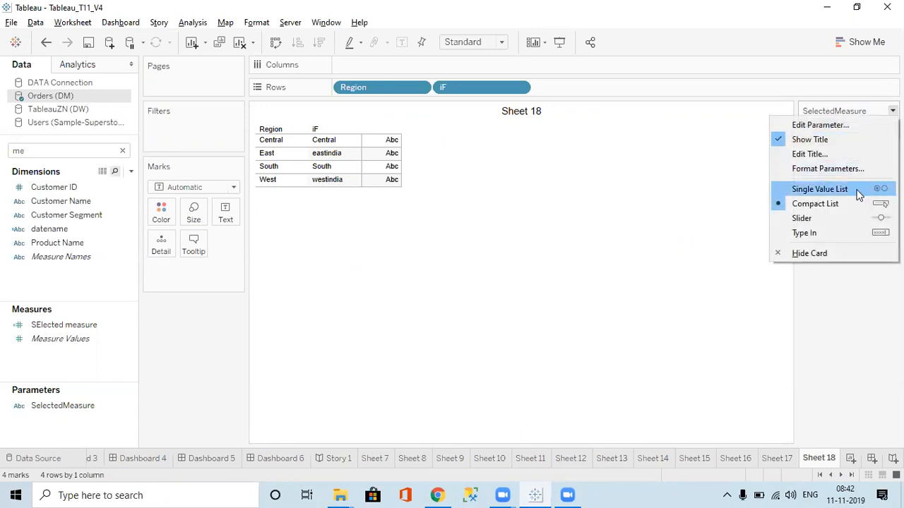
{"action": "left_click", "coordinate": [819, 189]}
{"action": "left_click", "coordinate": [807, 152]}
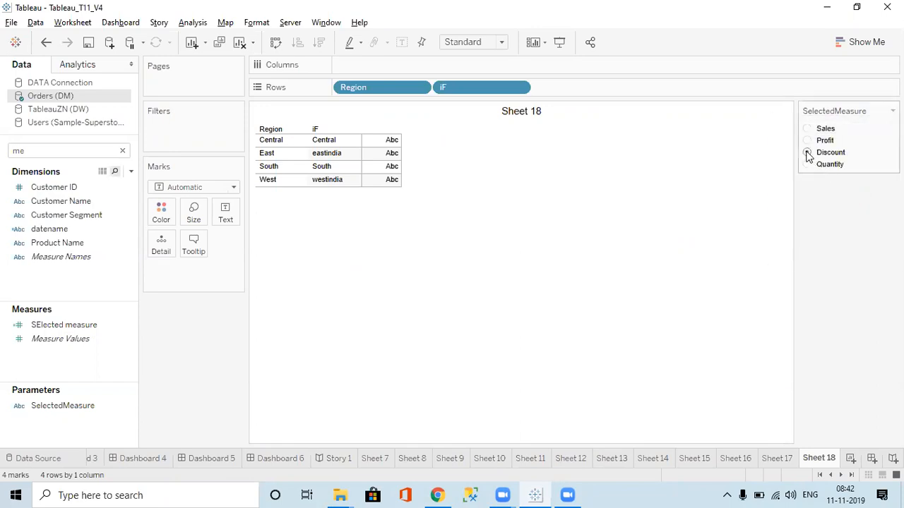
{"action": "left_click", "coordinate": [807, 129]}
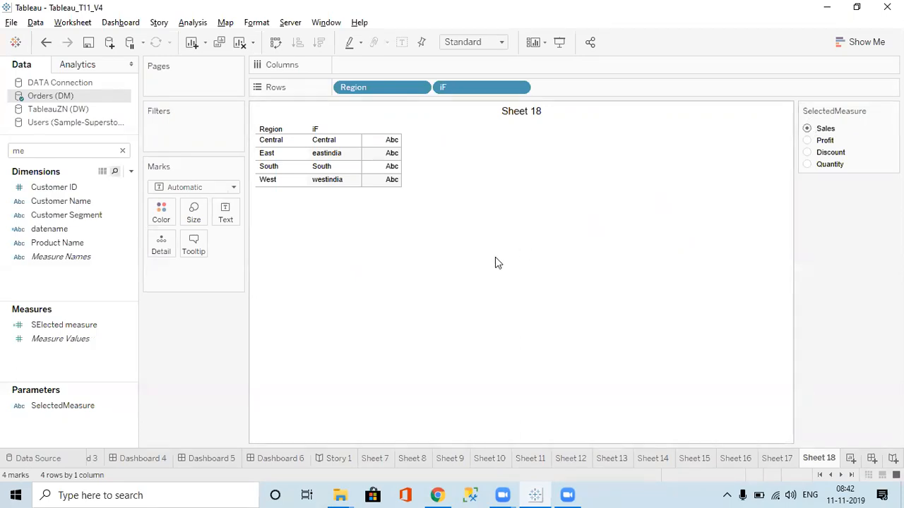
{"action": "key", "text": "alt+Tab"}
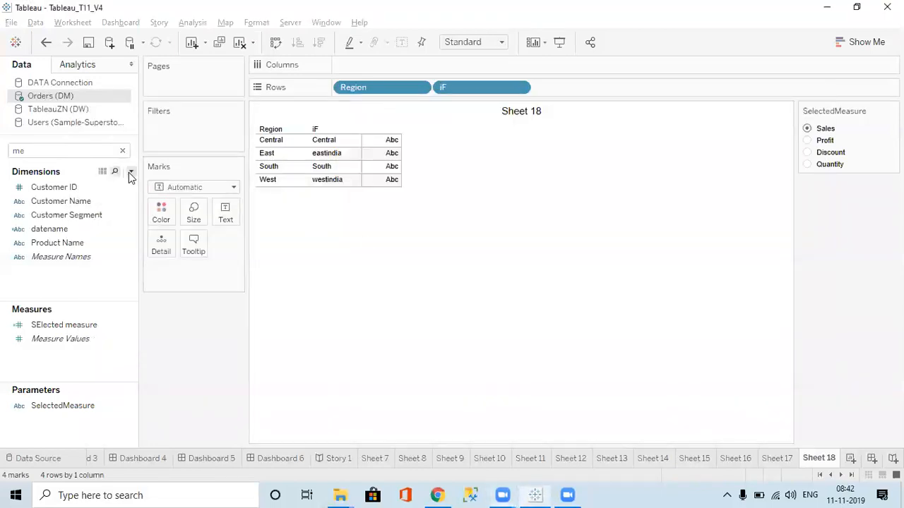
{"action": "left_click", "coordinate": [131, 172]}
{"action": "left_click", "coordinate": [99, 199]}
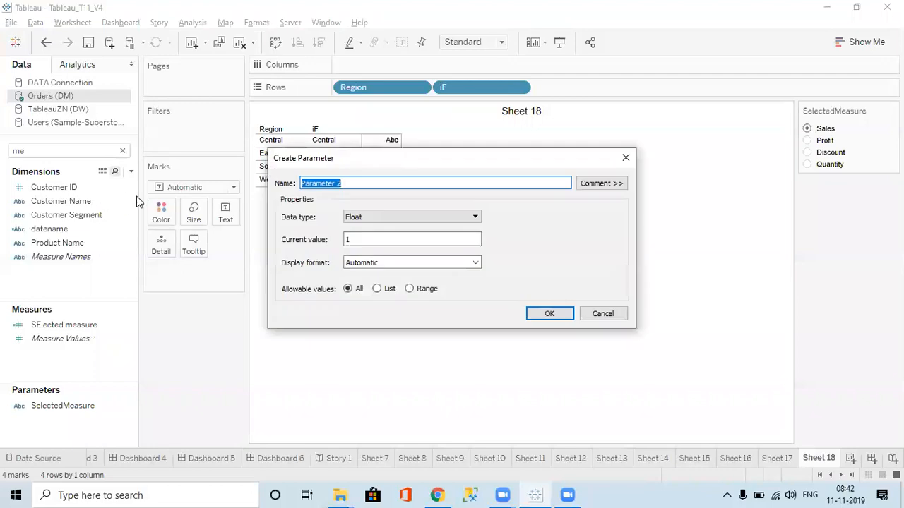
{"action": "key", "text": "Escape"}
Start a new calculated field on Orders (DM) and list the Logical functions down to ZN
{"action": "left_click", "coordinate": [131, 172]}
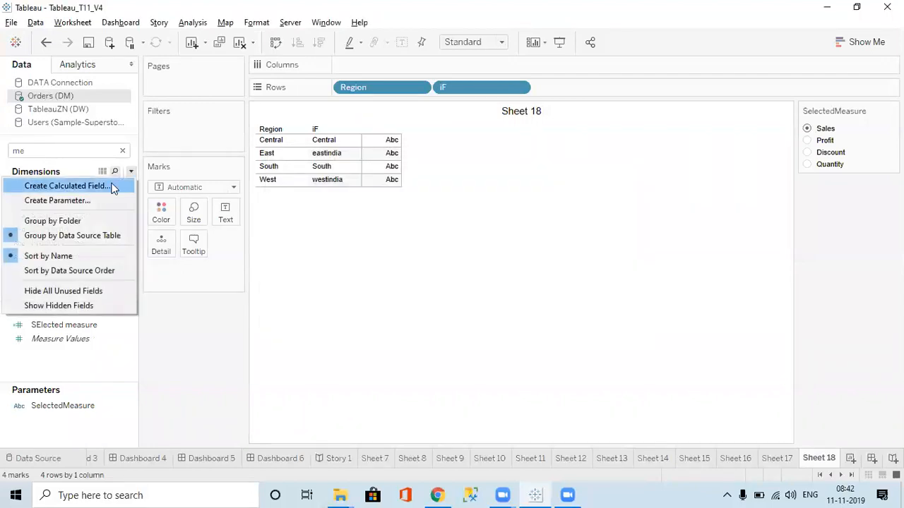
{"action": "left_click", "coordinate": [102, 187]}
{"action": "left_click", "coordinate": [581, 123]}
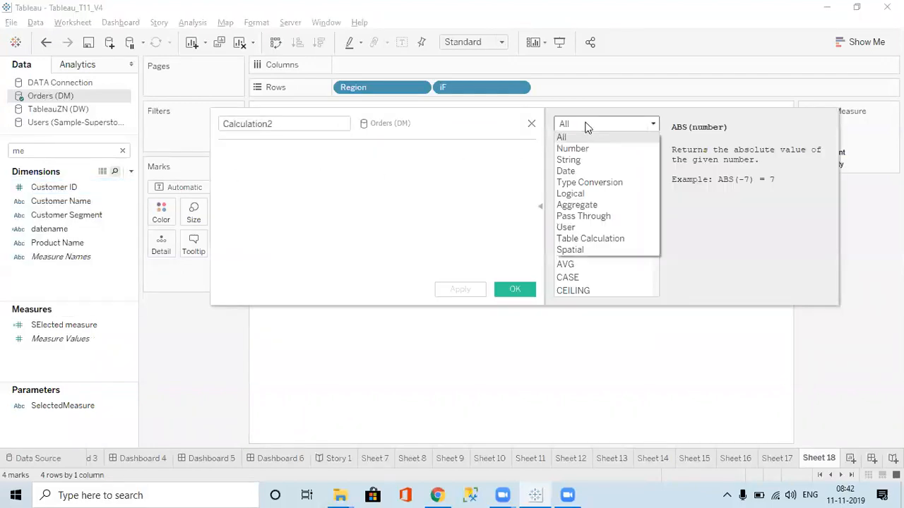
{"action": "left_click", "coordinate": [576, 195]}
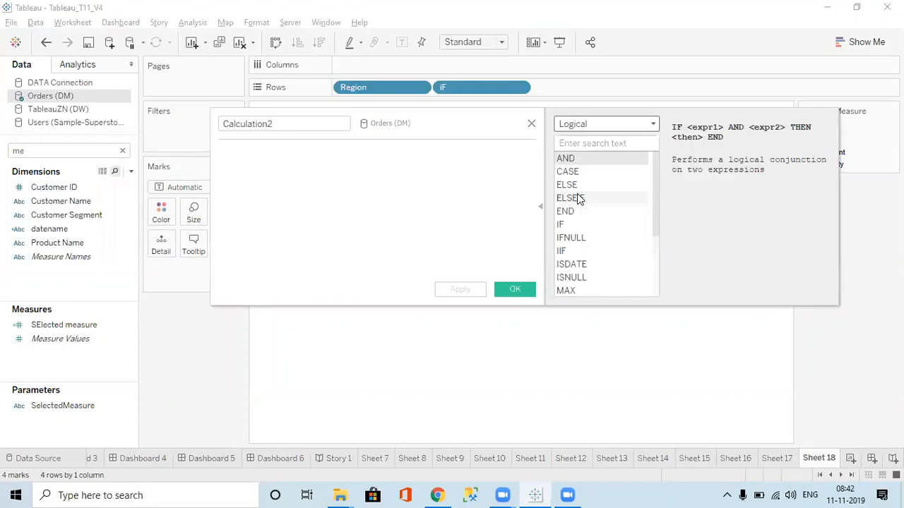
{"action": "left_click_drag", "start_coordinate": [656, 182], "coordinate": [652, 276]}
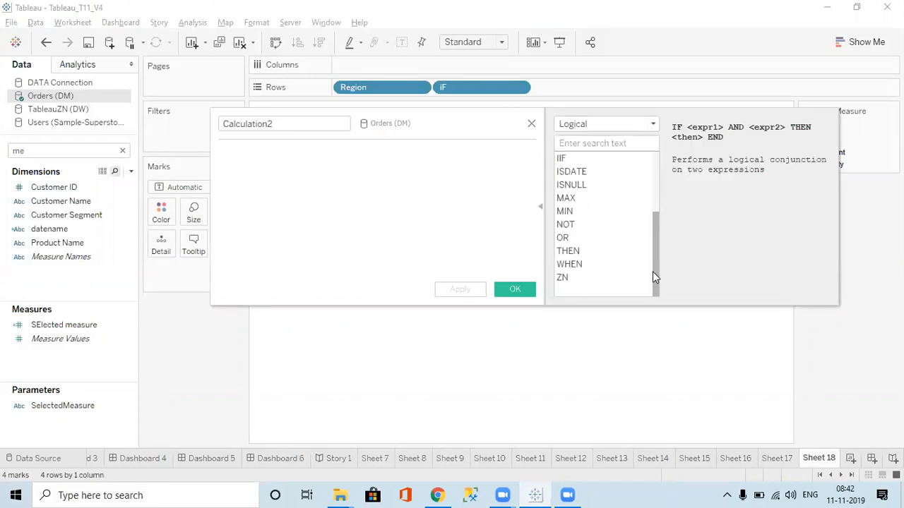
Try the ZN function in the new formula and clear the formula
{"action": "double_click", "coordinate": [570, 278]}
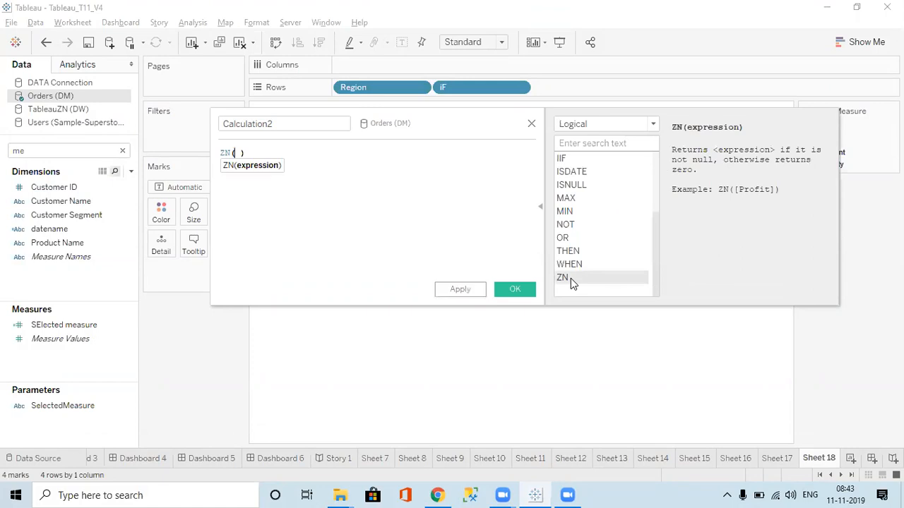
{"action": "left_click", "coordinate": [349, 170]}
{"action": "key", "text": "ctrl+a"}
{"action": "key", "text": "BackSpace"}
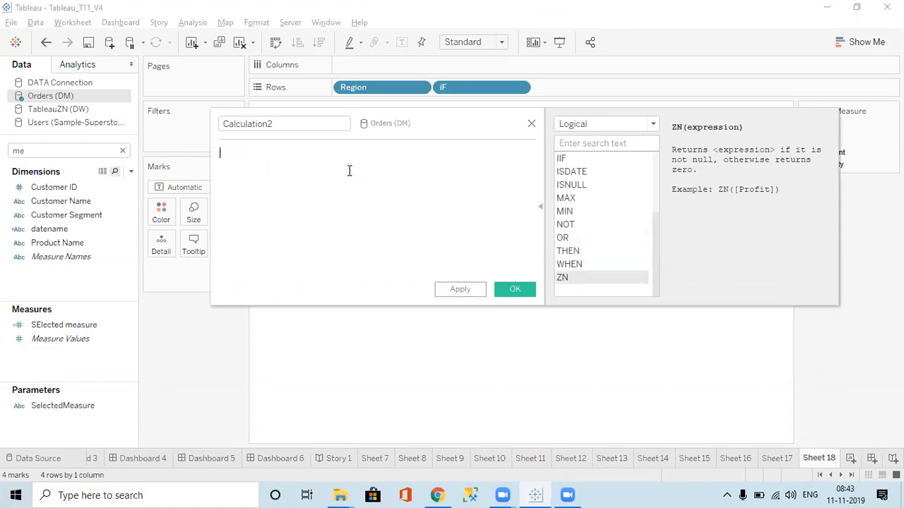
Examine the functions in the Logical, Aggregate, Pass Through, Spatial and Table Calculation categories, returning to the Aggregate function ATTR
{"action": "left_click_drag", "start_coordinate": [655, 246], "coordinate": [653, 157]}
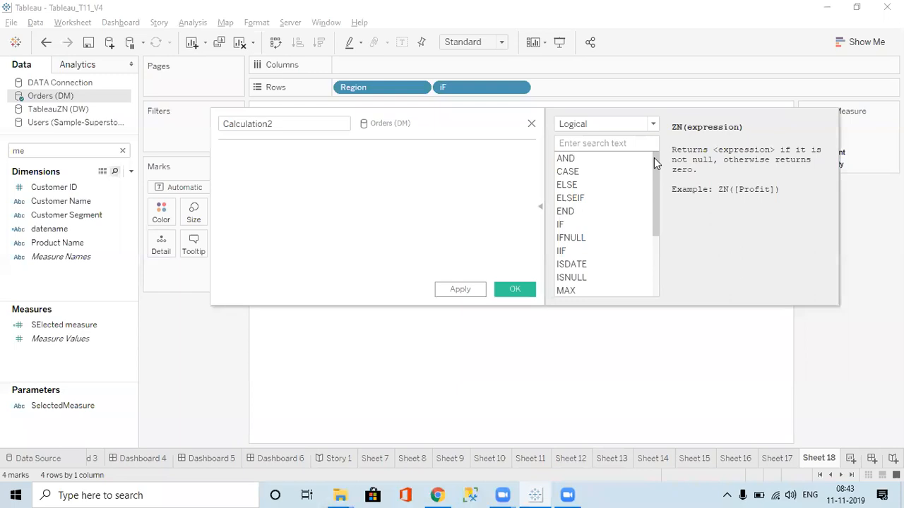
{"action": "left_click", "coordinate": [608, 127]}
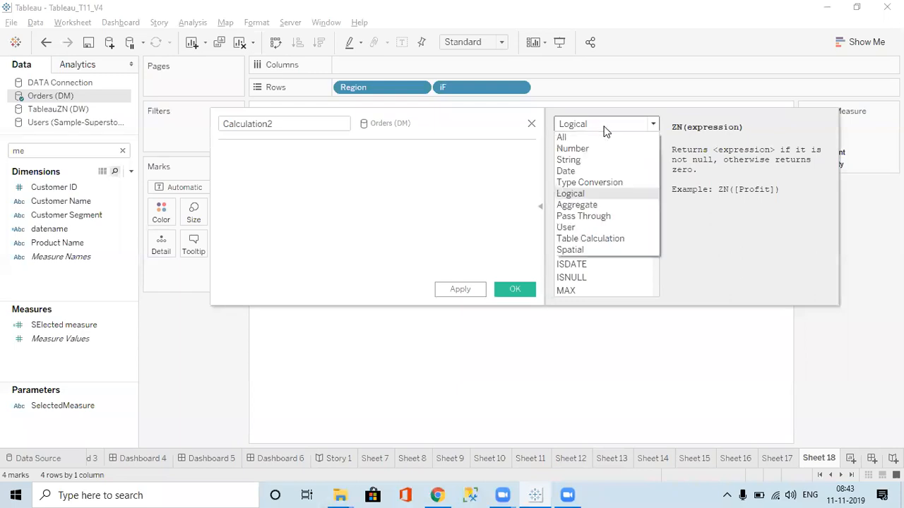
{"action": "left_click", "coordinate": [585, 206]}
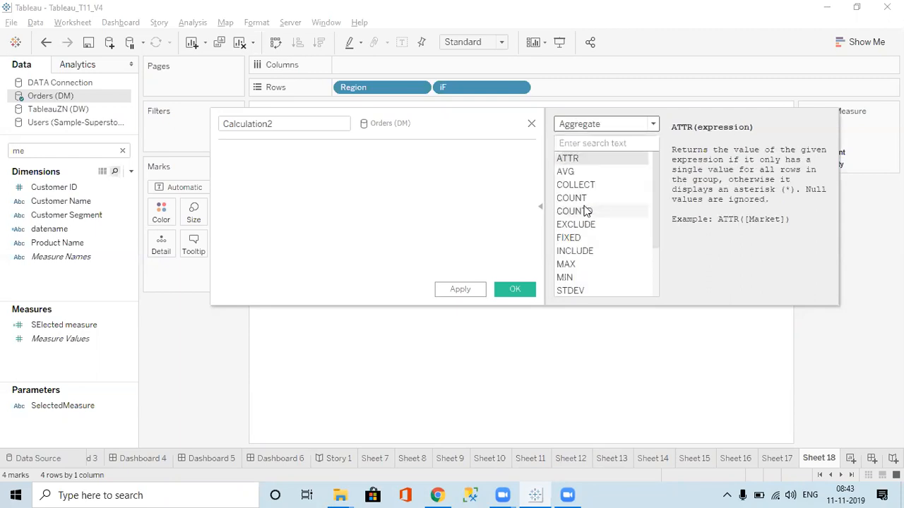
{"action": "left_click_drag", "start_coordinate": [652, 202], "coordinate": [659, 168]}
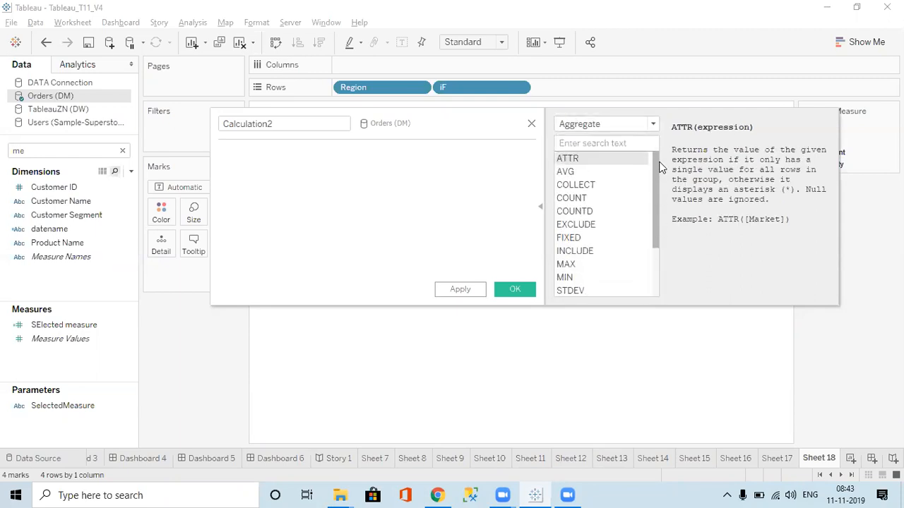
{"action": "left_click", "coordinate": [600, 125]}
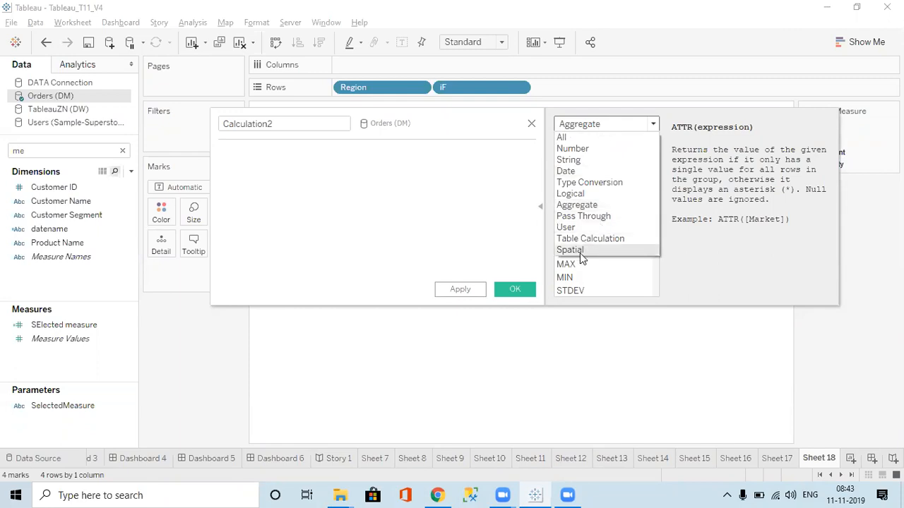
{"action": "left_click", "coordinate": [575, 216]}
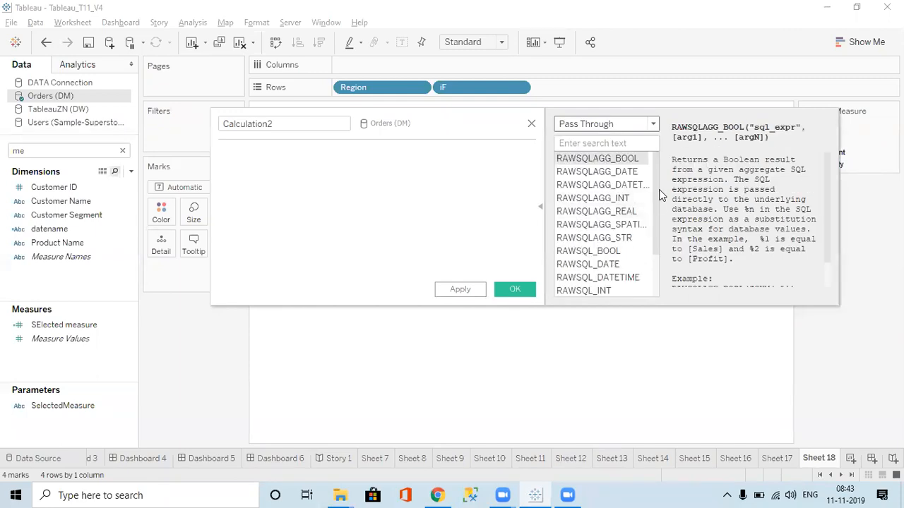
{"action": "left_click_drag", "start_coordinate": [654, 192], "coordinate": [655, 144]}
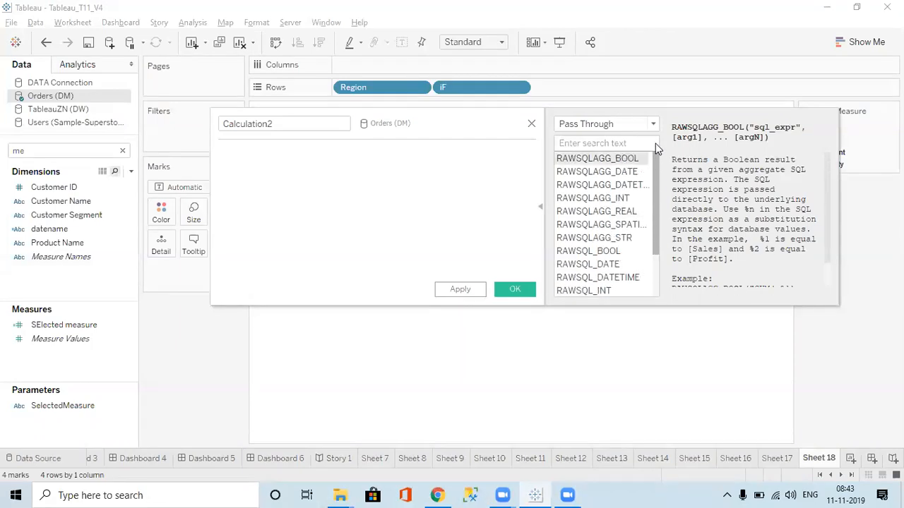
{"action": "left_click", "coordinate": [601, 127]}
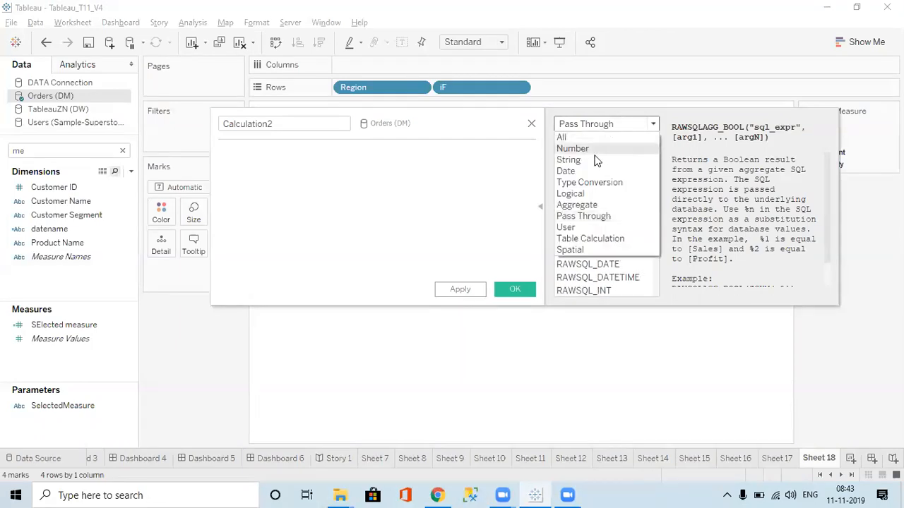
{"action": "left_click", "coordinate": [571, 250]}
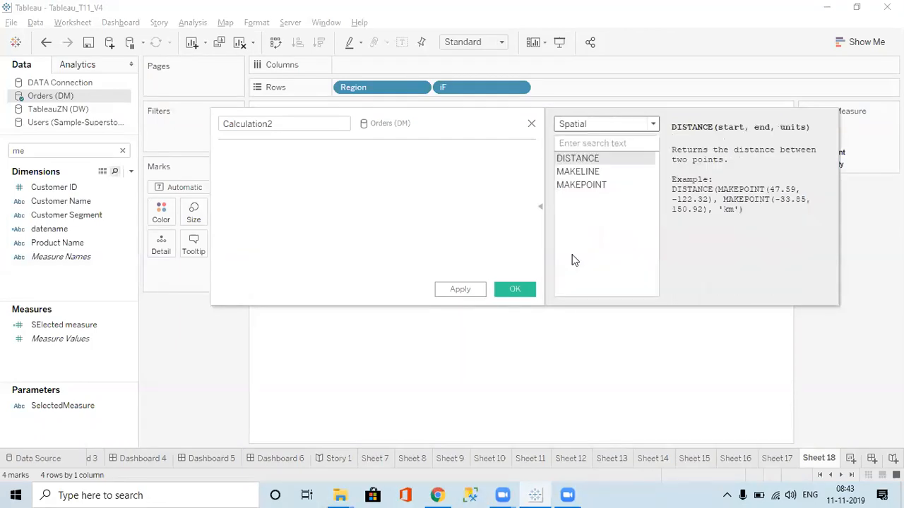
{"action": "left_click", "coordinate": [589, 121]}
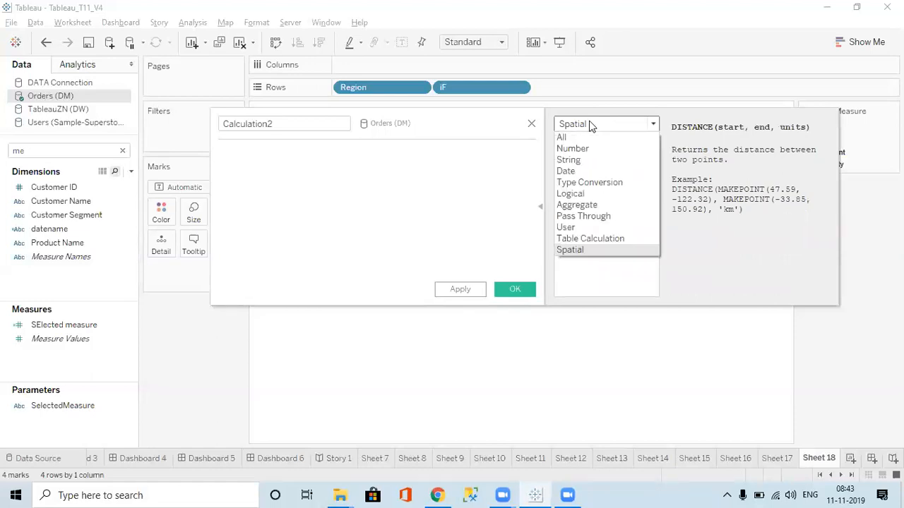
{"action": "left_click", "coordinate": [582, 239]}
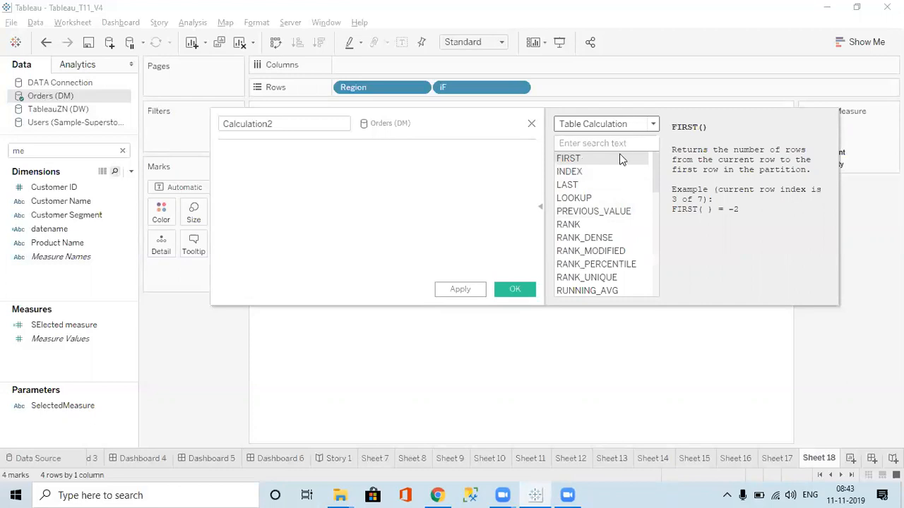
{"action": "left_click", "coordinate": [597, 123]}
{"action": "left_click", "coordinate": [578, 206]}
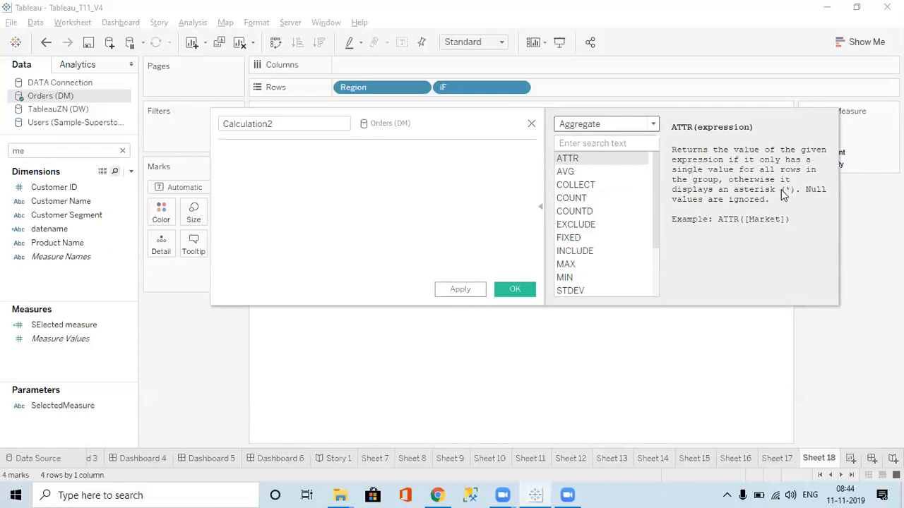
Enter the formula ATTR([Region]) in the new calculated field and save it under its default name
{"action": "left_click", "coordinate": [249, 158]}
{"action": "type", "text": "att"}
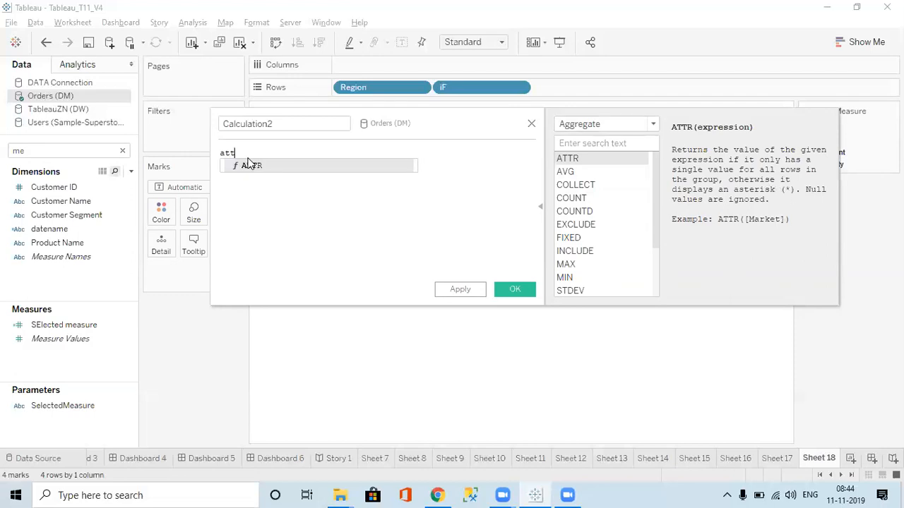
{"action": "key", "text": "Return"}
{"action": "type", "text": "re"}
{"action": "key", "text": "Return"}
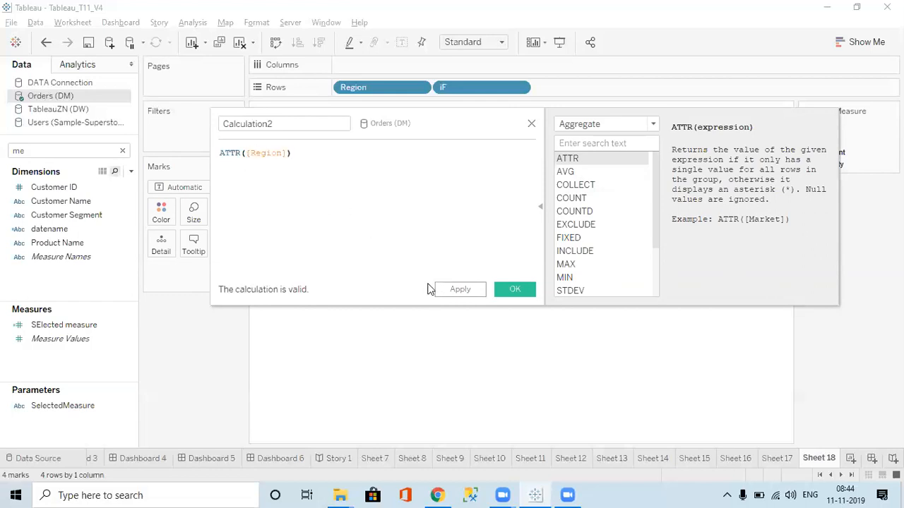
{"action": "left_click", "coordinate": [460, 291]}
{"action": "left_click", "coordinate": [514, 293]}
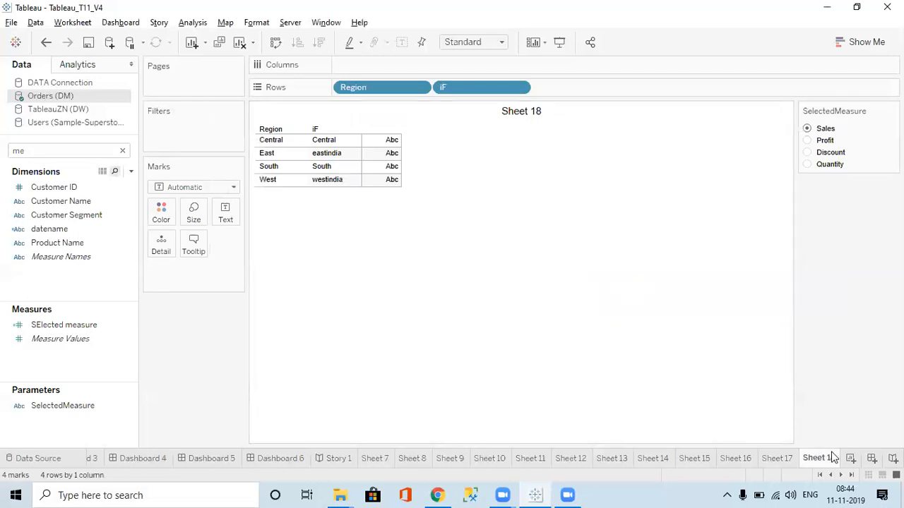
Add a new worksheet and search the data fields for "ca"
{"action": "left_click", "coordinate": [851, 459]}
{"action": "left_click", "coordinate": [77, 151]}
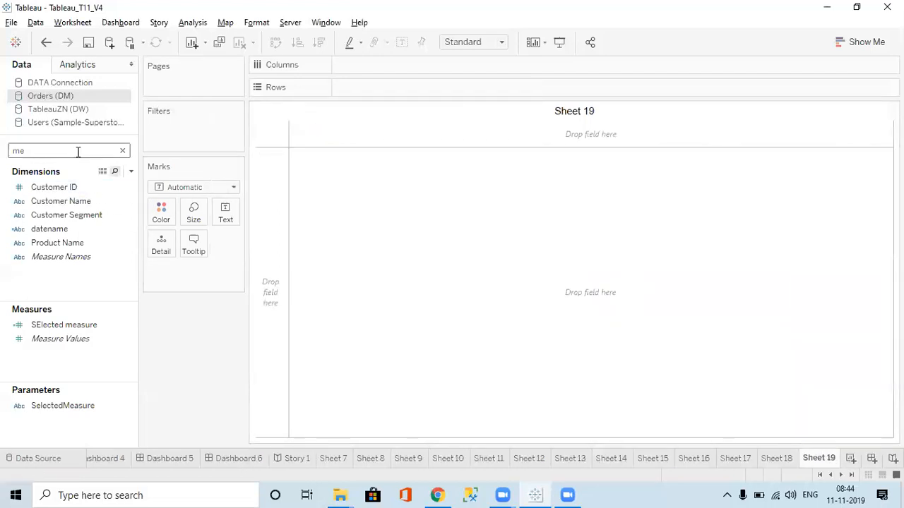
{"action": "key", "text": "BackSpace"}
{"action": "key", "text": "BackSpace"}
{"action": "type", "text": "ca"}
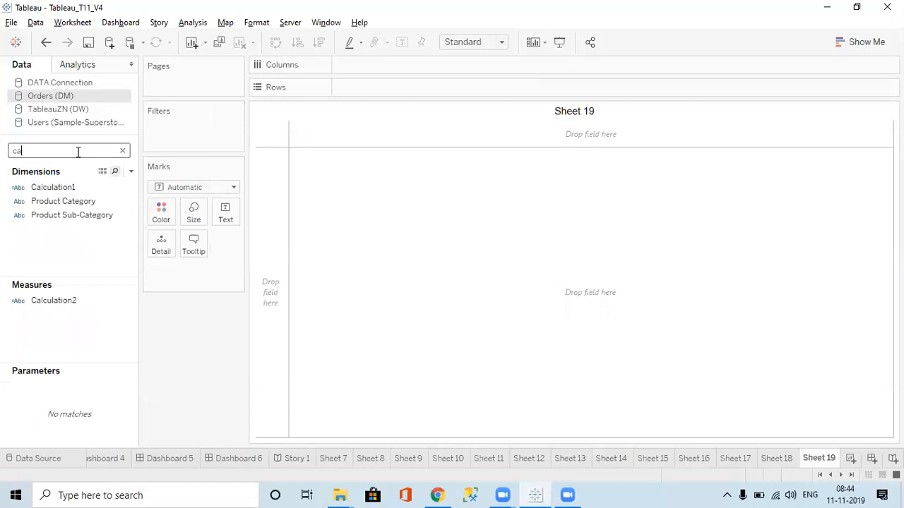
Open the Calculation1 field's formula for editing
{"action": "right_click", "coordinate": [61, 189]}
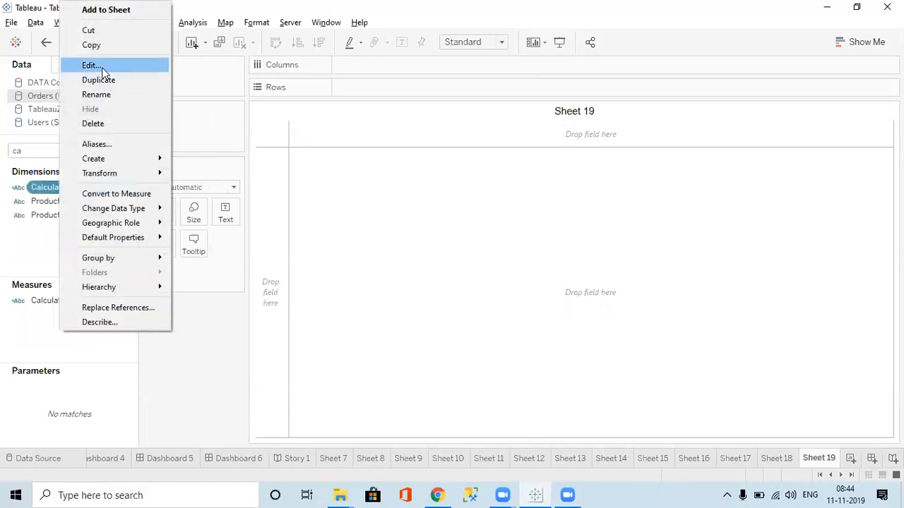
{"action": "left_click", "coordinate": [90, 65]}
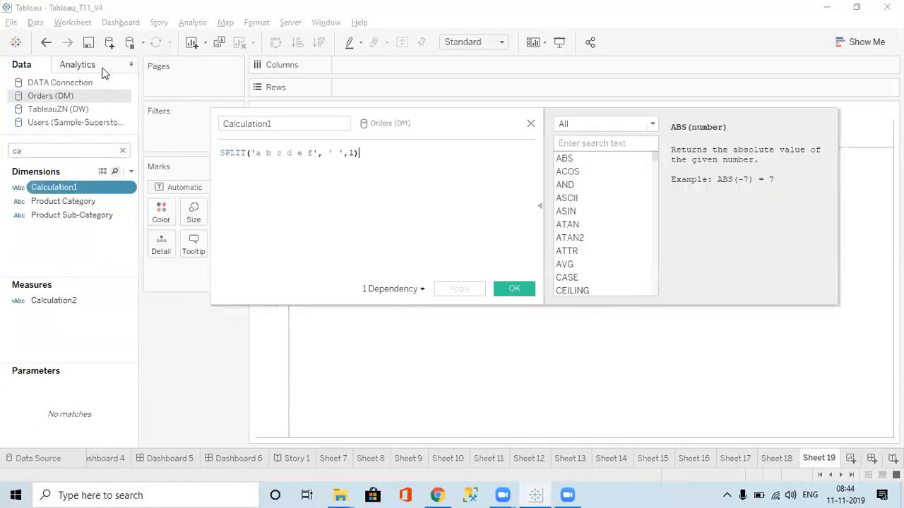
Close the Calculation1 editor and rename the Calculation2 field, which holds the ATTR([Region]) formula, as attr
{"action": "left_click", "coordinate": [531, 125]}
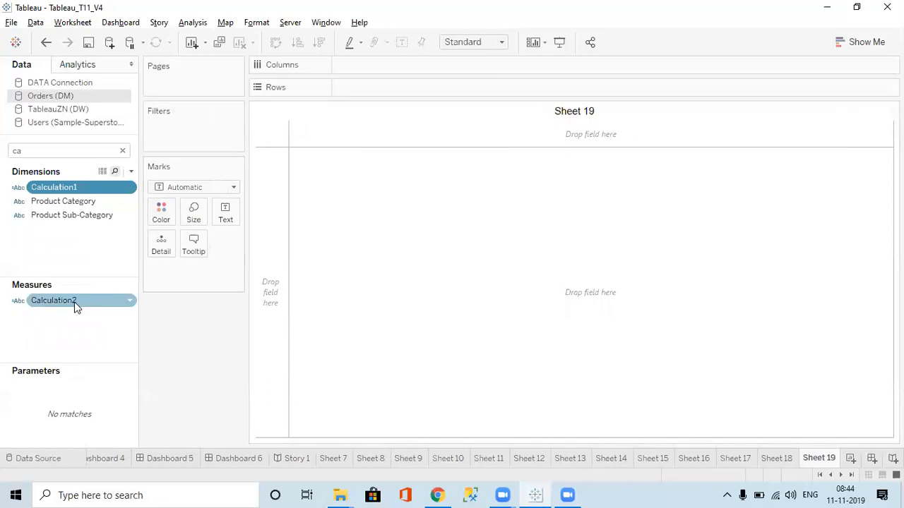
{"action": "right_click", "coordinate": [76, 307]}
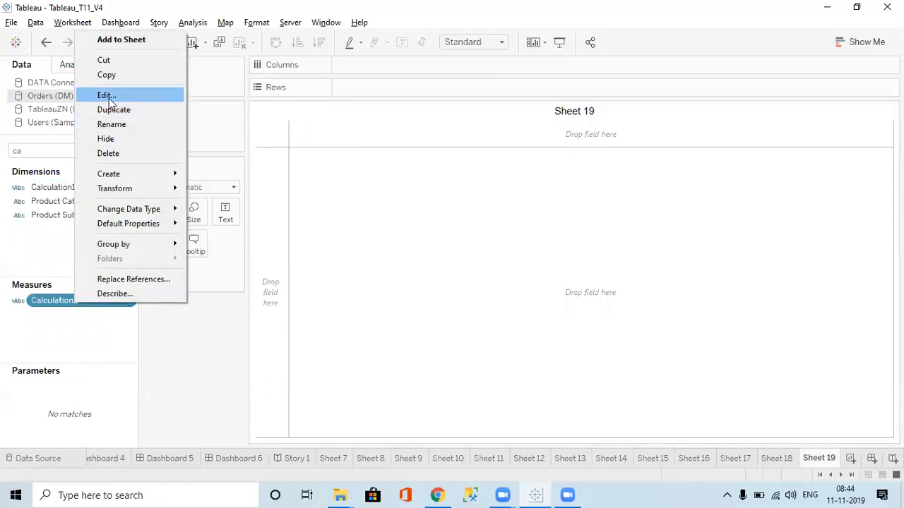
{"action": "left_click", "coordinate": [107, 96]}
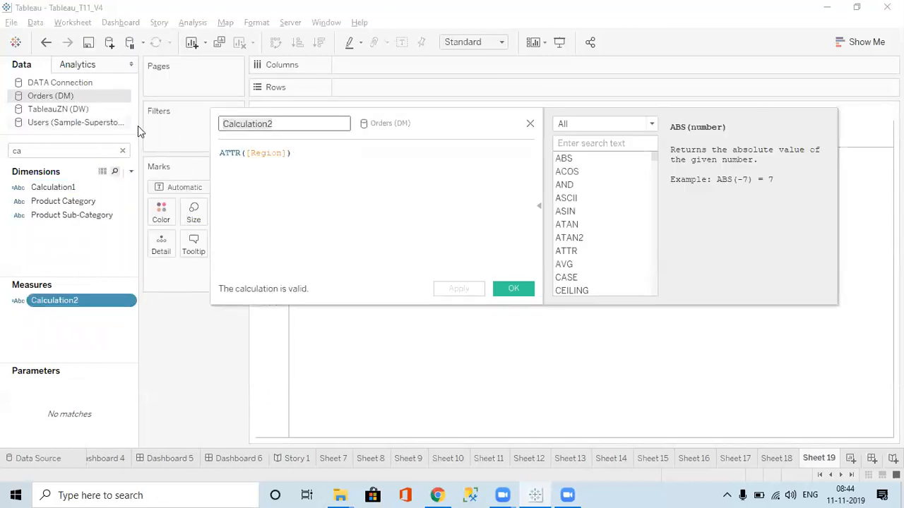
{"action": "type", "text": "attr"}
{"action": "left_click", "coordinate": [466, 289]}
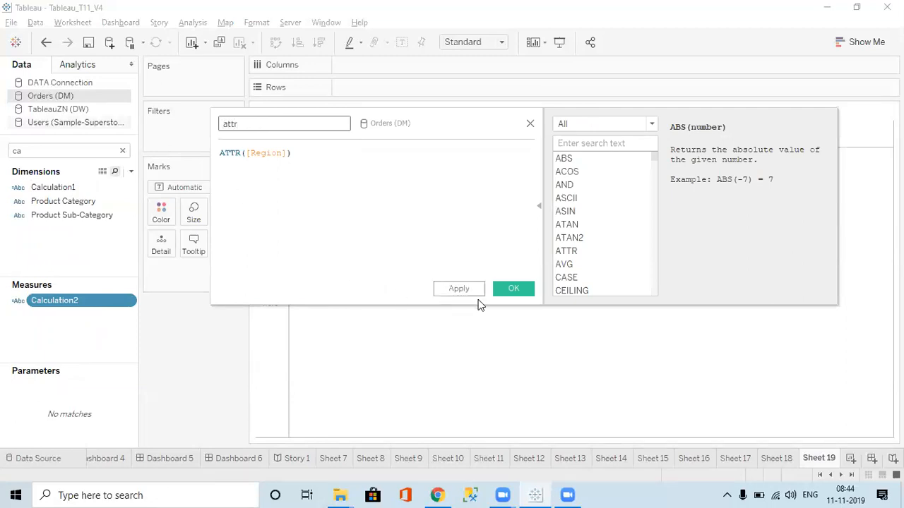
{"action": "left_click", "coordinate": [514, 289]}
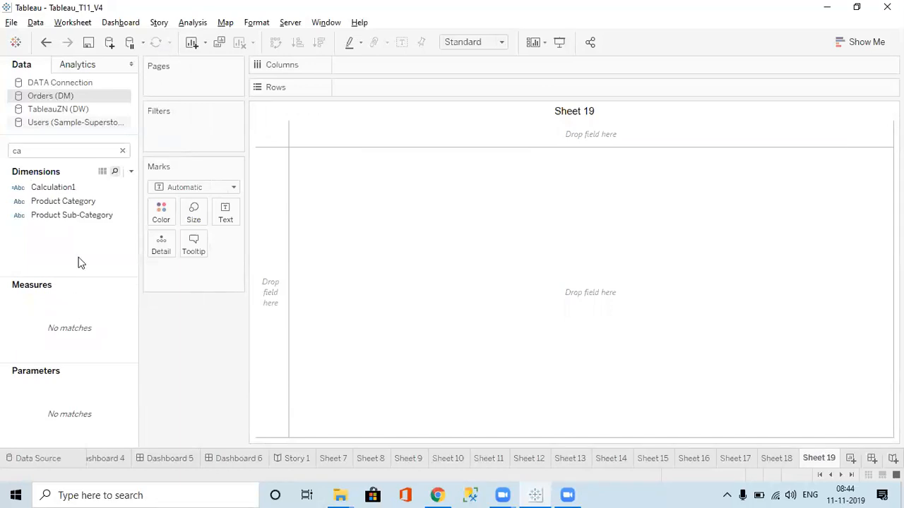
Search the data fields for "att" and add the attr measure to the Rows of Sheet 19
{"action": "left_click", "coordinate": [53, 153]}
{"action": "type", "text": "a"}
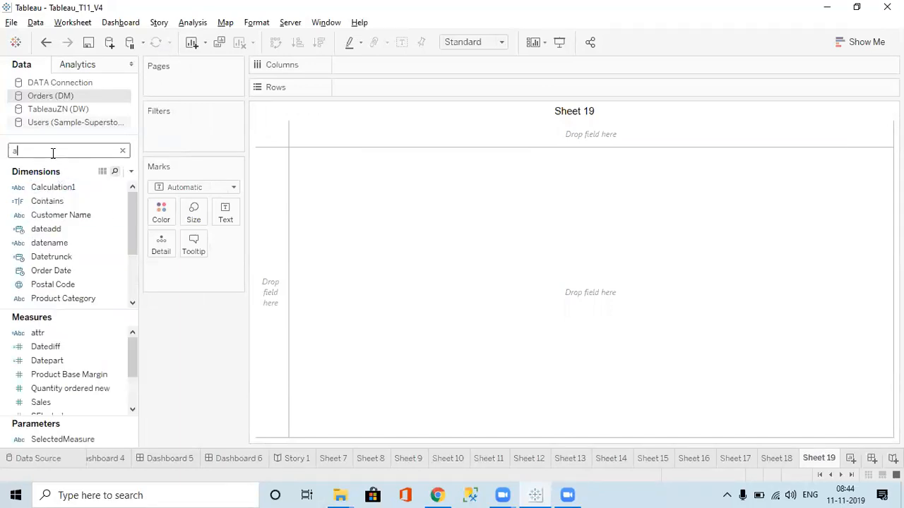
{"action": "type", "text": "tt"}
{"action": "left_click", "coordinate": [49, 279]}
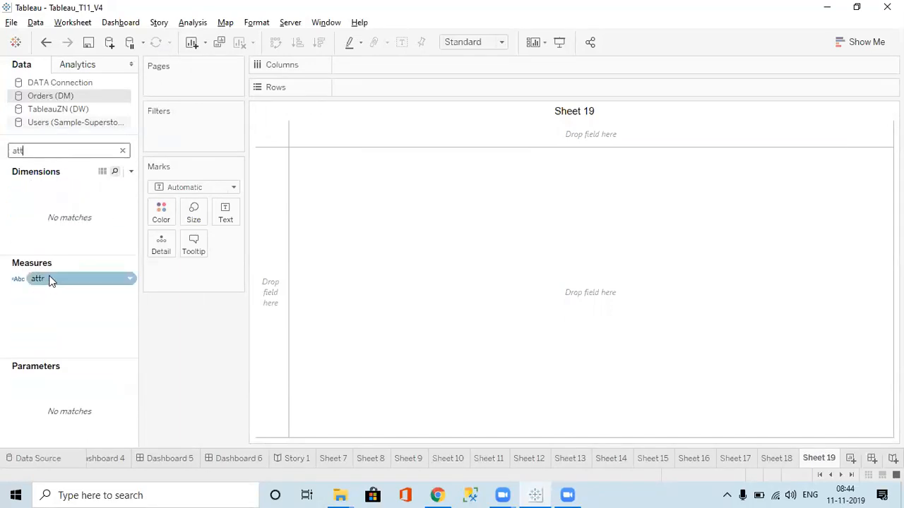
{"action": "double_click", "coordinate": [56, 283]}
{"action": "left_click_drag", "start_coordinate": [56, 283], "coordinate": [365, 95]}
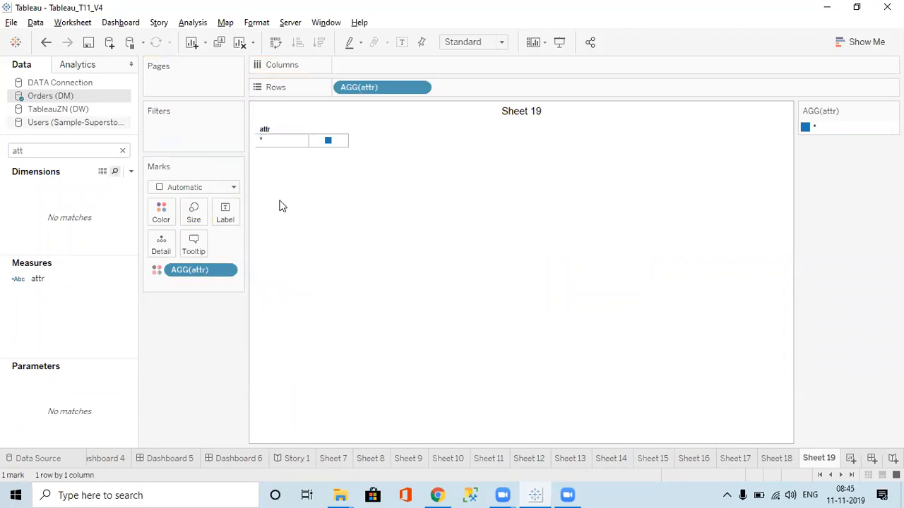
Search for "reg", place the Region dimension ahead of attr on Rows, and remove attr from the color marks
{"action": "double_click", "coordinate": [69, 153]}
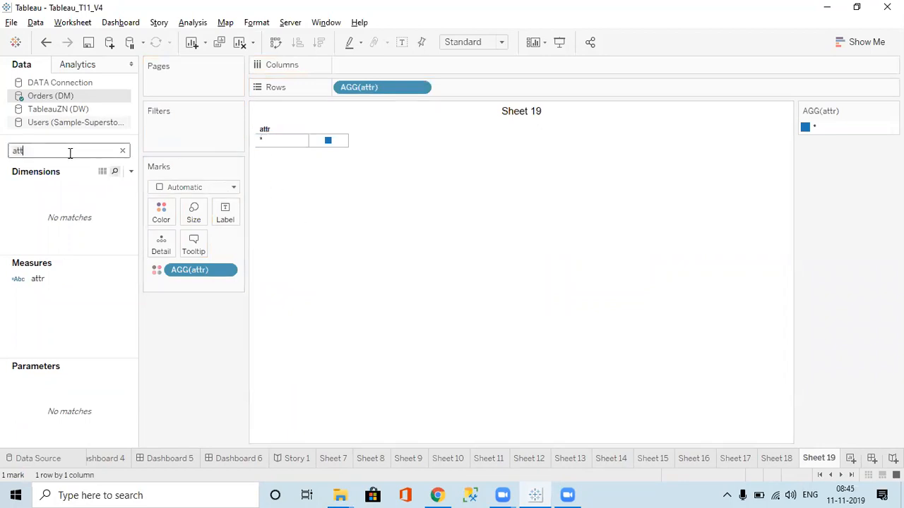
{"action": "type", "text": "reg"}
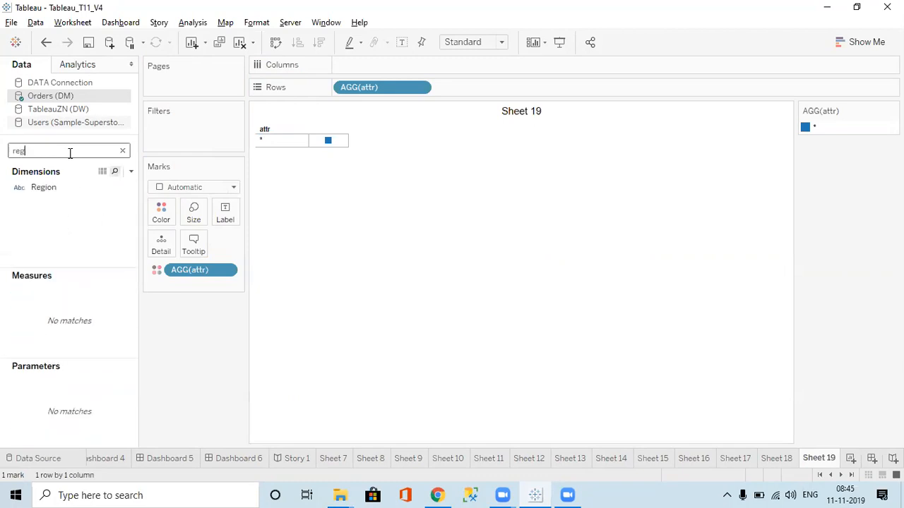
{"action": "left_click_drag", "start_coordinate": [60, 188], "coordinate": [343, 91]}
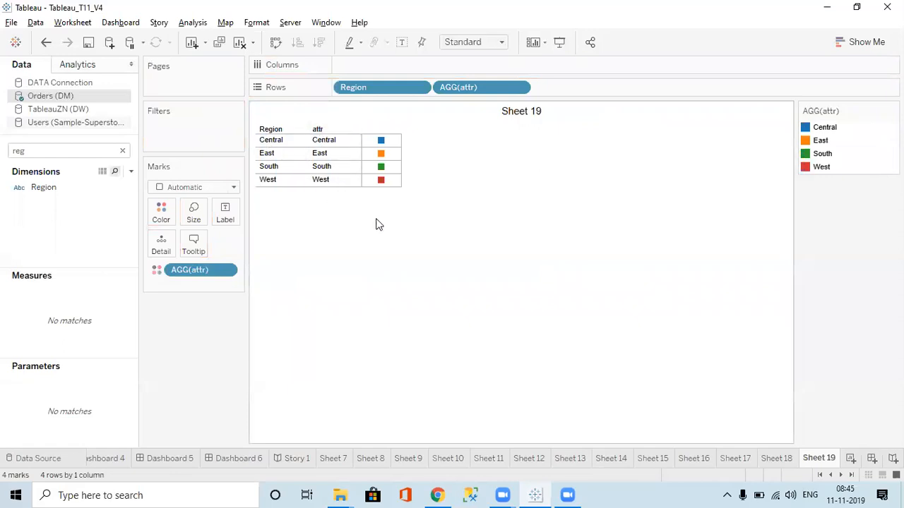
{"action": "left_click_drag", "start_coordinate": [200, 271], "coordinate": [3, 235]}
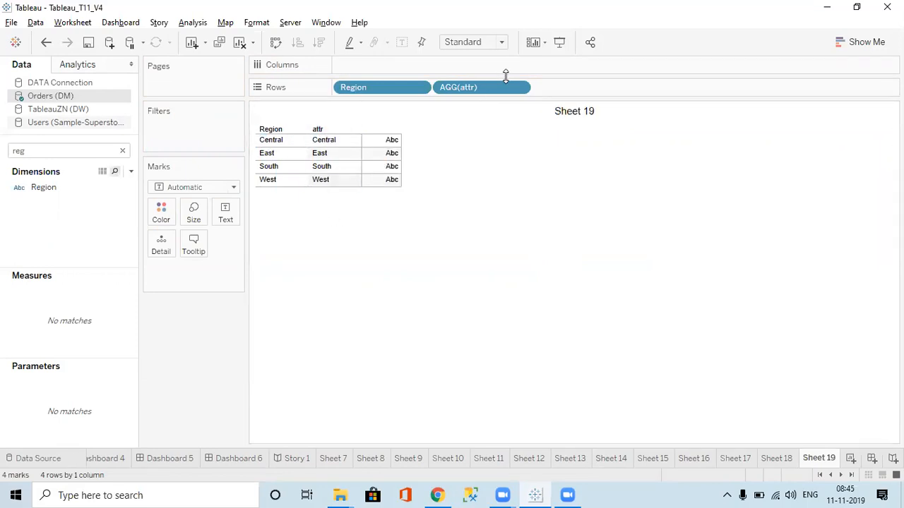
Start a new calculated field and examine the AVG and COLLECT descriptions in the Aggregate function category
{"action": "left_click", "coordinate": [130, 172]}
{"action": "left_click", "coordinate": [88, 186]}
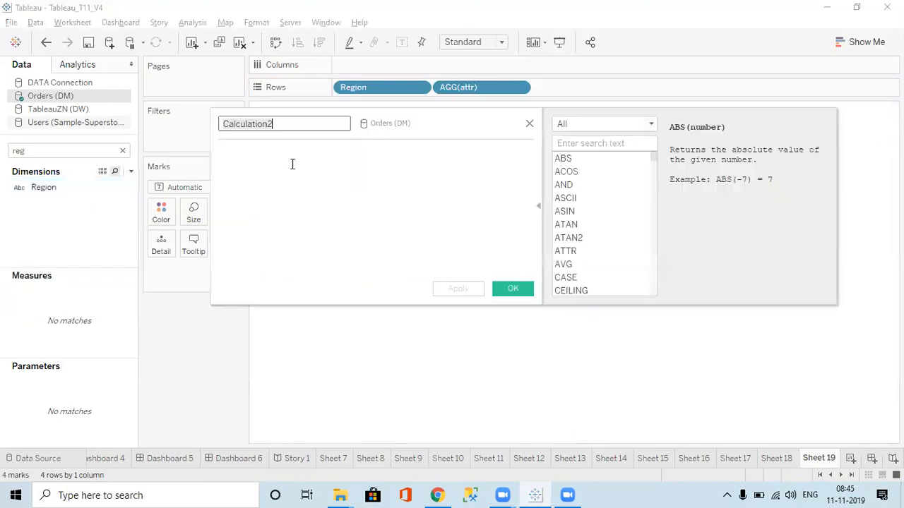
{"action": "left_click", "coordinate": [593, 121]}
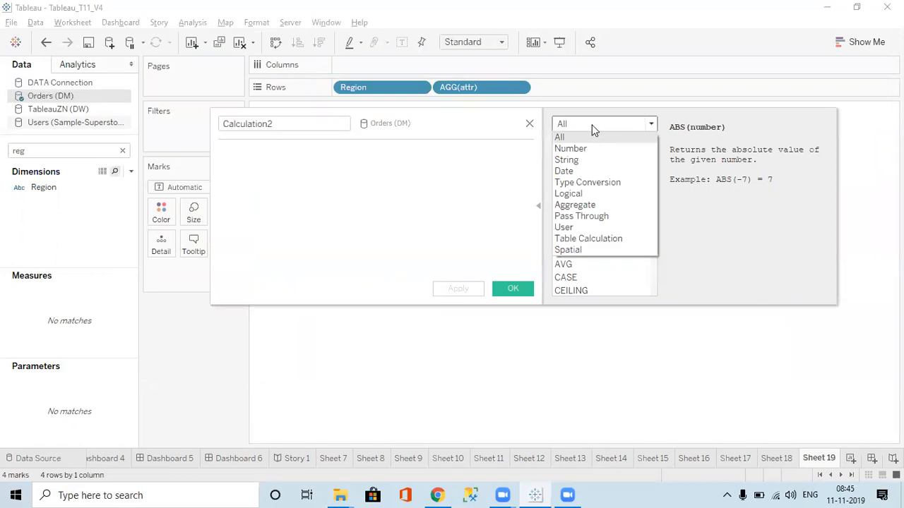
{"action": "left_click", "coordinate": [578, 206]}
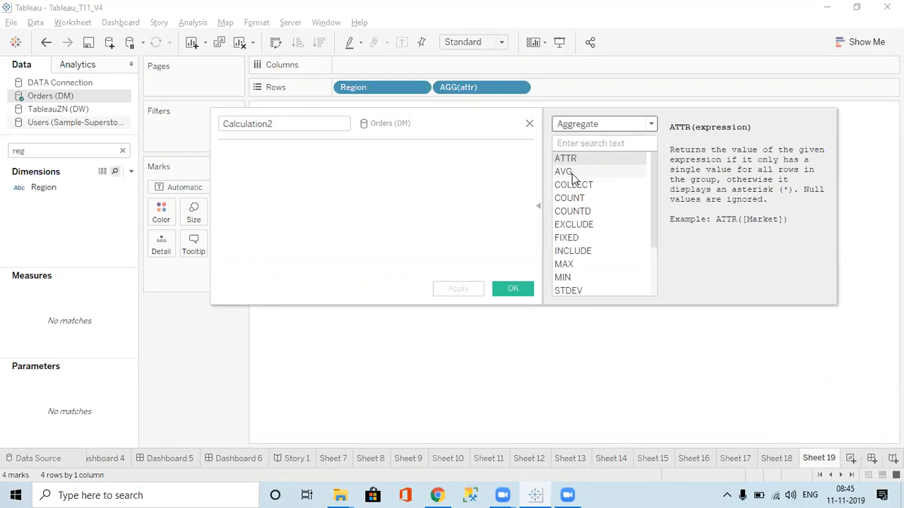
{"action": "left_click", "coordinate": [572, 173]}
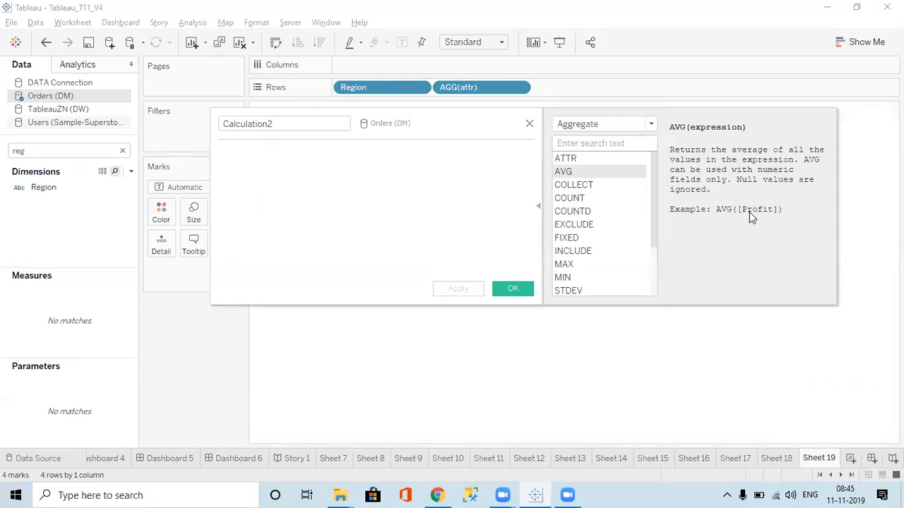
{"action": "left_click", "coordinate": [569, 185]}
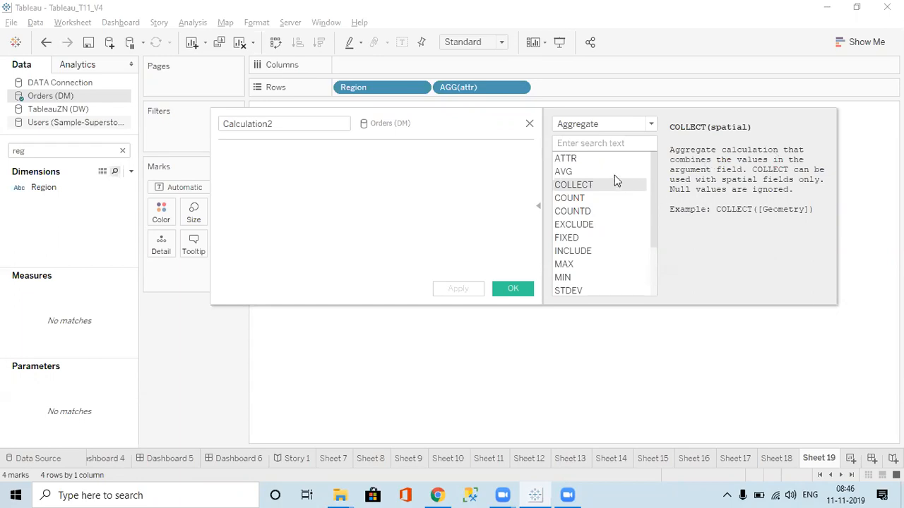
Compare the descriptions and examples of the COUNT and COUNTD aggregate functions
{"action": "left_click", "coordinate": [575, 200]}
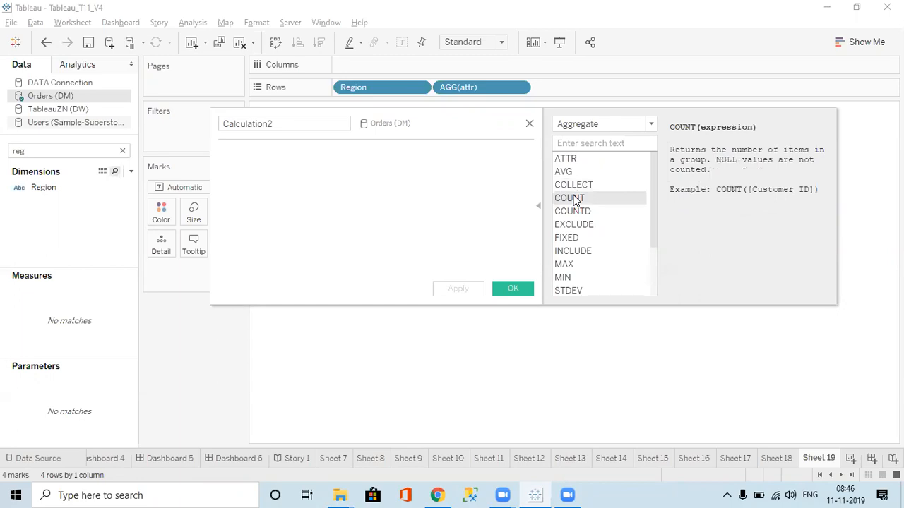
{"action": "left_click", "coordinate": [577, 184]}
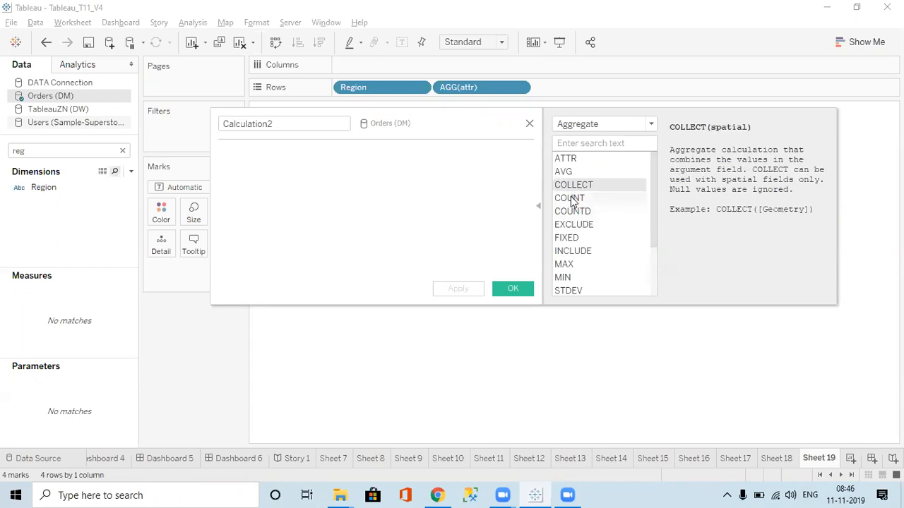
{"action": "left_click", "coordinate": [586, 199]}
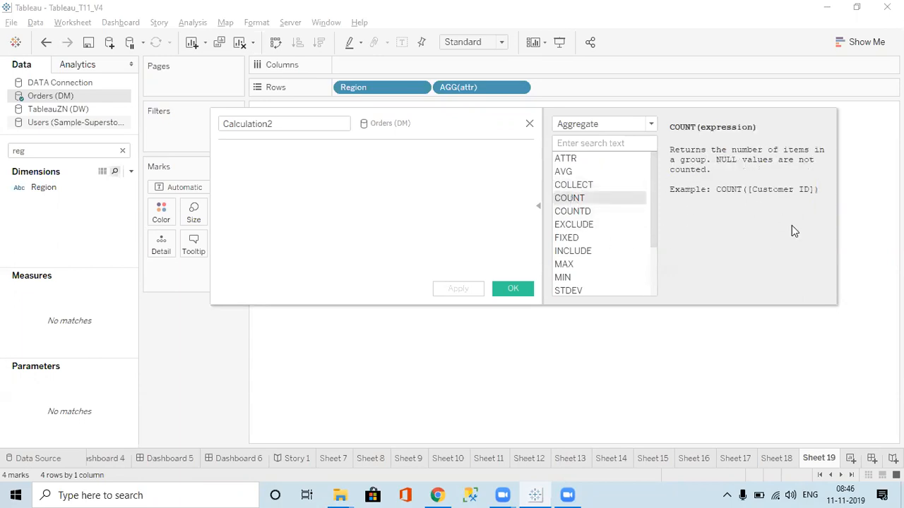
{"action": "left_click", "coordinate": [579, 212]}
{"action": "left_click", "coordinate": [576, 199]}
{"action": "left_click", "coordinate": [575, 223]}
{"action": "left_click", "coordinate": [572, 202]}
{"action": "left_click", "coordinate": [572, 212]}
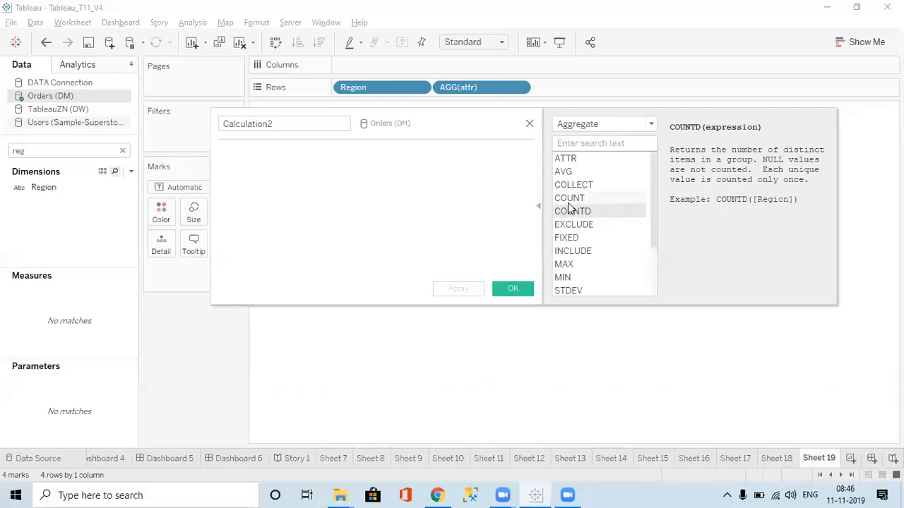
{"action": "left_click", "coordinate": [569, 200]}
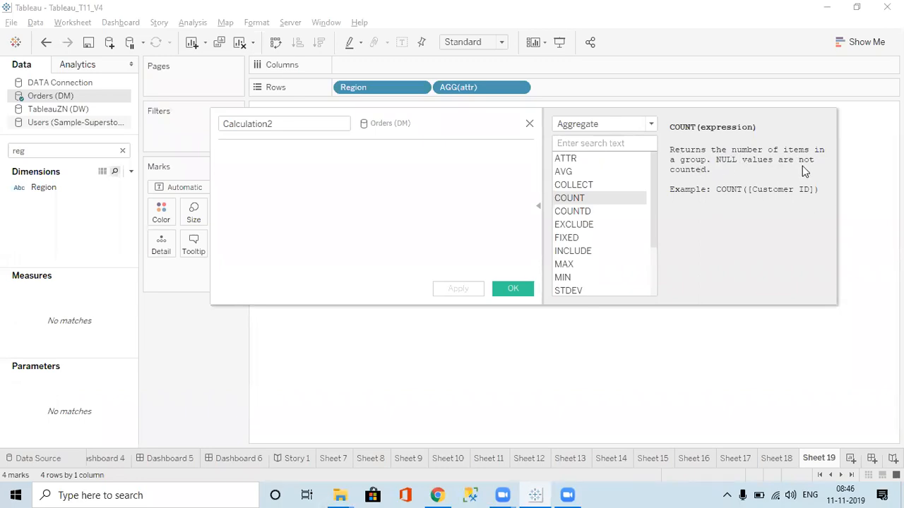
{"action": "left_click", "coordinate": [567, 213]}
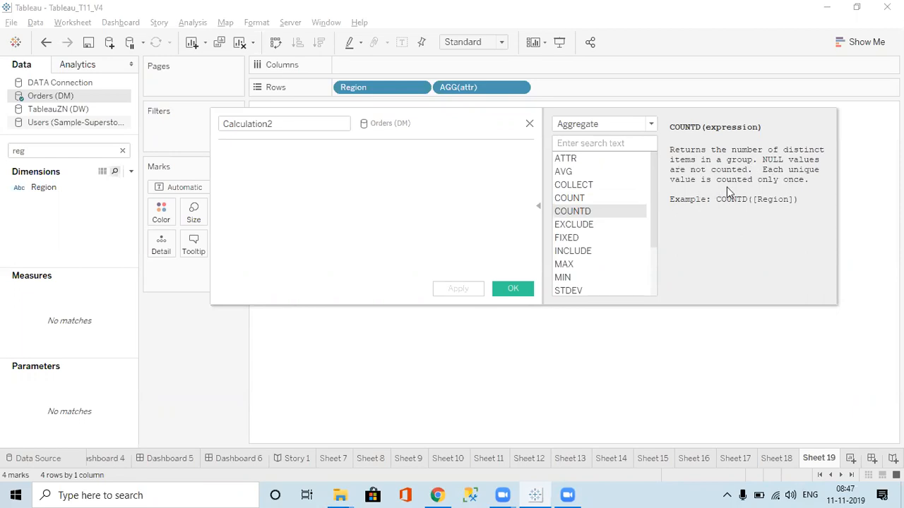
{"action": "left_click", "coordinate": [569, 200]}
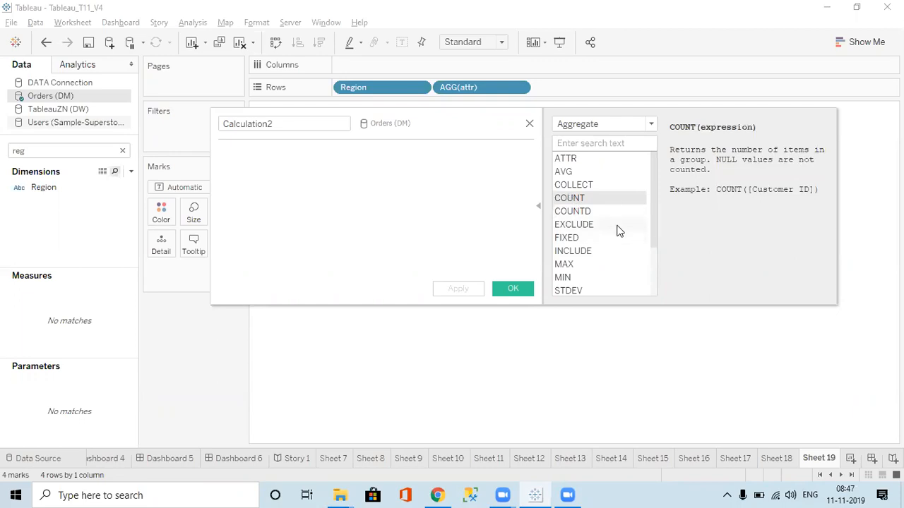
{"action": "left_click", "coordinate": [582, 212]}
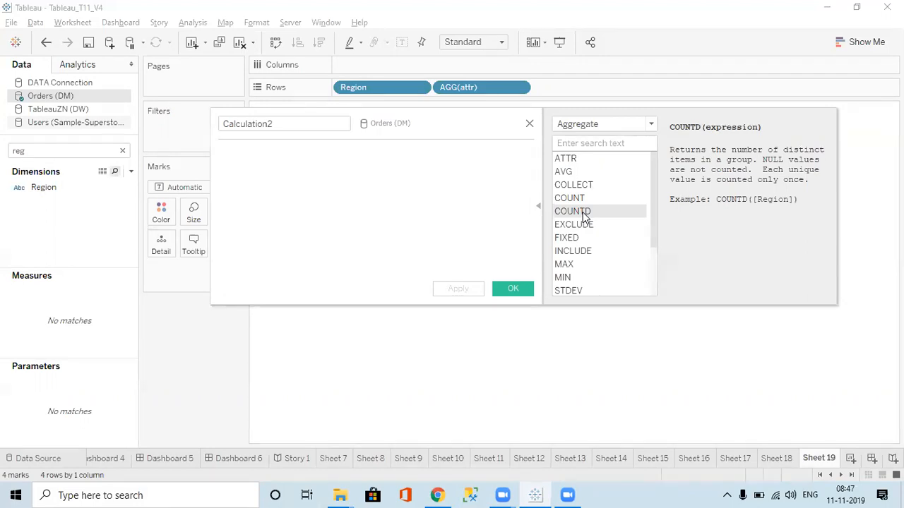
Switch to the Google Sheets notes, widen column A to fit "LOD Functions", and review the Level OF Detail expressions entry
{"action": "left_click", "coordinate": [438, 495]}
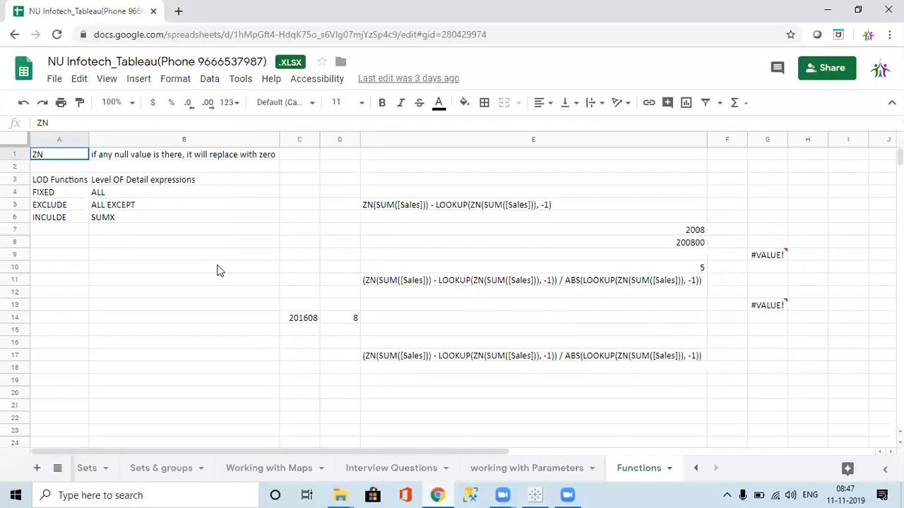
{"action": "left_click", "coordinate": [63, 181]}
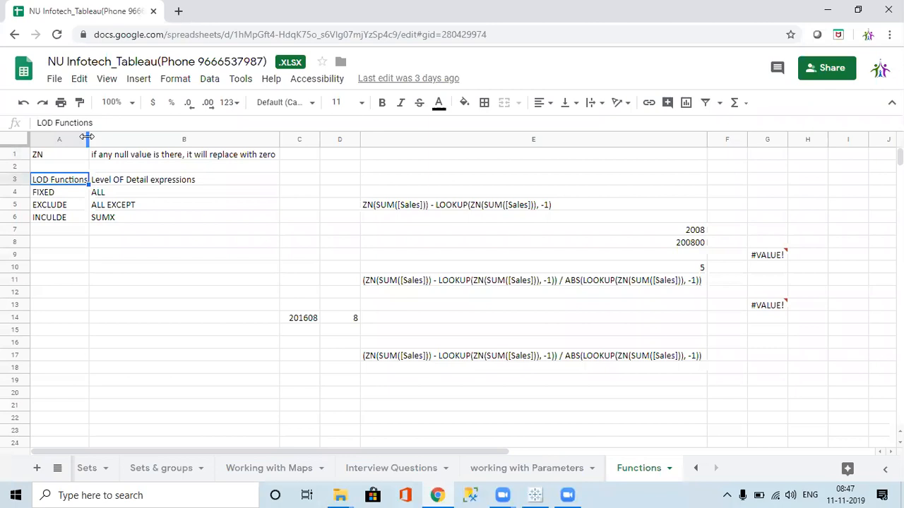
{"action": "left_click_drag", "start_coordinate": [93, 140], "coordinate": [106, 139]}
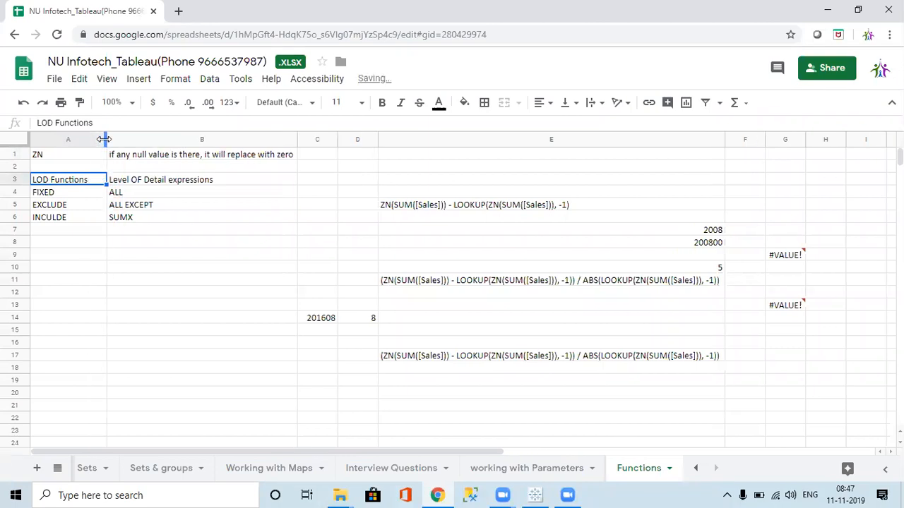
{"action": "left_click", "coordinate": [172, 183]}
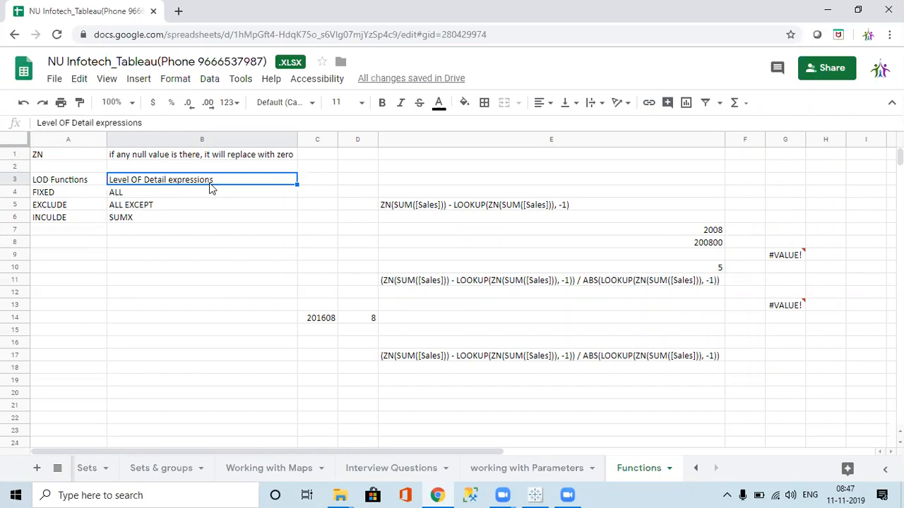
{"action": "left_click", "coordinate": [49, 185]}
{"action": "left_click", "coordinate": [132, 184]}
Switch back to Tableau and examine the descriptions of the EXCLUDE, FIXED and INCLUDE aggregate functions
{"action": "key", "text": "alt+Tab"}
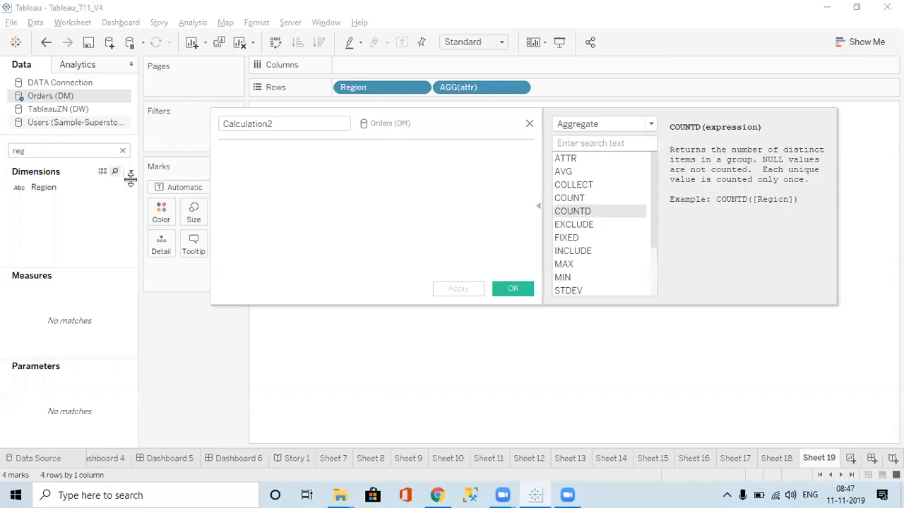
{"action": "left_click", "coordinate": [586, 228]}
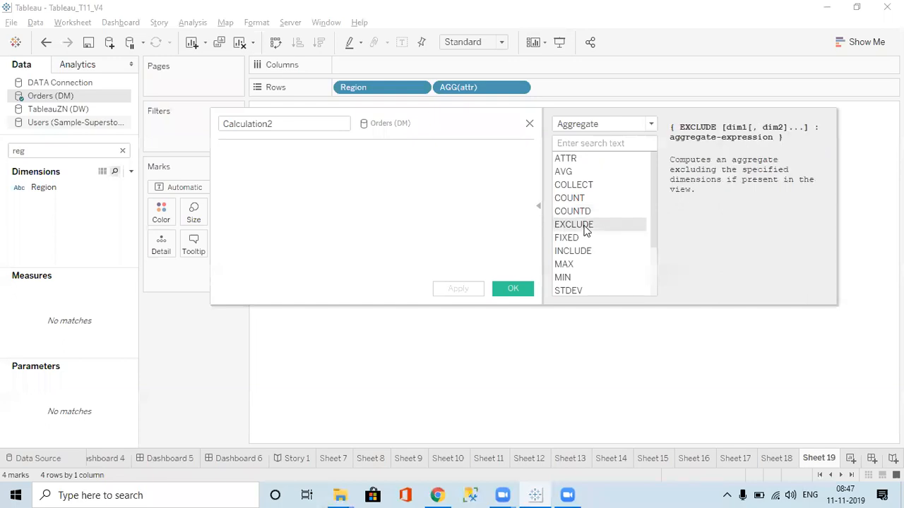
{"action": "left_click", "coordinate": [569, 237]}
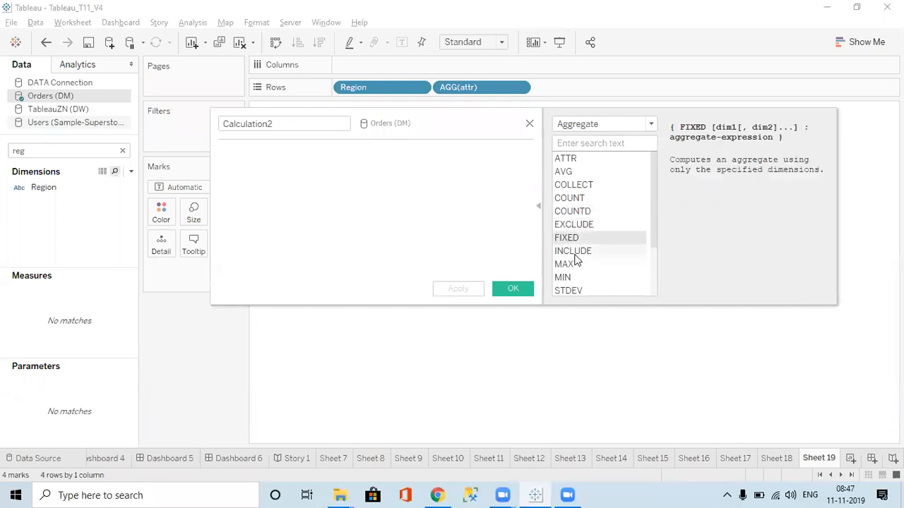
{"action": "left_click", "coordinate": [575, 257]}
{"action": "left_click", "coordinate": [574, 226]}
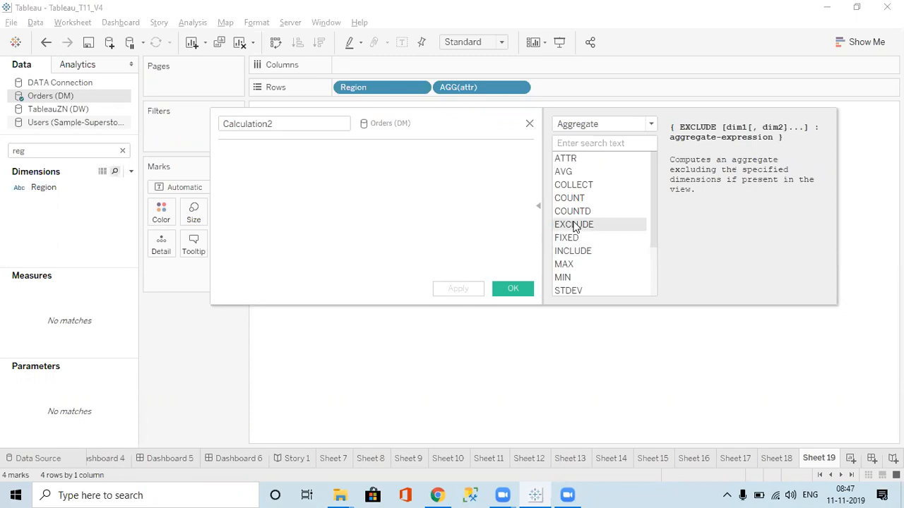
Switch to the Google Sheets notes and review the LOD function entries on the Functions sheet
{"action": "key", "text": "alt+Tab"}
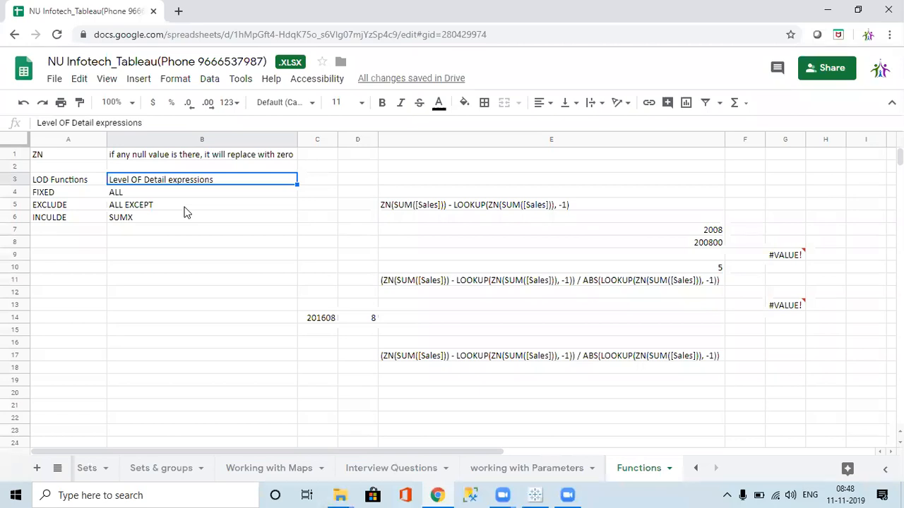
{"action": "left_click", "coordinate": [357, 22]}
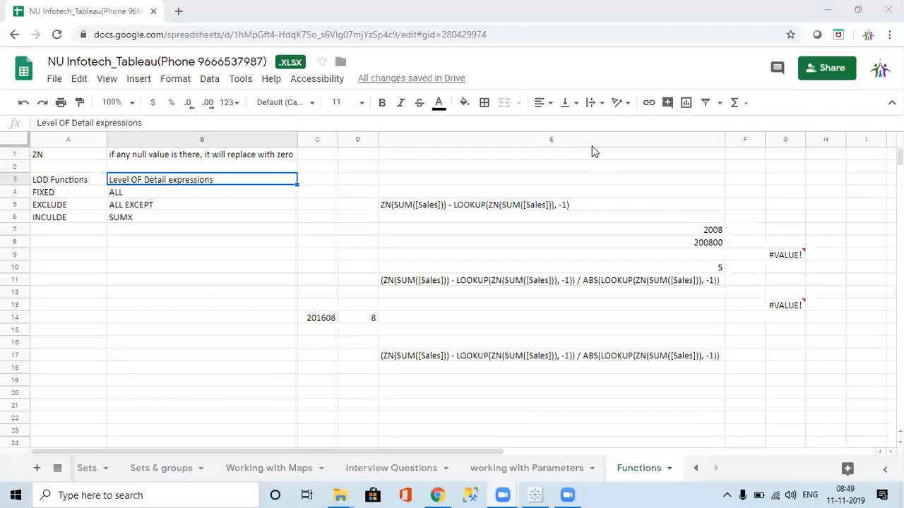
{"action": "key", "text": "alt+Tab"}
{"action": "key", "text": "alt+Tab"}
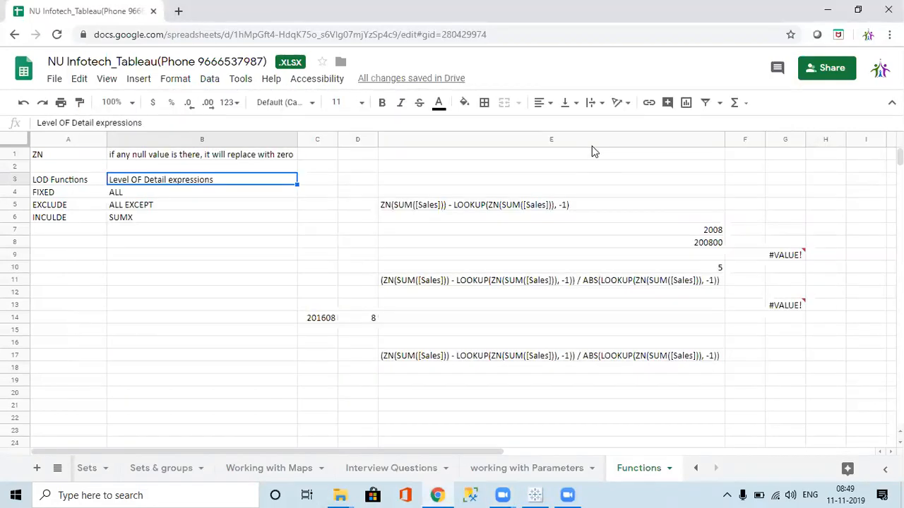
{"action": "key", "text": "alt+Tab"}
{"action": "key", "text": "alt+Tab"}
{"action": "key", "text": "alt+Tab"}
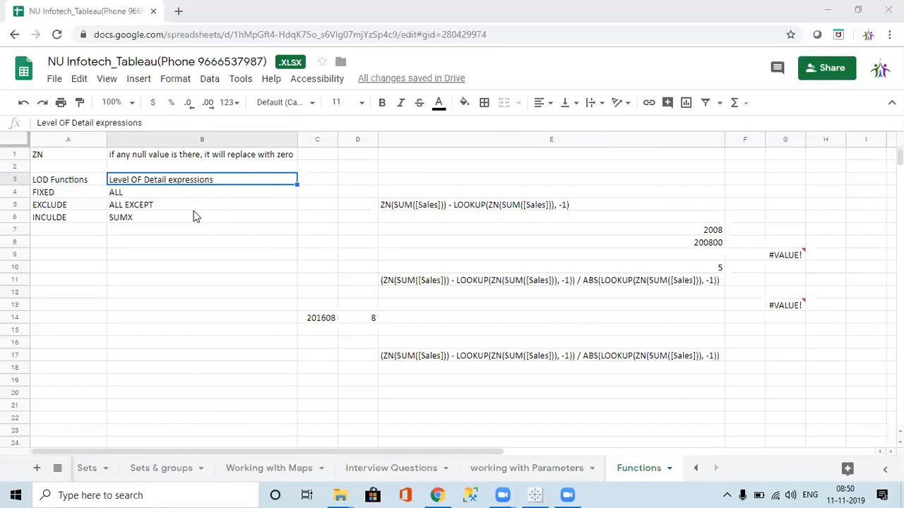
Review the LOD Functions, Level OF Detail expressions, FIXED and ALL entries on the Functions sheet
{"action": "left_click", "coordinate": [62, 195]}
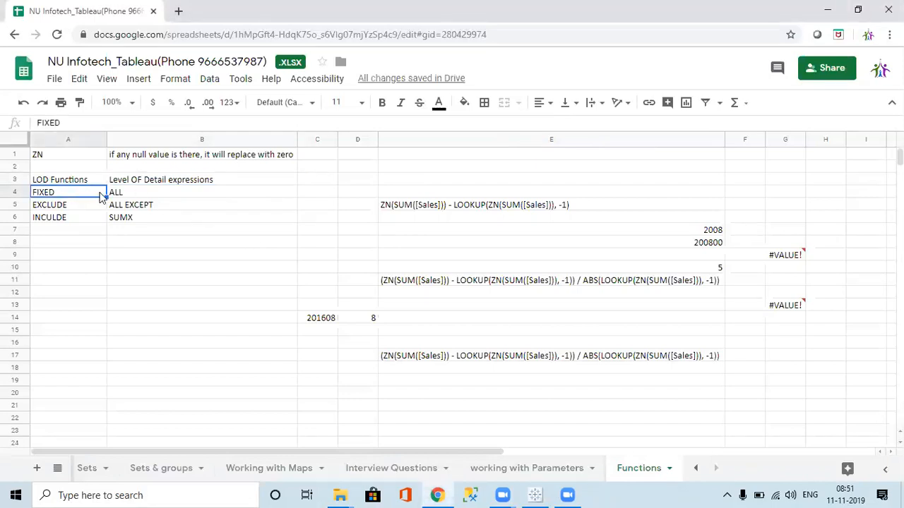
{"action": "left_click", "coordinate": [166, 184]}
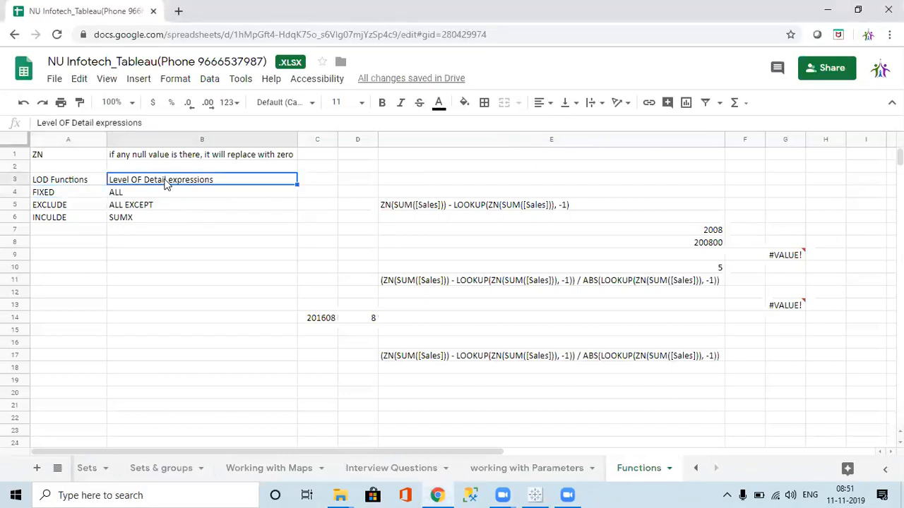
{"action": "left_click", "coordinate": [43, 186]}
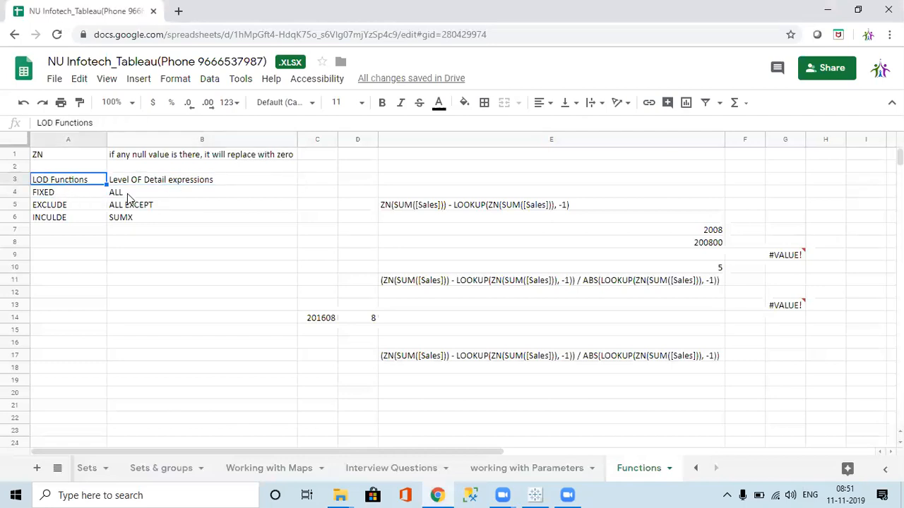
{"action": "left_click", "coordinate": [148, 174]}
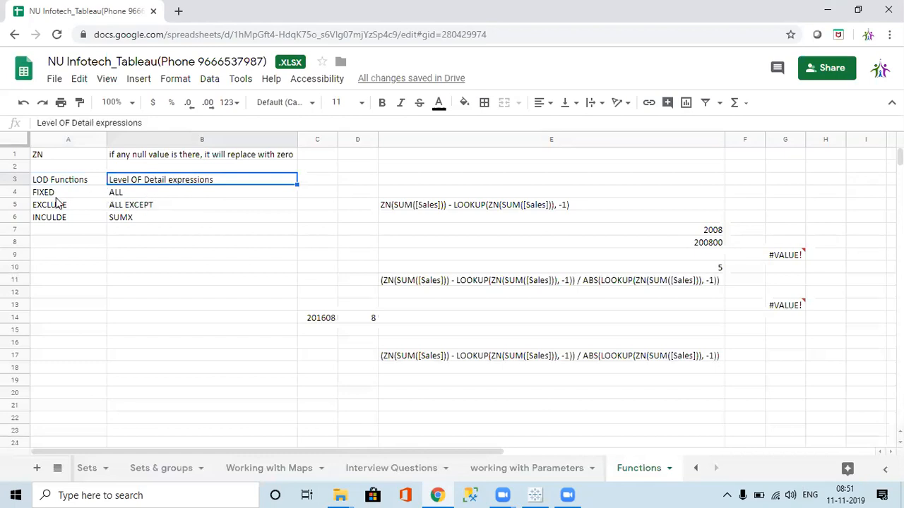
{"action": "key", "text": "alt+Tab"}
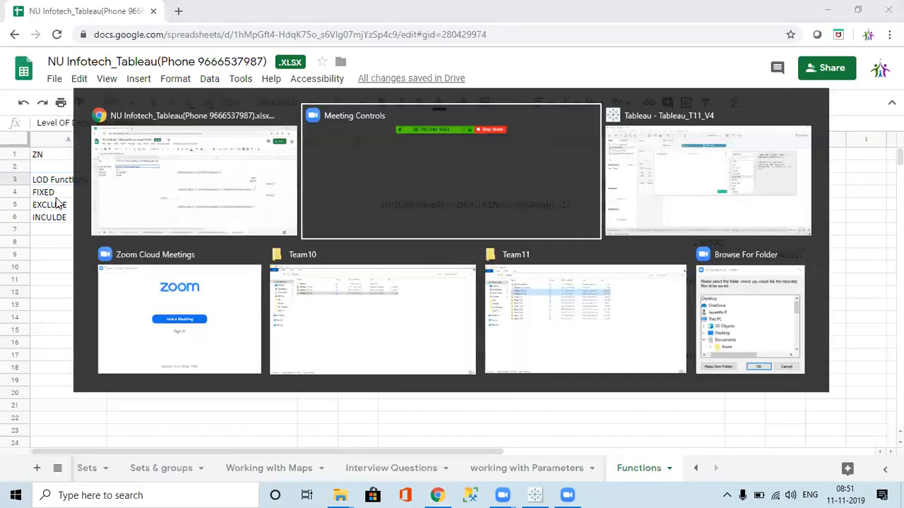
{"action": "key", "text": "alt+Tab"}
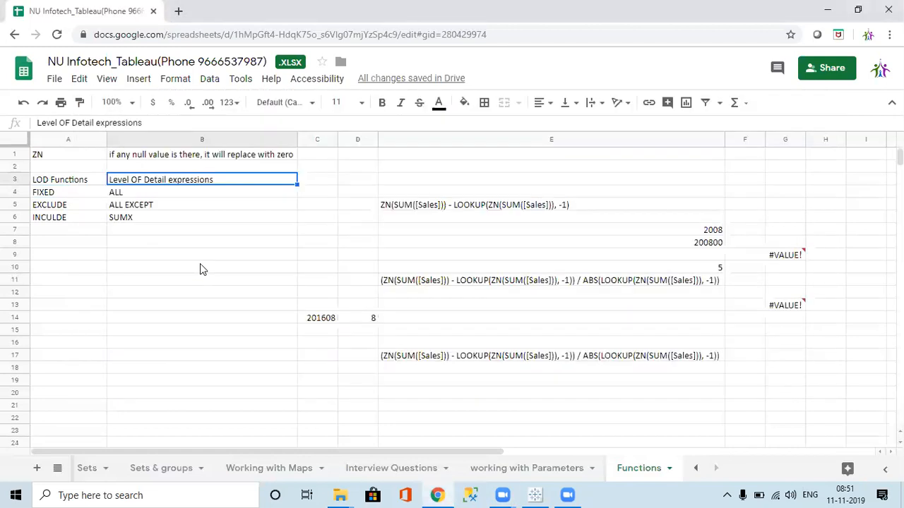
{"action": "left_click", "coordinate": [136, 192]}
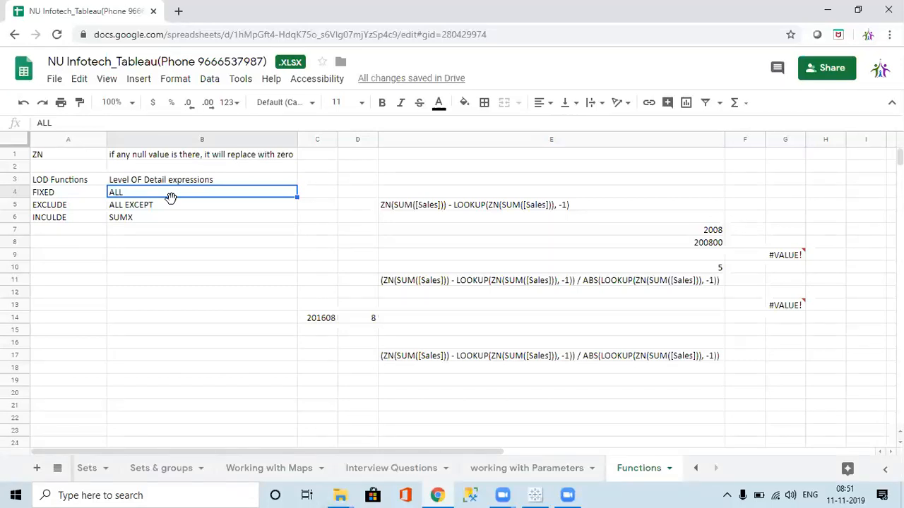
{"action": "key", "text": "alt+Tab"}
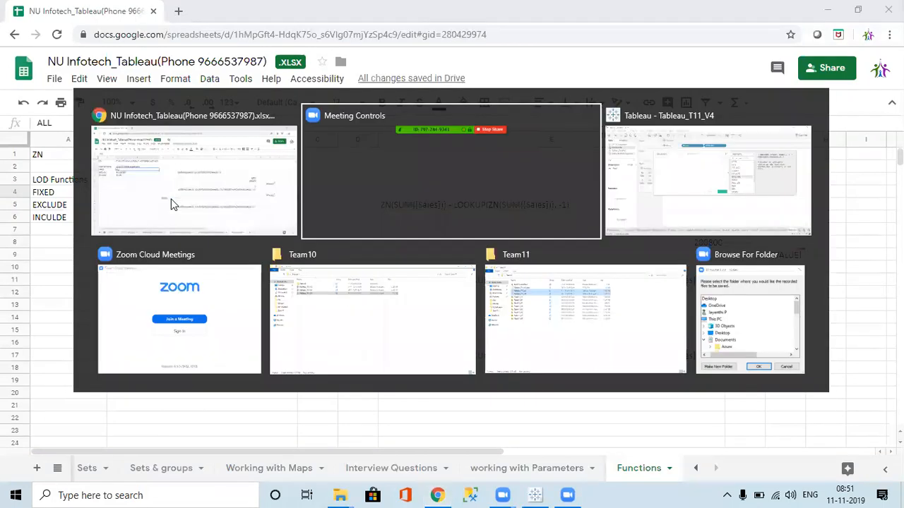
{"action": "key", "text": "alt+Tab"}
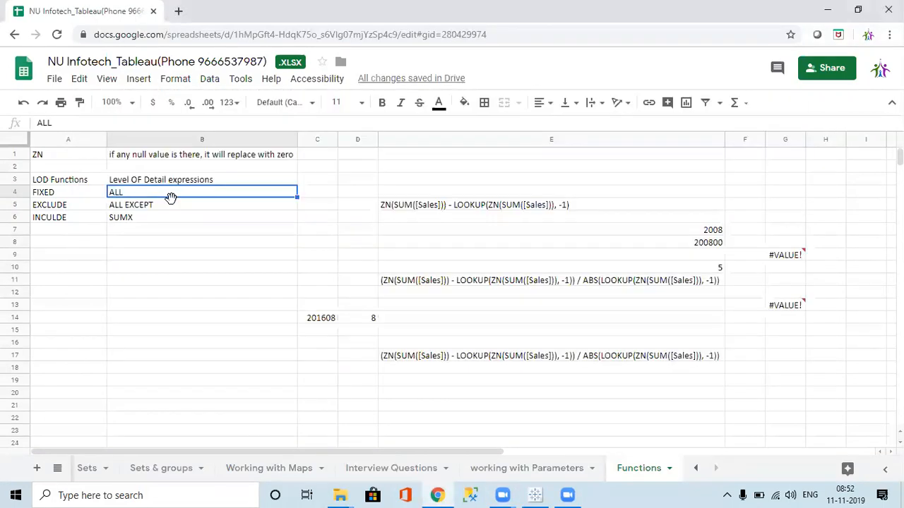
Switch to Tableau, review the description of the FIXED aggregate function, and close the empty calculation without saving
{"action": "key", "text": "alt+Tab"}
{"action": "key", "text": "alt+Tab"}
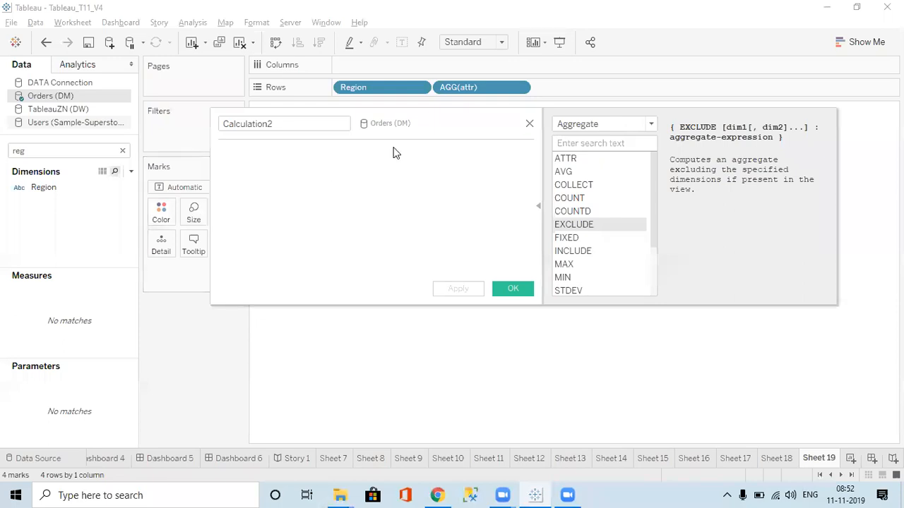
{"action": "left_click", "coordinate": [298, 124]}
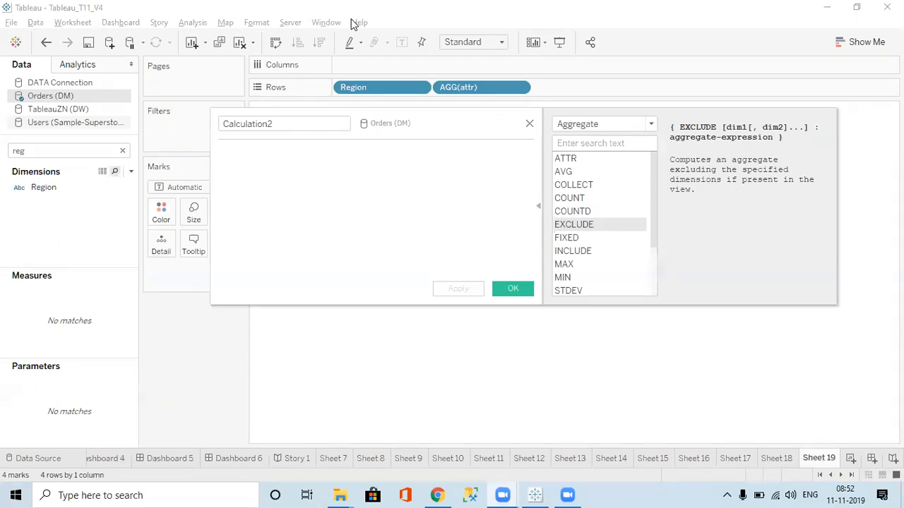
{"action": "left_click", "coordinate": [366, 194]}
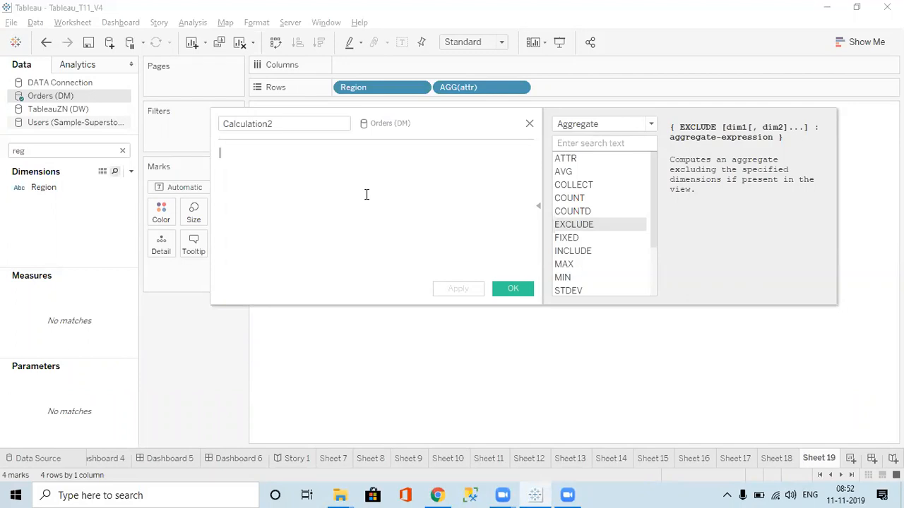
{"action": "left_click", "coordinate": [570, 238]}
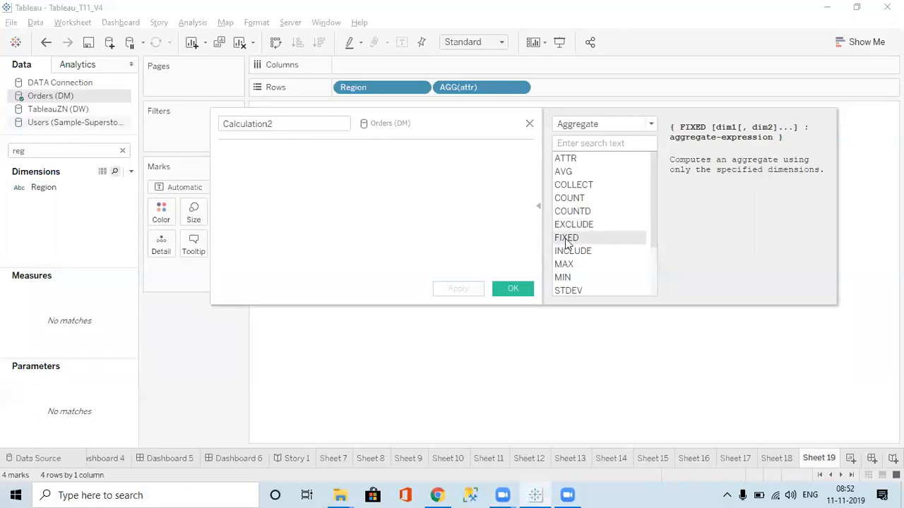
{"action": "left_click", "coordinate": [529, 124]}
Remove AGG(attr) from Rows and add the Sales measure to the view as values for each Region
{"action": "left_click_drag", "start_coordinate": [456, 87], "coordinate": [152, 35]}
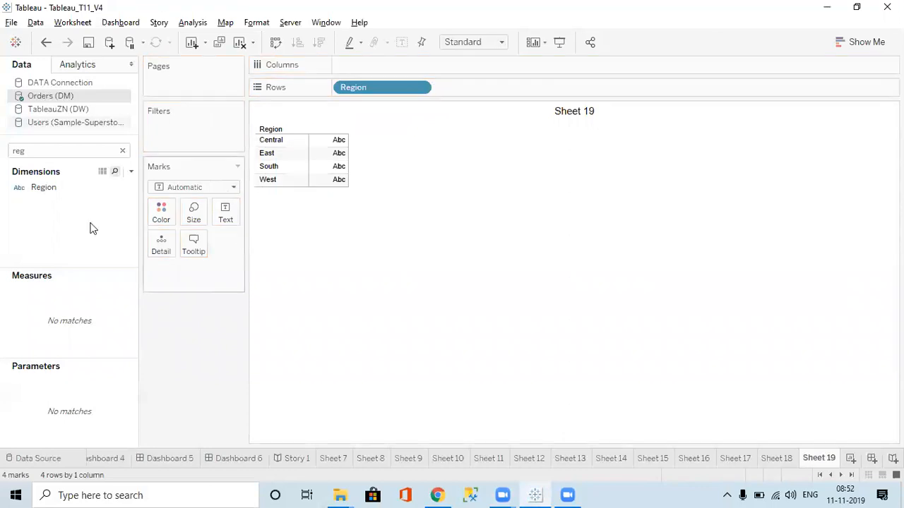
{"action": "key", "text": "ctrl+a"}
{"action": "key", "text": "BackSpace"}
{"action": "type", "text": "sal"}
{"action": "double_click", "coordinate": [42, 281]}
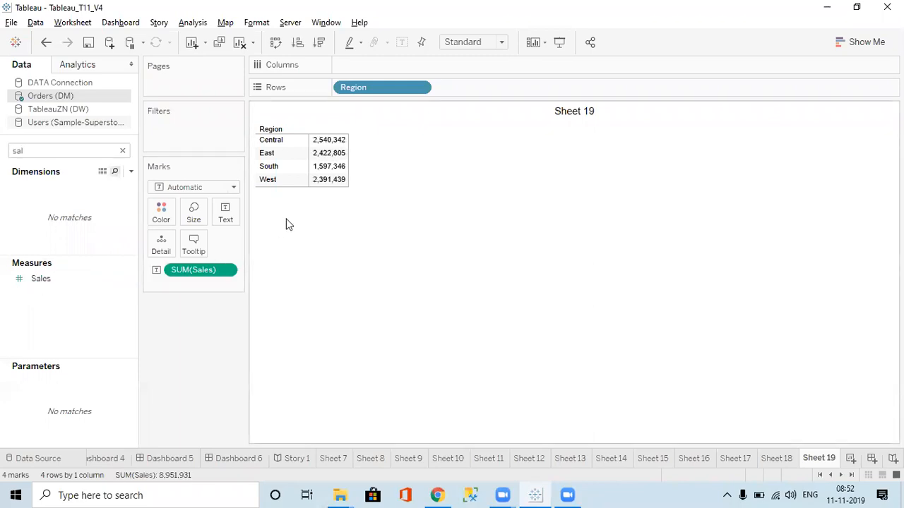
Create a new calculated field in the Orders (DM) data source and name it Region%
{"action": "left_click", "coordinate": [132, 175]}
{"action": "left_click", "coordinate": [81, 186]}
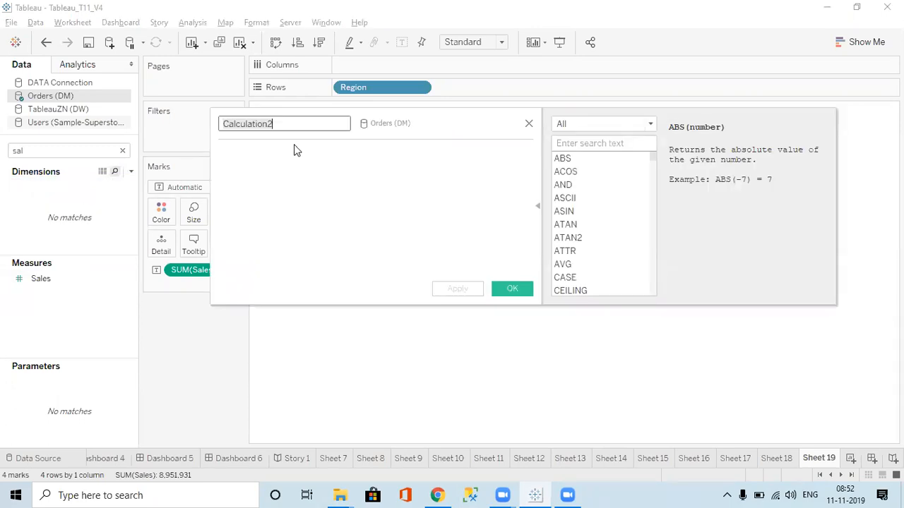
{"action": "type", "text": "%"}
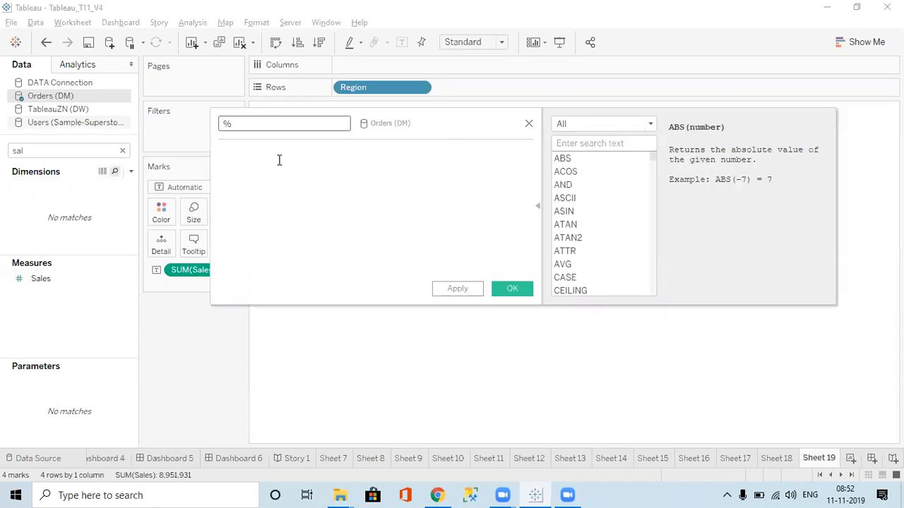
{"action": "left_click", "coordinate": [279, 160]}
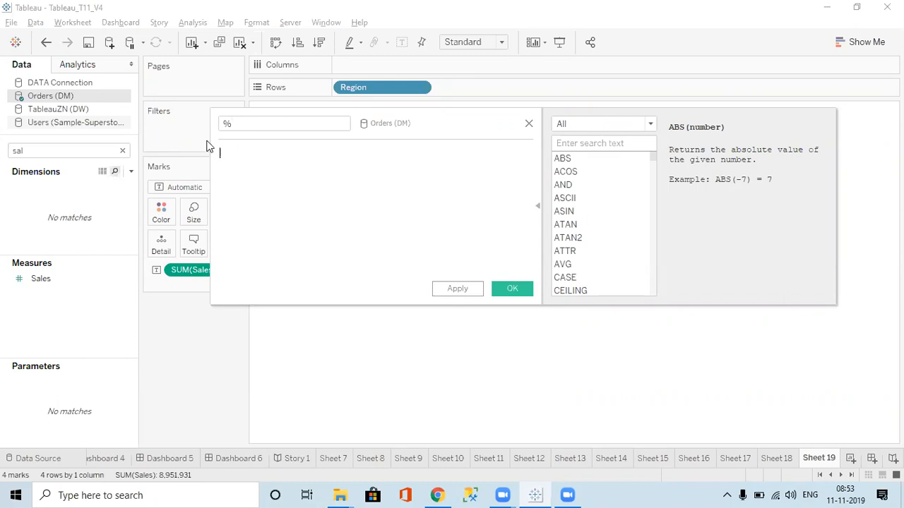
{"action": "left_click", "coordinate": [225, 126]}
{"action": "type", "text": "Region"}
Start the Region% formula with SUM([Sales]) followed by the division operator
{"action": "left_click", "coordinate": [271, 168]}
{"action": "type", "text": "sum"}
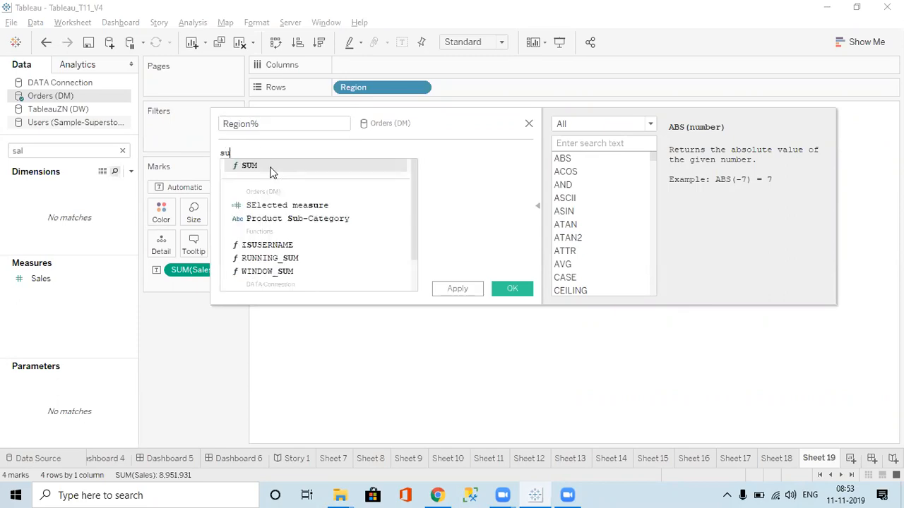
{"action": "key", "text": "Return"}
{"action": "type", "text": "sal"}
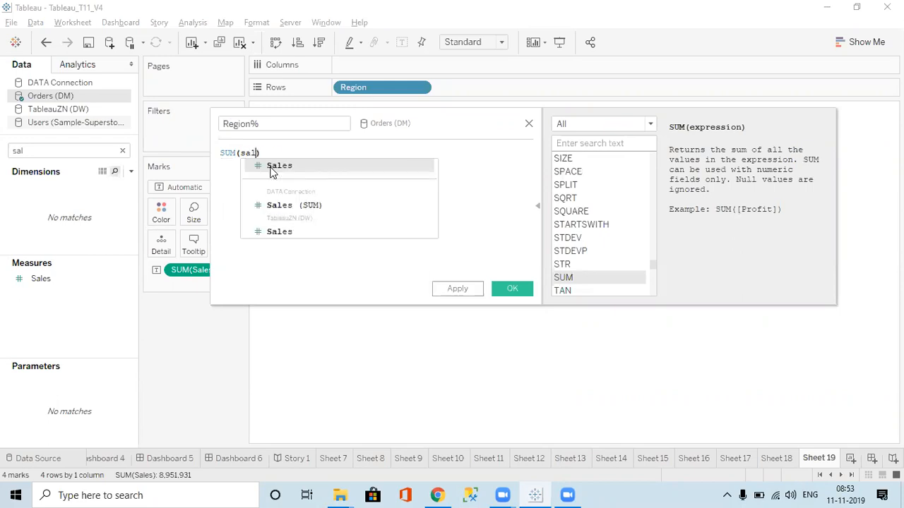
{"action": "key", "text": "Return"}
{"action": "type", "text": ")"}
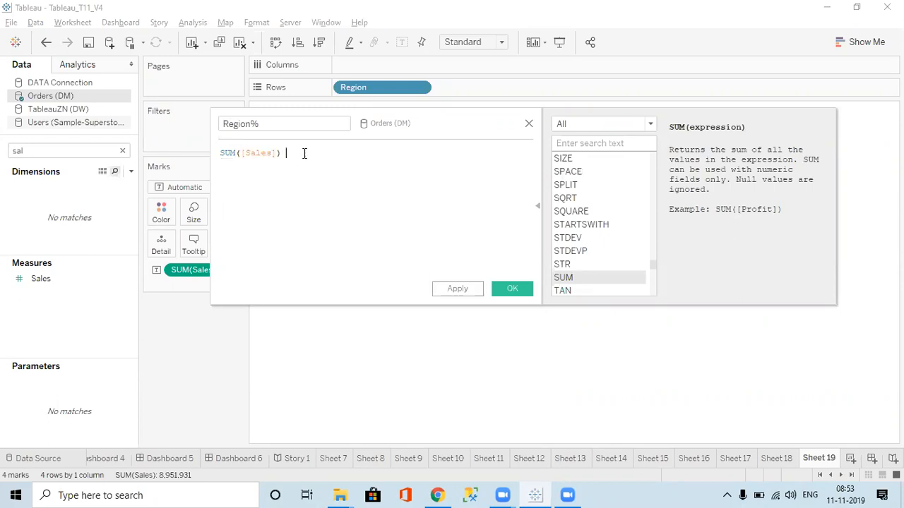
{"action": "type", "text": " /"}
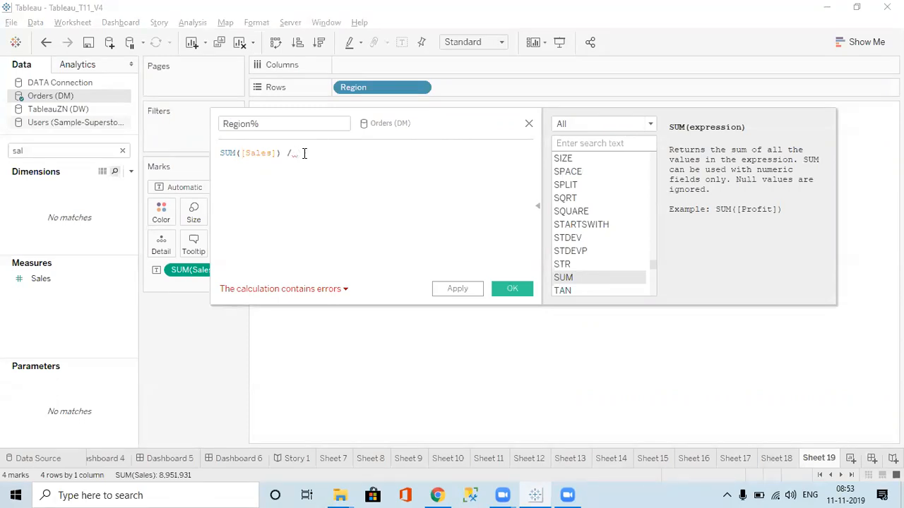
Complete the Region% formula with the level-of-detail denominator { FIXED : SUM([Sales])}
{"action": "type", "text": "fixe"}
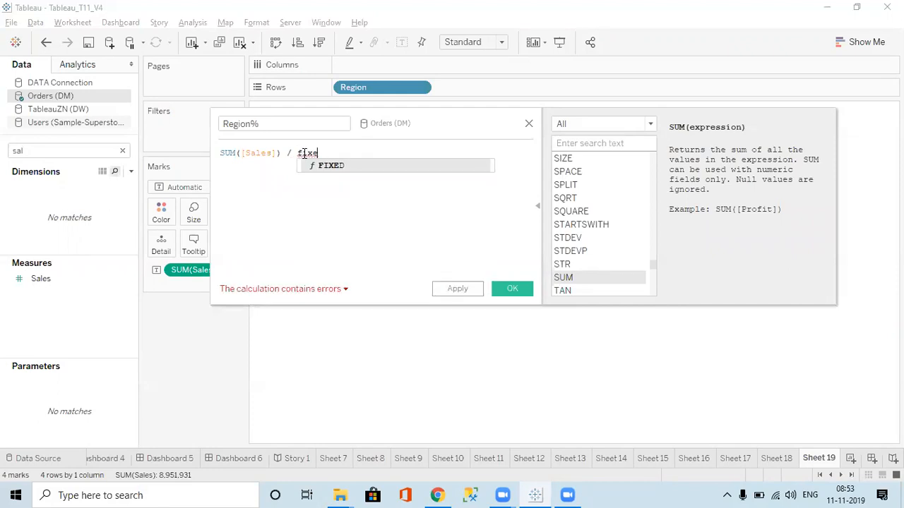
{"action": "key", "text": "Return"}
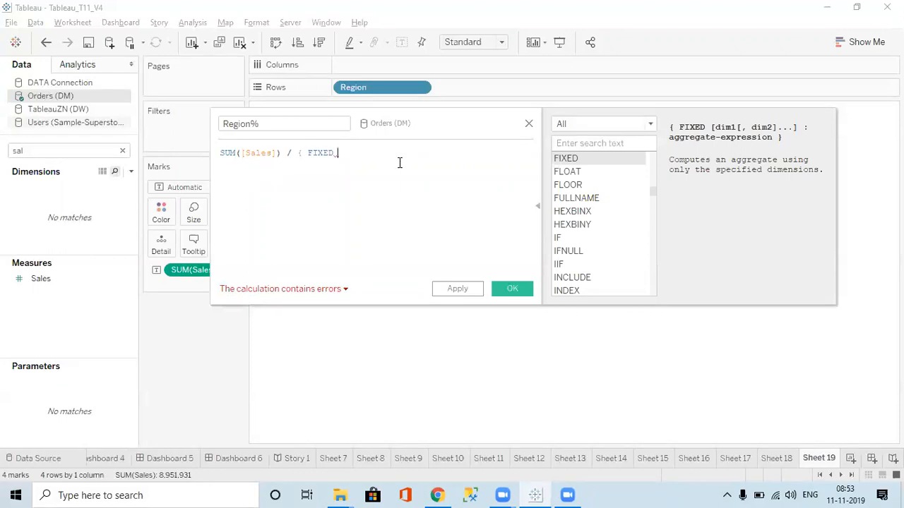
{"action": "type", "text": ": sum"}
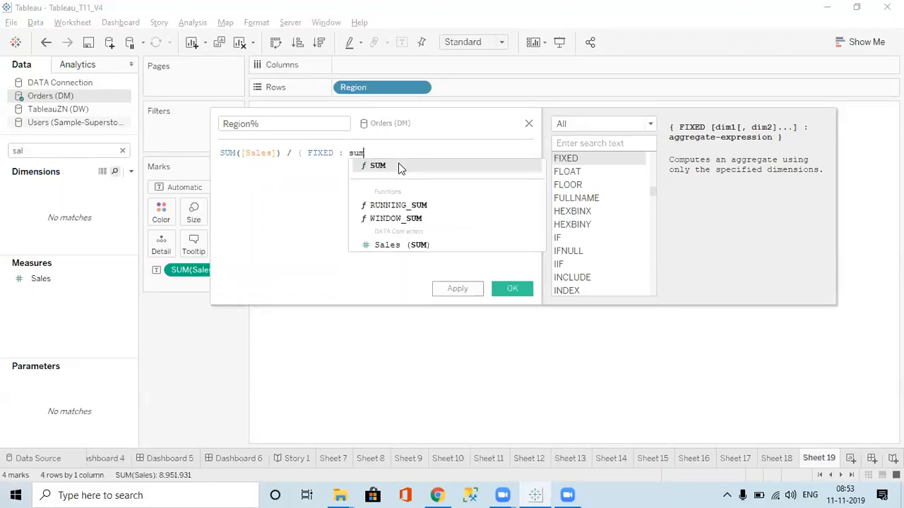
{"action": "left_click", "coordinate": [399, 164]}
{"action": "type", "text": "sal"}
{"action": "left_click", "coordinate": [400, 164]}
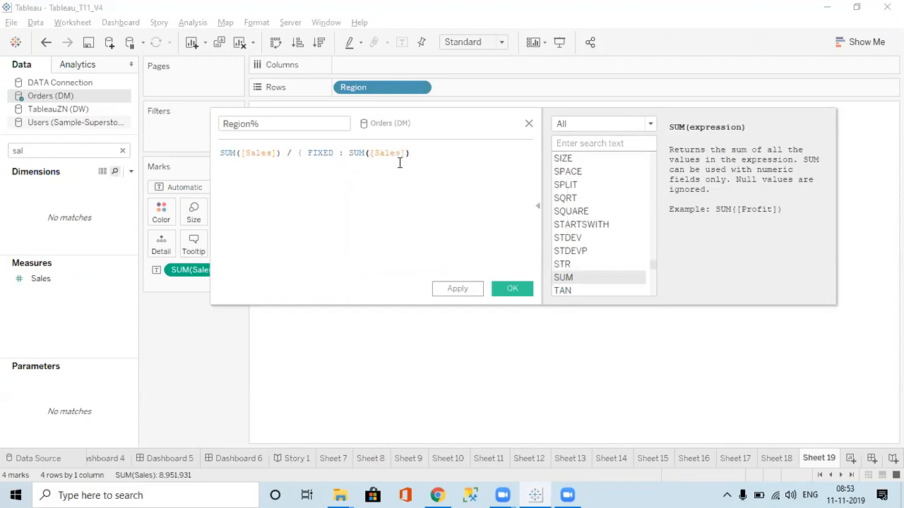
{"action": "type", "text": "}"}
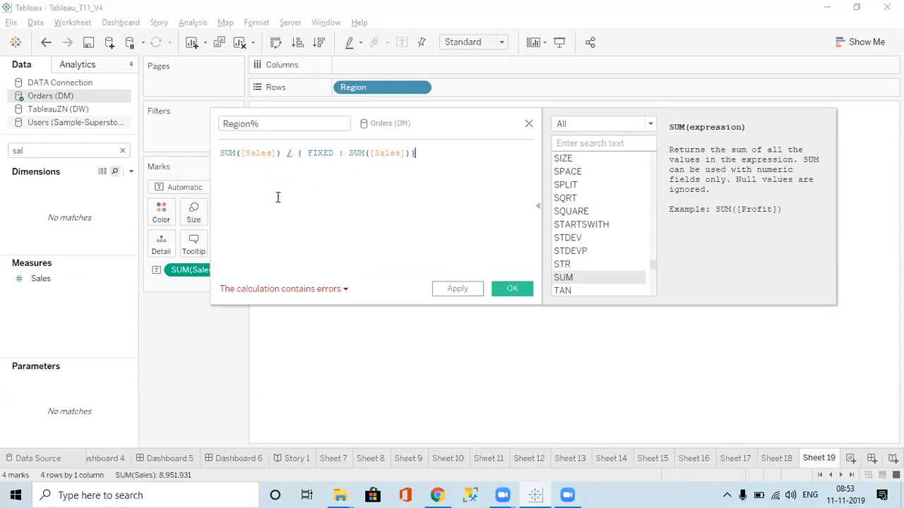
Remove the SUM around the numerator so the formula reads [Sales] / { FIXED : SUM([Sales])}, and save the Region% calculation
{"action": "mouse_move", "coordinate": [298, 290]}
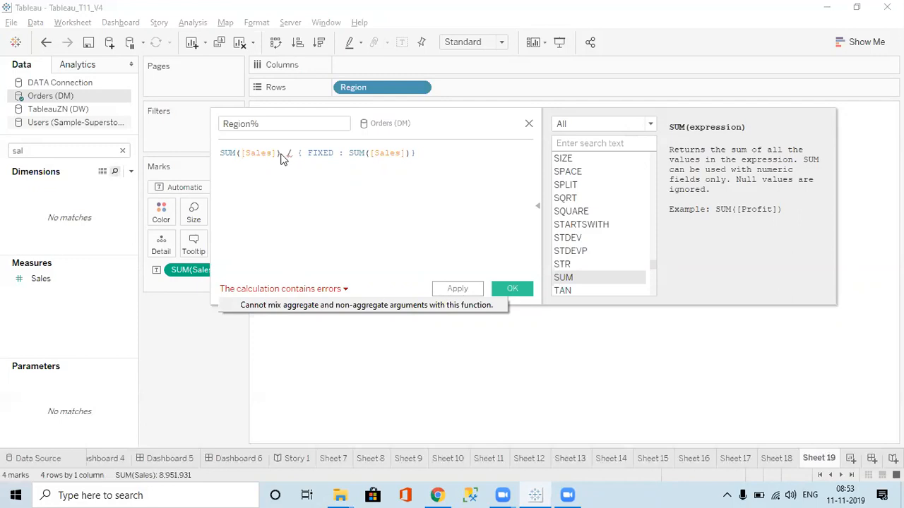
{"action": "left_click", "coordinate": [282, 154]}
{"action": "key", "text": "BackSpace"}
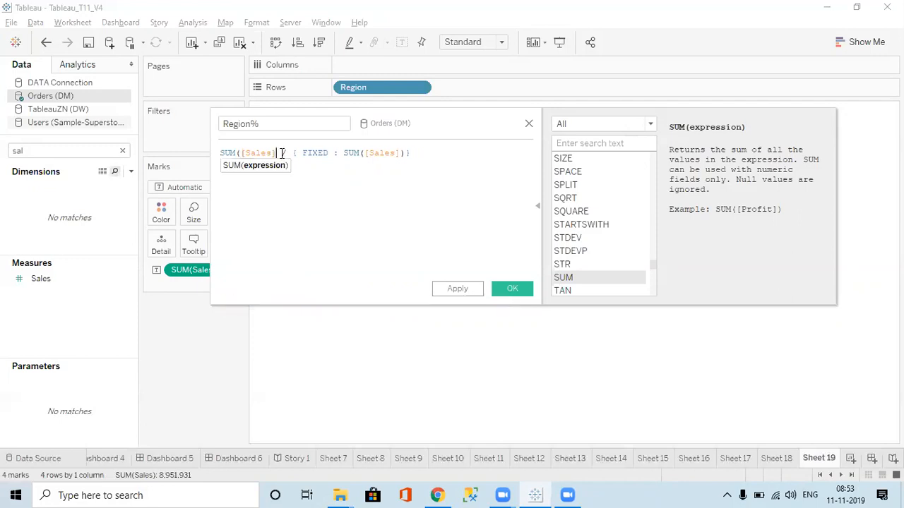
{"action": "left_click", "coordinate": [240, 154]}
{"action": "key", "text": "BackSpace"}
{"action": "key", "text": "BackSpace"}
{"action": "key", "text": "BackSpace"}
{"action": "key", "text": "BackSpace"}
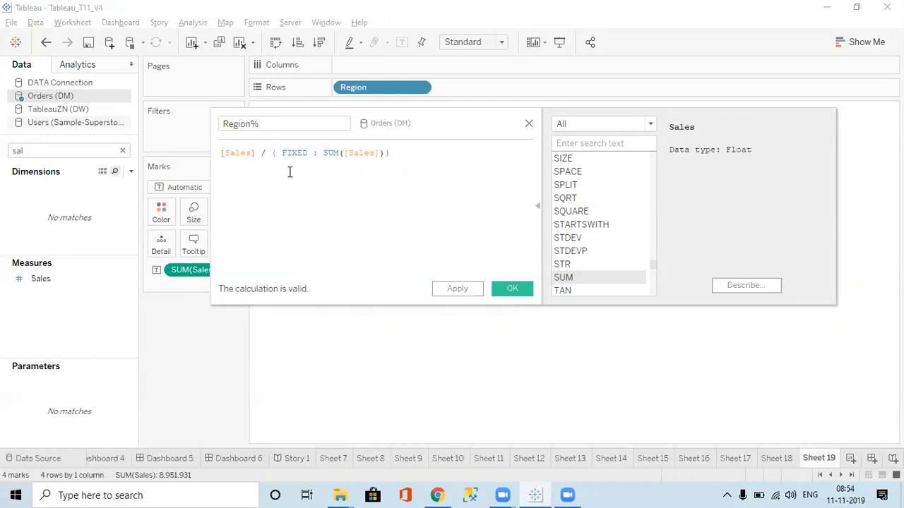
{"action": "left_click", "coordinate": [477, 289]}
{"action": "left_click", "coordinate": [504, 289]}
Find the Region% measure by searching the fields for % and add it to the view alongside Sales
{"action": "double_click", "coordinate": [53, 148]}
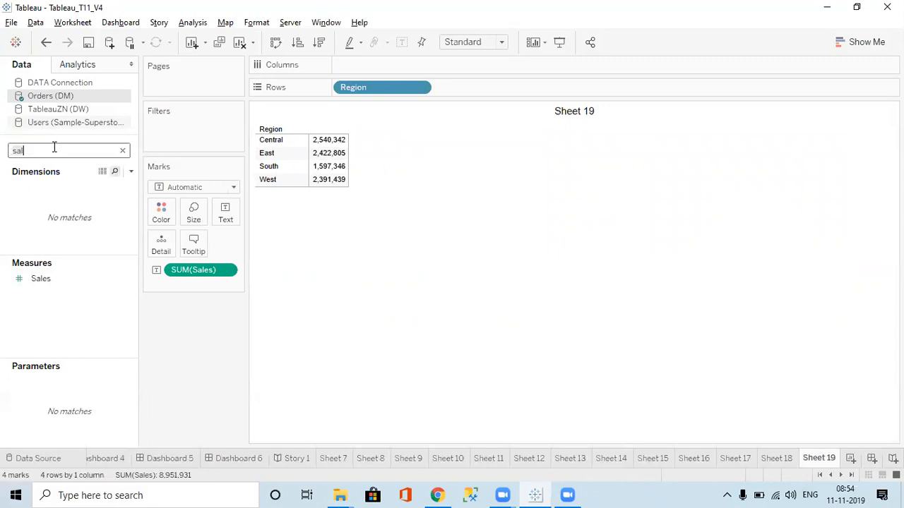
{"action": "type", "text": "%"}
{"action": "double_click", "coordinate": [64, 283]}
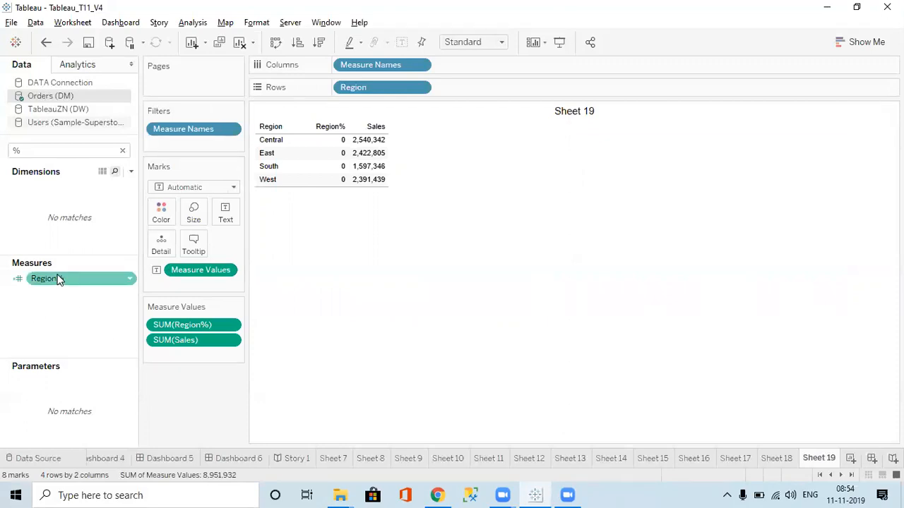
Remove the [Sales] numerator and division operator from the Region% calculation, leaving { FIXED : SUM([Sales])}, and save it
{"action": "right_click", "coordinate": [59, 280]}
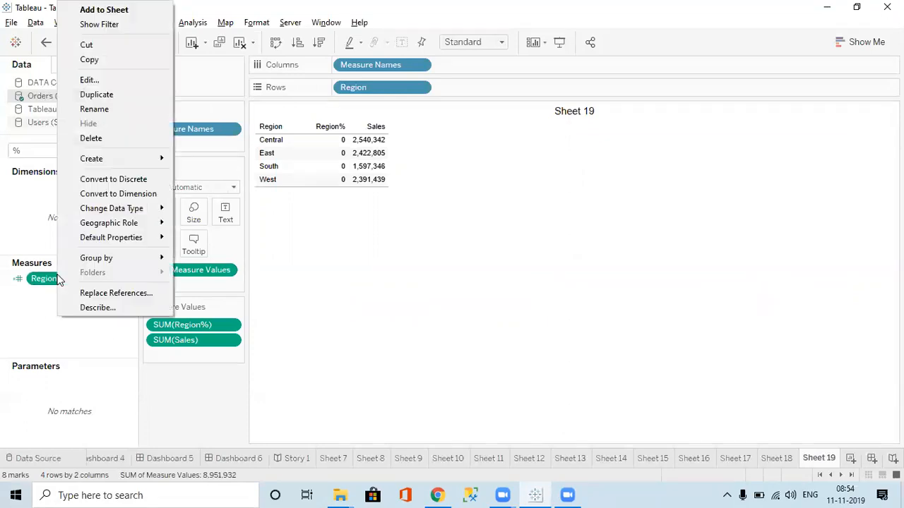
{"action": "left_click", "coordinate": [101, 80]}
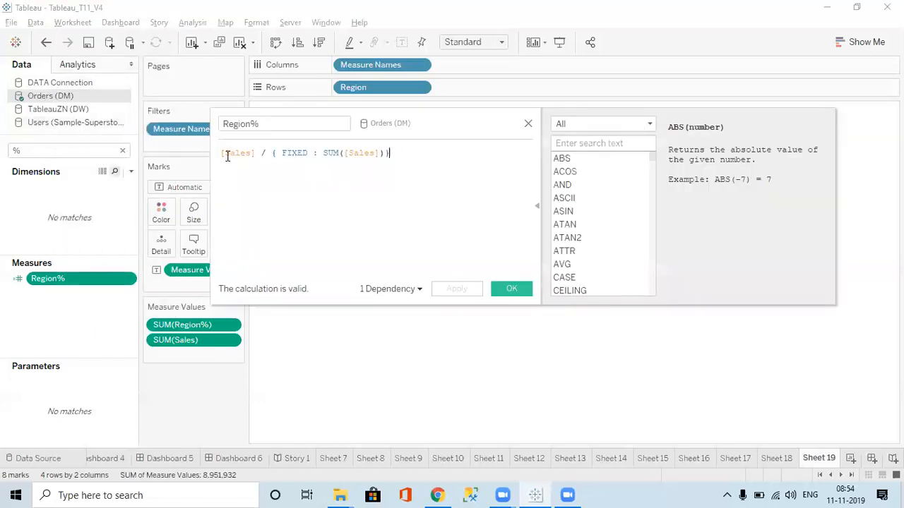
{"action": "left_click", "coordinate": [221, 156]}
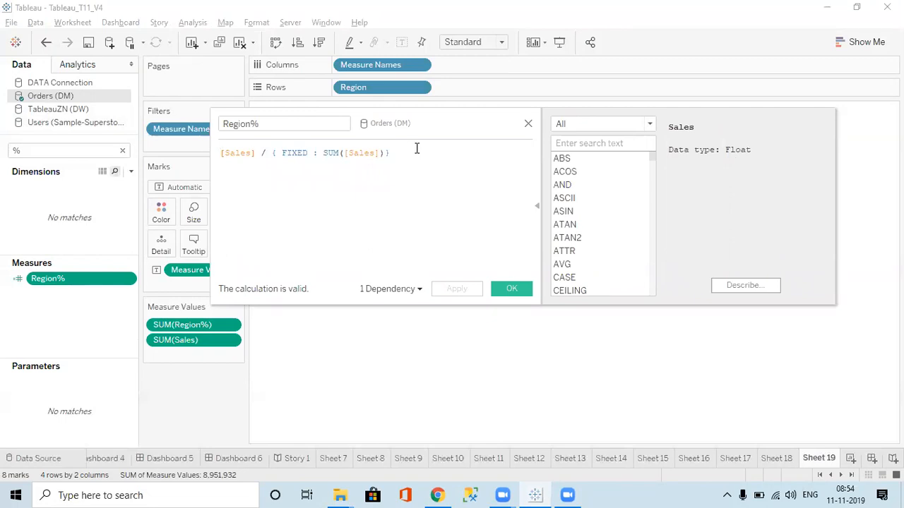
{"action": "left_click", "coordinate": [268, 157]}
{"action": "key", "text": "BackSpace"}
{"action": "key", "text": "BackSpace"}
{"action": "key", "text": "BackSpace"}
{"action": "key", "text": "BackSpace"}
{"action": "key", "text": "BackSpace"}
{"action": "key", "text": "BackSpace"}
{"action": "key", "text": "BackSpace"}
{"action": "key", "text": "BackSpace"}
{"action": "key", "text": "BackSpace"}
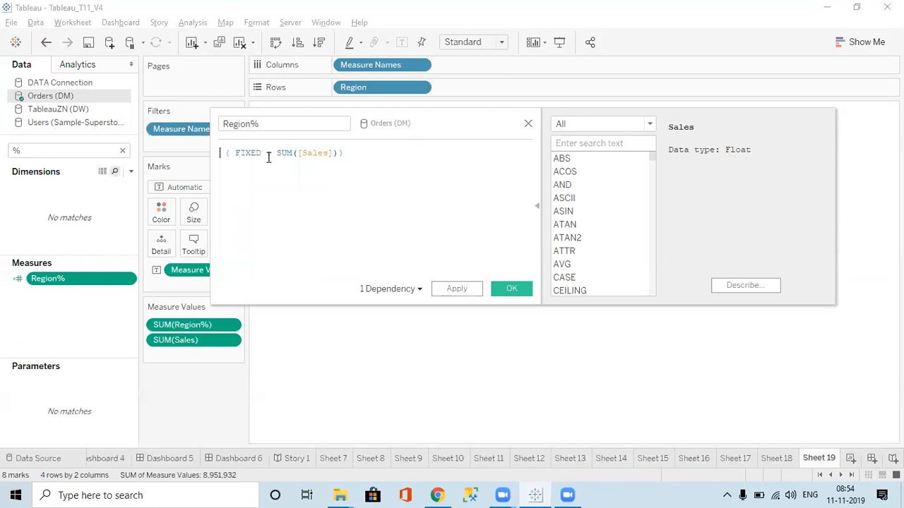
{"action": "left_click", "coordinate": [471, 289]}
{"action": "left_click", "coordinate": [507, 290]}
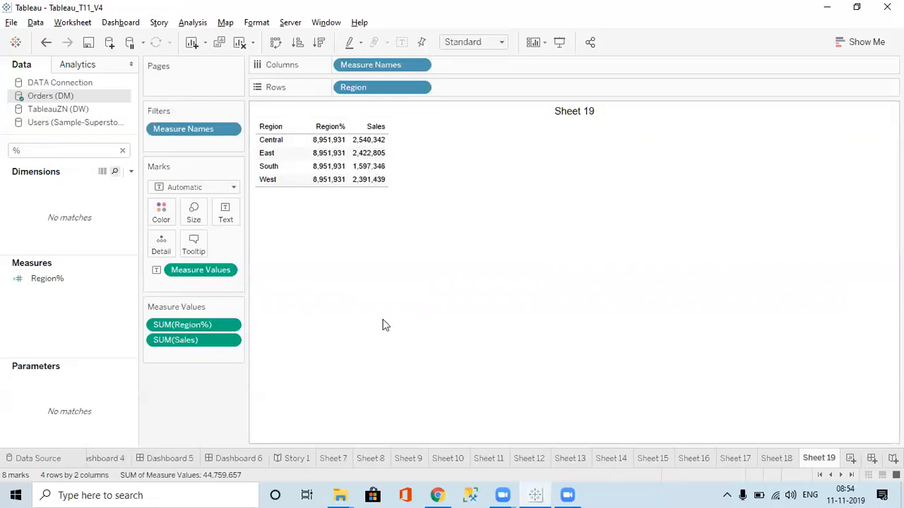
Rename the Region% calculated field as DN and save it
{"action": "right_click", "coordinate": [62, 286]}
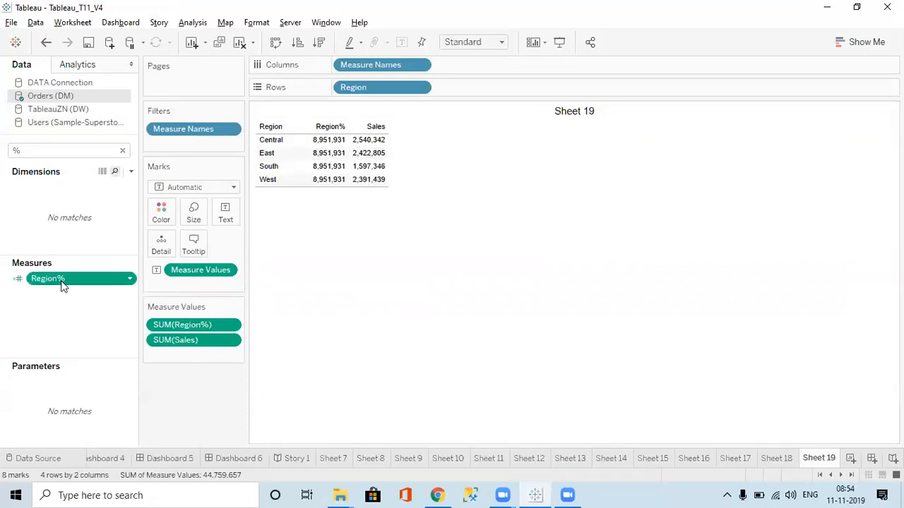
{"action": "left_click", "coordinate": [95, 79]}
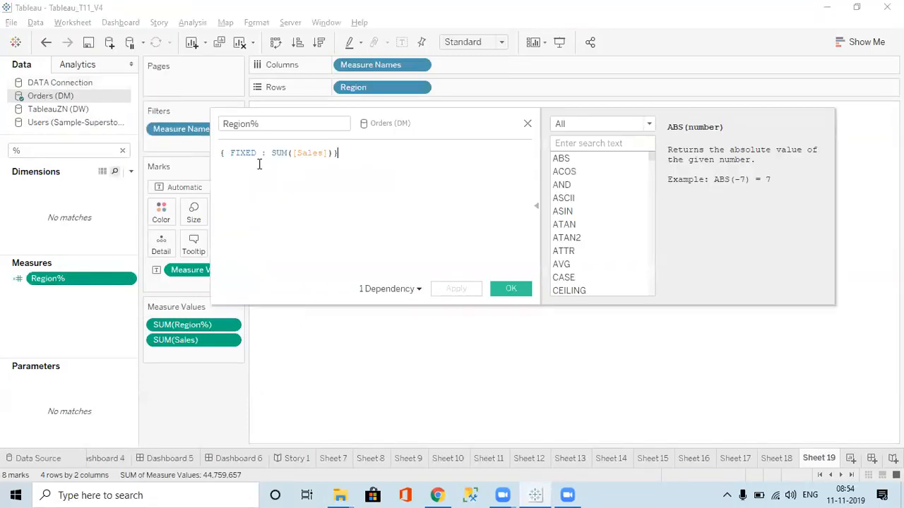
{"action": "left_click", "coordinate": [263, 127]}
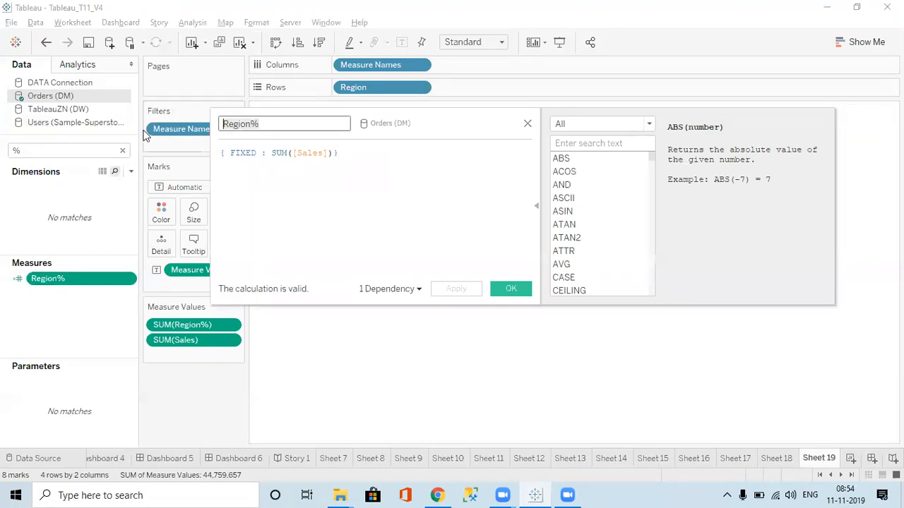
{"action": "key", "text": "ctrl+a"}
{"action": "type", "text": "Total"}
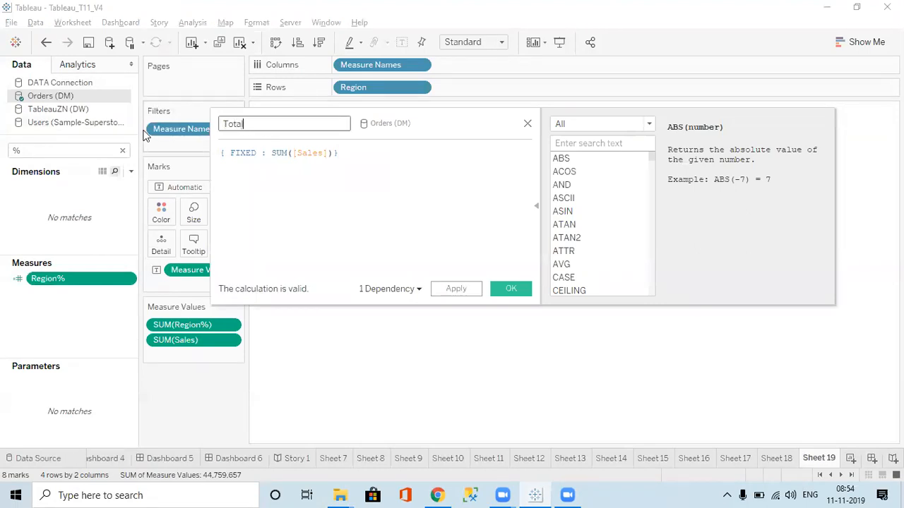
{"action": "type", "text": "Sale"}
{"action": "key", "text": "BackSpace"}
{"action": "key", "text": "BackSpace"}
{"action": "key", "text": "BackSpace"}
{"action": "key", "text": "BackSpace"}
{"action": "key", "text": "BackSpace"}
{"action": "key", "text": "BackSpace"}
{"action": "key", "text": "BackSpace"}
{"action": "key", "text": "BackSpace"}
{"action": "key", "text": "BackSpace"}
{"action": "type", "text": "DN"}
{"action": "left_click", "coordinate": [453, 288]}
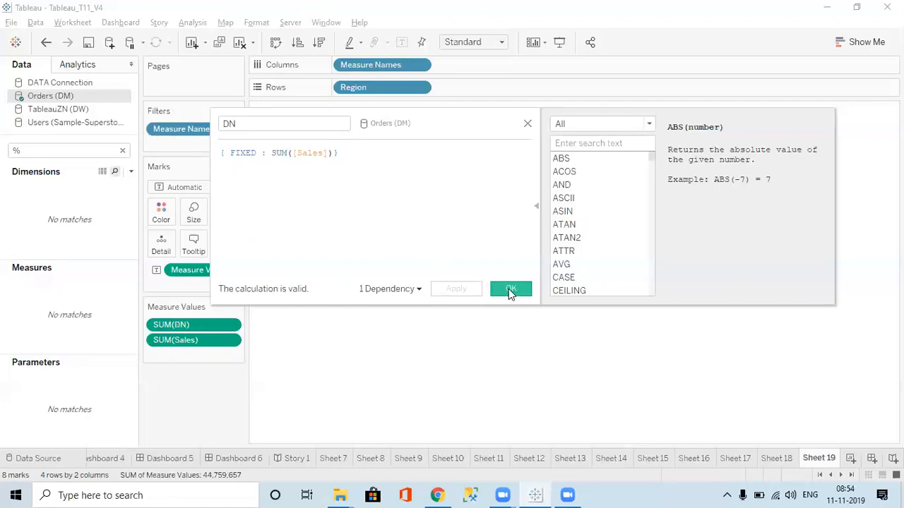
{"action": "left_click", "coordinate": [509, 289]}
Create a new calculated field in Orders (DM) named %
{"action": "left_click", "coordinate": [130, 172]}
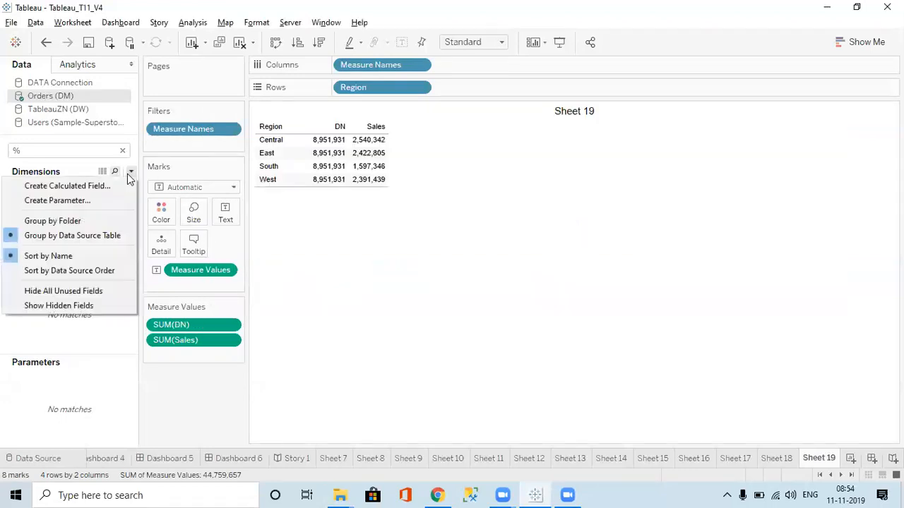
{"action": "left_click", "coordinate": [99, 186]}
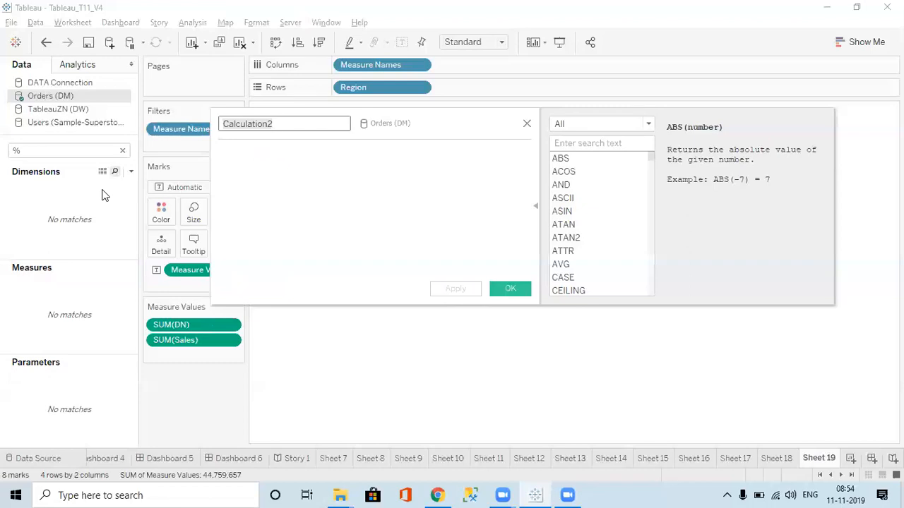
{"action": "type", "text": "%"}
{"action": "key", "text": "Tab"}
Try the formula SUM([Sales]) / [DN] for the % field and check its error details
{"action": "type", "text": "sum"}
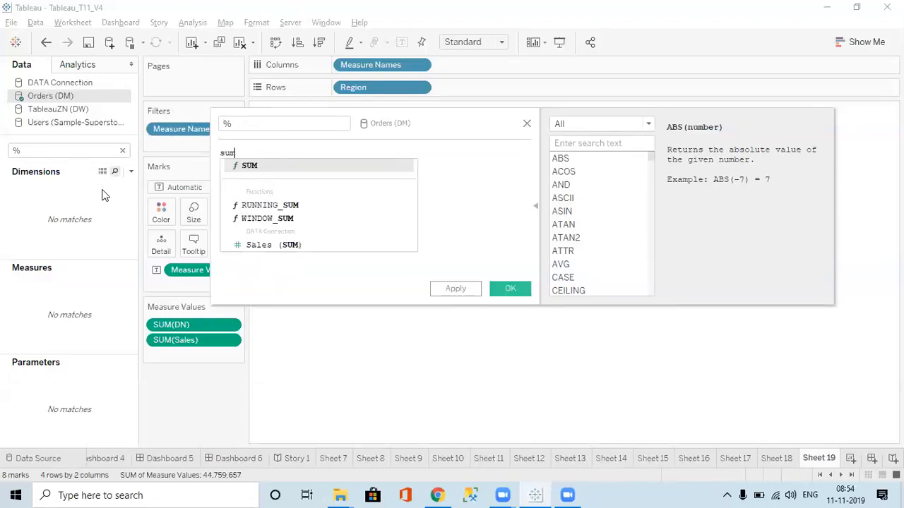
{"action": "key", "text": "Return"}
{"action": "type", "text": "[sa"}
{"action": "key", "text": "Return"}
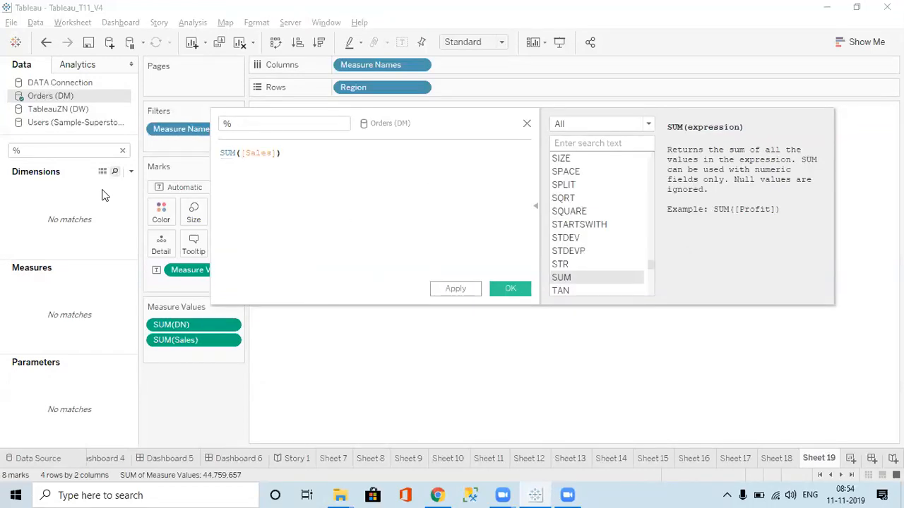
{"action": "type", "text": "/ "}
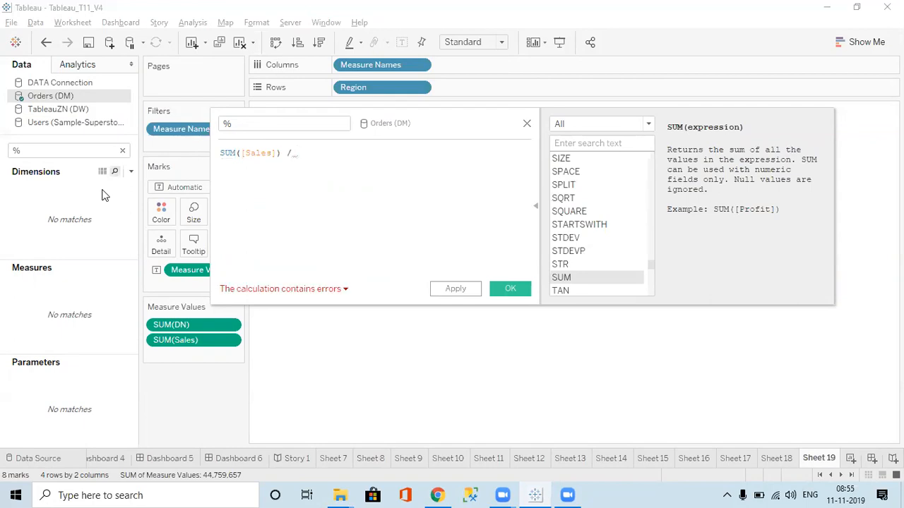
{"action": "type", "text": "T"}
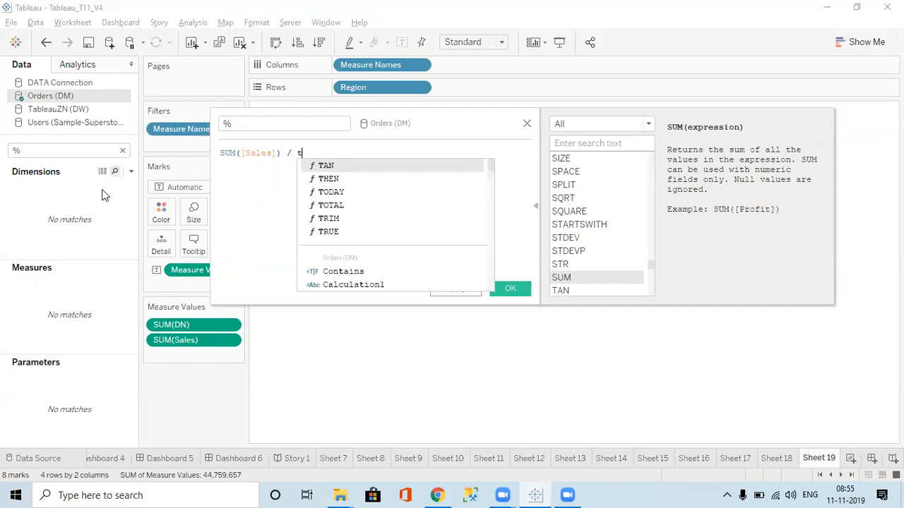
{"action": "key", "text": "BackSpace"}
{"action": "type", "text": "DN"}
{"action": "key", "text": "Return"}
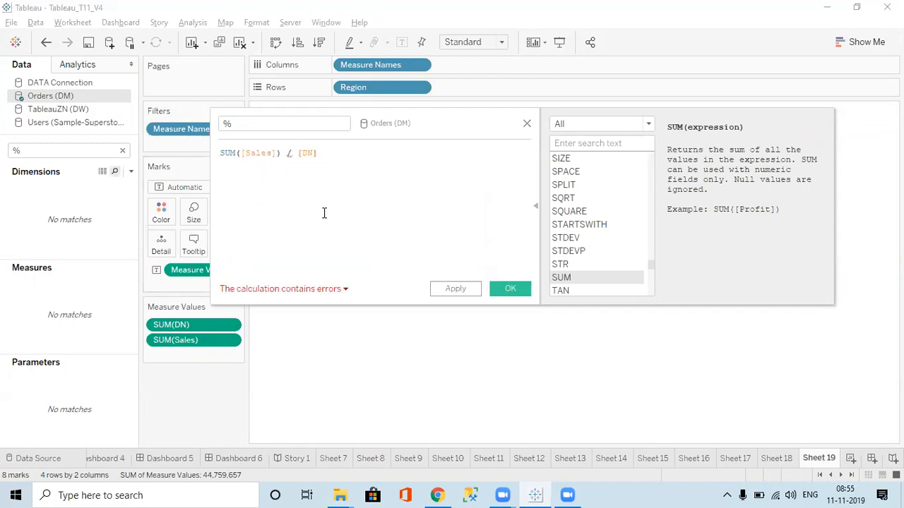
{"action": "left_click", "coordinate": [319, 294]}
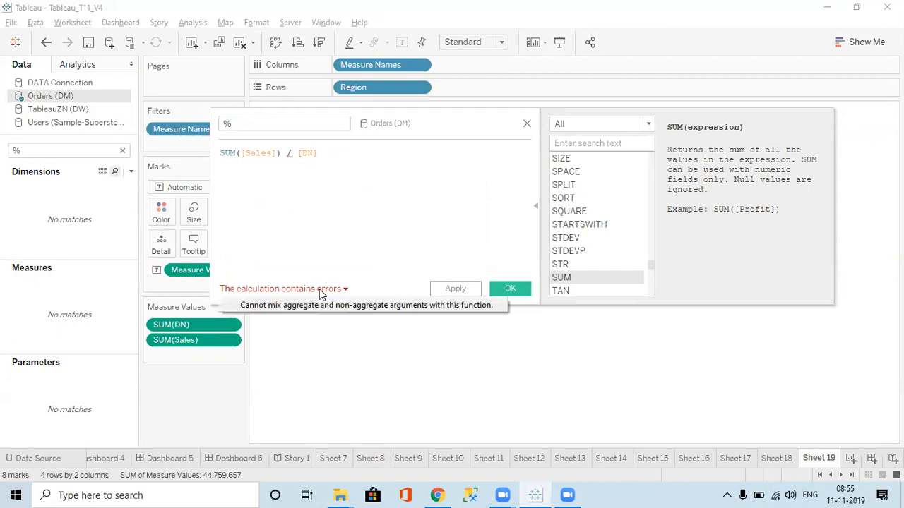
Replace the formula with a DIV function that has SUM([Sales]) as its first argument
{"action": "left_click", "coordinate": [303, 156]}
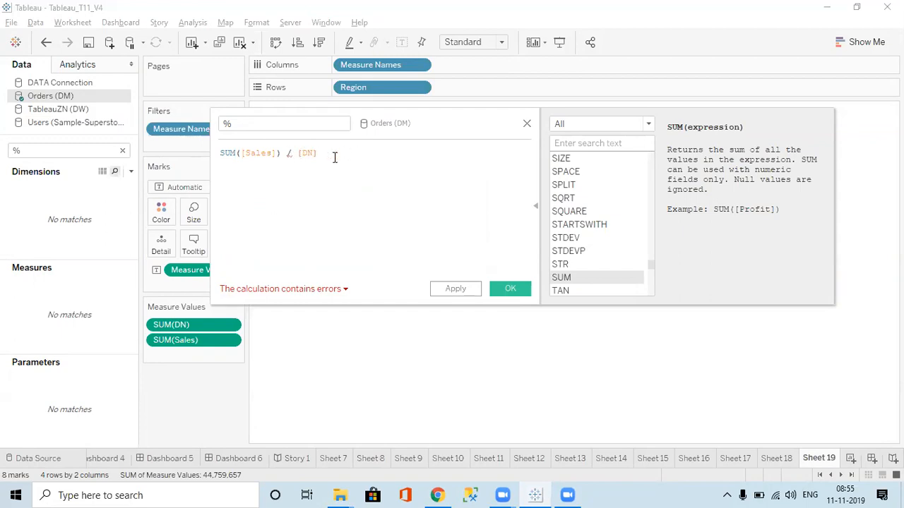
{"action": "key", "text": "ctrl+a"}
{"action": "type", "text": "DI"}
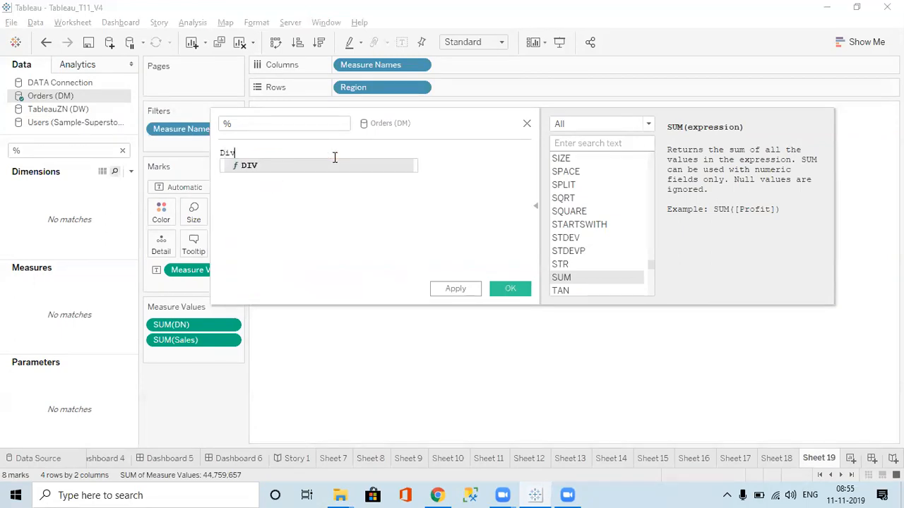
{"action": "key", "text": "Return"}
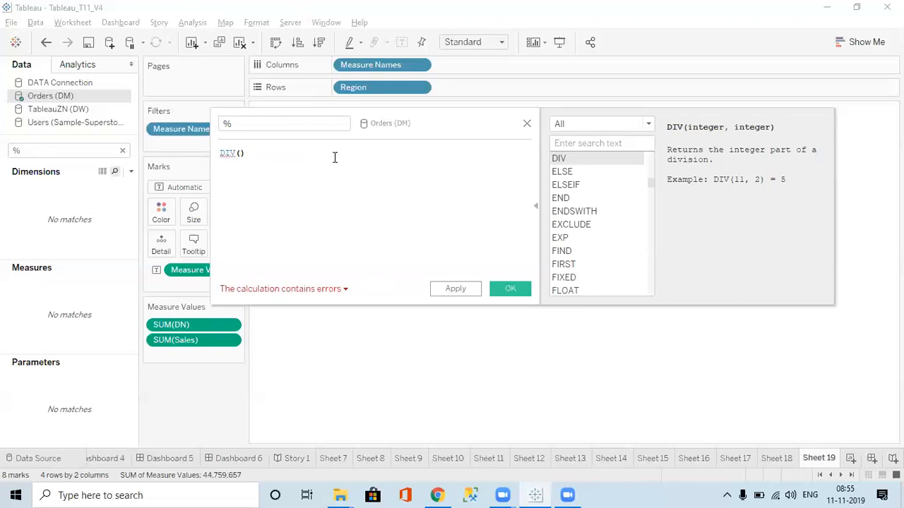
{"action": "type", "text": "sum"}
{"action": "key", "text": "Return"}
{"action": "type", "text": "sal"}
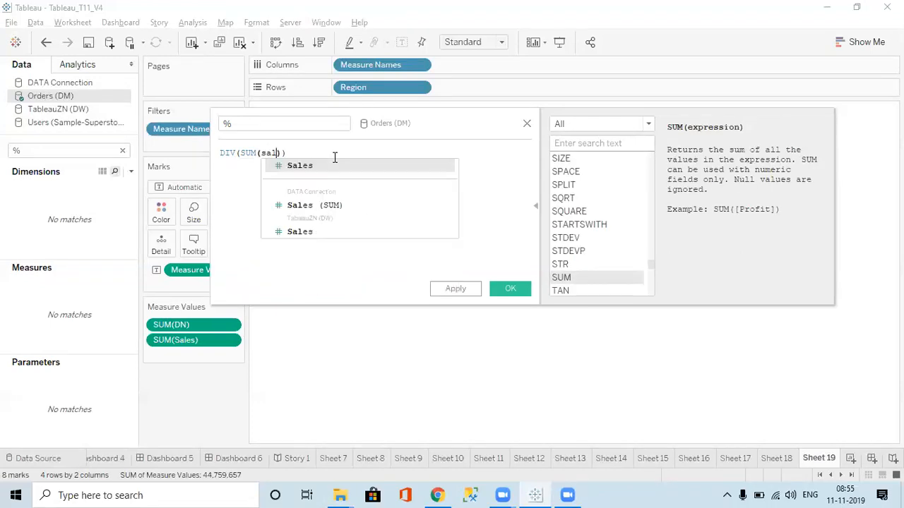
{"action": "key", "text": "Return"}
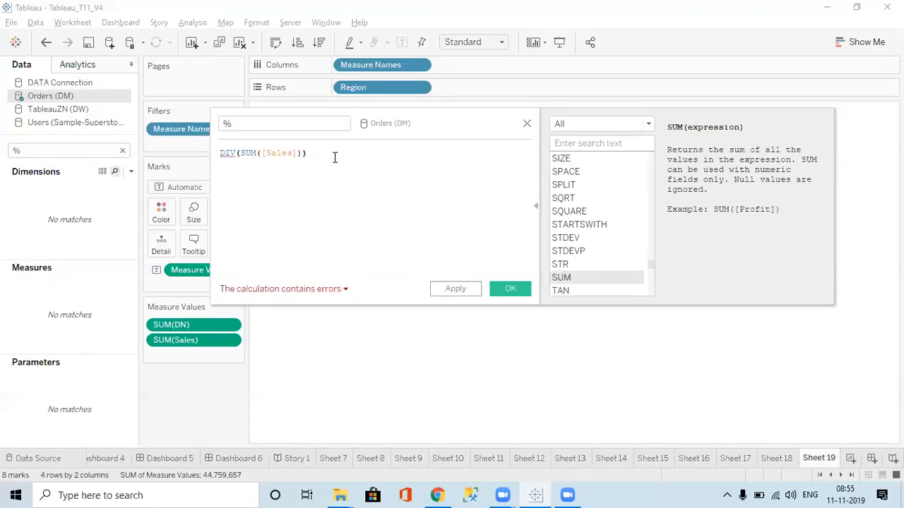
Change the formula to DIV([Sales], [DN]), try to apply it, and check its error details
{"action": "key", "text": "BackSpace"}
{"action": "key", "text": "BackSpace"}
{"action": "key", "text": "BackSpace"}
{"action": "key", "text": "BackSpace"}
{"action": "key", "text": "BackSpace"}
{"action": "key", "text": "BackSpace"}
{"action": "key", "text": "BackSpace"}
{"action": "key", "text": "BackSpace"}
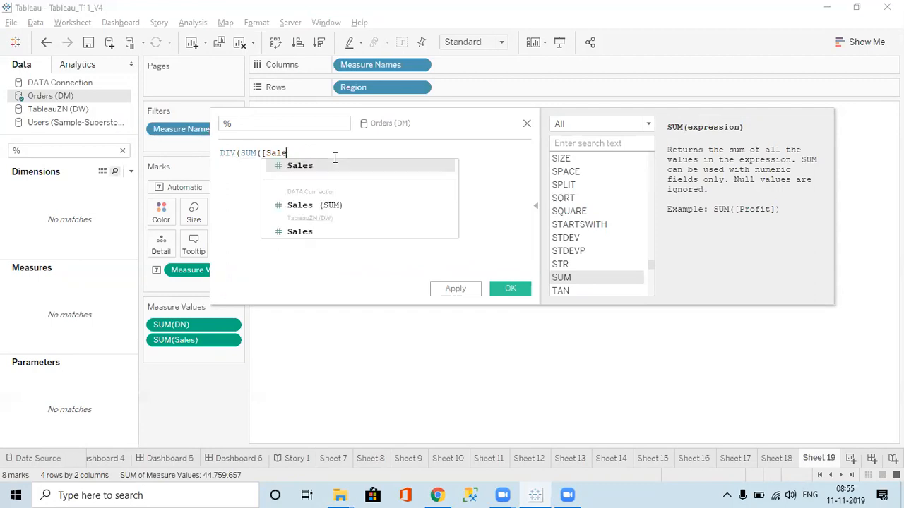
{"action": "key", "text": "BackSpace"}
{"action": "key", "text": "BackSpace"}
{"action": "key", "text": "BackSpace"}
{"action": "key", "text": "BackSpace"}
{"action": "key", "text": "BackSpace"}
{"action": "type", "text": "sal"}
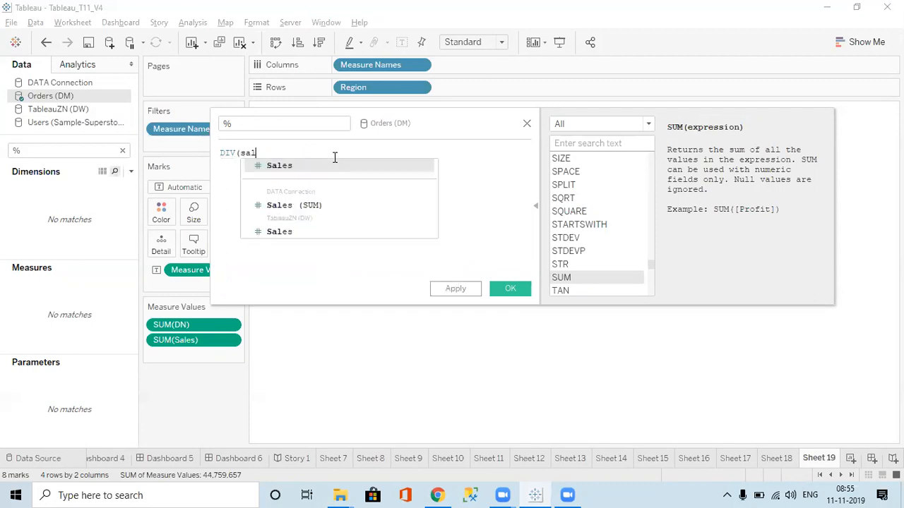
{"action": "key", "text": "Return"}
{"action": "type", "text": ", "}
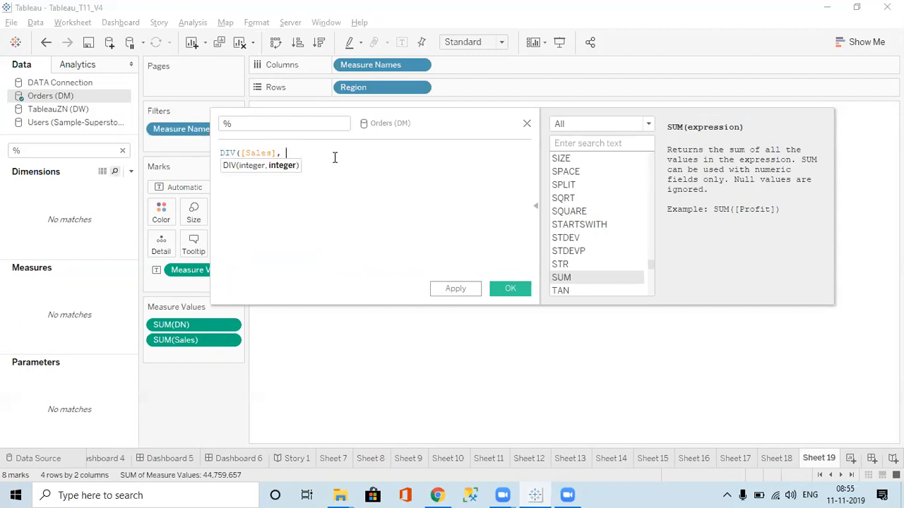
{"action": "type", "text": "dn"}
{"action": "key", "text": "Return"}
{"action": "type", "text": ")"}
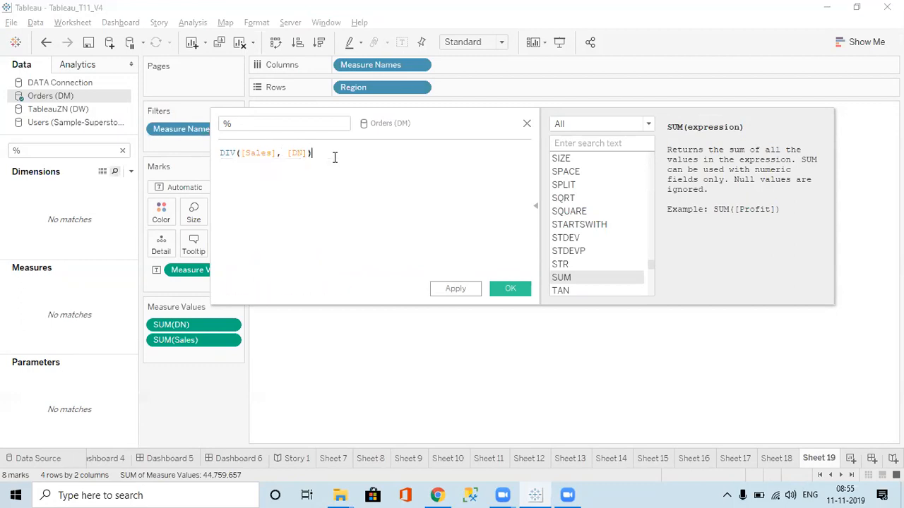
{"action": "left_click", "coordinate": [451, 289]}
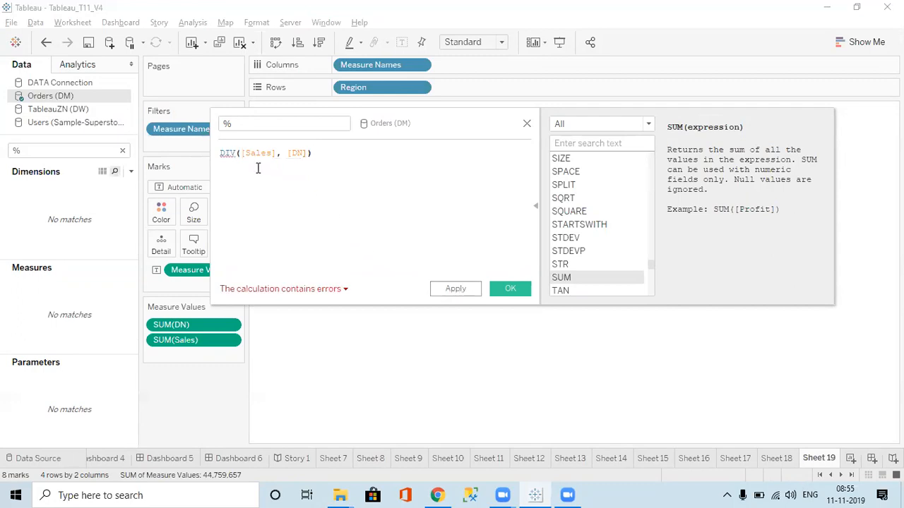
{"action": "left_click", "coordinate": [315, 293]}
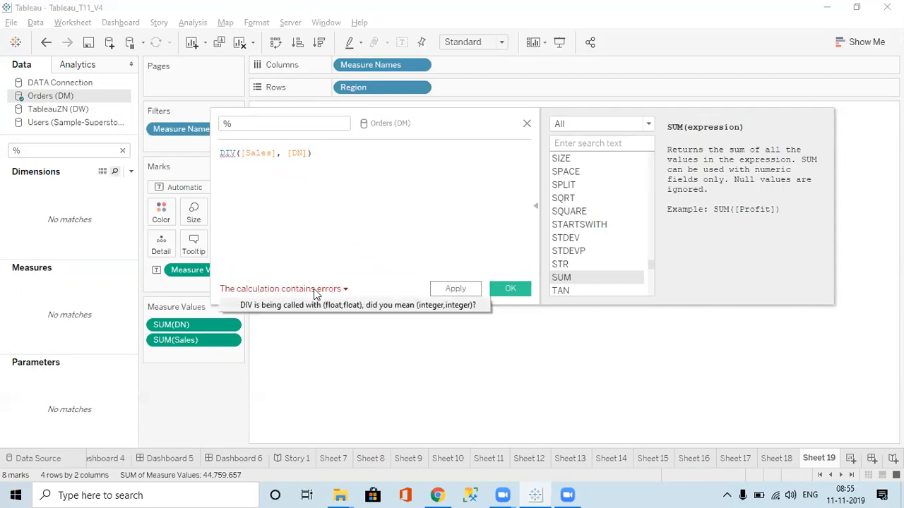
Replace the DIV formula with [Sales] / [DN]
{"action": "left_click", "coordinate": [359, 174]}
{"action": "key", "text": "ctrl+a"}
{"action": "key", "text": "BackSpace"}
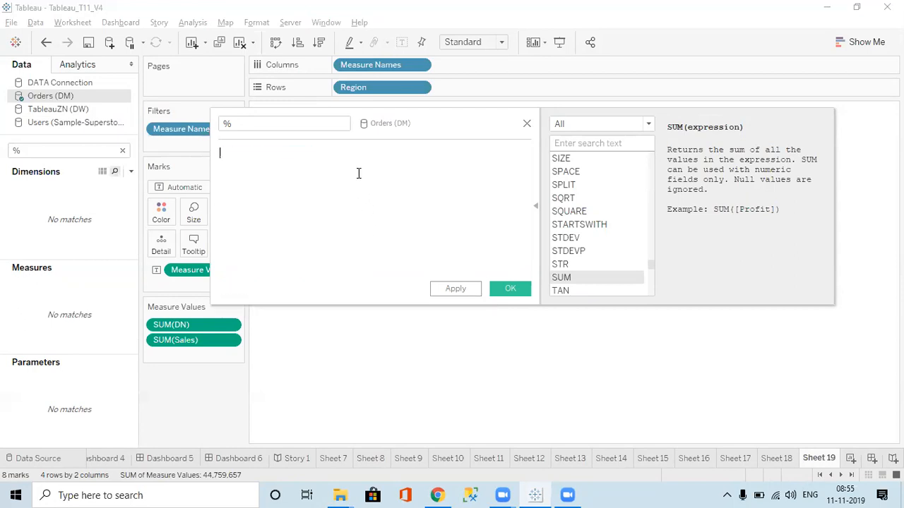
{"action": "type", "text": "sa"}
{"action": "key", "text": "Return"}
{"action": "type", "text": "/ dn\\"}
{"action": "key", "text": "BackSpace"}
{"action": "key", "text": "BackSpace"}
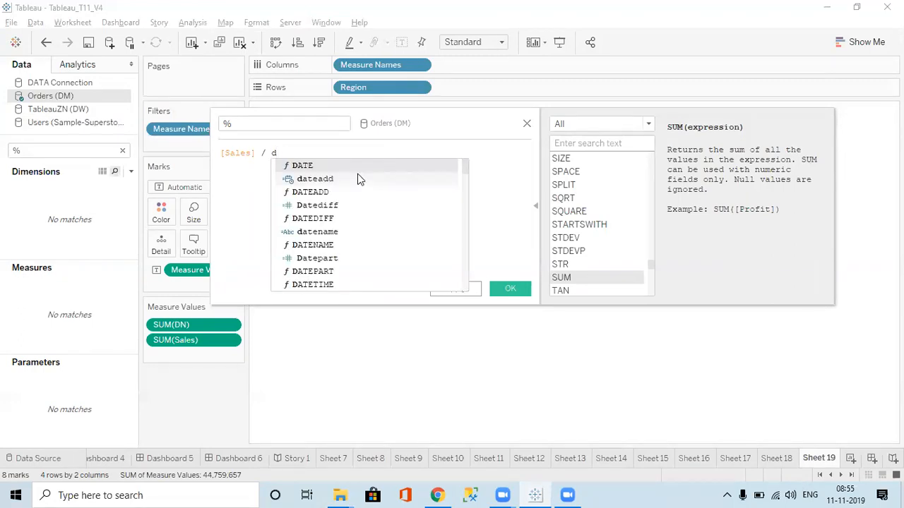
{"action": "type", "text": "n"}
{"action": "key", "text": "Return"}
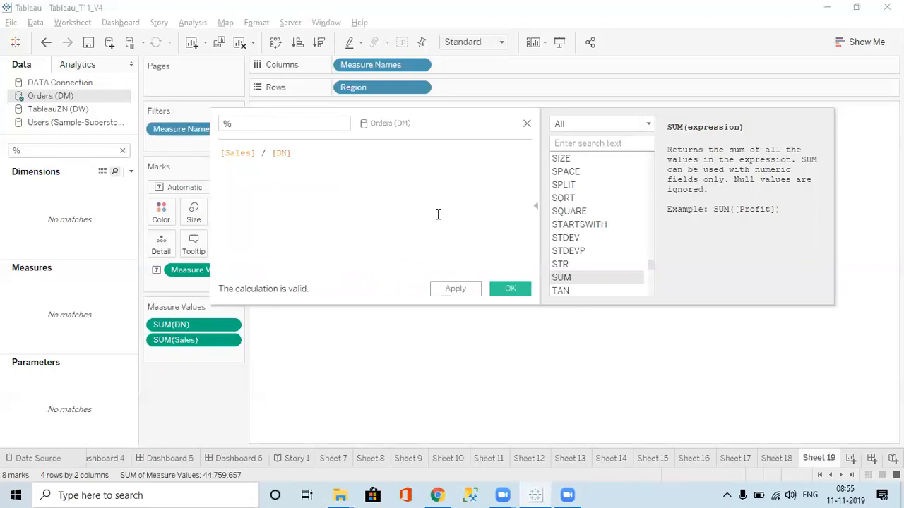
Append *100 to the formula, and add the saved % measure between DN and Sales in the view
{"action": "type", "text": "*100"}
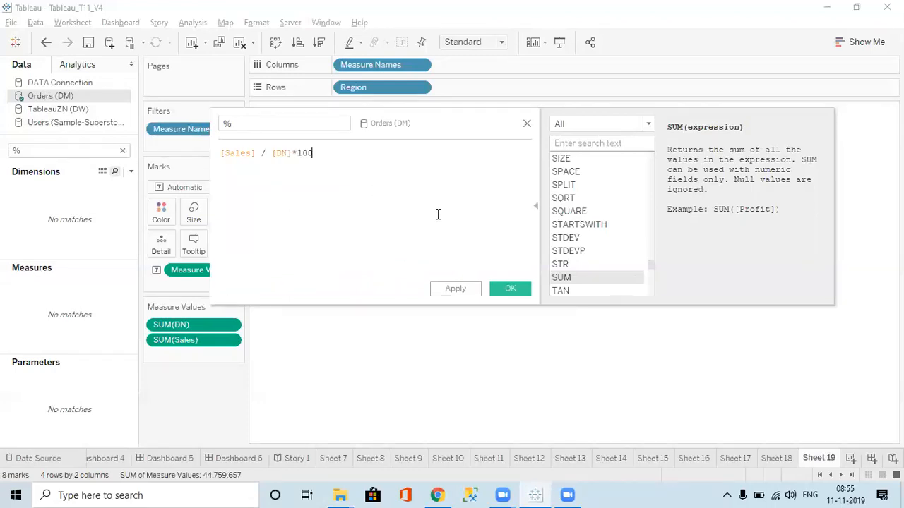
{"action": "left_click", "coordinate": [480, 290]}
{"action": "left_click", "coordinate": [508, 288]}
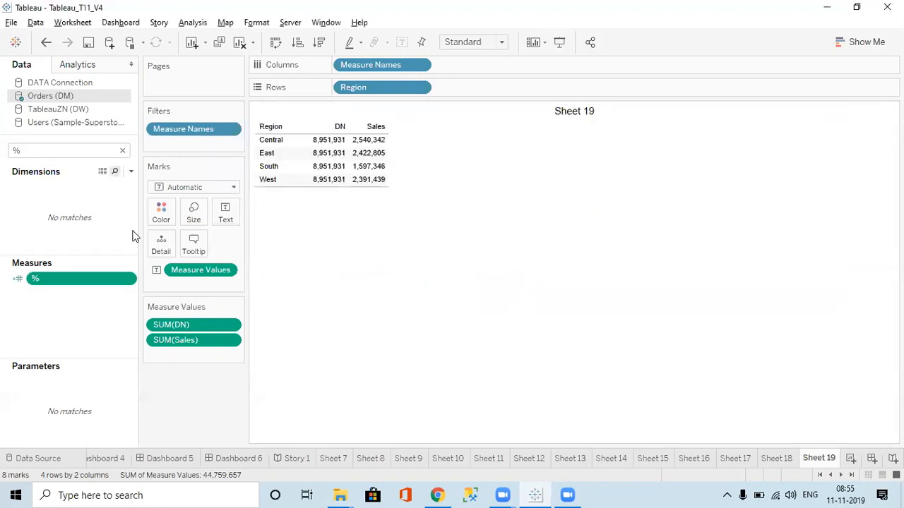
{"action": "left_click_drag", "start_coordinate": [46, 288], "coordinate": [195, 333]}
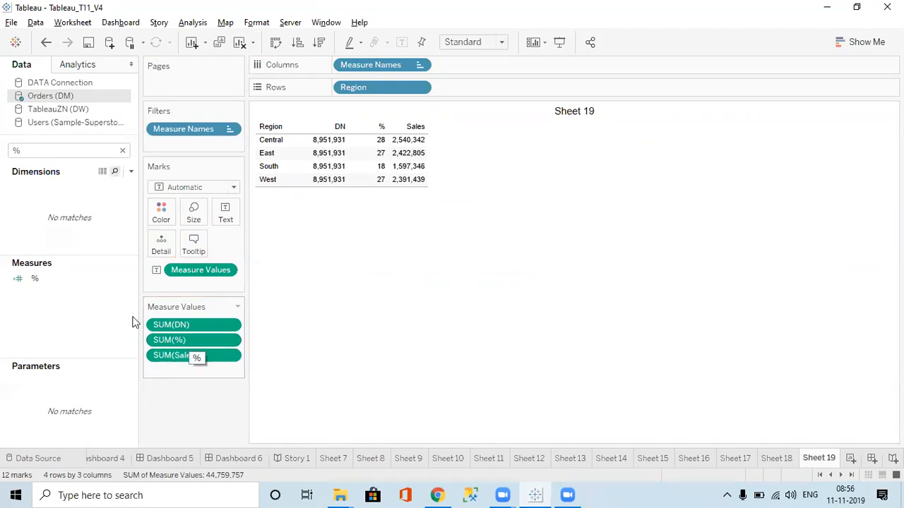
Set the default number format of the % measure to Percentage with 2 decimal places
{"action": "right_click", "coordinate": [63, 284]}
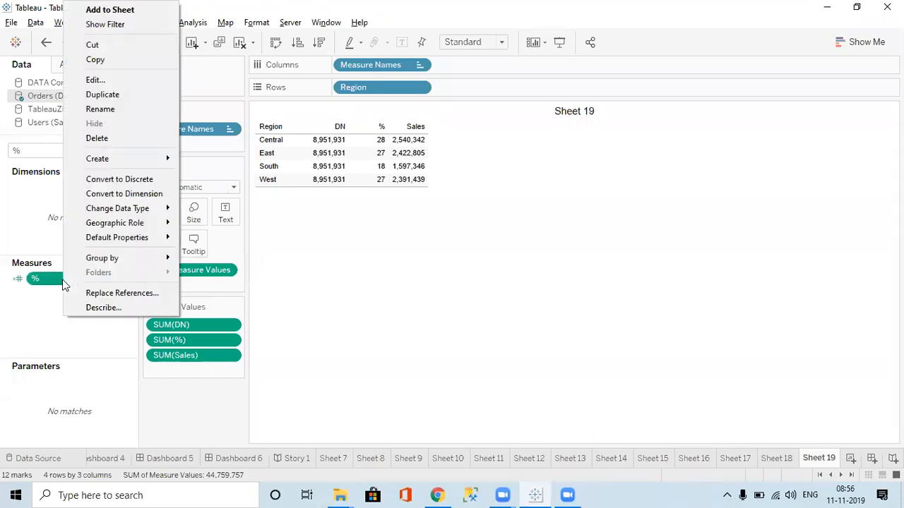
{"action": "mouse_move", "coordinate": [128, 240]}
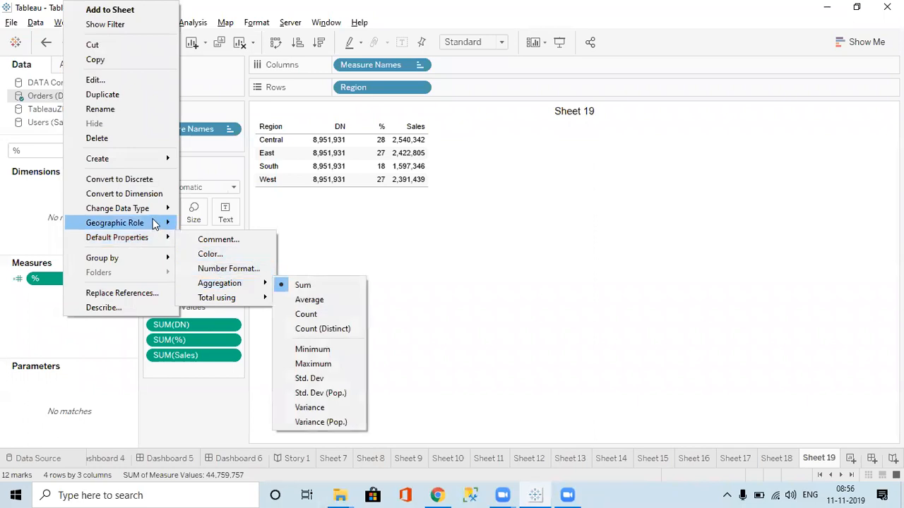
{"action": "mouse_move", "coordinate": [154, 214]}
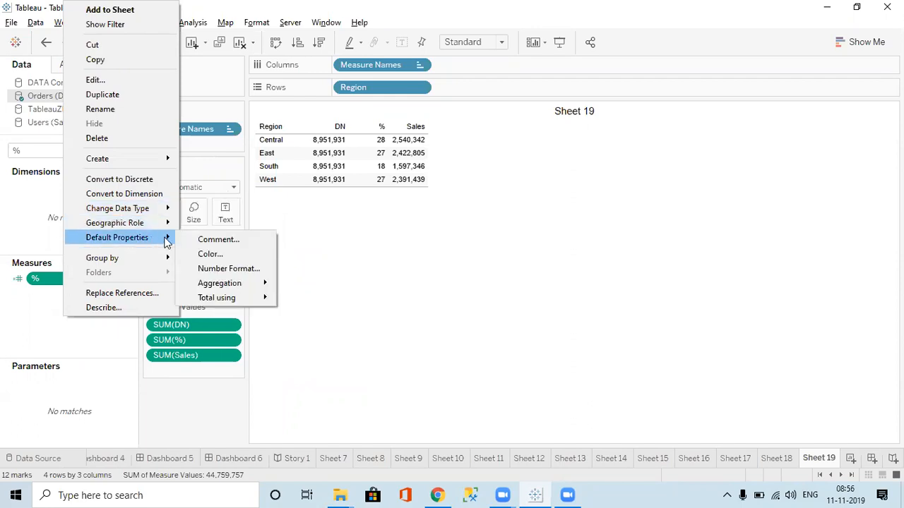
{"action": "mouse_move", "coordinate": [238, 303]}
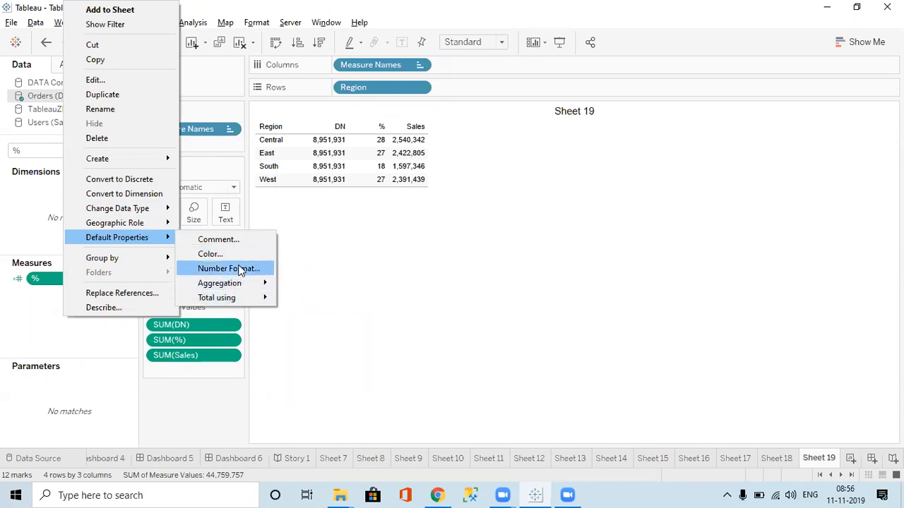
{"action": "left_click", "coordinate": [240, 270]}
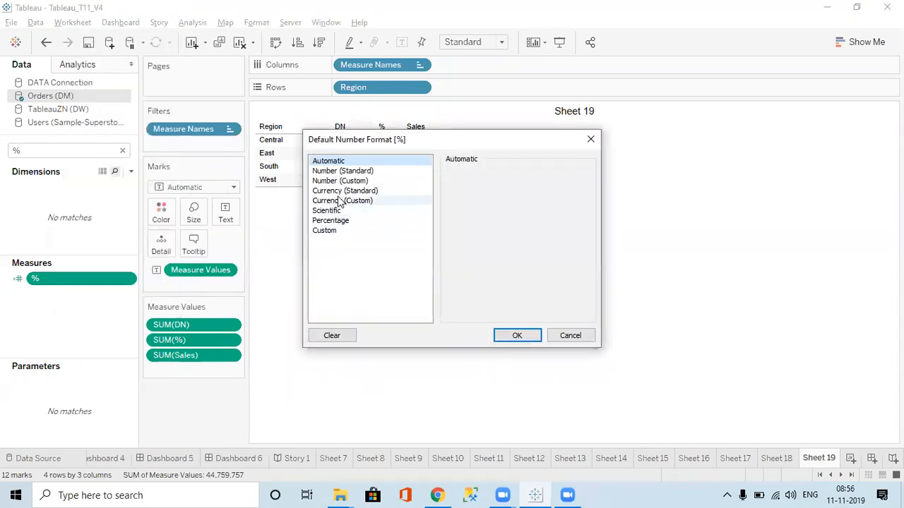
{"action": "left_click", "coordinate": [333, 220]}
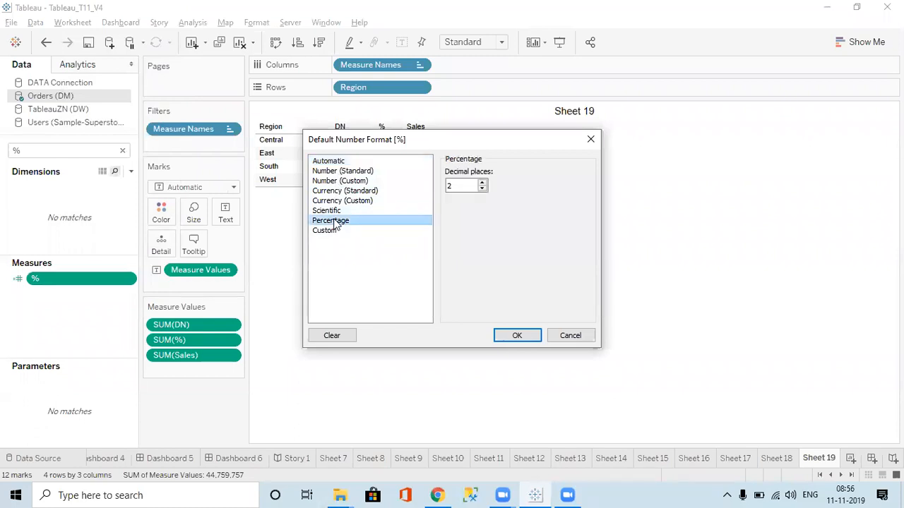
{"action": "left_click", "coordinate": [523, 337]}
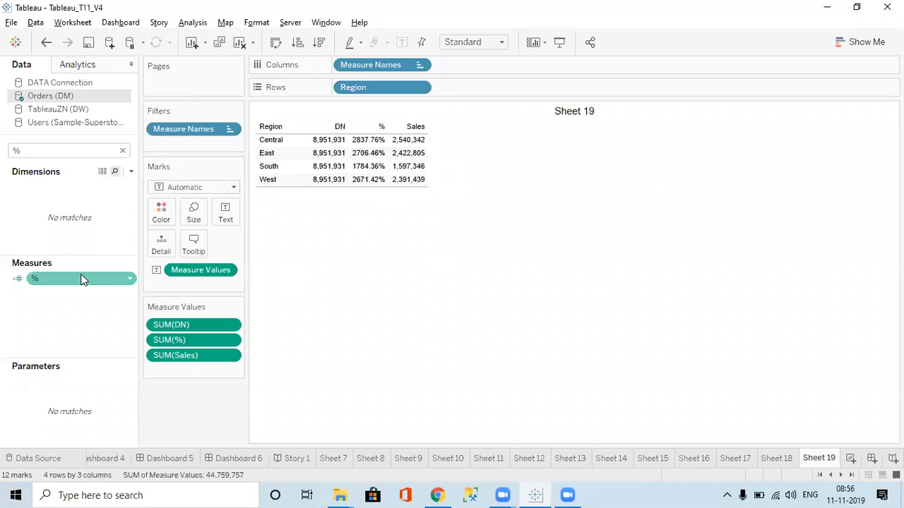
Edit the % calculation to remove *100 from its formula, and save it
{"action": "right_click", "coordinate": [60, 278]}
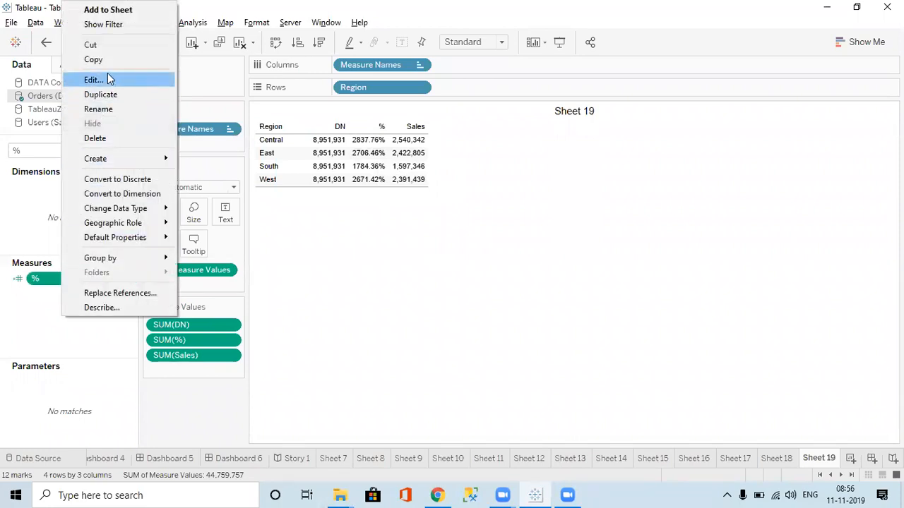
{"action": "left_click", "coordinate": [93, 80]}
{"action": "left_click", "coordinate": [313, 151]}
{"action": "key", "text": "BackSpace"}
{"action": "key", "text": "BackSpace"}
{"action": "key", "text": "BackSpace"}
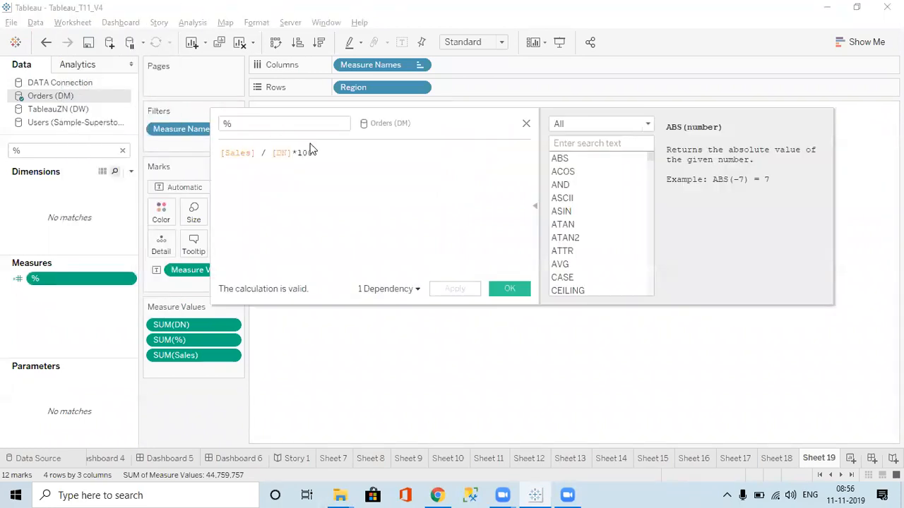
{"action": "left_click", "coordinate": [459, 290]}
{"action": "left_click", "coordinate": [504, 293]}
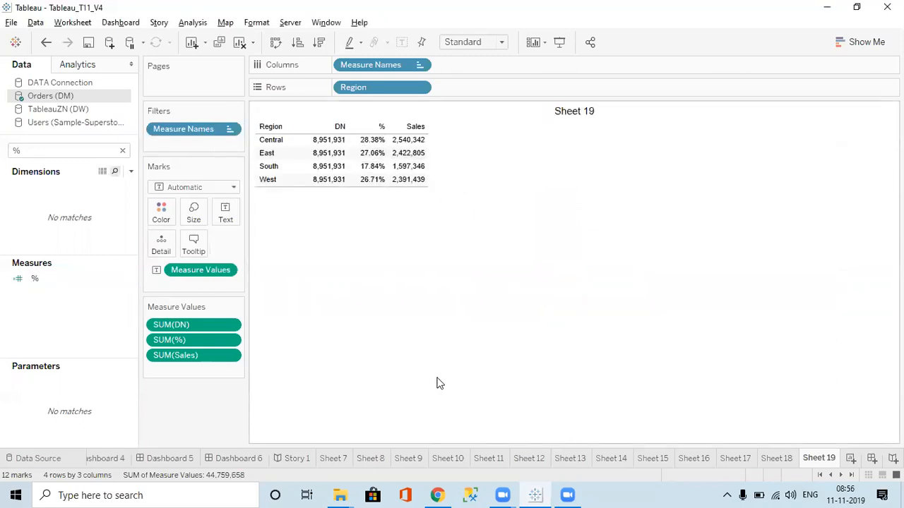
Clear the field search and start a new calculated field named Include
{"action": "left_click", "coordinate": [121, 153]}
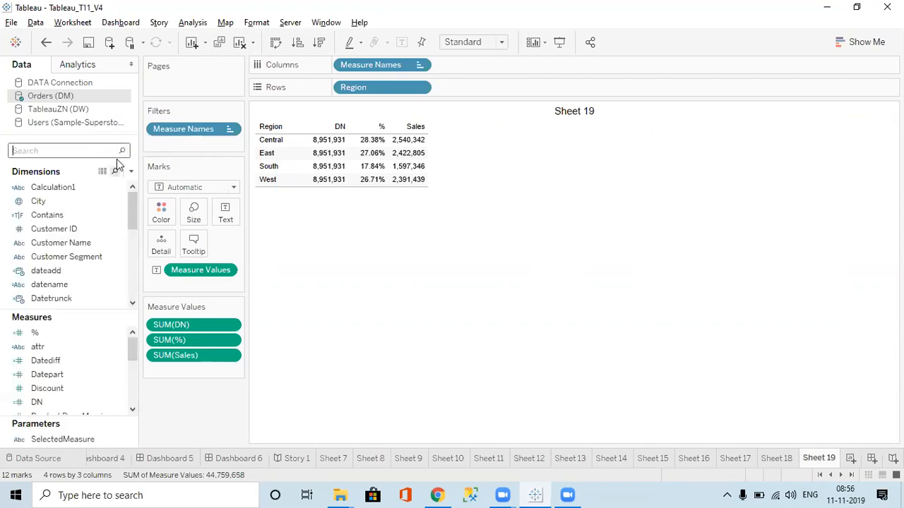
{"action": "left_click", "coordinate": [131, 171]}
{"action": "left_click", "coordinate": [76, 186]}
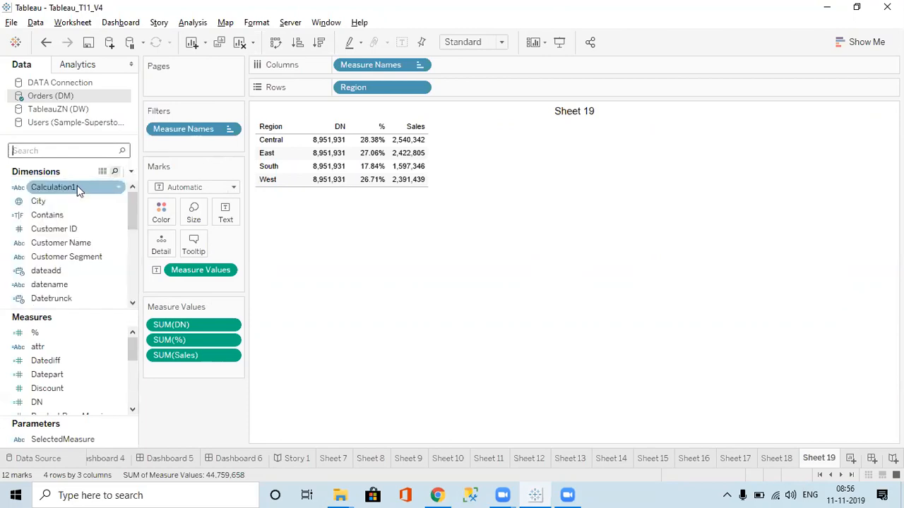
{"action": "type", "text": "In"}
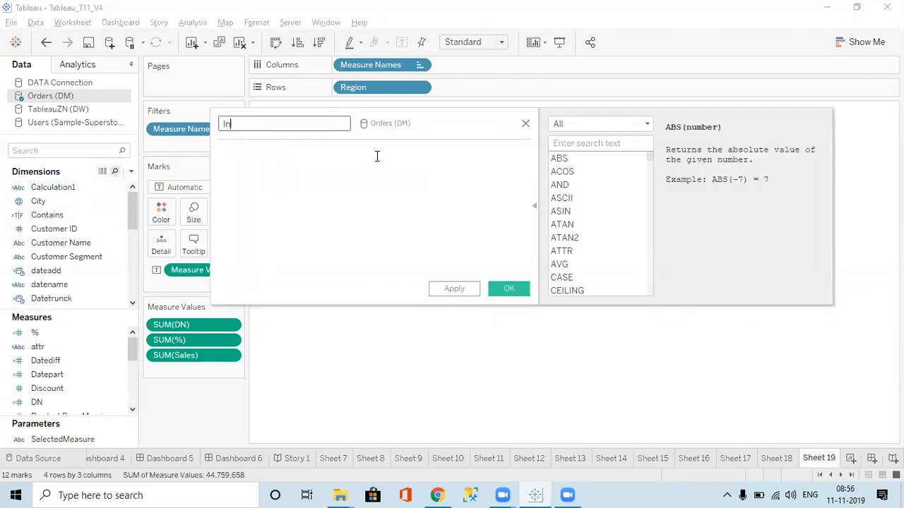
{"action": "type", "text": "clude"}
{"action": "key", "text": "Tab"}
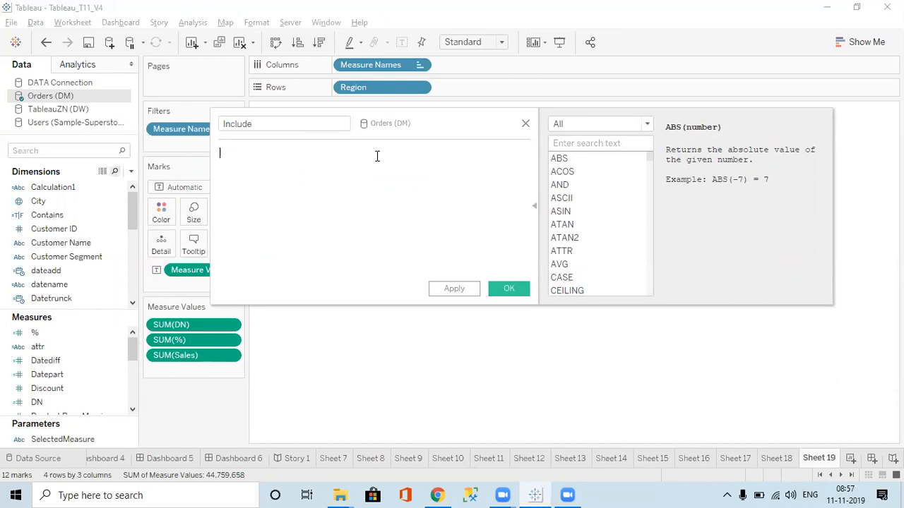
Begin the formula with an INCLUDE expression over the [Region] and [Product Category] dimensions
{"action": "type", "text": "{ inc"}
{"action": "key", "text": "Return"}
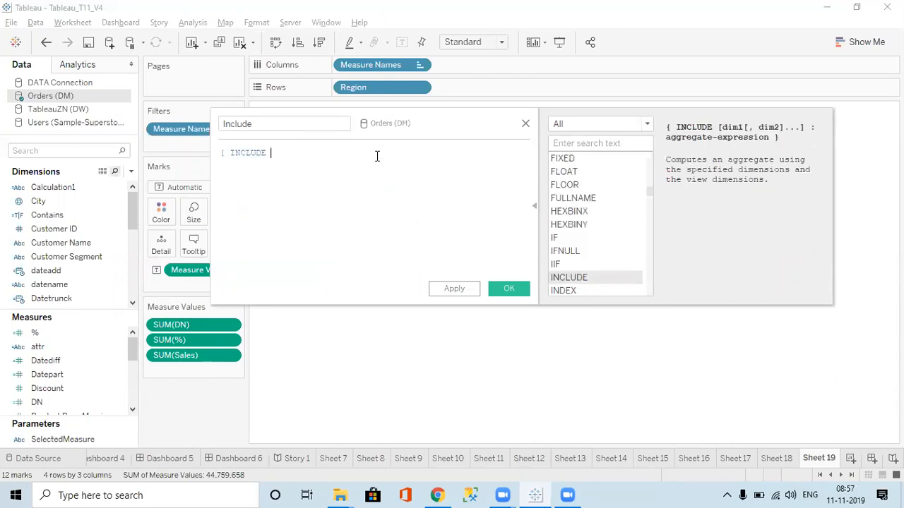
{"action": "type", "text": ":"}
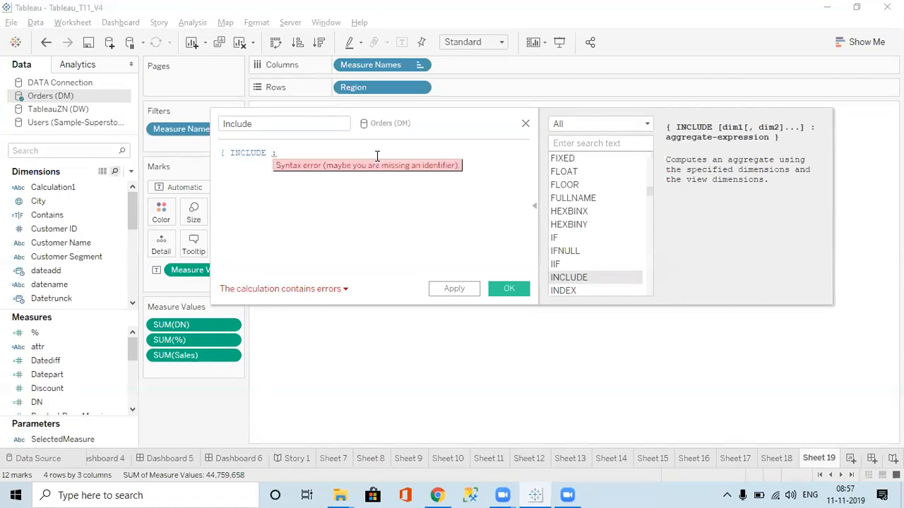
{"action": "key", "text": "BackSpace"}
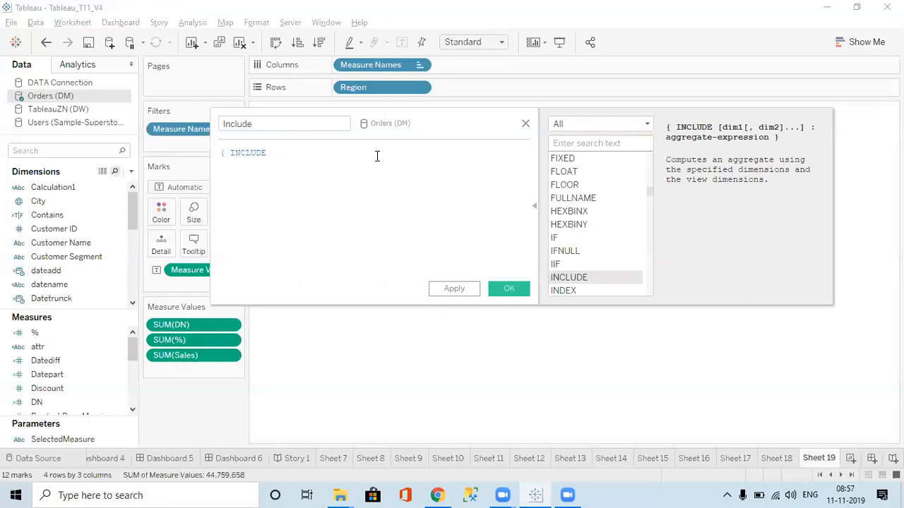
{"action": "type", "text": "reg"}
{"action": "key", "text": "Return"}
{"action": "type", "text": ", "}
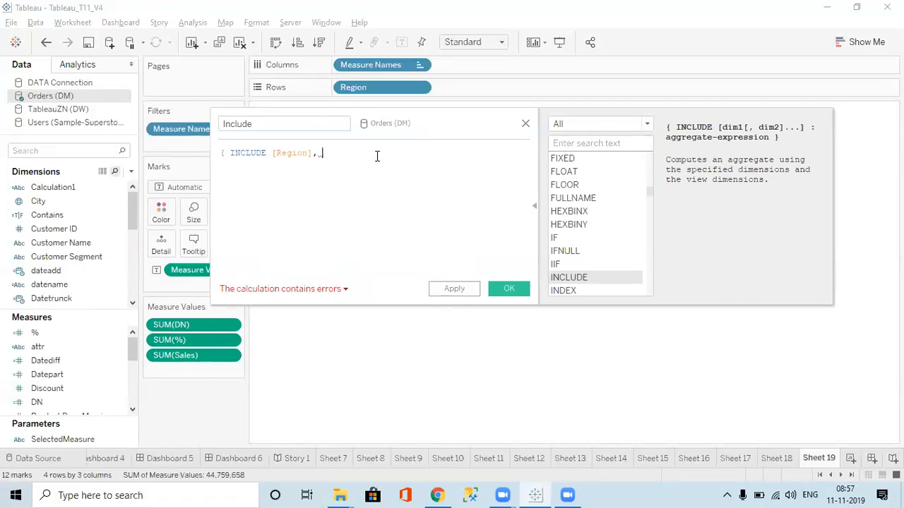
{"action": "type", "text": "pro"}
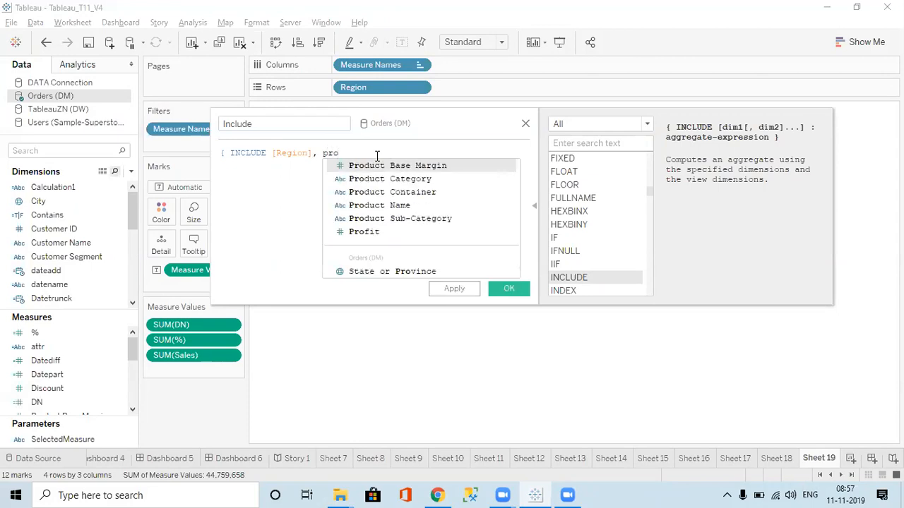
{"action": "key", "text": "Down"}
{"action": "key", "text": "Return"}
Complete the INCLUDE expression with SUM([Sales]) as its aggregate and a closing brace, and save the field
{"action": "type", "text": ": su"}
{"action": "key", "text": "Return"}
{"action": "type", "text": "sa"}
{"action": "key", "text": "Return"}
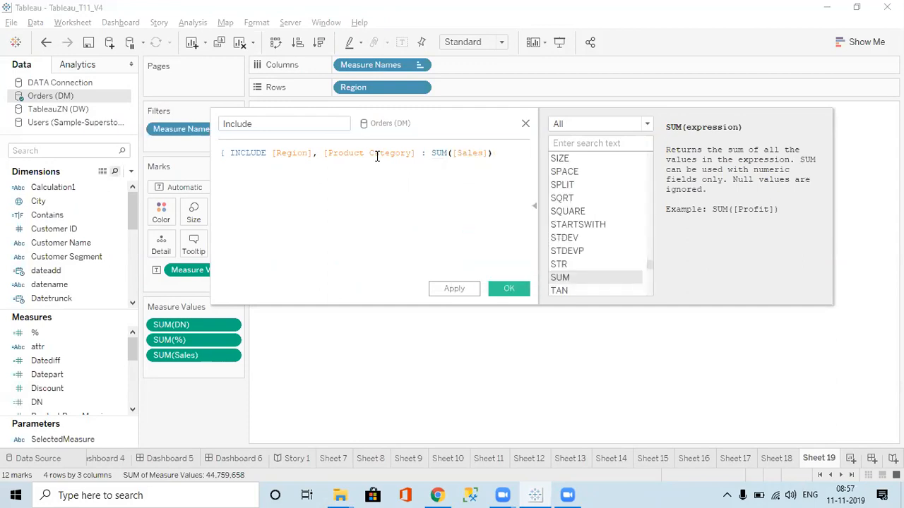
{"action": "type", "text": "}"}
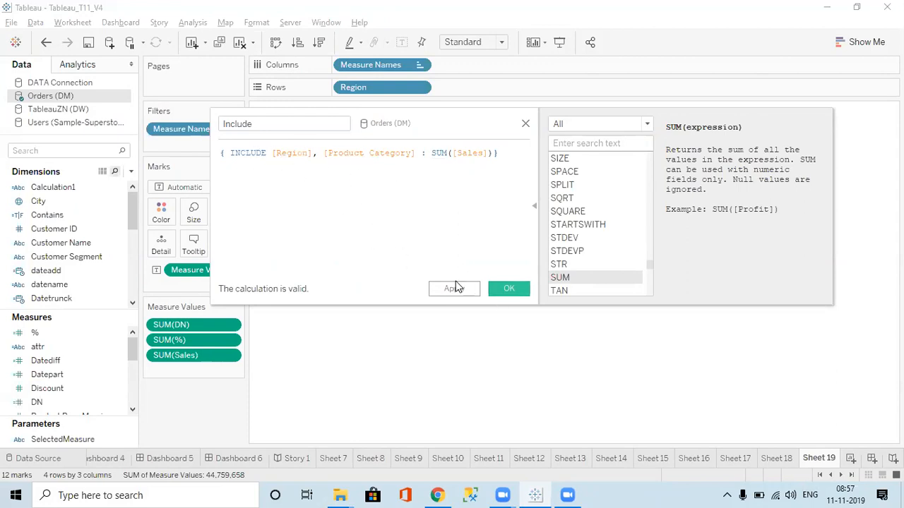
{"action": "left_click", "coordinate": [474, 295]}
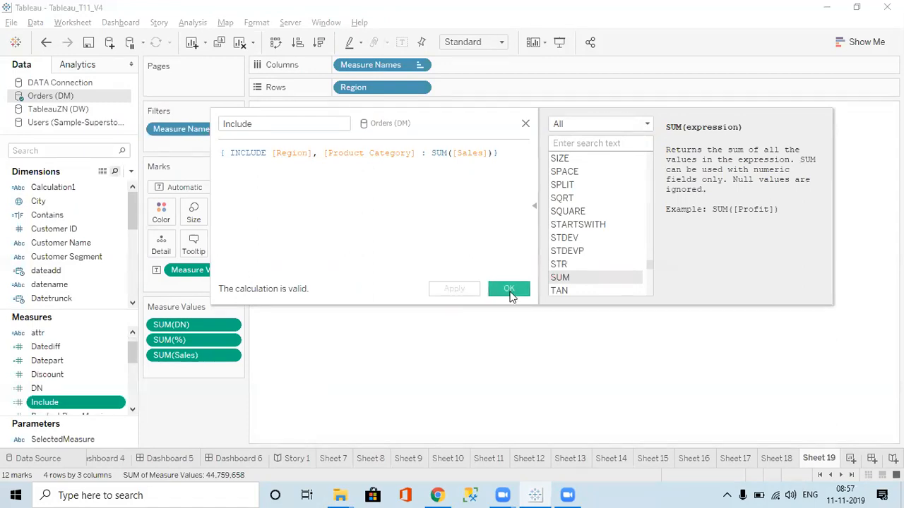
{"action": "left_click", "coordinate": [511, 290]}
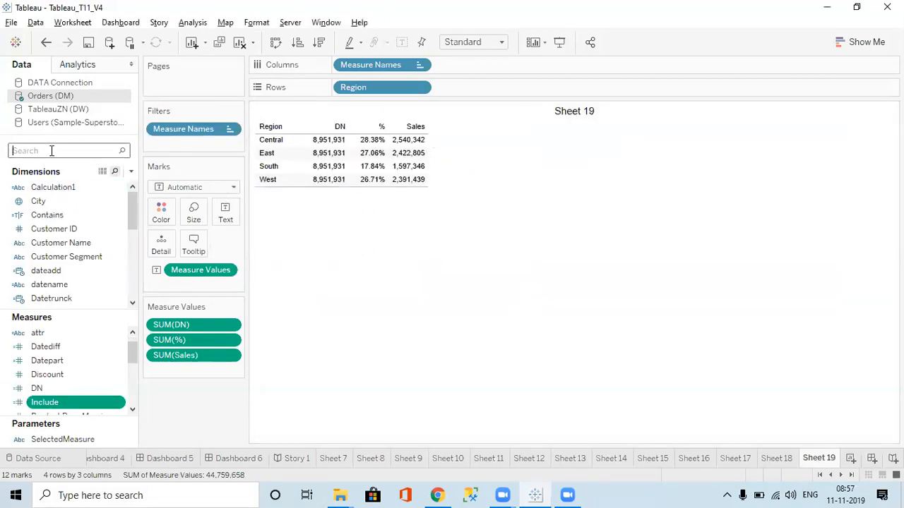
Search the fields for "inc" and add the Include measure to the table
{"action": "type", "text": "inc"}
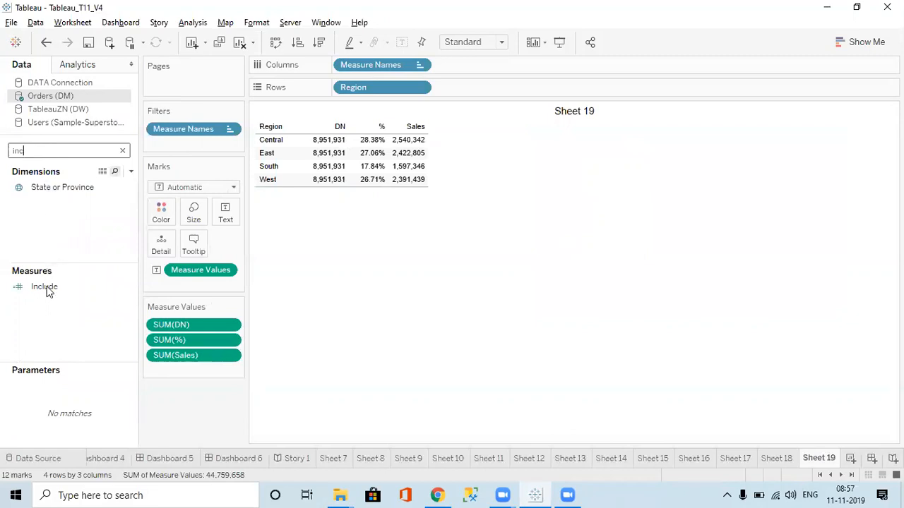
{"action": "left_click", "coordinate": [45, 287]}
{"action": "double_click", "coordinate": [47, 291]}
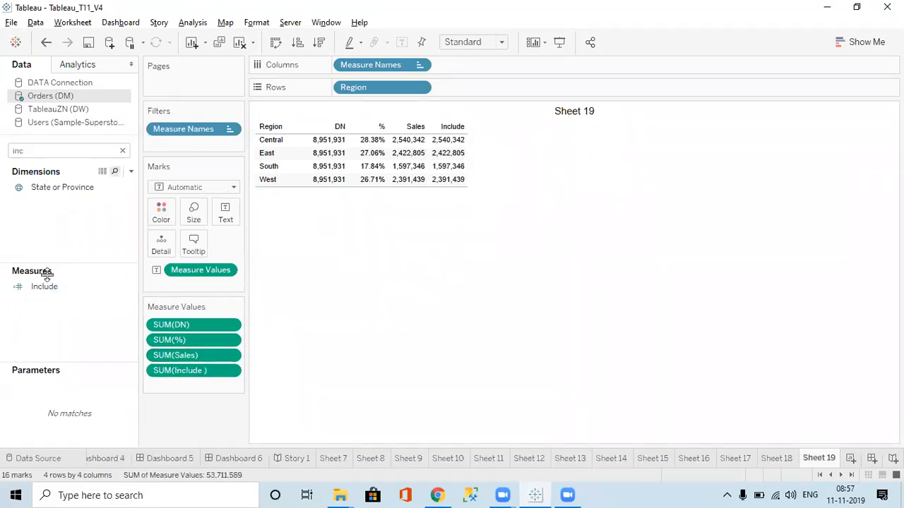
Start a new calculated field named Exclude
{"action": "left_click", "coordinate": [131, 172]}
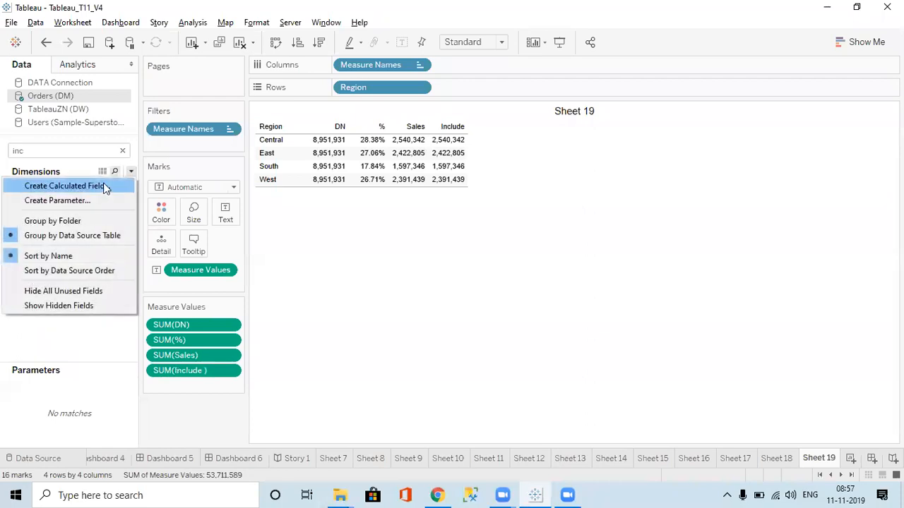
{"action": "left_click", "coordinate": [91, 186]}
{"action": "type", "text": "E"}
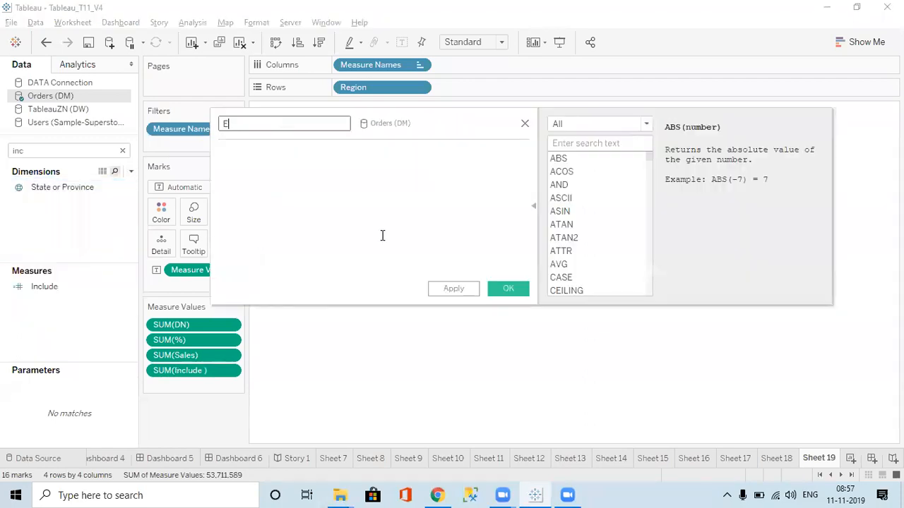
{"action": "type", "text": "xclude"}
{"action": "left_click", "coordinate": [382, 236]}
Begin the formula with an EXCLUDE expression over the [Region] and [Product Category] dimensions
{"action": "type", "text": "e"}
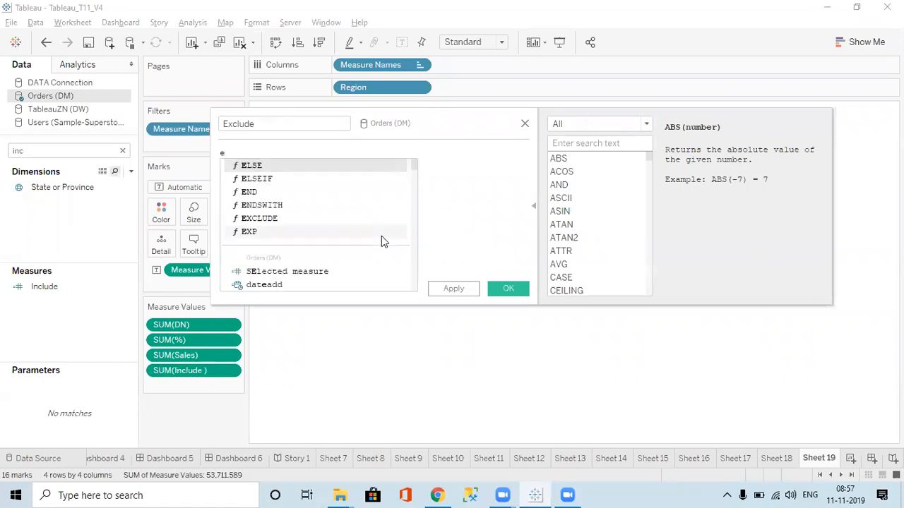
{"action": "type", "text": "xcl"}
{"action": "key", "text": "Return"}
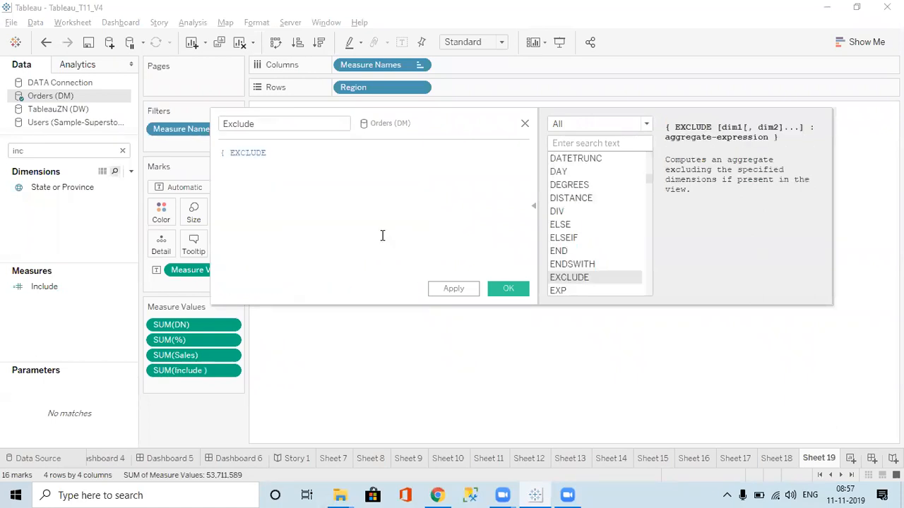
{"action": "type", "text": "reg"}
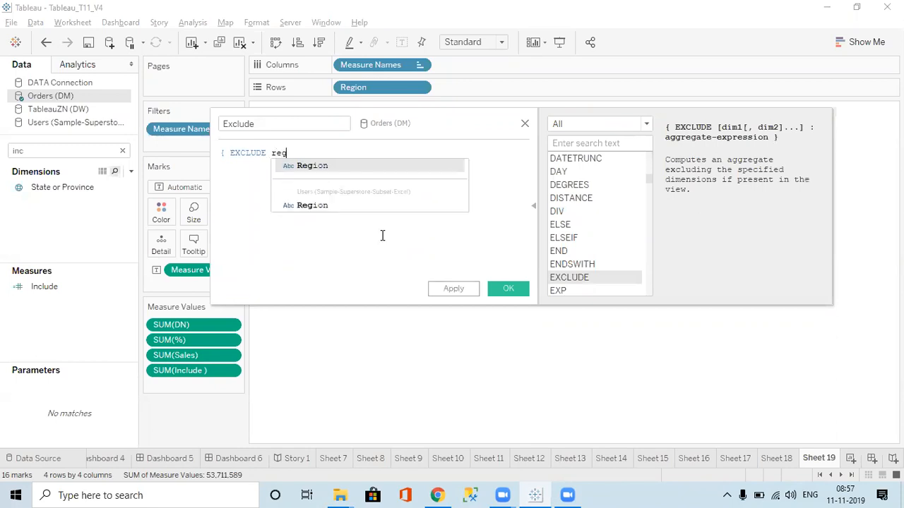
{"action": "key", "text": "Return"}
{"action": "type", "text": ", "}
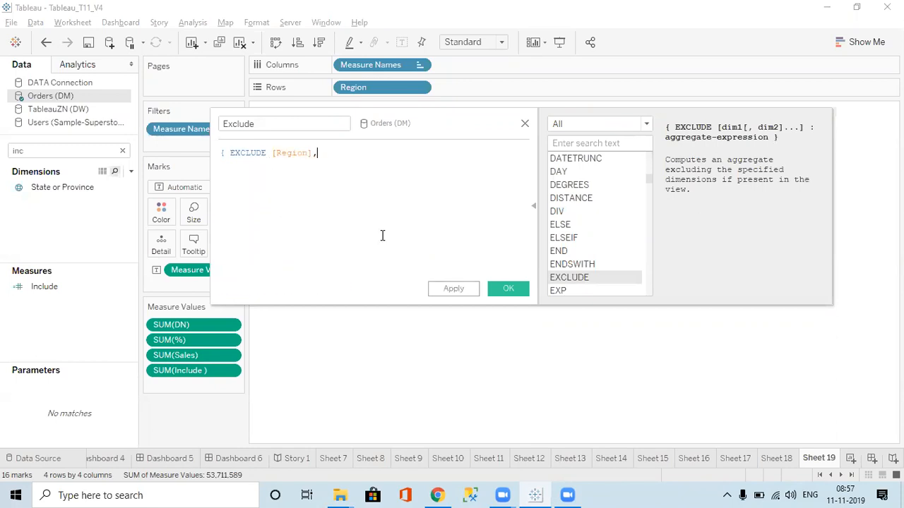
{"action": "type", "text": "pro"}
{"action": "key", "text": "Down"}
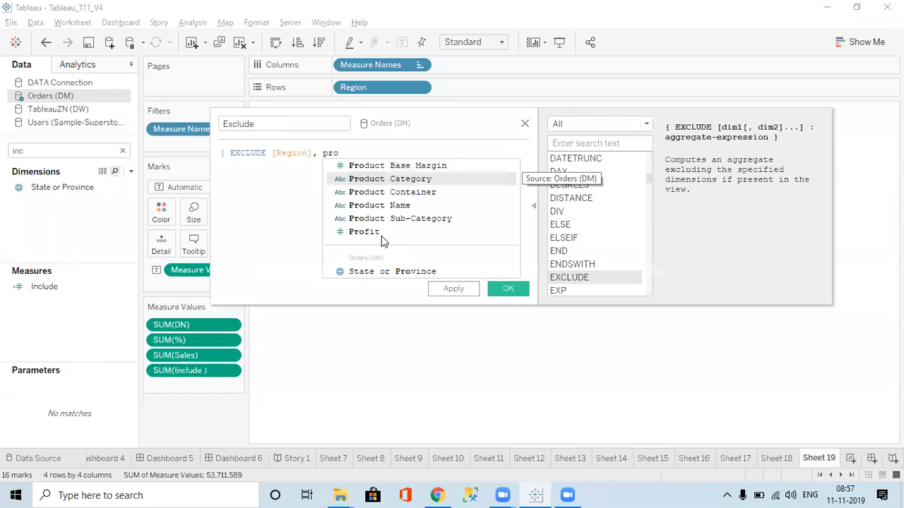
{"action": "key", "text": "Return"}
{"action": "type", "text": ": "}
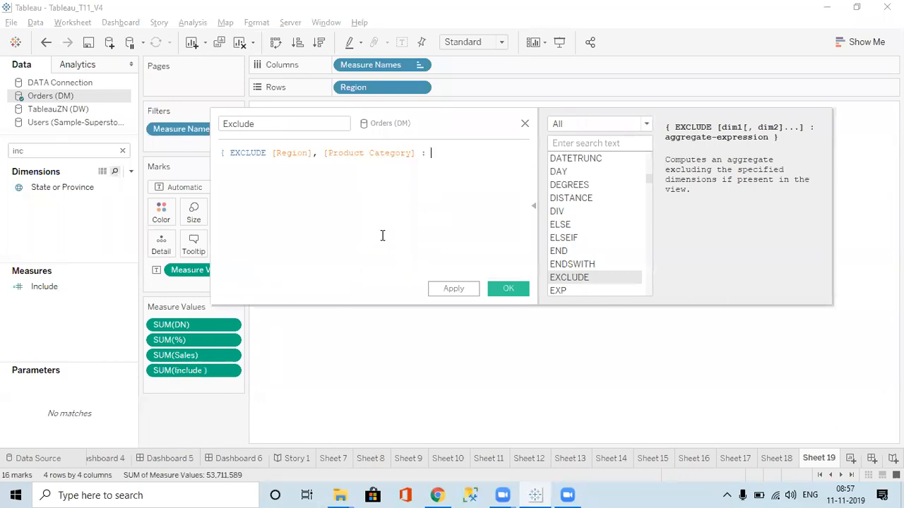
{"action": "type", "text": "sum"}
Complete the EXCLUDE expression with SUM([Sales]) as its aggregate and a closing brace, and save the calculated field
{"action": "key", "text": "Return"}
{"action": "type", "text": "sal"}
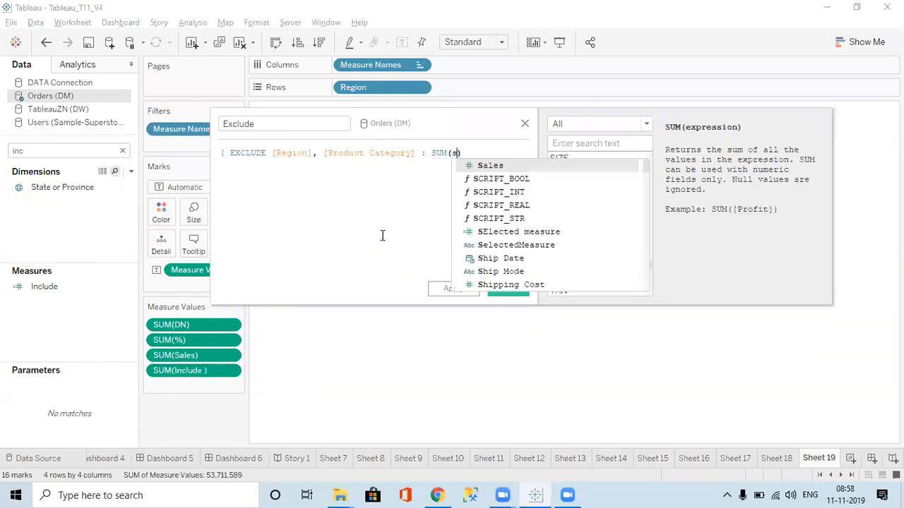
{"action": "key", "text": "Return"}
{"action": "type", "text": ")"}
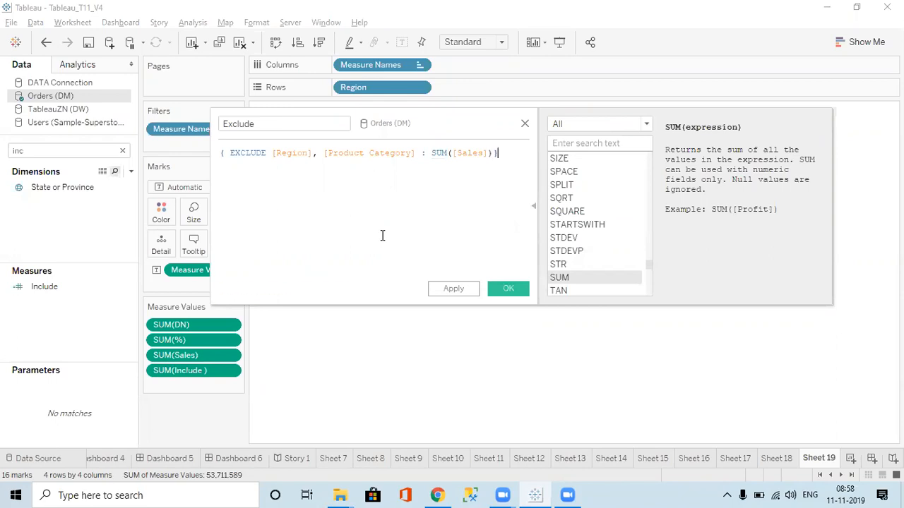
{"action": "left_click", "coordinate": [468, 292]}
{"action": "left_click", "coordinate": [503, 290]}
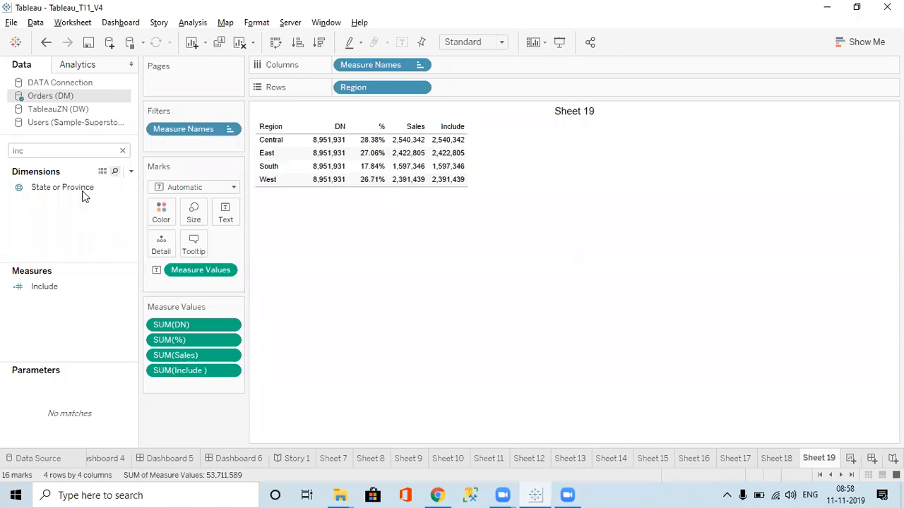
Search the fields for "pro" and add Product Category and Product Sub-Category to the rows after Region
{"action": "double_click", "coordinate": [48, 152]}
{"action": "type", "text": "pro"}
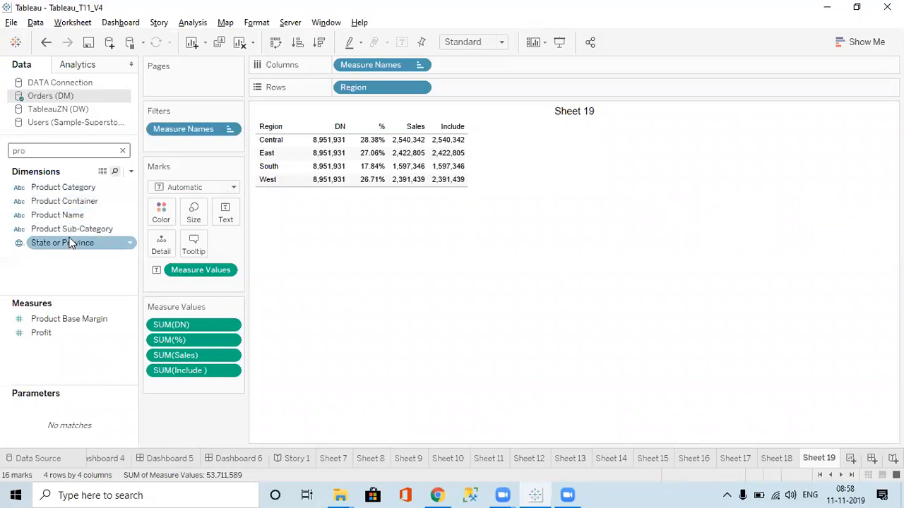
{"action": "left_click_drag", "start_coordinate": [71, 187], "coordinate": [463, 94]}
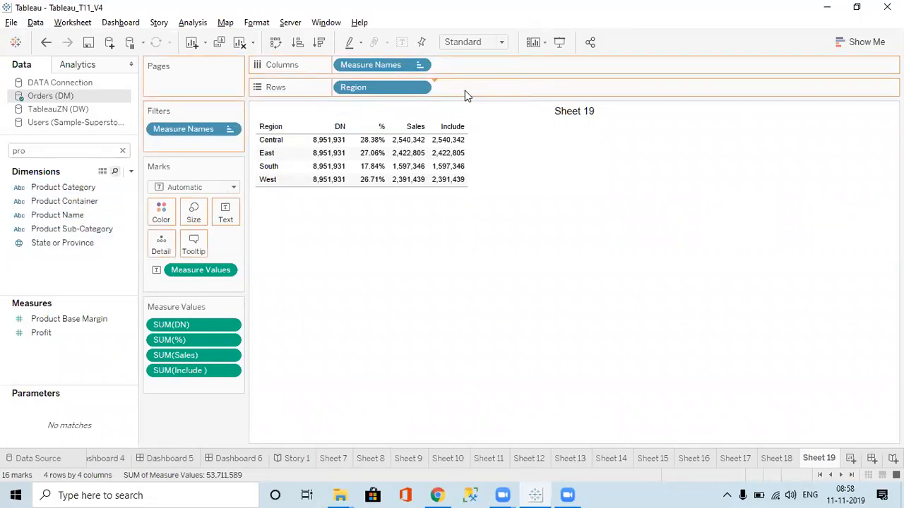
{"action": "left_click_drag", "start_coordinate": [71, 229], "coordinate": [555, 94]}
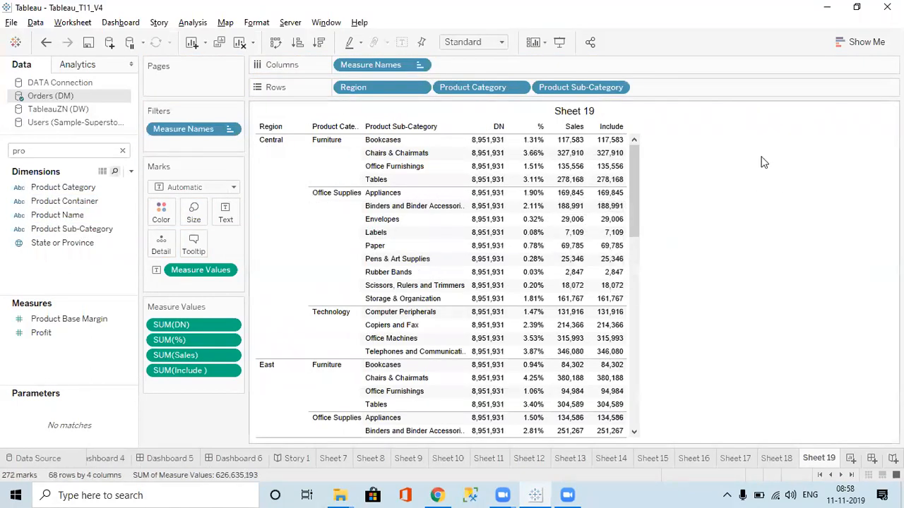
Search the fields for "ex" and add the Exclude measure to the table
{"action": "left_click", "coordinate": [72, 150]}
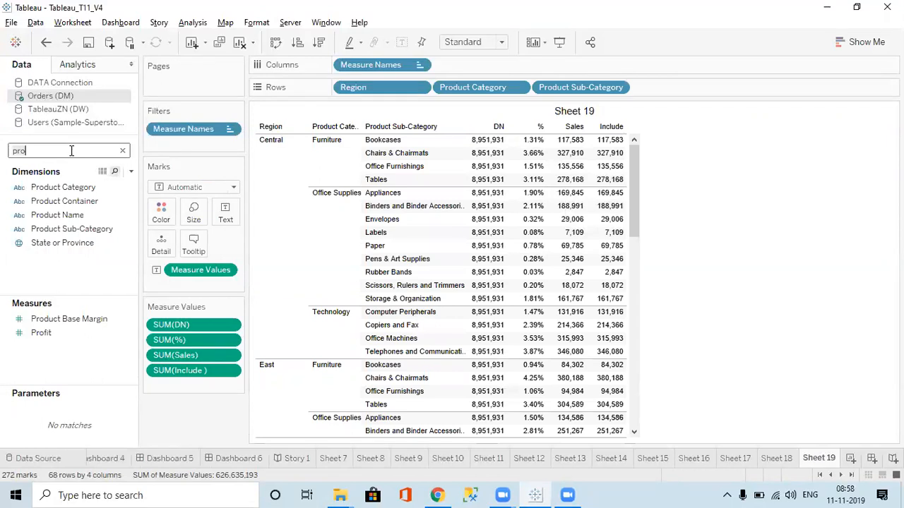
{"action": "key", "text": "BackSpace"}
{"action": "key", "text": "BackSpace"}
{"action": "key", "text": "BackSpace"}
{"action": "type", "text": "exl"}
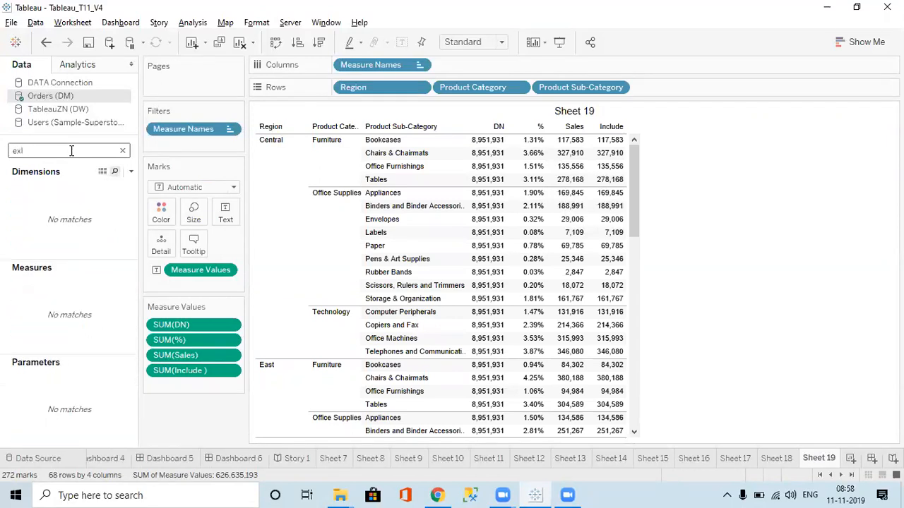
{"action": "key", "text": "BackSpace"}
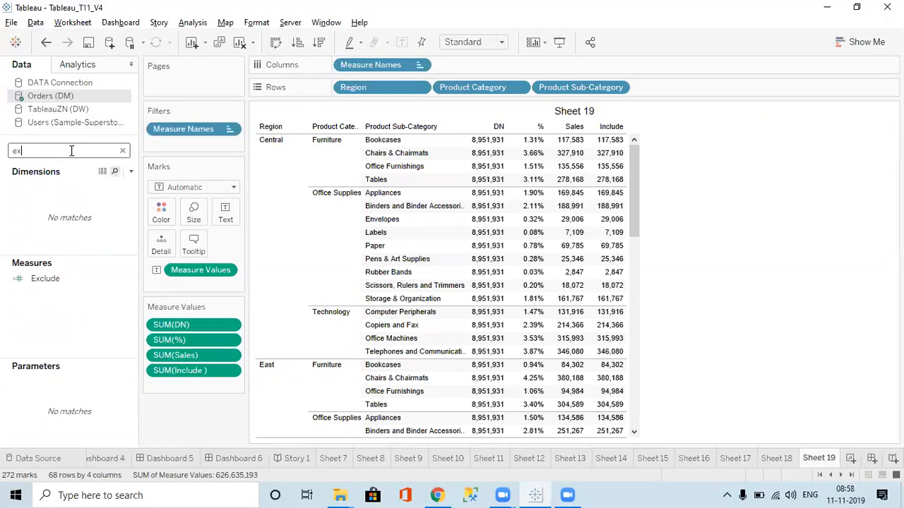
{"action": "double_click", "coordinate": [54, 280]}
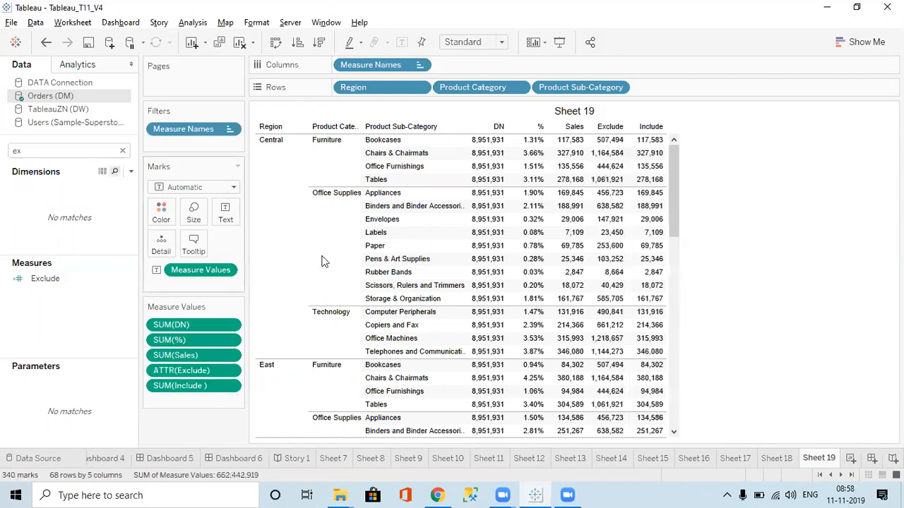
Open the Exclude calculation, compare its formula with the Exclude column in the table, and close it without changes
{"action": "mouse_move", "coordinate": [622, 148]}
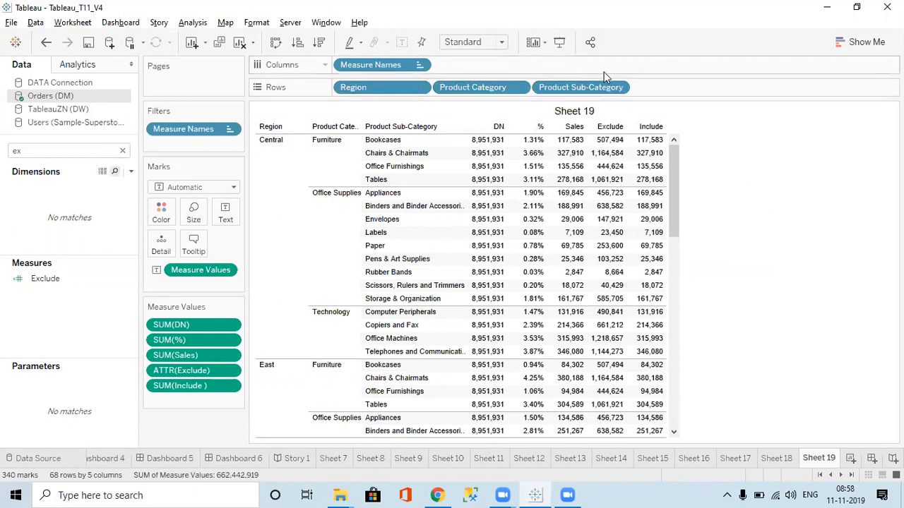
{"action": "left_click", "coordinate": [122, 150]}
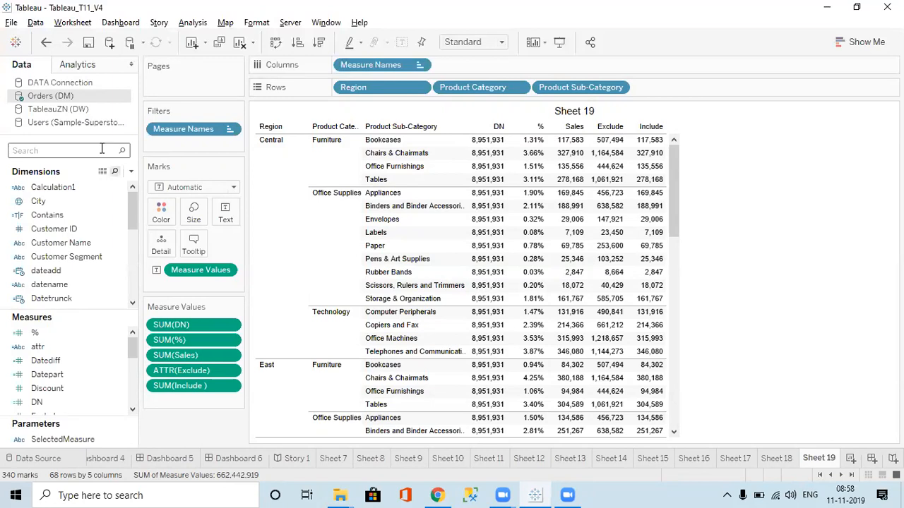
{"action": "type", "text": "ex"}
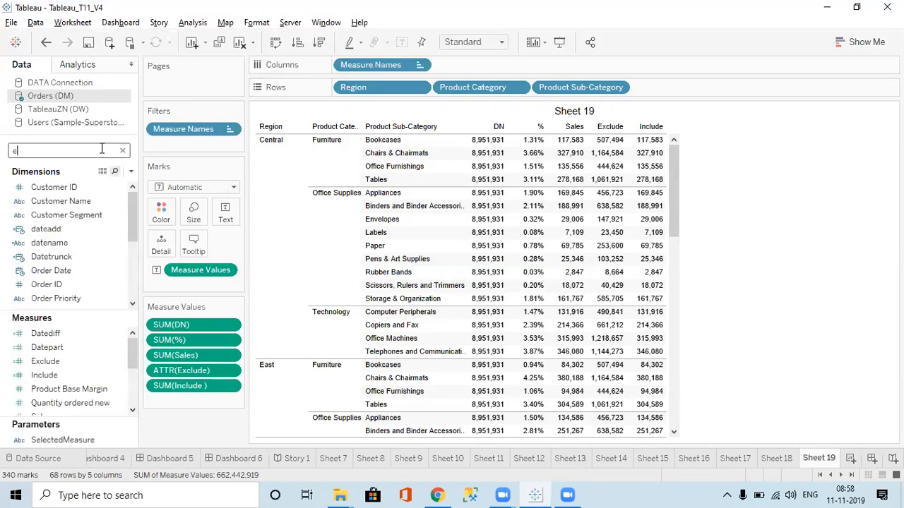
{"action": "left_click", "coordinate": [62, 283]}
{"action": "right_click", "coordinate": [62, 284]}
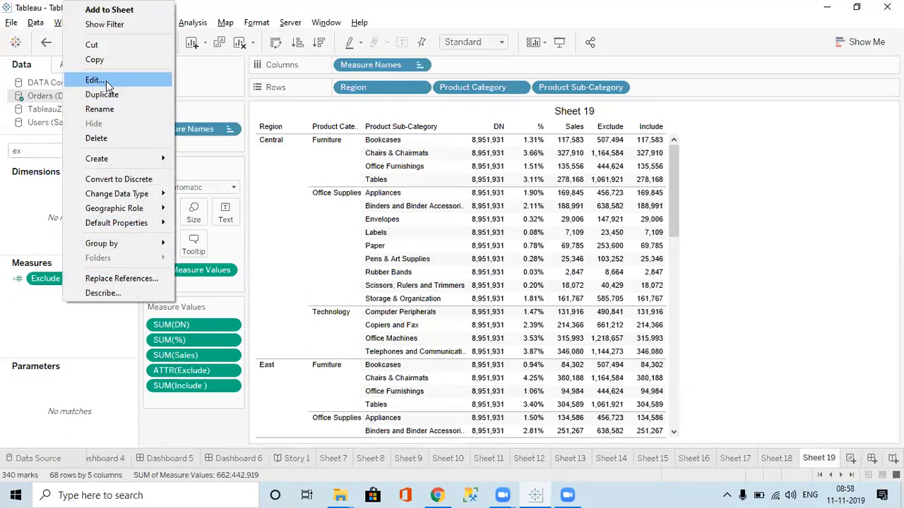
{"action": "left_click", "coordinate": [105, 80]}
{"action": "left_click_drag", "start_coordinate": [396, 115], "coordinate": [398, 208]}
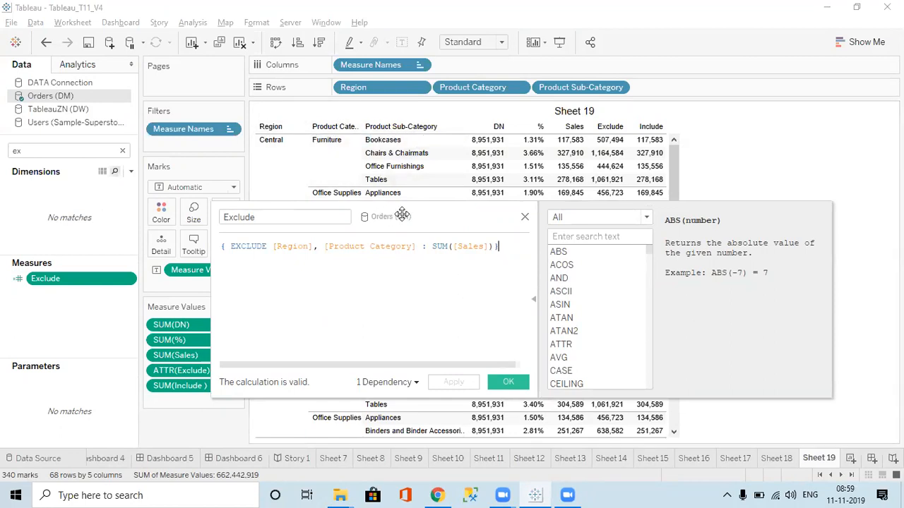
{"action": "left_click_drag", "start_coordinate": [403, 213], "coordinate": [242, 312]}
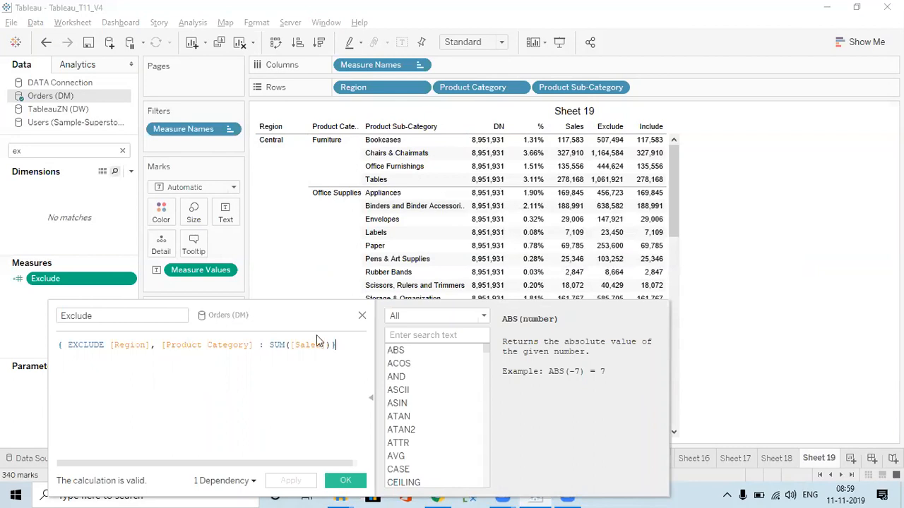
{"action": "left_click", "coordinate": [362, 316]}
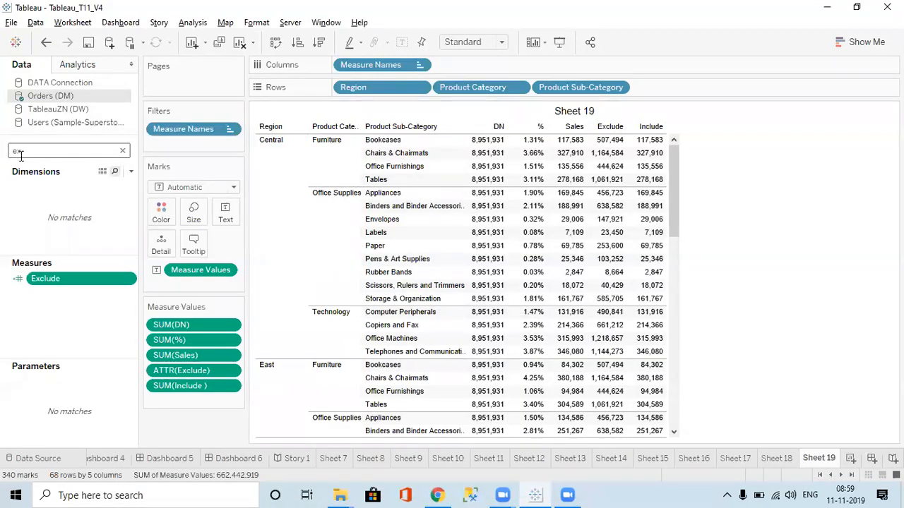
Search the fields for "incl", review the Include calculation's formula against the table, and close it without changes
{"action": "key", "text": "BackSpace"}
{"action": "key", "text": "BackSpace"}
{"action": "type", "text": "incl"}
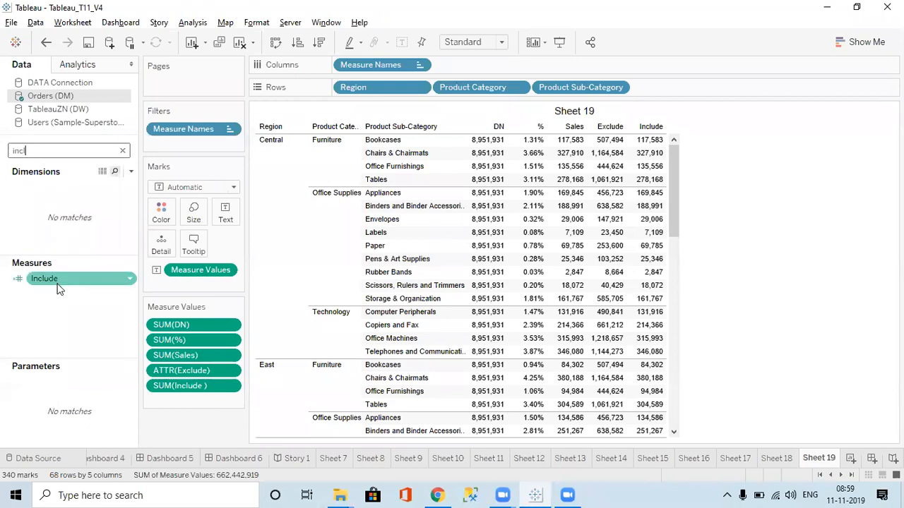
{"action": "right_click", "coordinate": [54, 279]}
{"action": "left_click", "coordinate": [96, 80]}
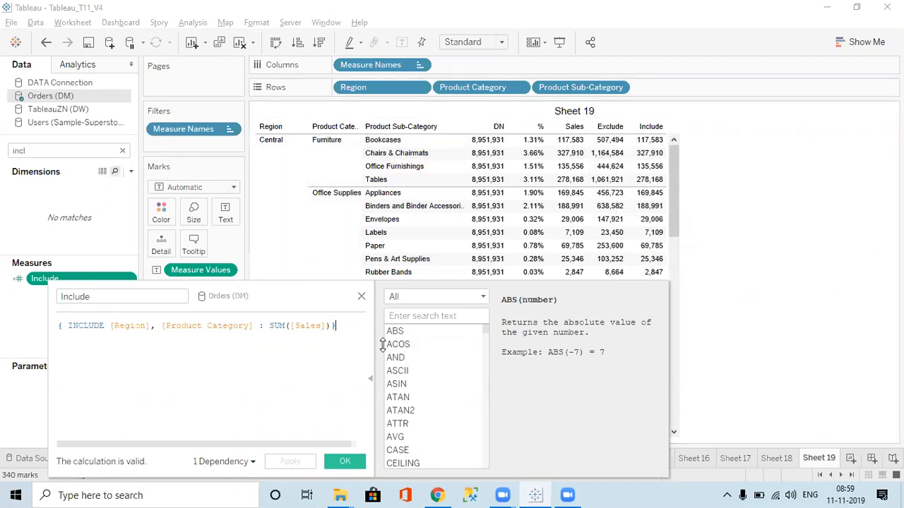
{"action": "left_click", "coordinate": [361, 296]}
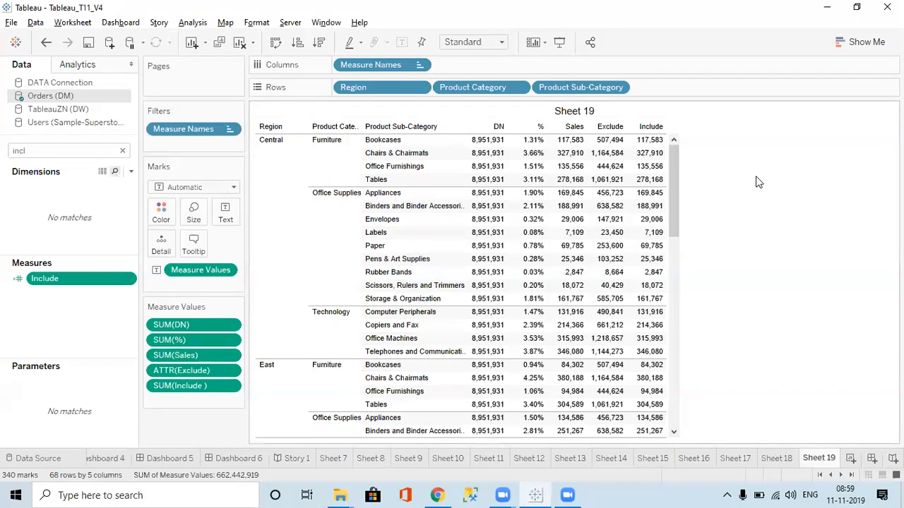
Find the DN calculated field, rename it as Fixed in its calculation editor, and save it
{"action": "left_click", "coordinate": [51, 151]}
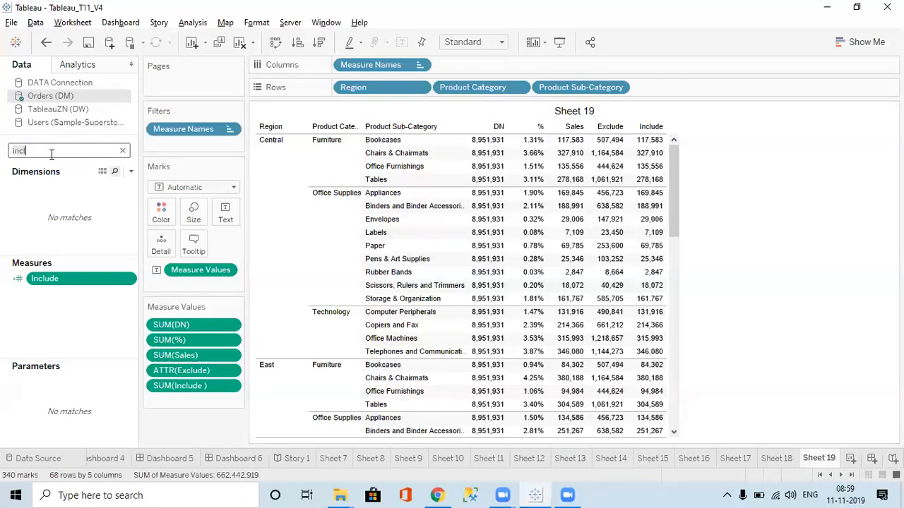
{"action": "key", "text": "BackSpace"}
{"action": "key", "text": "BackSpace"}
{"action": "key", "text": "BackSpace"}
{"action": "key", "text": "BackSpace"}
{"action": "type", "text": "DN"}
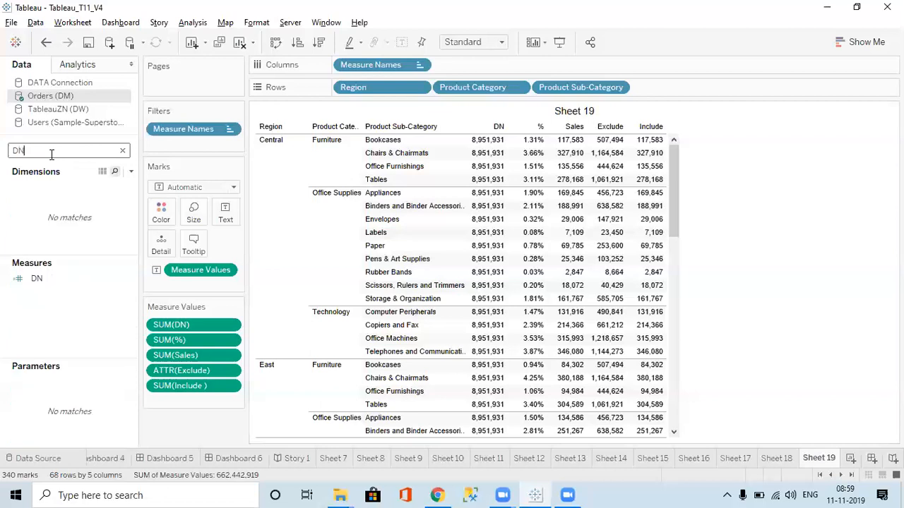
{"action": "right_click", "coordinate": [51, 284]}
{"action": "left_click", "coordinate": [91, 77]}
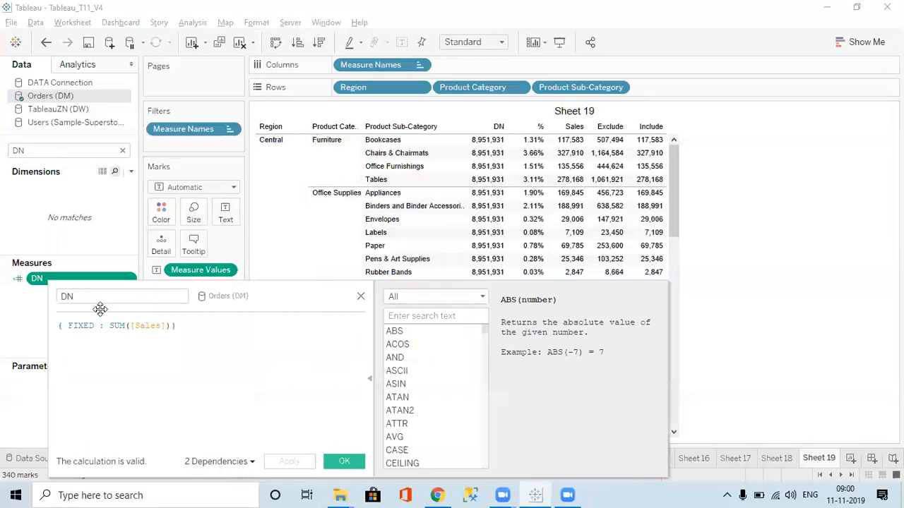
{"action": "left_click_drag", "start_coordinate": [99, 301], "coordinate": [0, 306]}
{"action": "type", "text": "Fixed"}
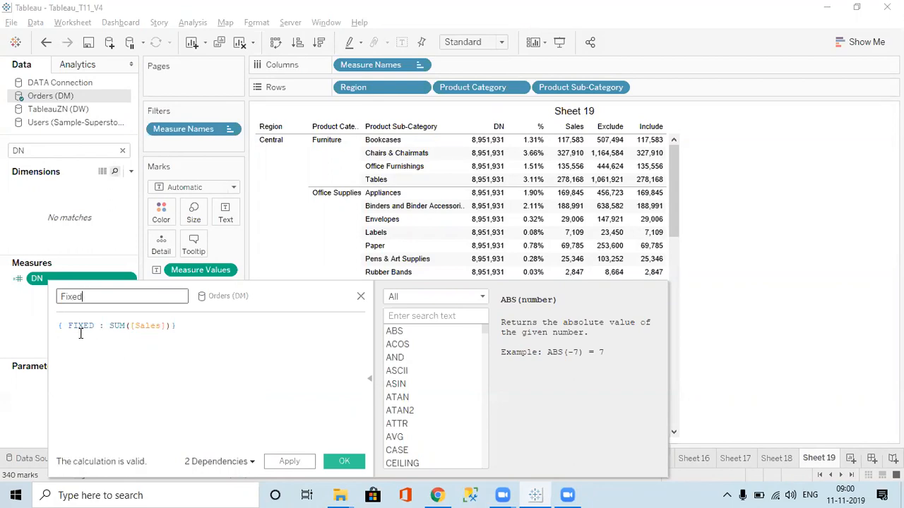
{"action": "left_click", "coordinate": [286, 461]}
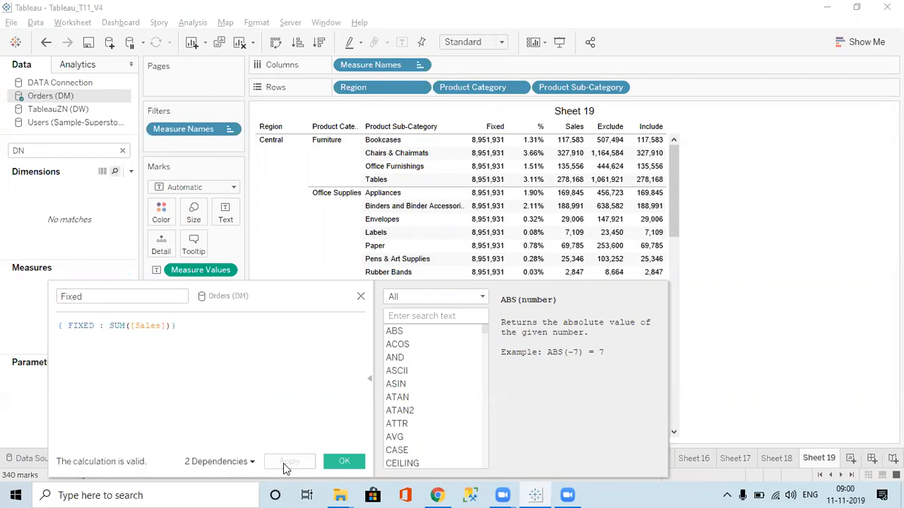
{"action": "left_click", "coordinate": [335, 466]}
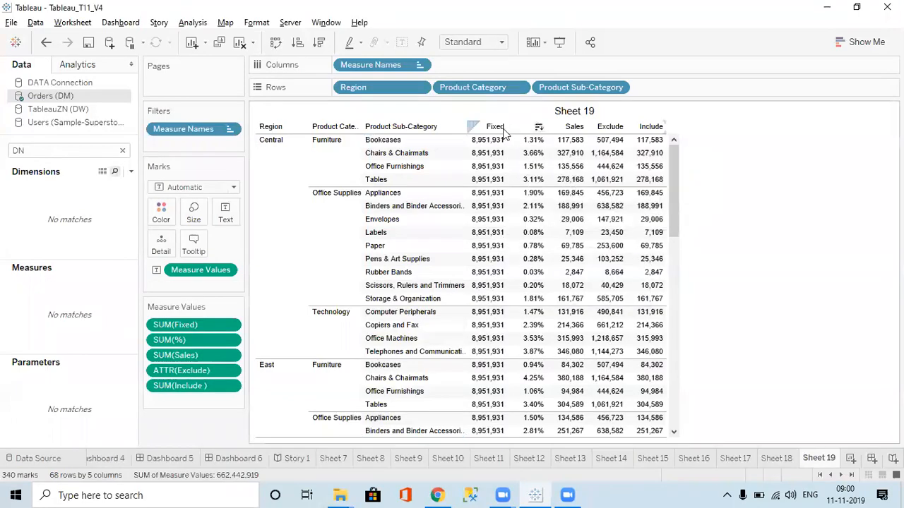
{"action": "mouse_move", "coordinate": [484, 374]}
{"action": "left_click", "coordinate": [123, 151]}
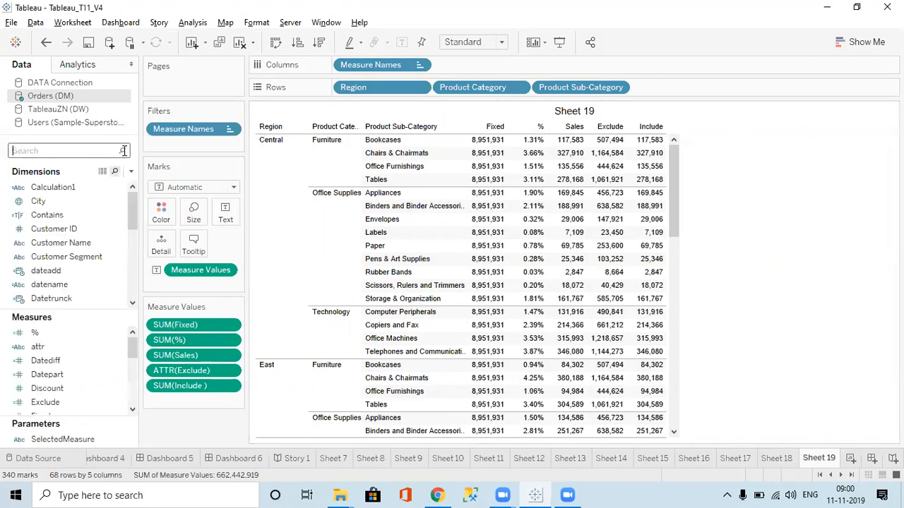
{"action": "left_click", "coordinate": [81, 152]}
{"action": "left_click", "coordinate": [130, 172]}
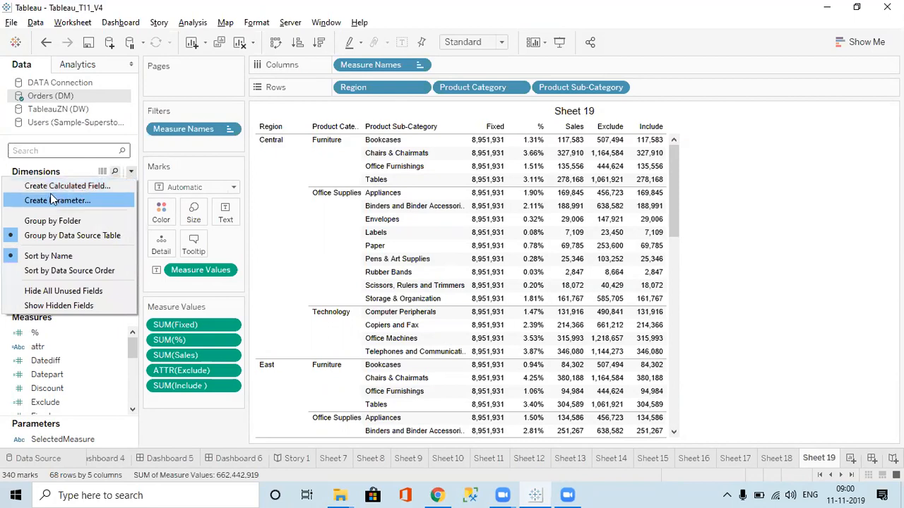
{"action": "left_click", "coordinate": [42, 126]}
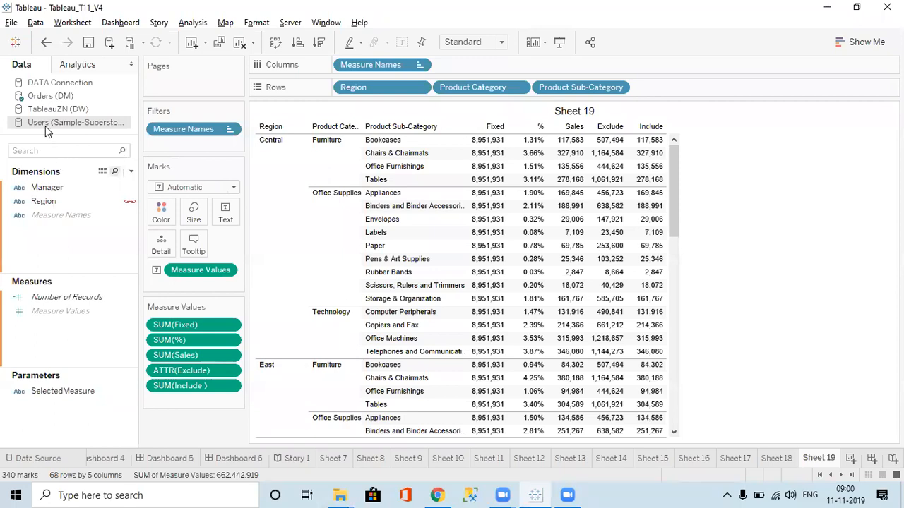
{"action": "left_click", "coordinate": [53, 97]}
Search the fields for "inc", reopen the Include calculation, and examine its dimensions and SUM([Sales]) aggregate against the table's Include column
{"action": "left_click", "coordinate": [75, 146]}
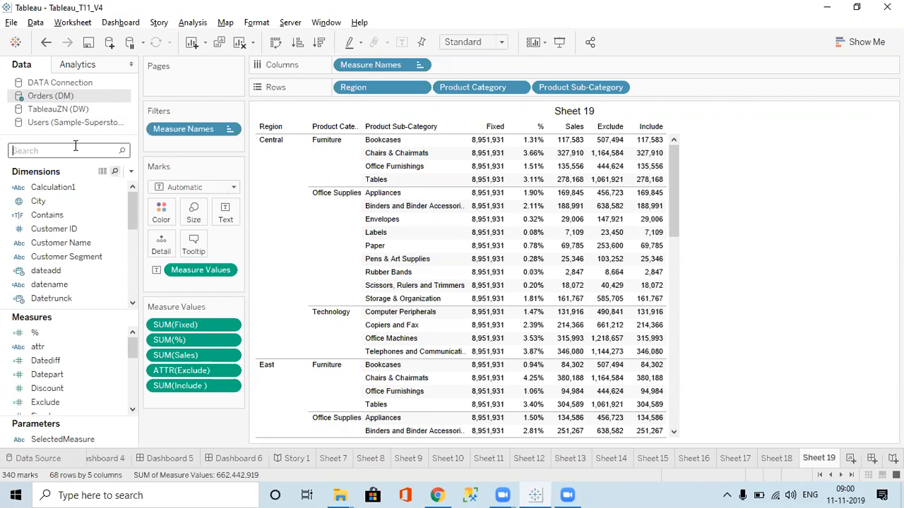
{"action": "type", "text": "inc"}
{"action": "left_click", "coordinate": [61, 288]}
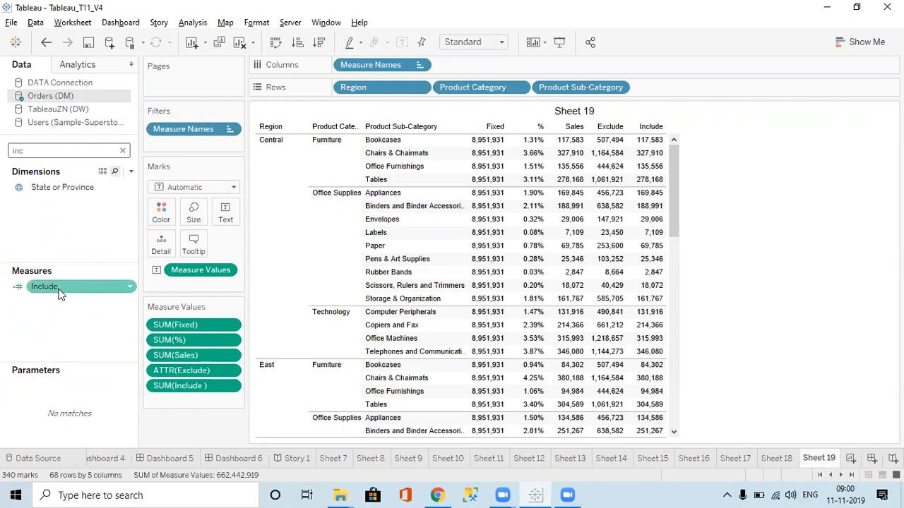
{"action": "right_click", "coordinate": [61, 287]}
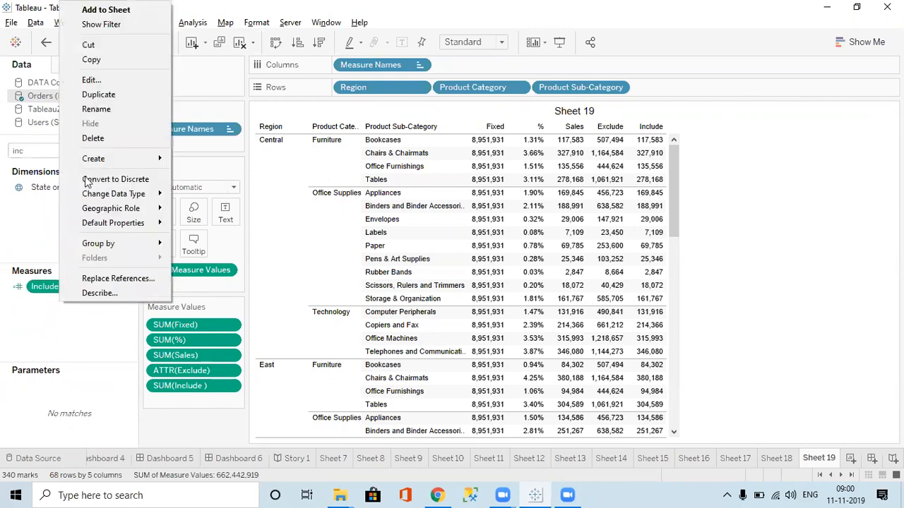
{"action": "left_click", "coordinate": [92, 80]}
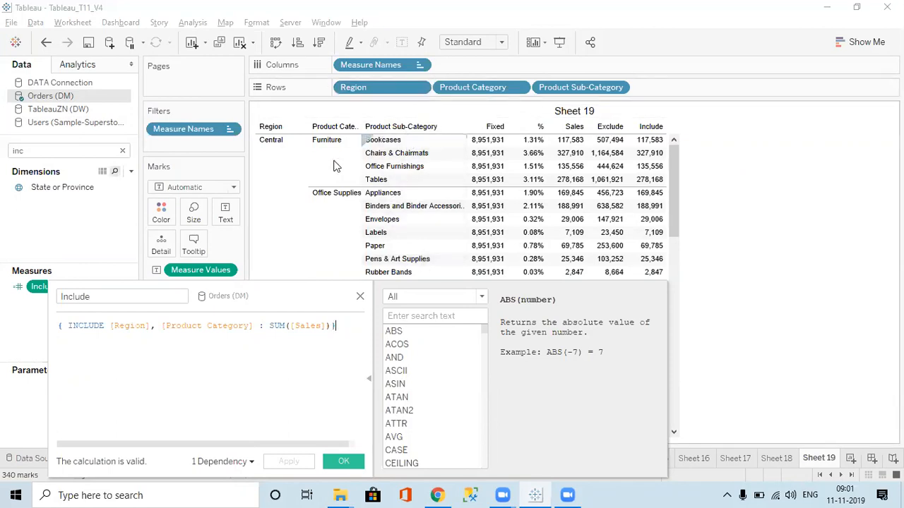
{"action": "left_click", "coordinate": [255, 326], "text": "shift"}
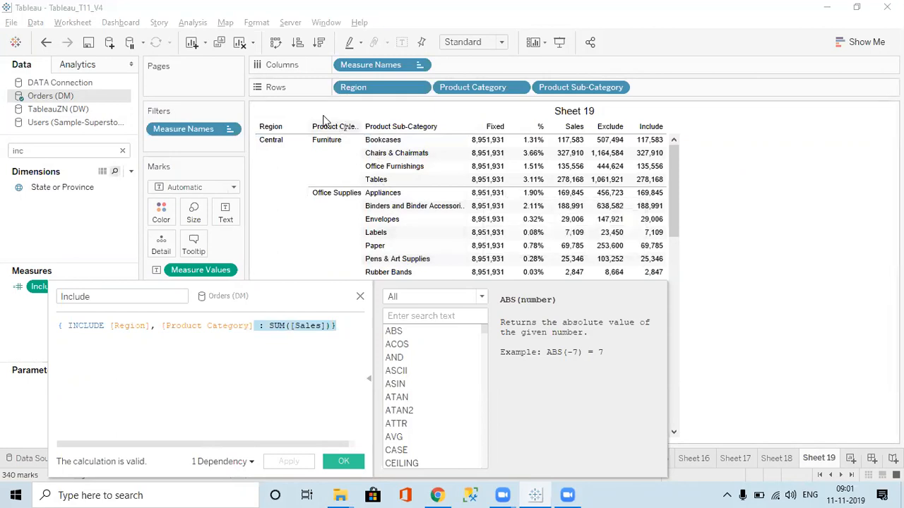
{"action": "mouse_move", "coordinate": [648, 145]}
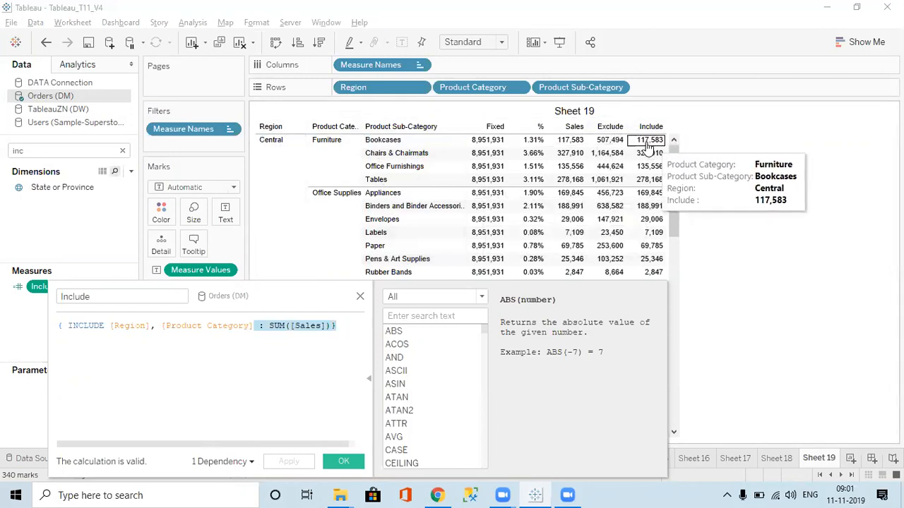
Close the Include calculation without changes, remove Product Category from the rows of Sheet 19, and clear the field search
{"action": "left_click", "coordinate": [360, 297]}
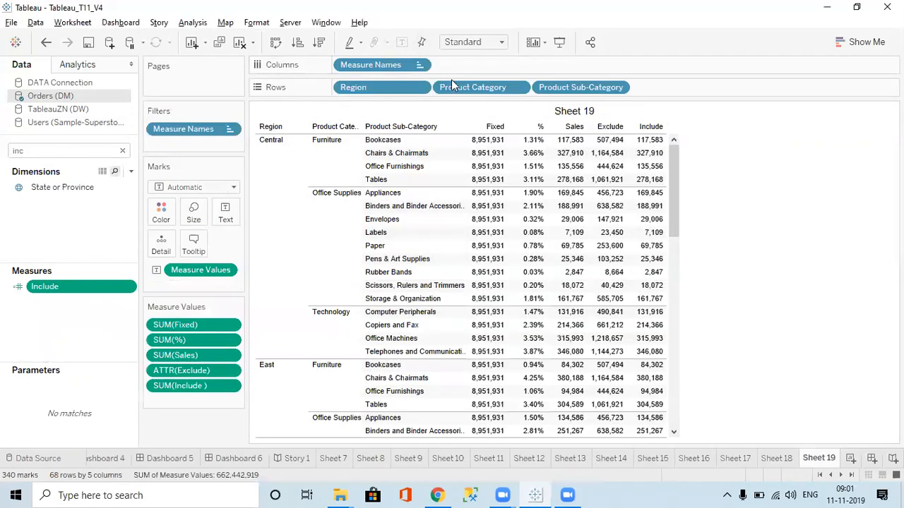
{"action": "left_click_drag", "start_coordinate": [454, 87], "coordinate": [343, 6]}
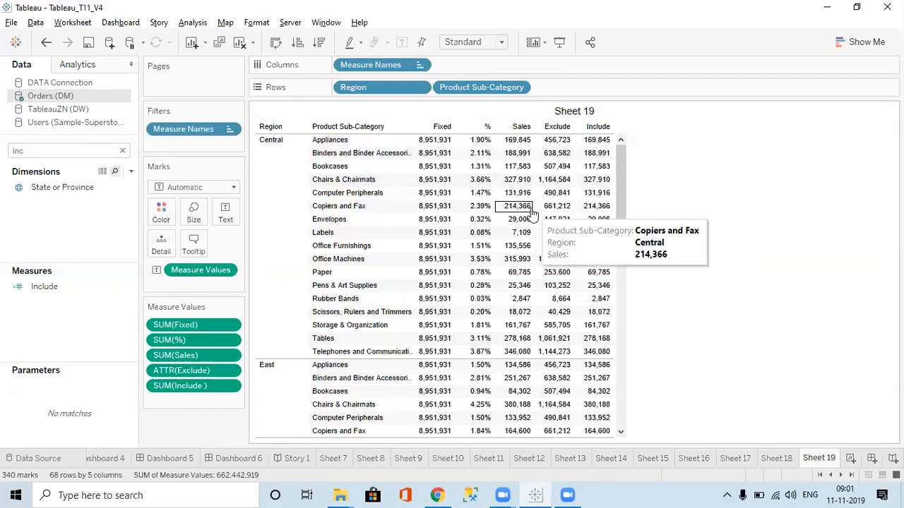
{"action": "left_click", "coordinate": [123, 151]}
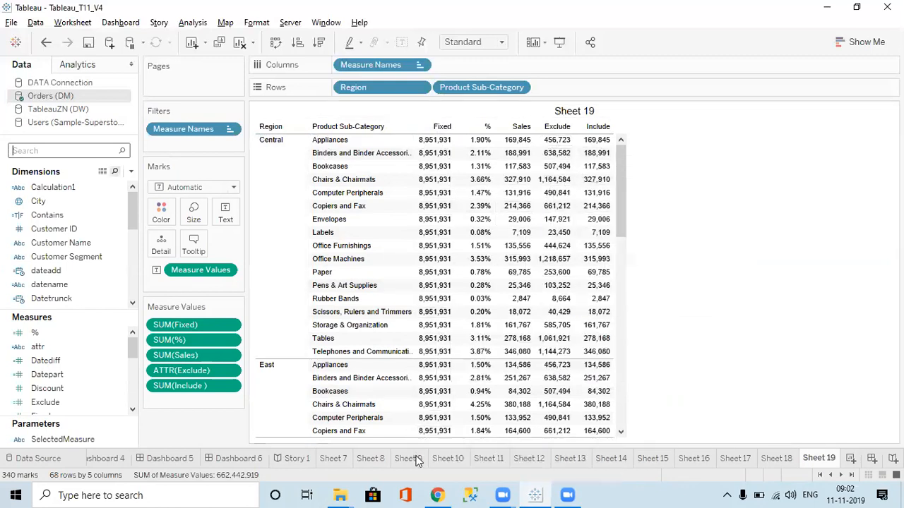
Switch to the Google Sheets notes, review the ALL EXCEPT equivalent of EXCLUDE, and return to Tableau to compare it with the sub-category table
{"action": "left_click", "coordinate": [437, 494]}
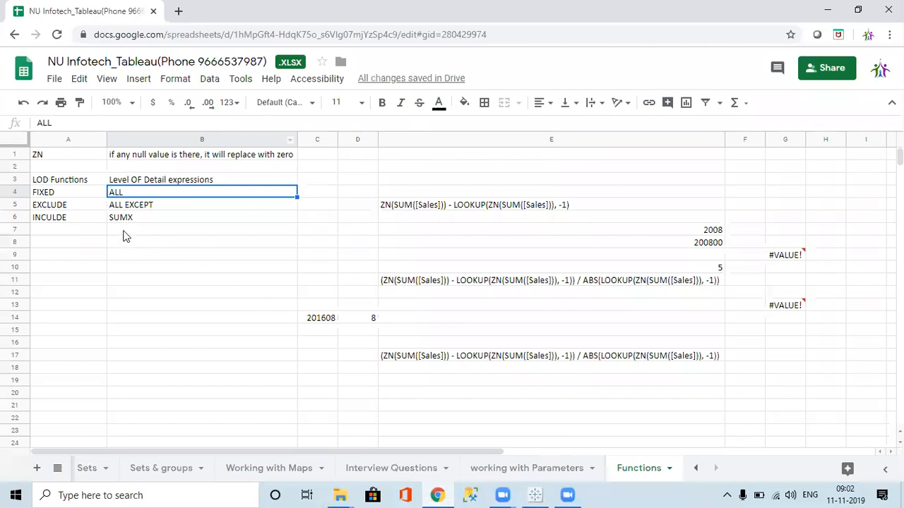
{"action": "left_click", "coordinate": [131, 210]}
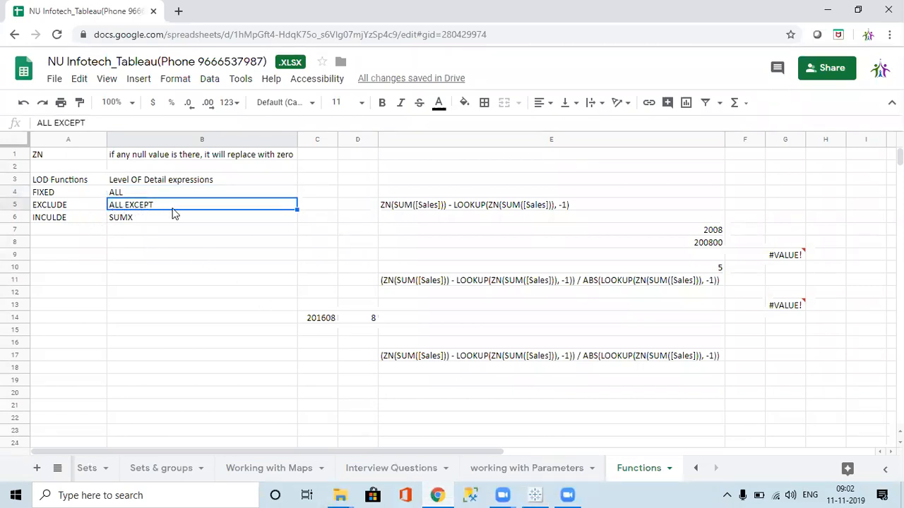
{"action": "key", "text": "alt+Tab"}
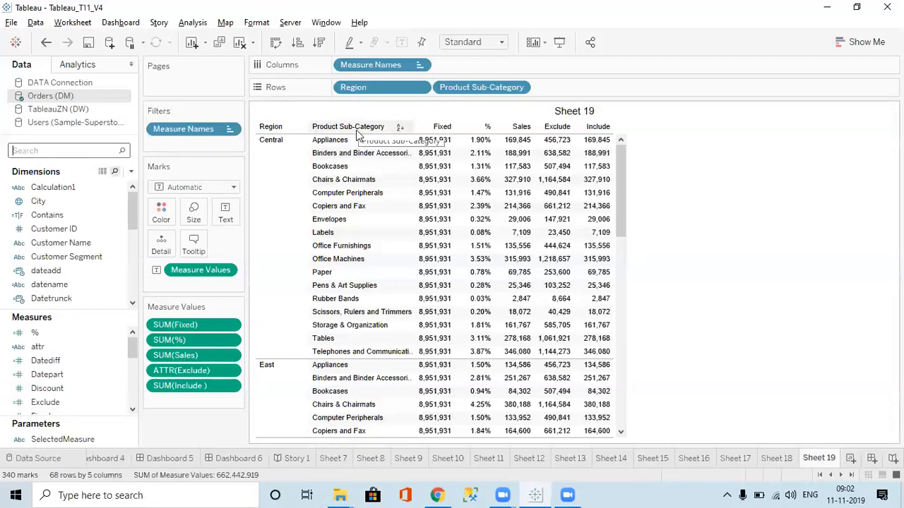
{"action": "mouse_move", "coordinate": [439, 214]}
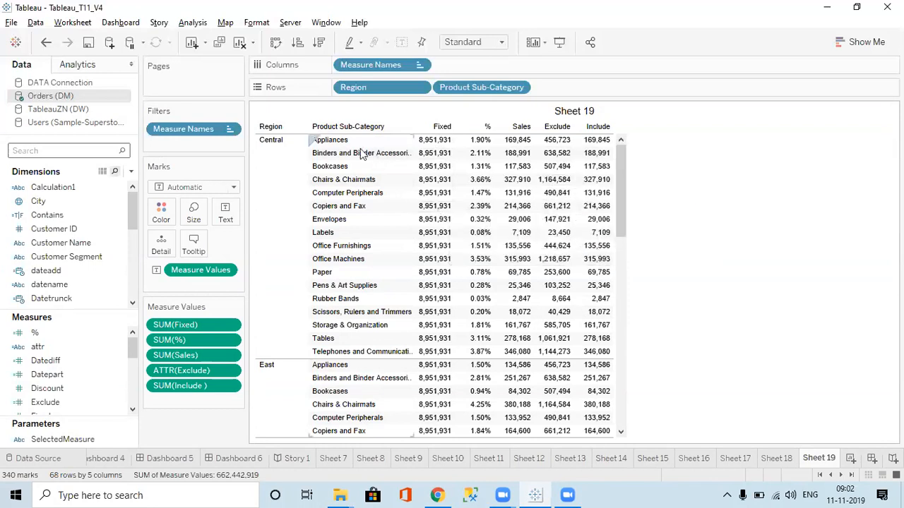
{"action": "mouse_move", "coordinate": [562, 187]}
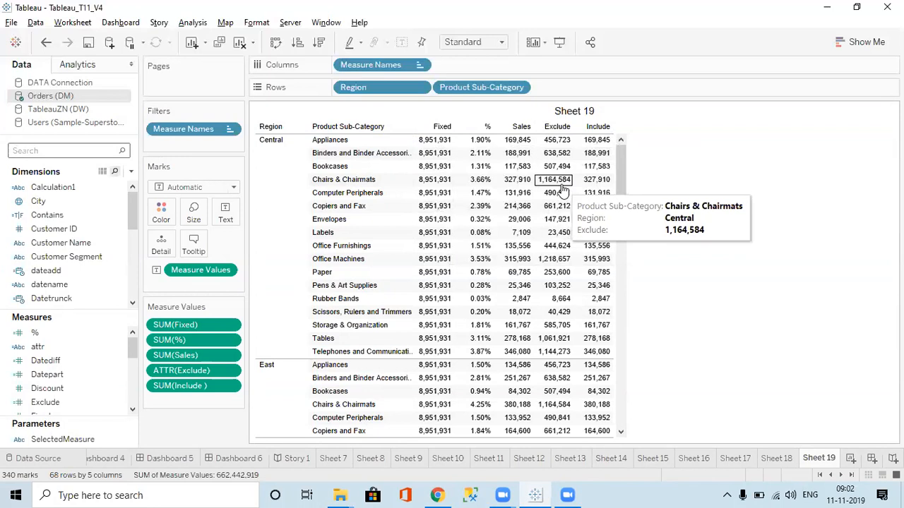
Reopen the Google Sheets notes, compare the EXCLUDE row with the SUMX entry, and return to Tableau to examine the Exclude and Include columns
{"action": "left_click", "coordinate": [438, 494]}
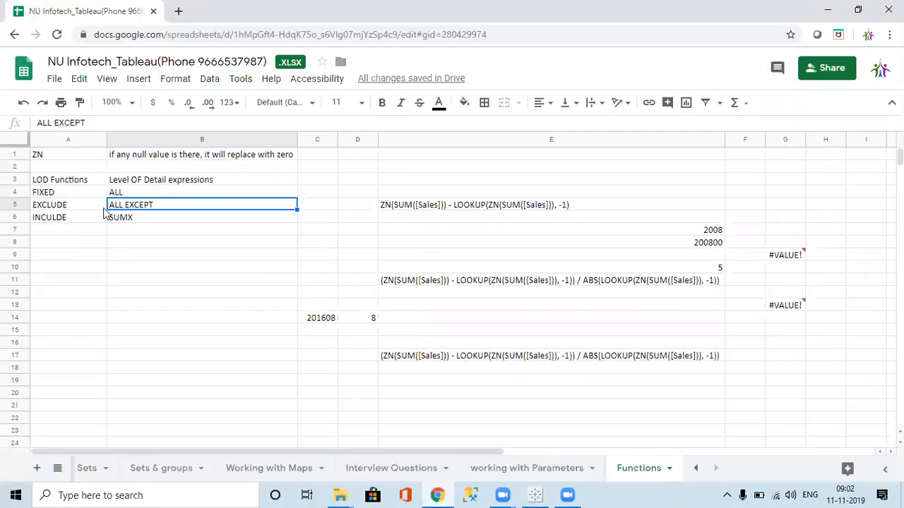
{"action": "left_click", "coordinate": [15, 204]}
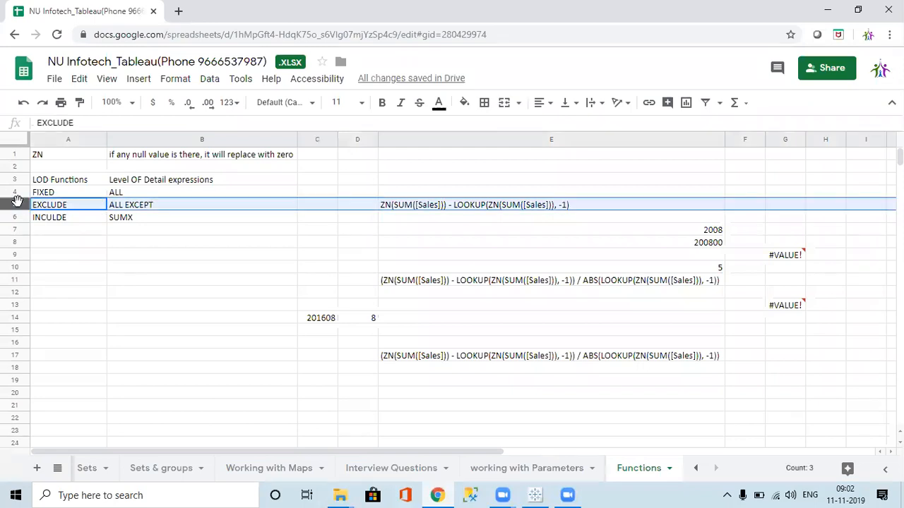
{"action": "left_click", "coordinate": [148, 220]}
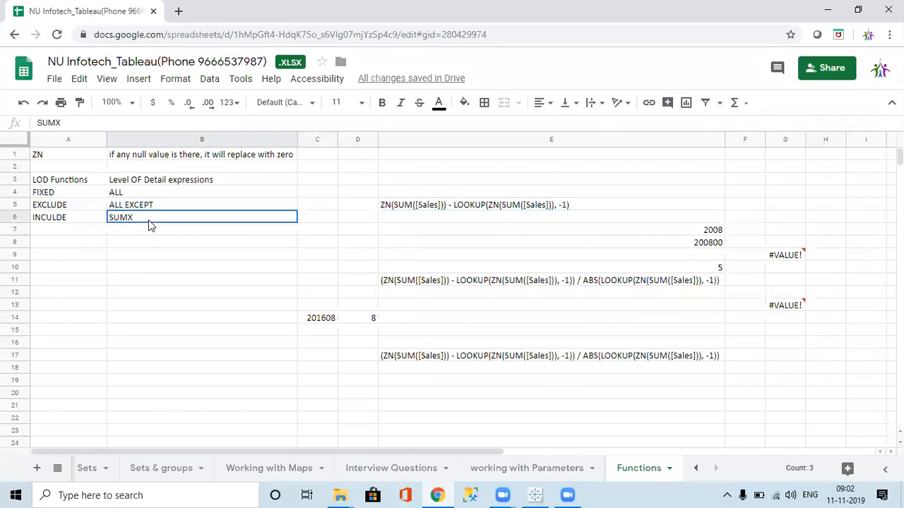
{"action": "left_click", "coordinate": [147, 205]}
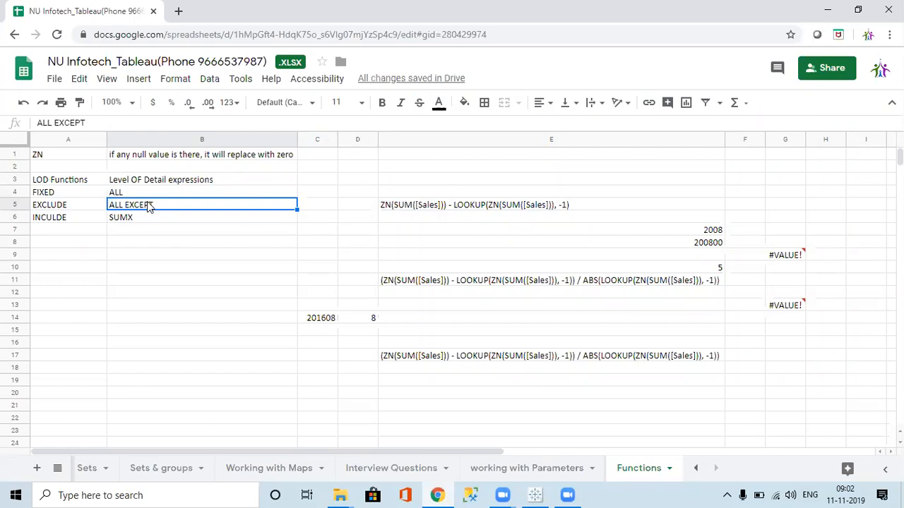
{"action": "key", "text": "alt+Tab"}
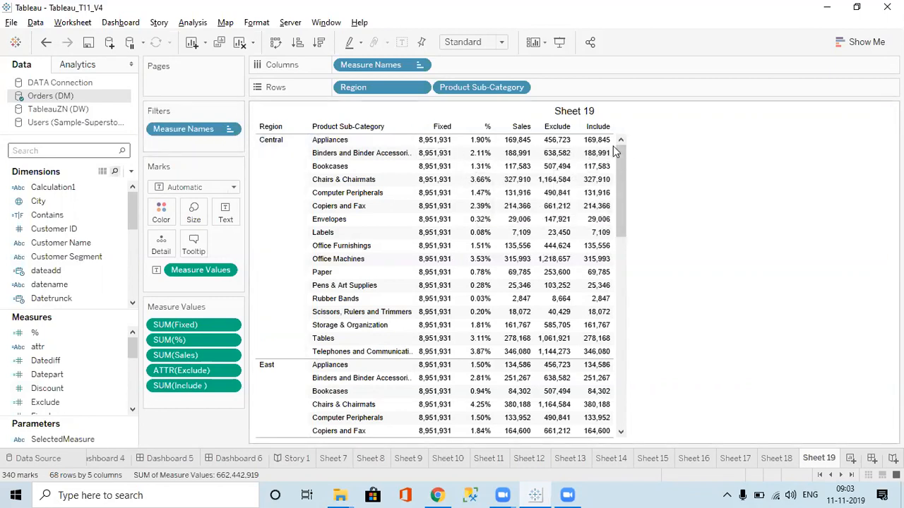
{"action": "left_click_drag", "start_coordinate": [622, 158], "coordinate": [640, 74]}
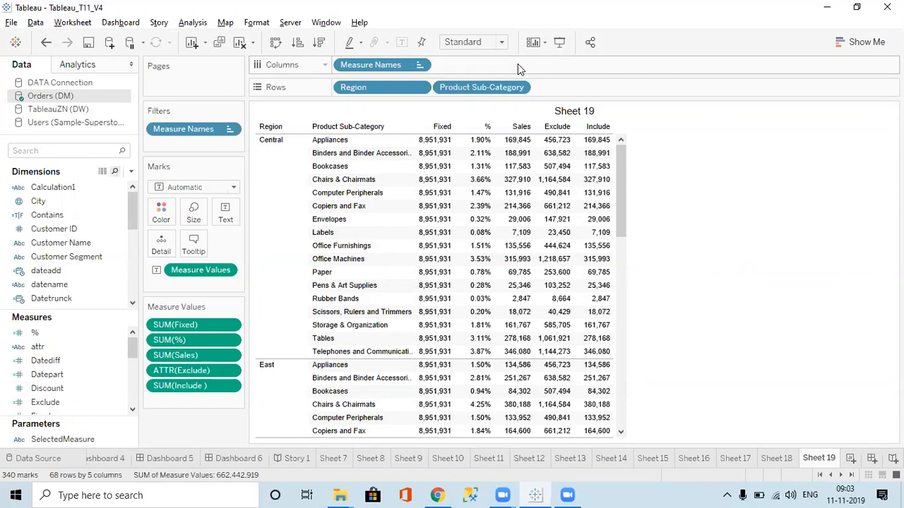
Start a new calculated field on Orders (DM) and limit its function list to the Aggregate category
{"action": "left_click", "coordinate": [131, 172]}
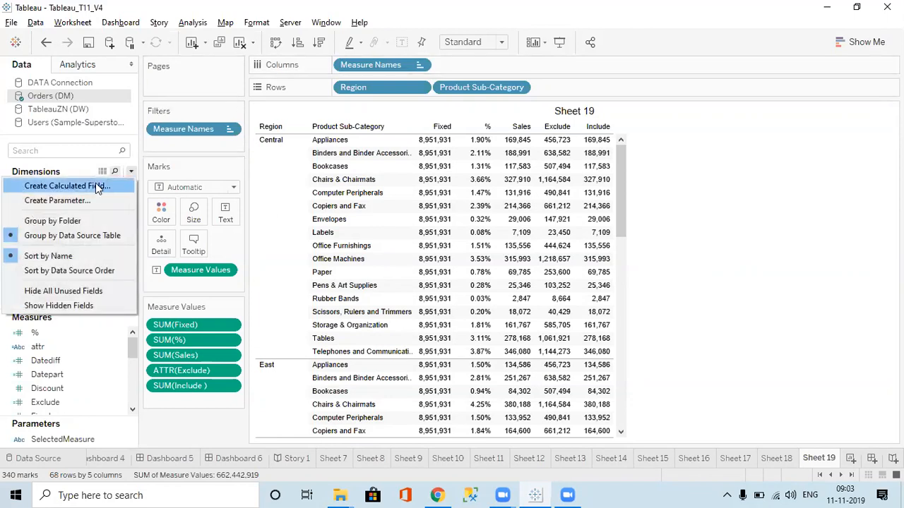
{"action": "left_click", "coordinate": [96, 184]}
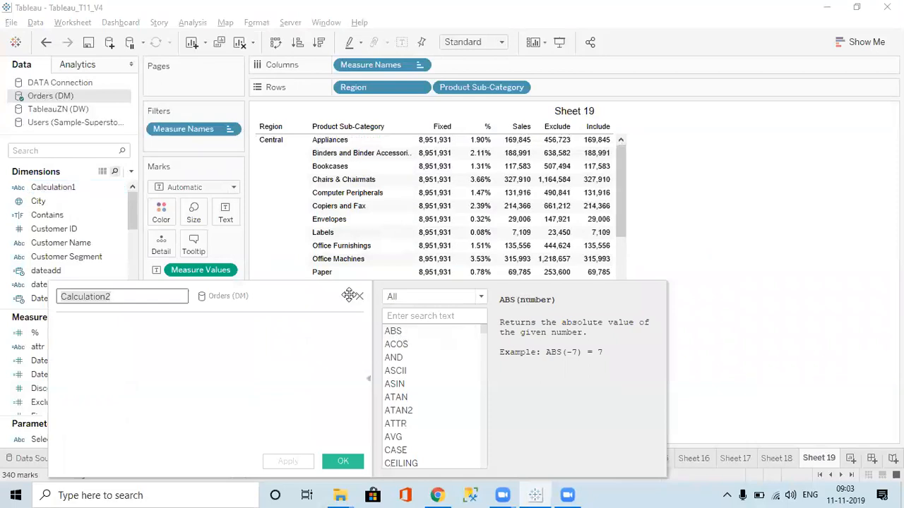
{"action": "left_click_drag", "start_coordinate": [381, 204], "coordinate": [473, 77]}
{"action": "left_click", "coordinate": [587, 80]}
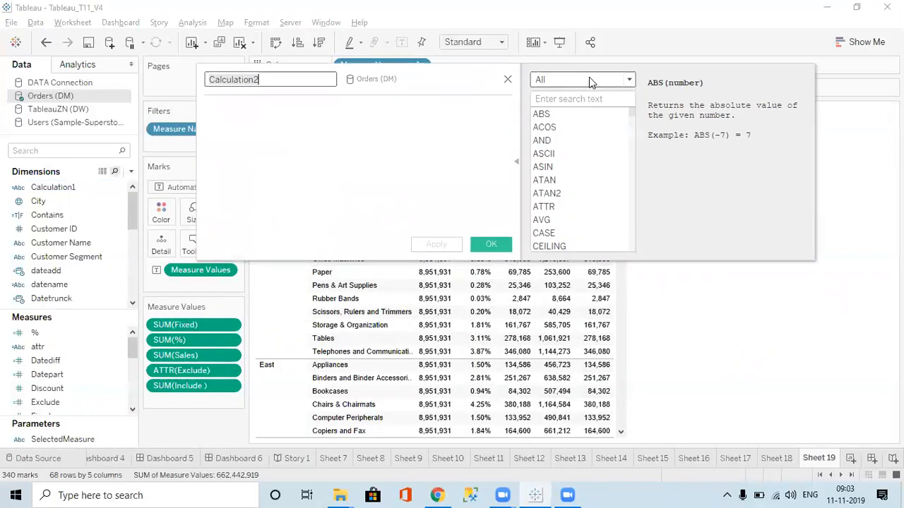
{"action": "left_click", "coordinate": [556, 161]}
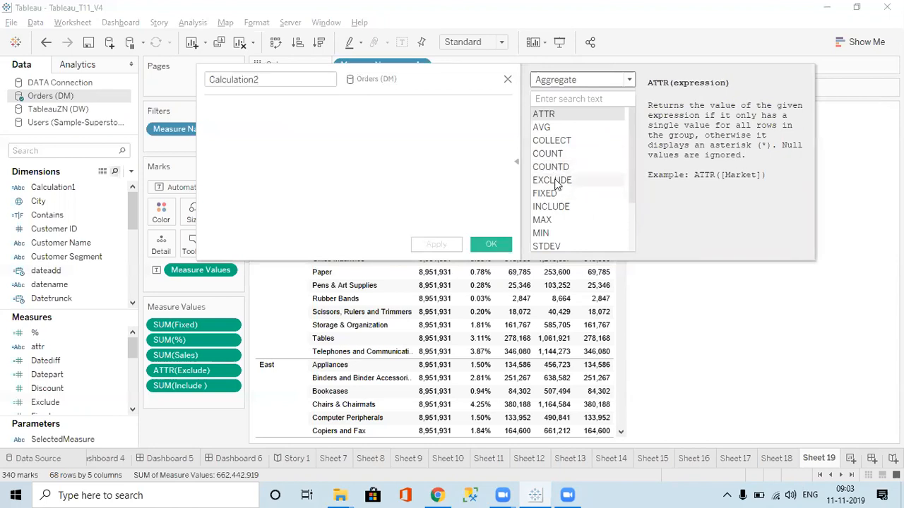
Read the syntax and descriptions of the EXCLUDE, FIXED, INCLUDE, MAX and MIN aggregate functions
{"action": "left_click", "coordinate": [556, 182]}
{"action": "left_click", "coordinate": [547, 194]}
{"action": "left_click", "coordinate": [548, 220]}
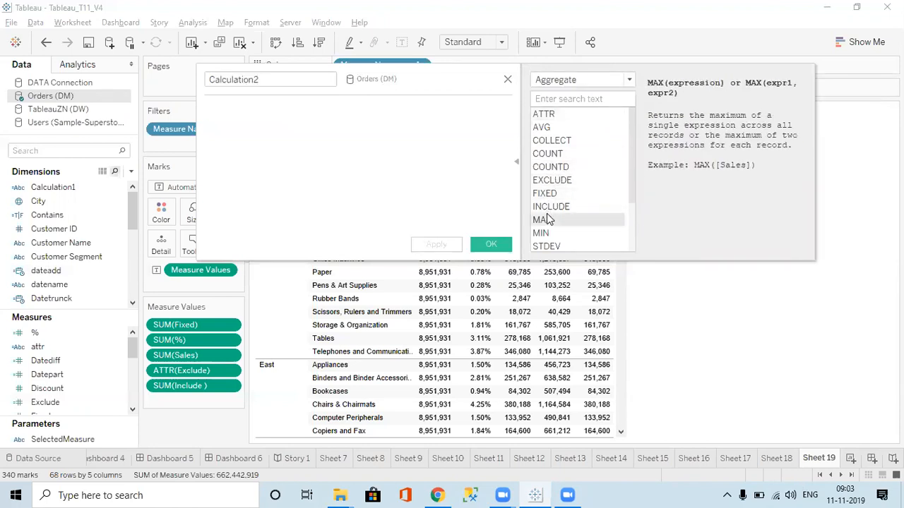
{"action": "left_click", "coordinate": [557, 209]}
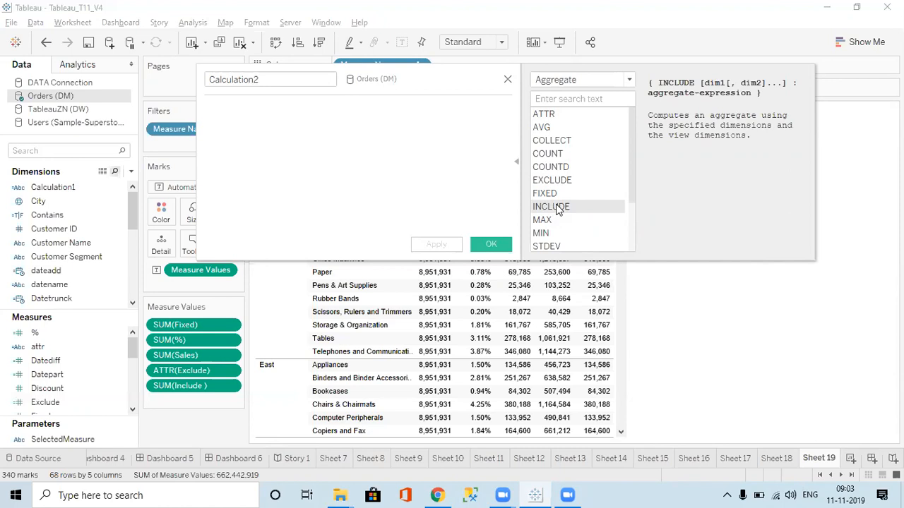
{"action": "left_click", "coordinate": [548, 223]}
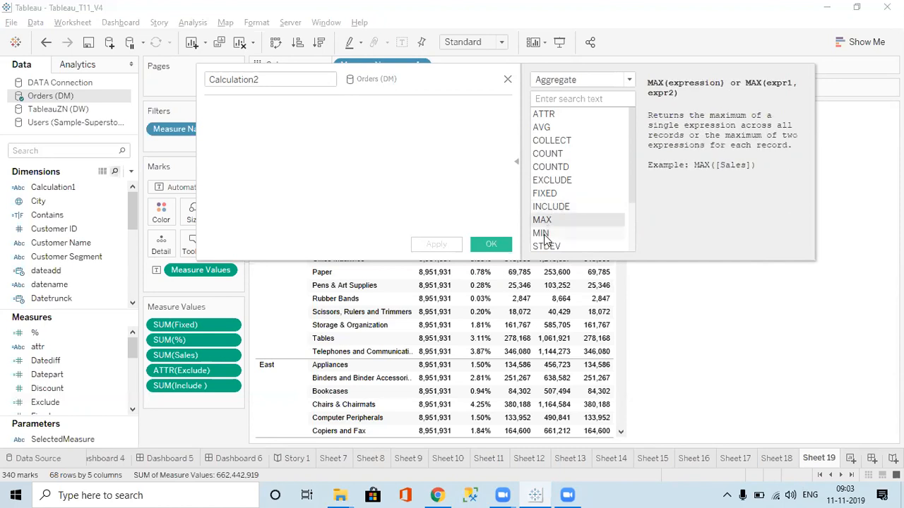
{"action": "left_click", "coordinate": [545, 234]}
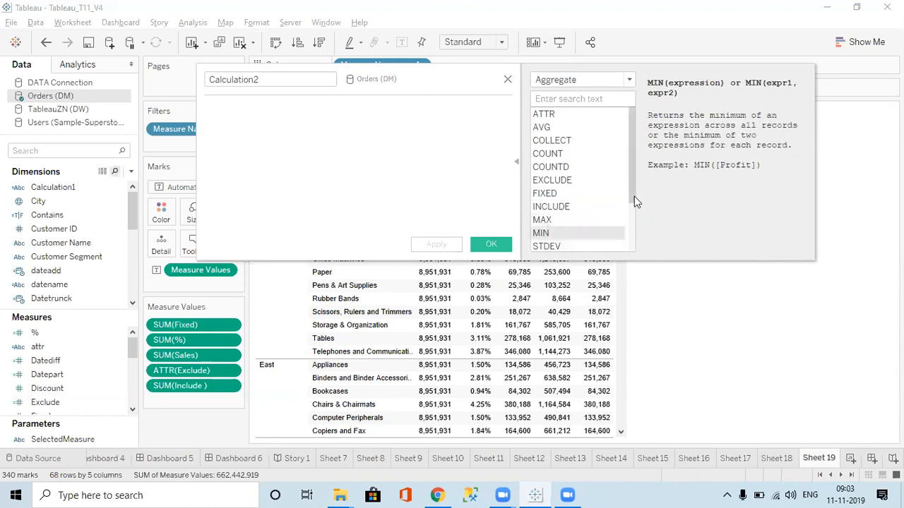
Review the descriptions and examples of the STDEV, STDEVP, SUM, VAR and VARP functions
{"action": "left_click_drag", "start_coordinate": [629, 195], "coordinate": [629, 258]}
{"action": "left_click", "coordinate": [554, 185]}
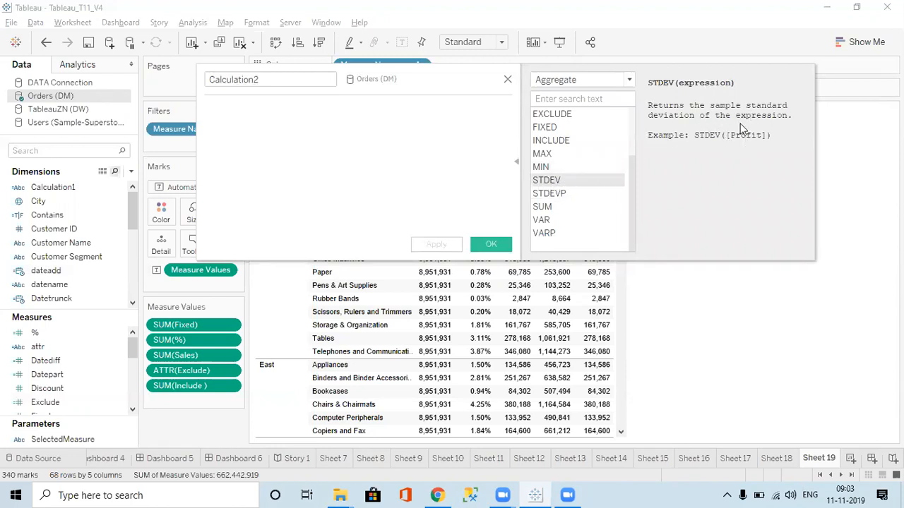
{"action": "left_click", "coordinate": [565, 196]}
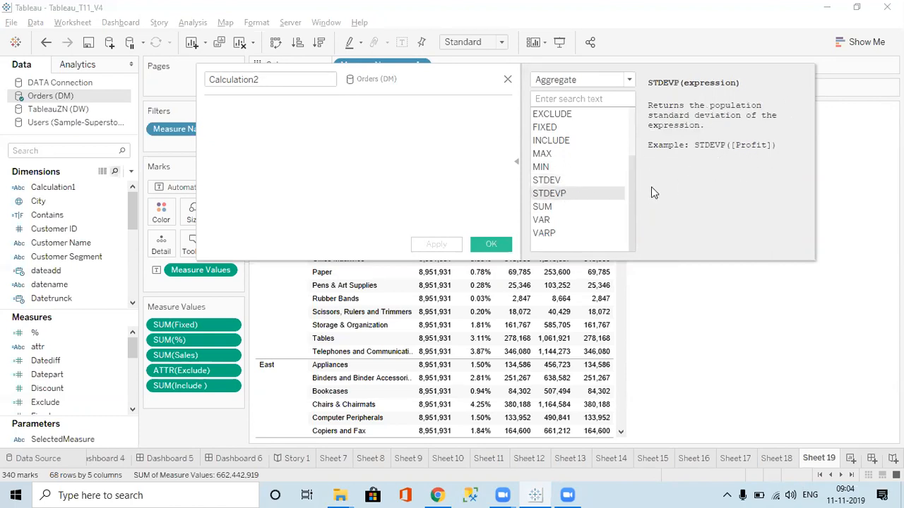
{"action": "left_click", "coordinate": [544, 208]}
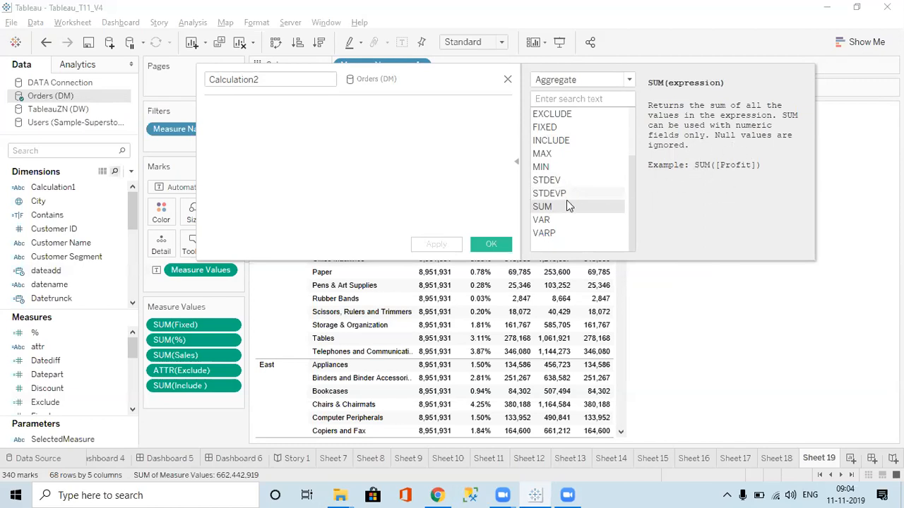
{"action": "left_click", "coordinate": [545, 221]}
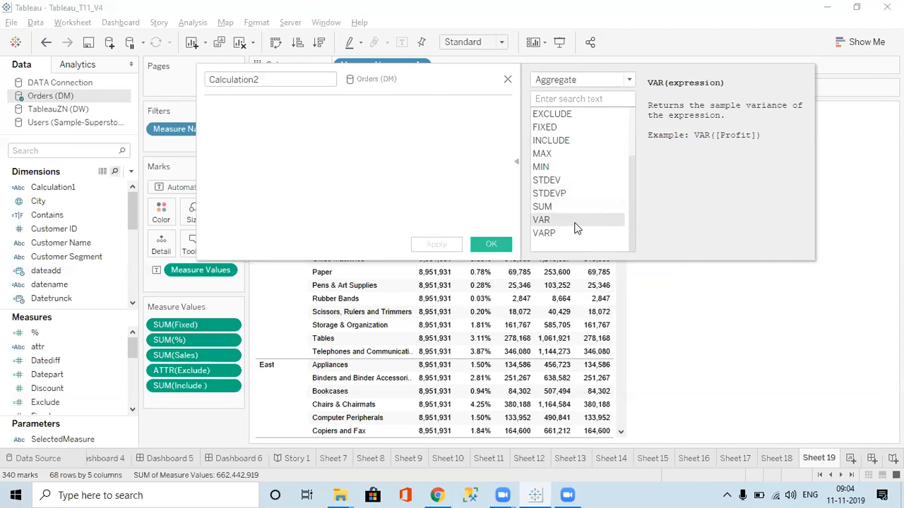
{"action": "left_click", "coordinate": [548, 232]}
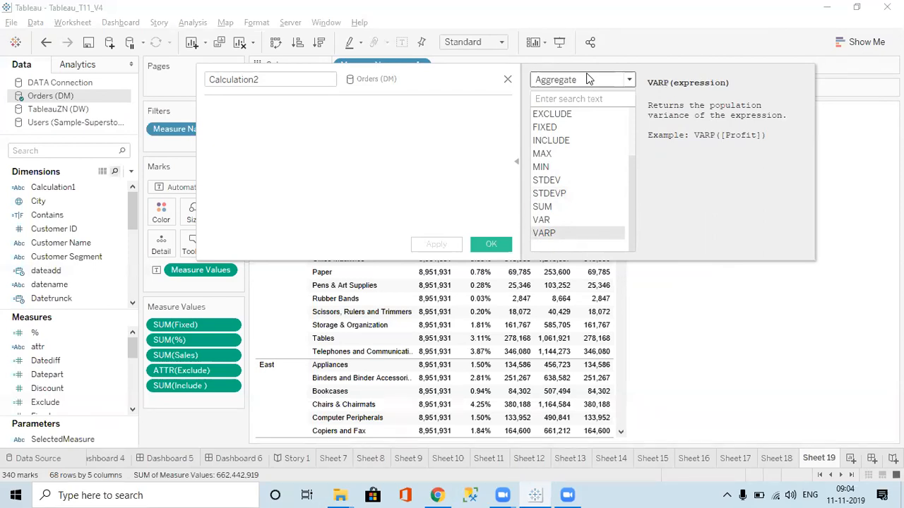
Examine the COUNT and COUNTD function descriptions and look through the rest of the aggregate list
{"action": "left_click_drag", "start_coordinate": [631, 174], "coordinate": [640, 104]}
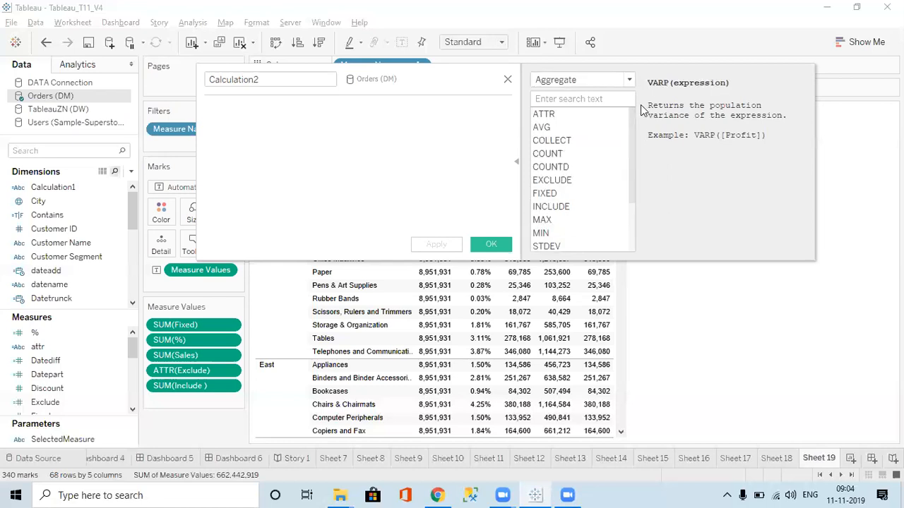
{"action": "left_click", "coordinate": [548, 156]}
{"action": "left_click", "coordinate": [548, 167]}
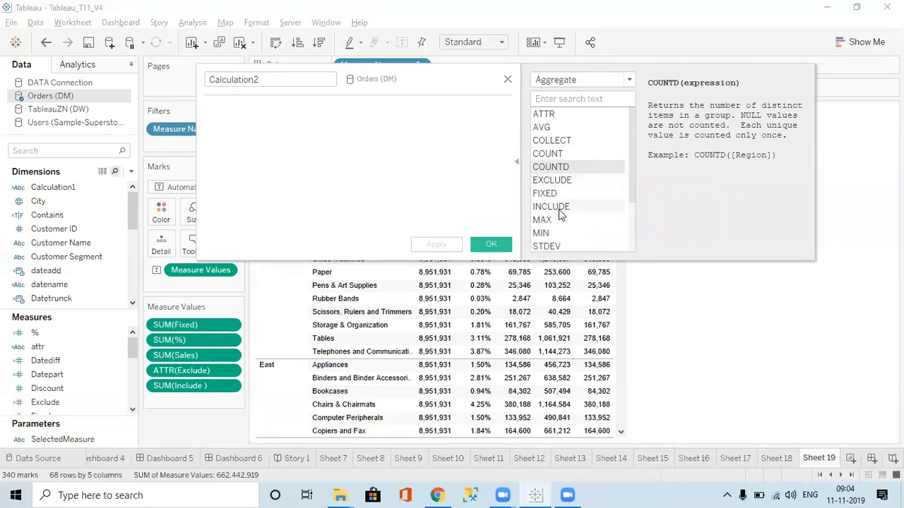
{"action": "left_click_drag", "start_coordinate": [630, 166], "coordinate": [636, 238]}
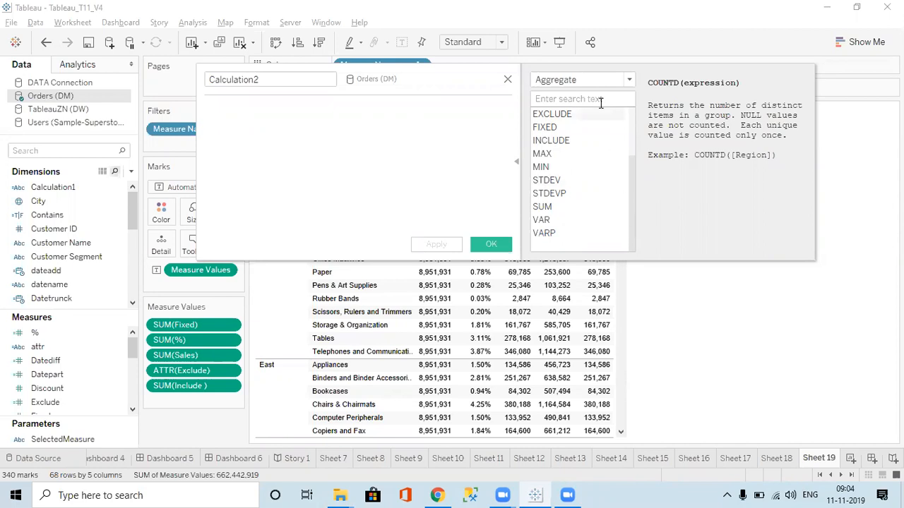
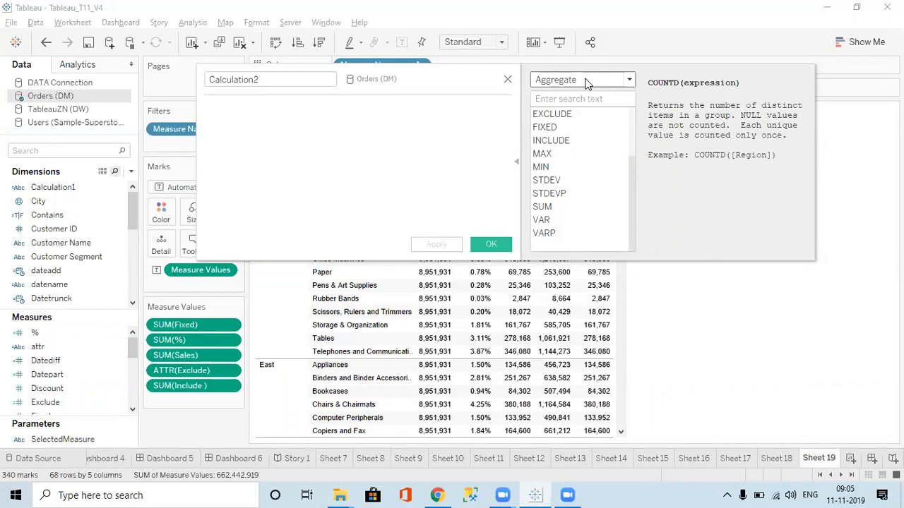
Limit the function list to the Pass Through category and widen the calculation editor
{"action": "left_click", "coordinate": [585, 79]}
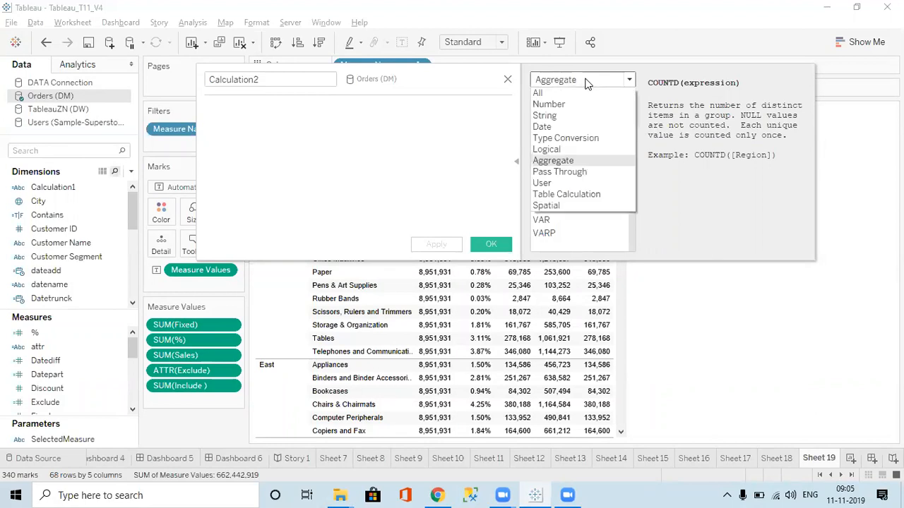
{"action": "left_click", "coordinate": [563, 173]}
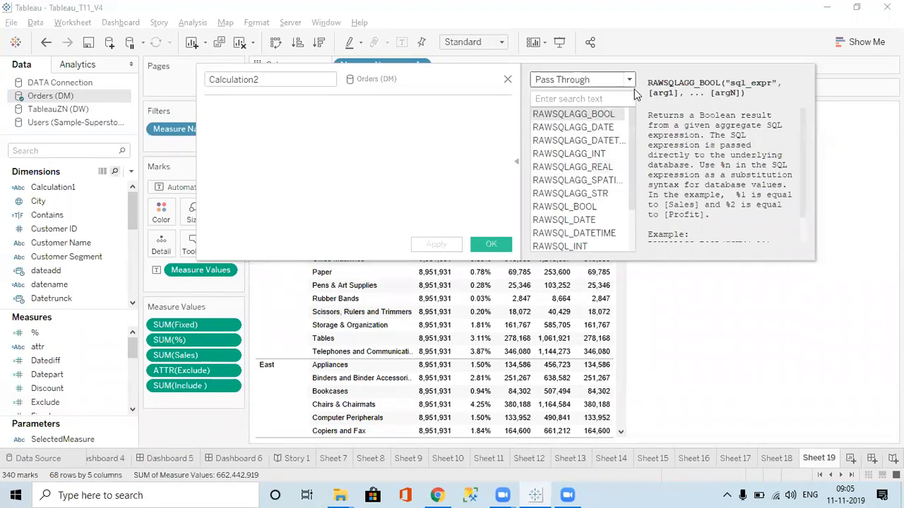
{"action": "left_click", "coordinate": [590, 81]}
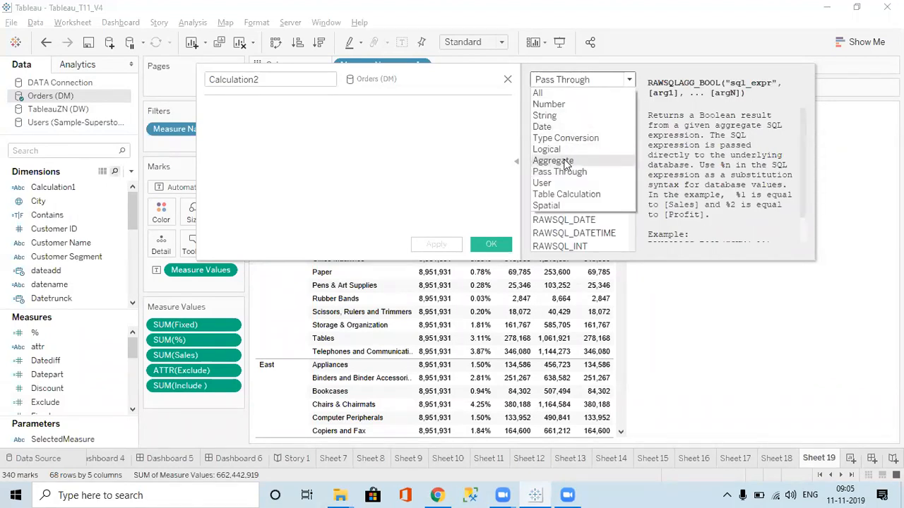
{"action": "left_click", "coordinate": [564, 161]}
{"action": "left_click", "coordinate": [589, 80]}
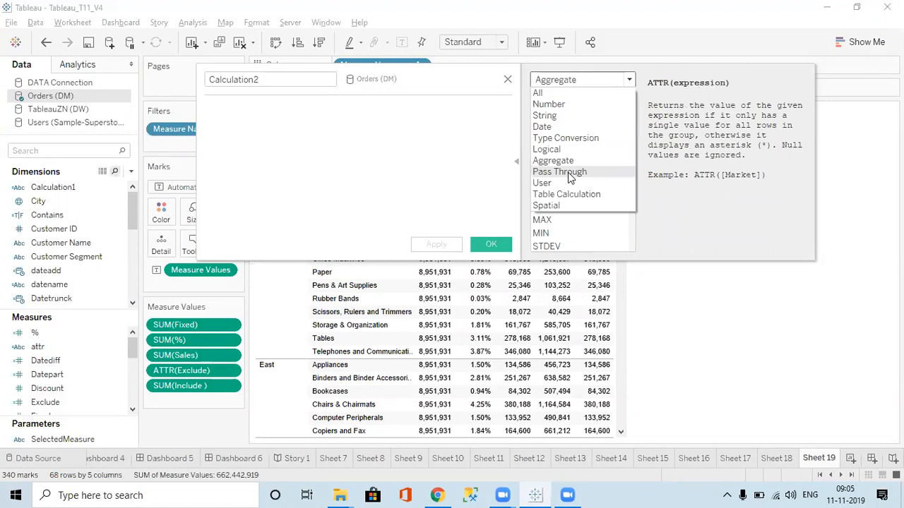
{"action": "left_click", "coordinate": [568, 173]}
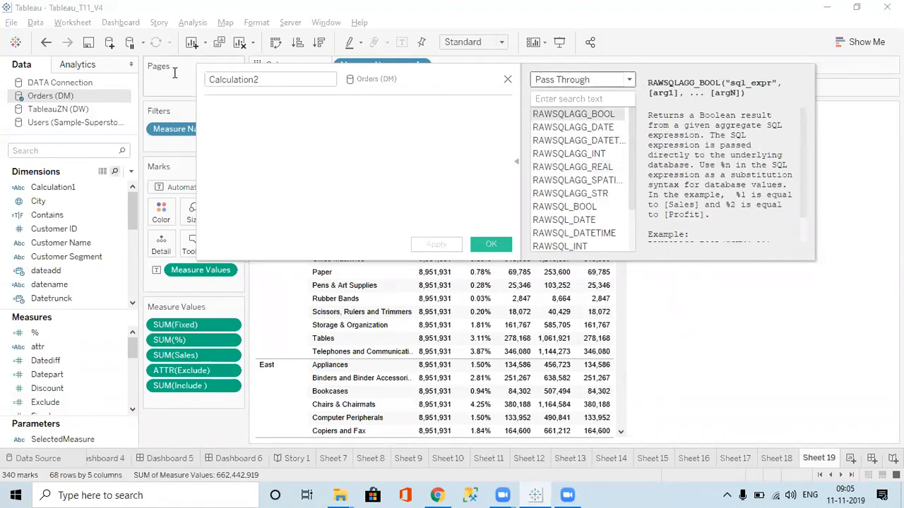
{"action": "left_click_drag", "start_coordinate": [197, 66], "coordinate": [70, 65]}
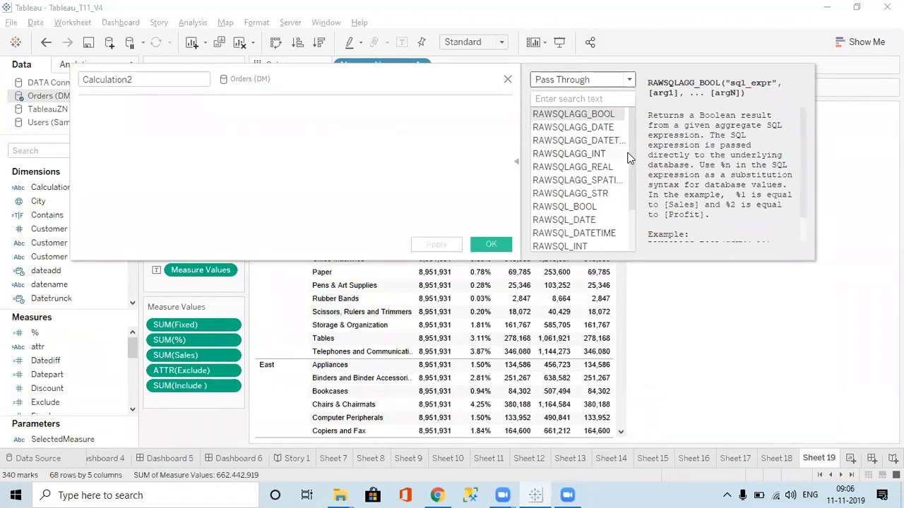
Look through the pass-through function list and read the RAWSQL_DATE, RAWSQL_DATETIME and RAWSQL_INT descriptions
{"action": "left_click_drag", "start_coordinate": [633, 170], "coordinate": [621, 240]}
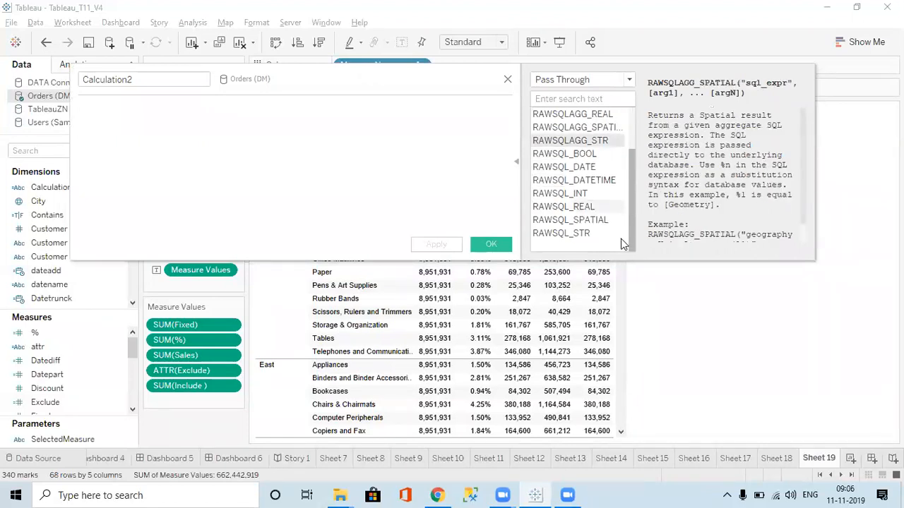
{"action": "left_click_drag", "start_coordinate": [628, 206], "coordinate": [631, 152]}
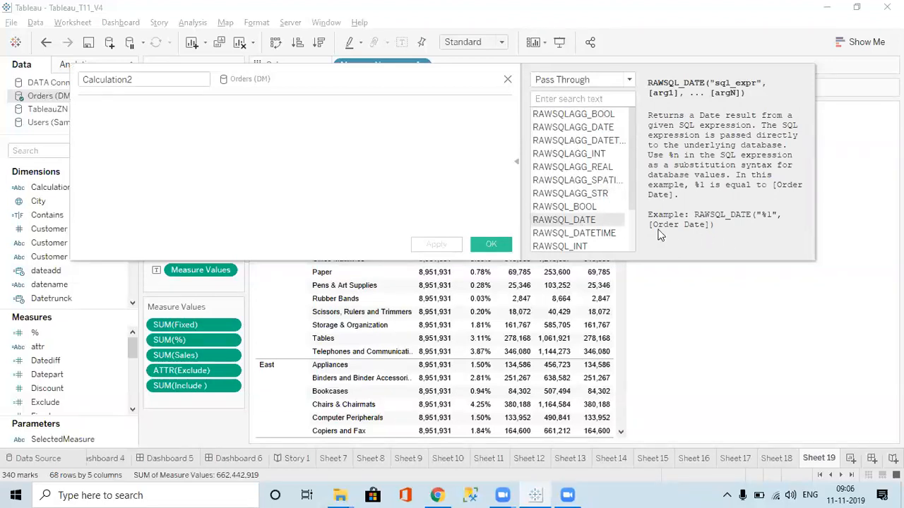
{"action": "left_click", "coordinate": [587, 233]}
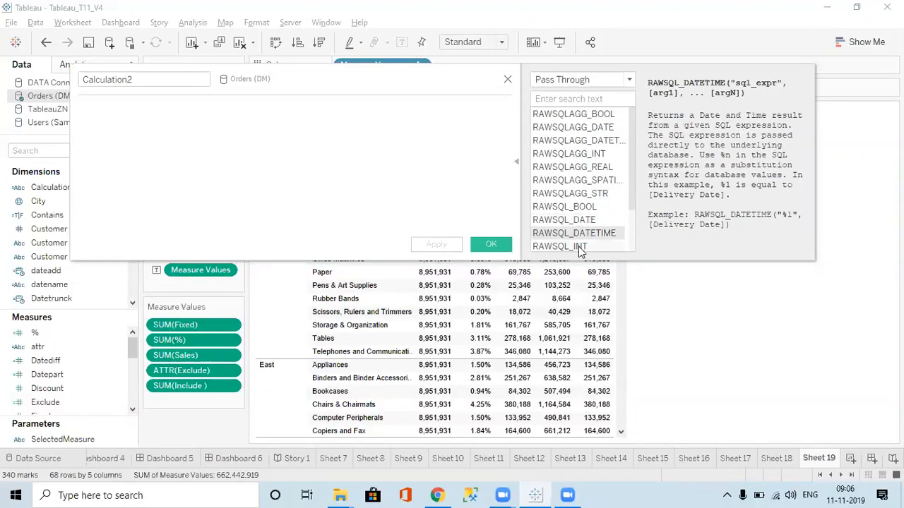
{"action": "left_click", "coordinate": [578, 247]}
{"action": "scroll", "coordinate": [630, 210], "scroll_direction": "down", "scroll_amount": 1}
{"action": "scroll", "coordinate": [630, 185], "scroll_direction": "up", "scroll_amount": 1}
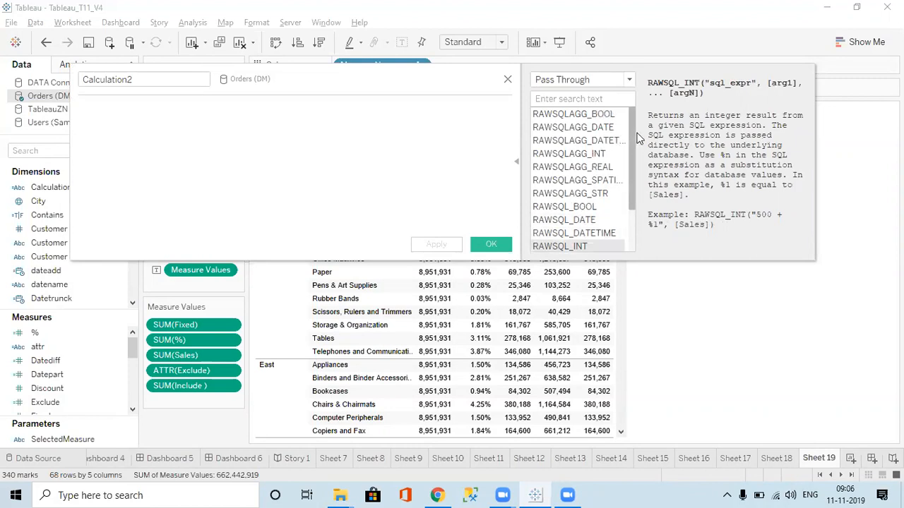
Switch to Chrome and search Google for "tableau passthrough" in a new tab
{"action": "left_click", "coordinate": [438, 494]}
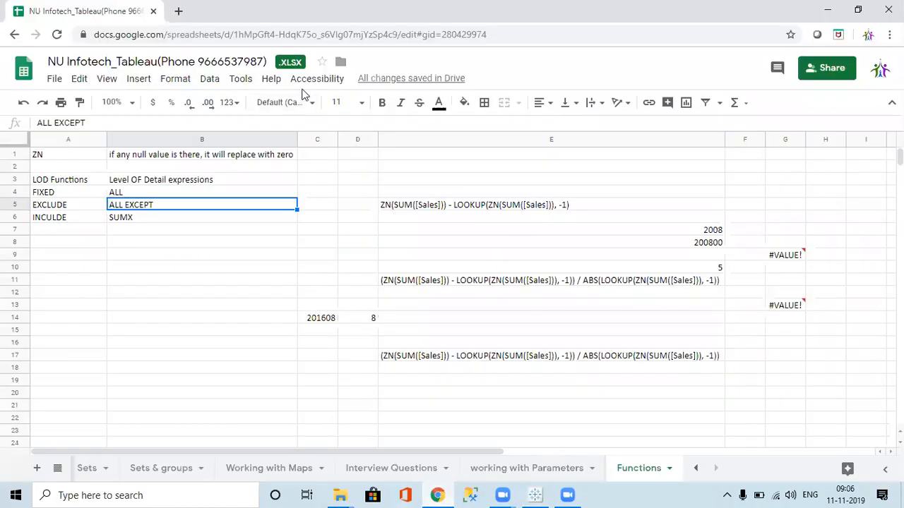
{"action": "left_click", "coordinate": [181, 12]}
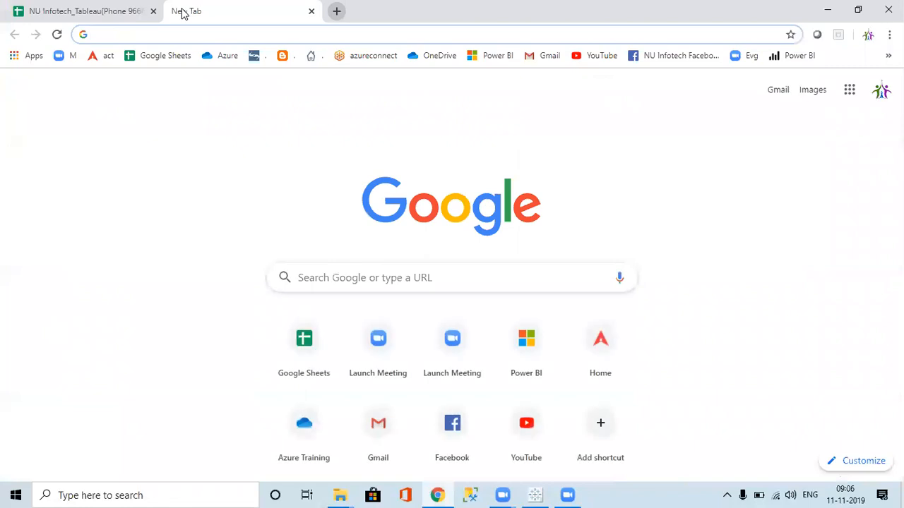
{"action": "type", "text": "passth"}
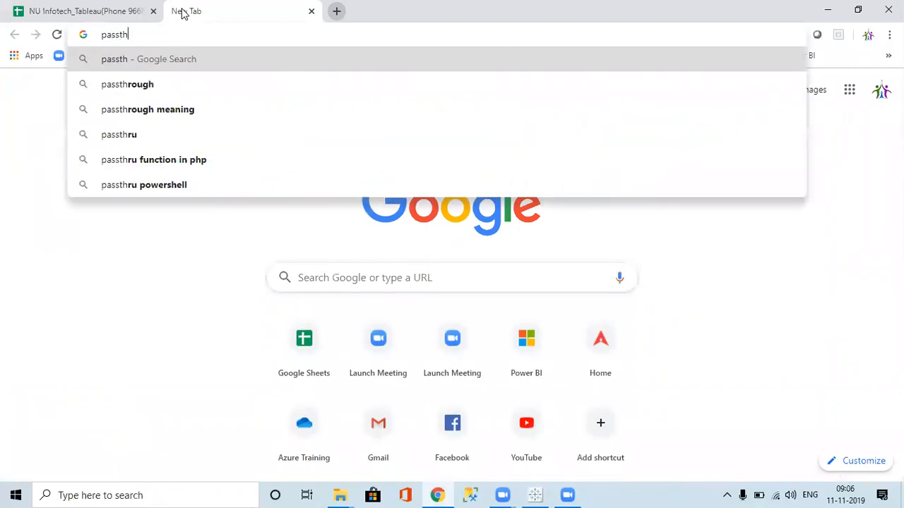
{"action": "type", "text": "rough"}
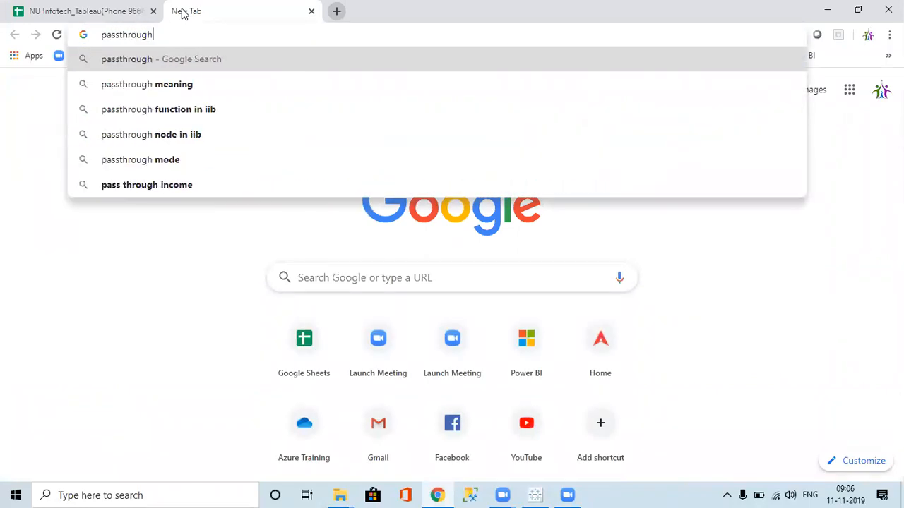
{"action": "key", "text": "Home"}
{"action": "type", "text": "table"}
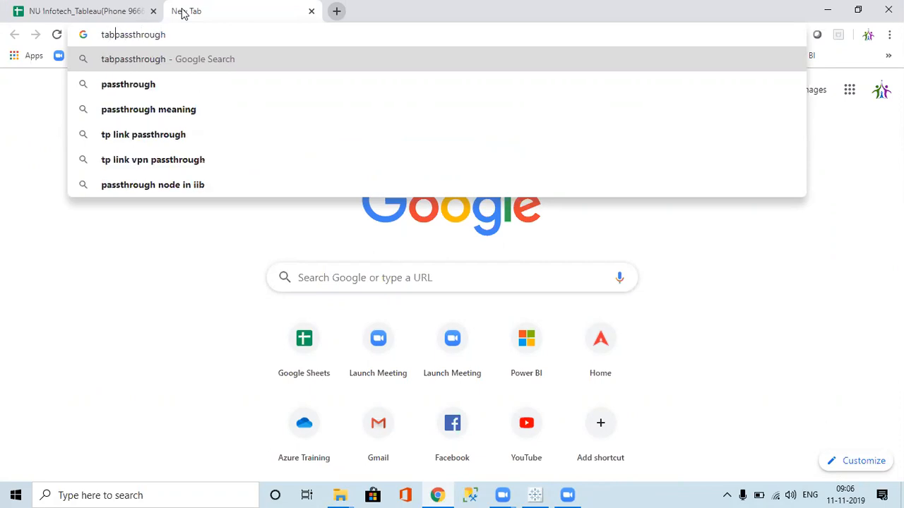
{"action": "type", "text": "au"}
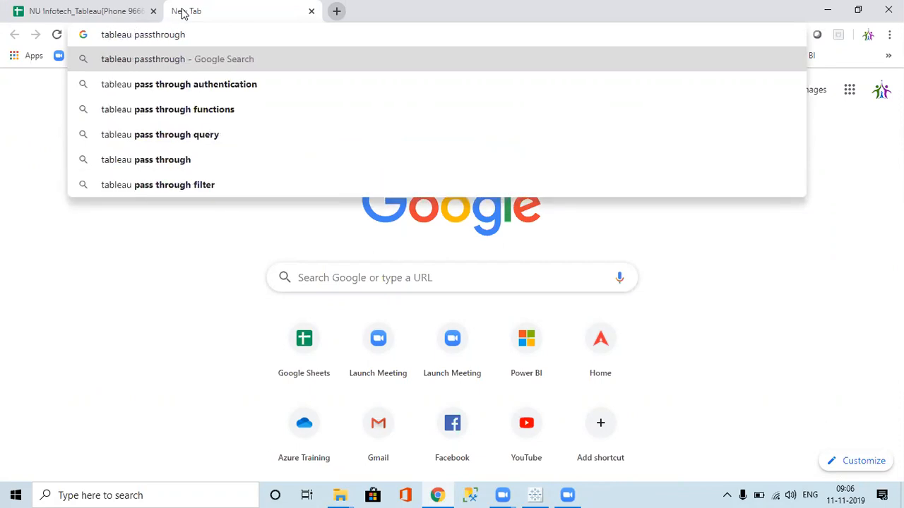
{"action": "key", "text": "Return"}
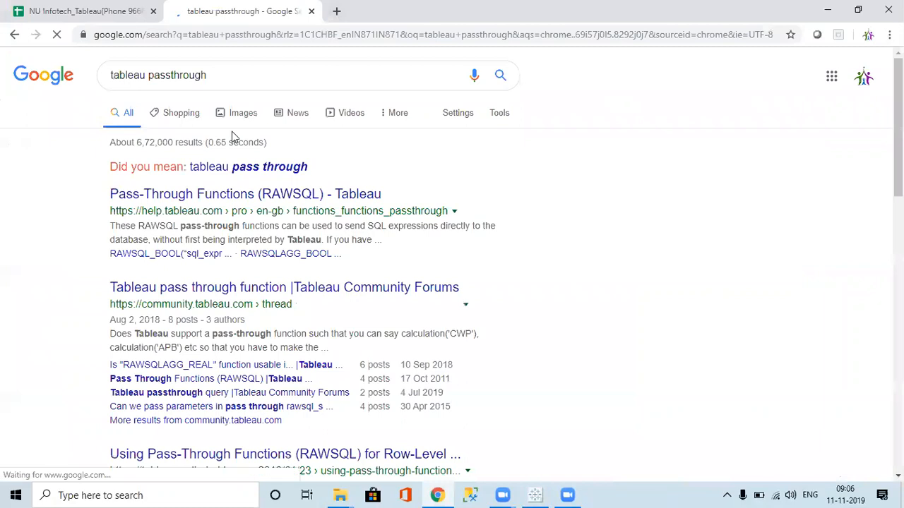
Refine the search to "tableau pass through functions" and open the Tableau help article Pass-Through Functions (RAWSQL)
{"action": "left_click", "coordinate": [239, 81]}
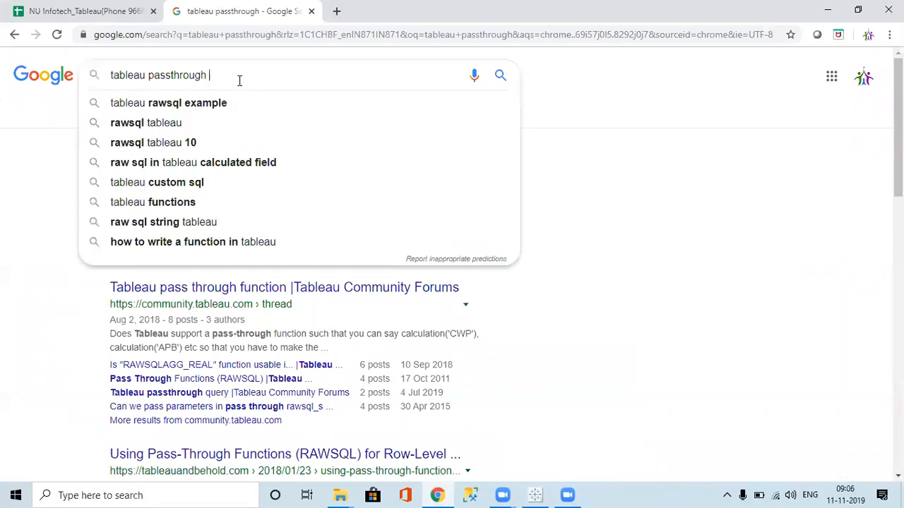
{"action": "type", "text": "fun"}
{"action": "left_click", "coordinate": [230, 107]}
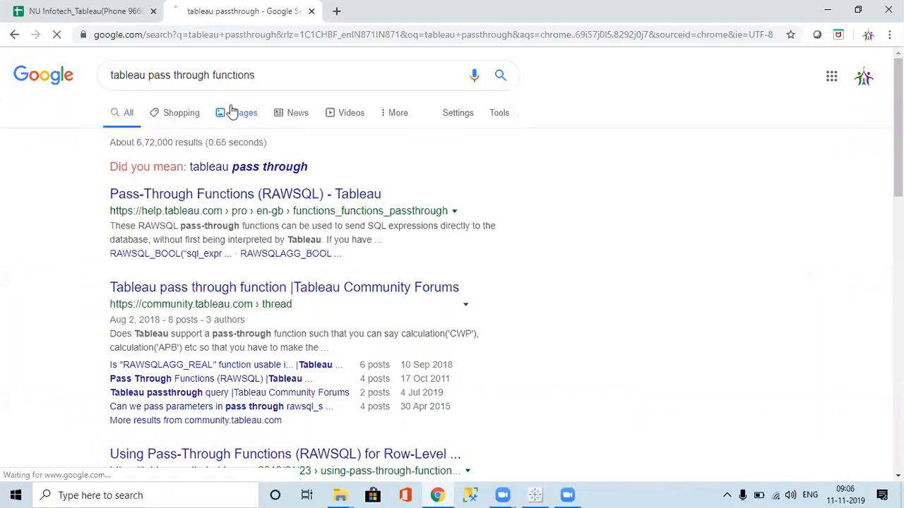
{"action": "left_click", "coordinate": [252, 169]}
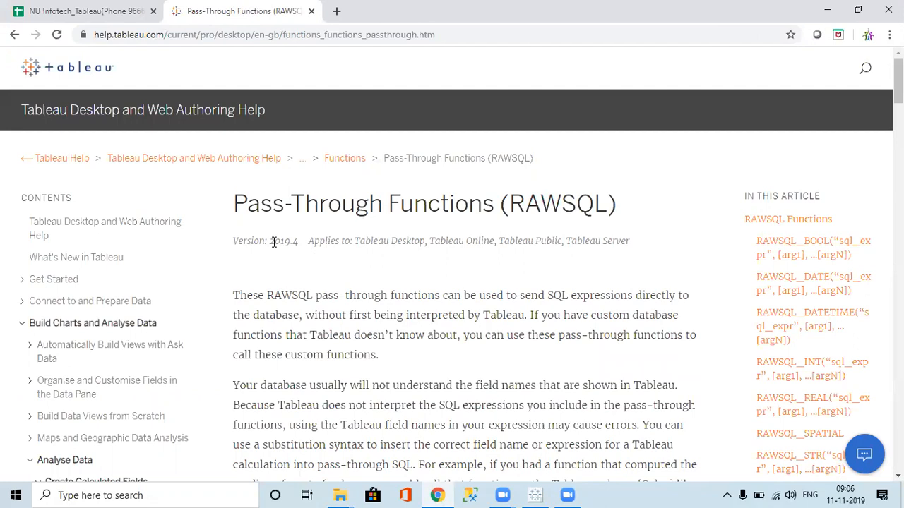
Read the article's version, its introduction to pass-through functions, and the syntax and examples of the RAWSQL and RAWSQLAGG functions
{"action": "left_click_drag", "start_coordinate": [268, 241], "coordinate": [300, 251]}
{"action": "left_click", "coordinate": [396, 223]}
{"action": "scroll", "coordinate": [438, 359], "scroll_direction": "down", "scroll_amount": 3}
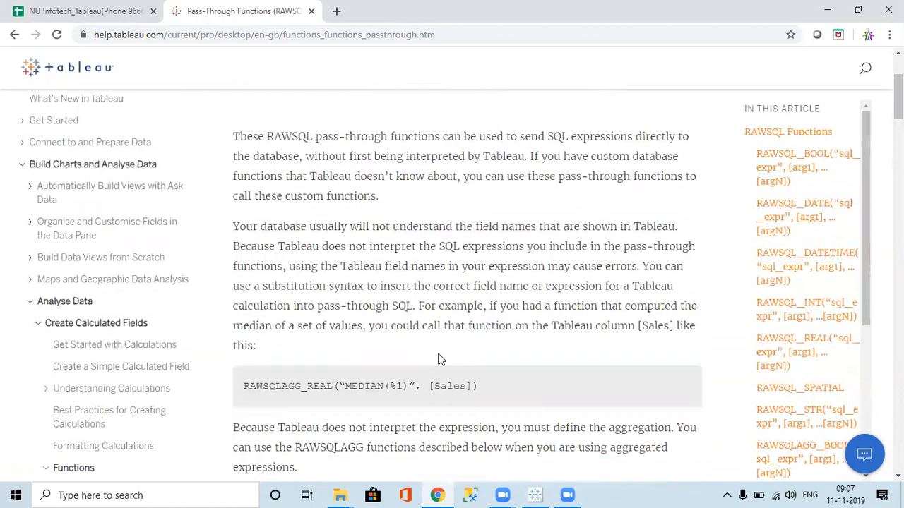
{"action": "scroll", "coordinate": [437, 360], "scroll_direction": "down", "scroll_amount": 3}
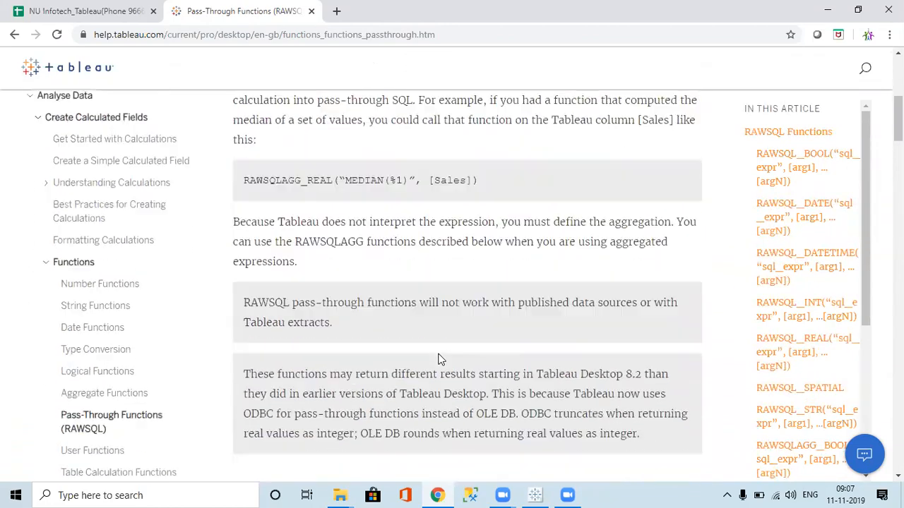
{"action": "scroll", "coordinate": [438, 359], "scroll_direction": "down", "scroll_amount": 8}
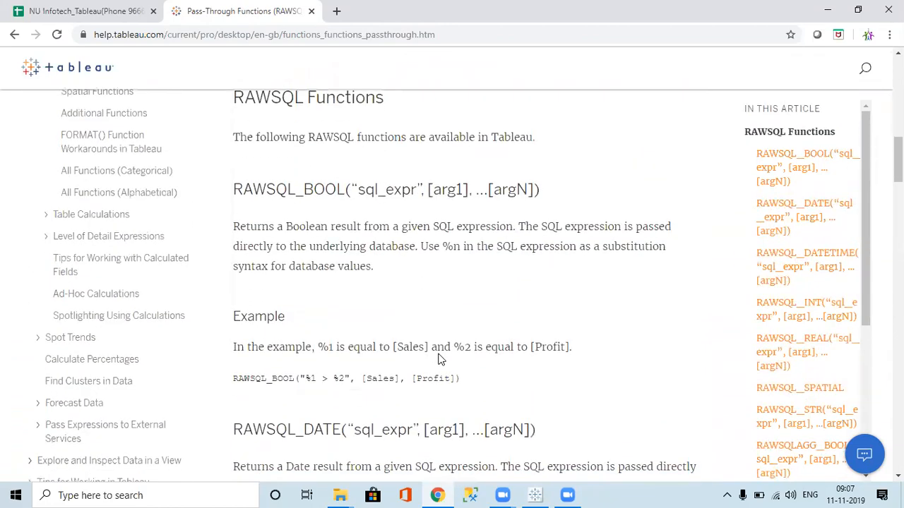
{"action": "scroll", "coordinate": [438, 359], "scroll_direction": "down", "scroll_amount": 14}
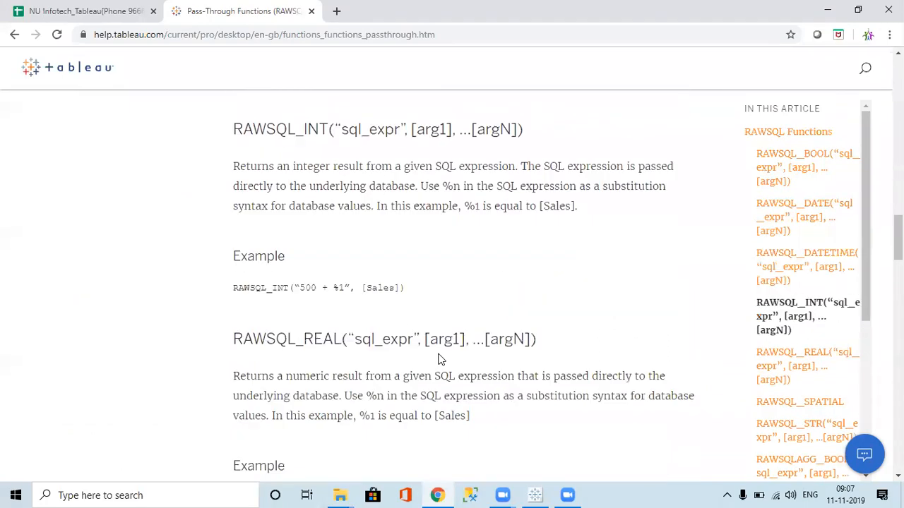
{"action": "scroll", "coordinate": [439, 353], "scroll_direction": "down", "scroll_amount": 9}
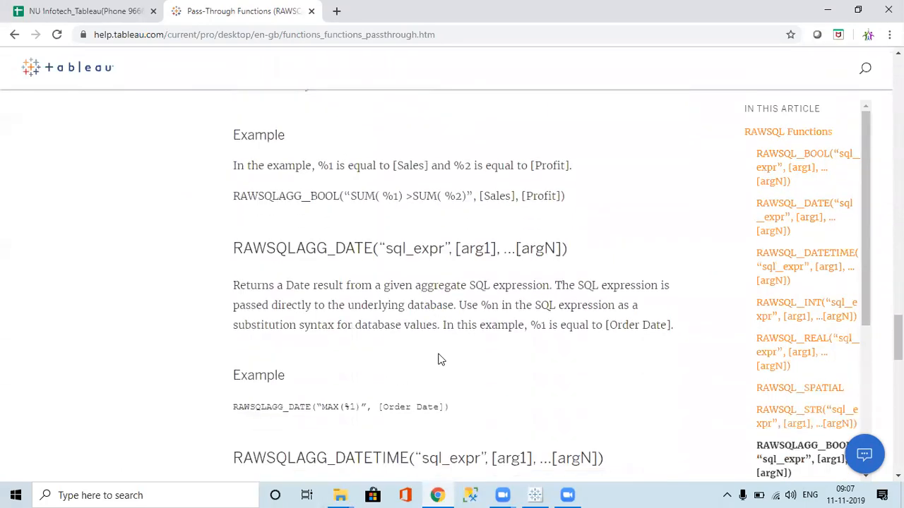
{"action": "scroll", "coordinate": [439, 353], "scroll_direction": "down", "scroll_amount": 14}
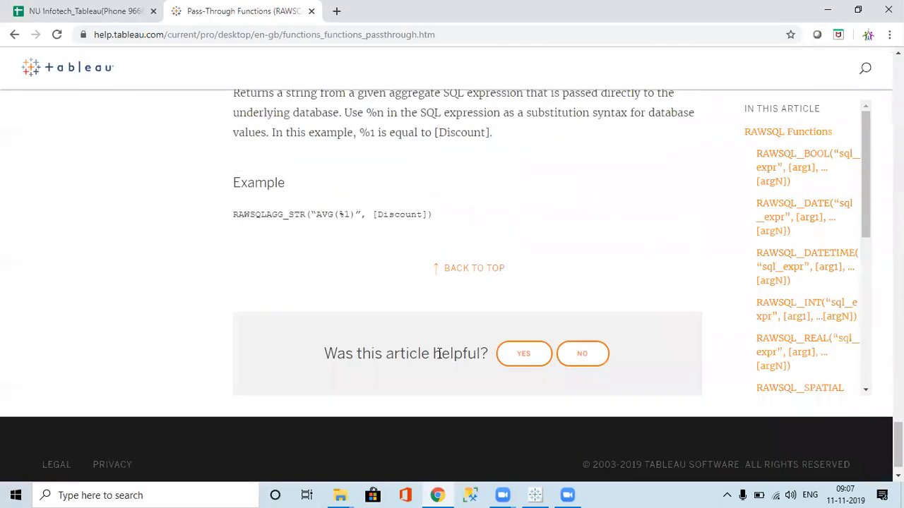
{"action": "scroll", "coordinate": [438, 359], "scroll_direction": "up", "scroll_amount": 12}
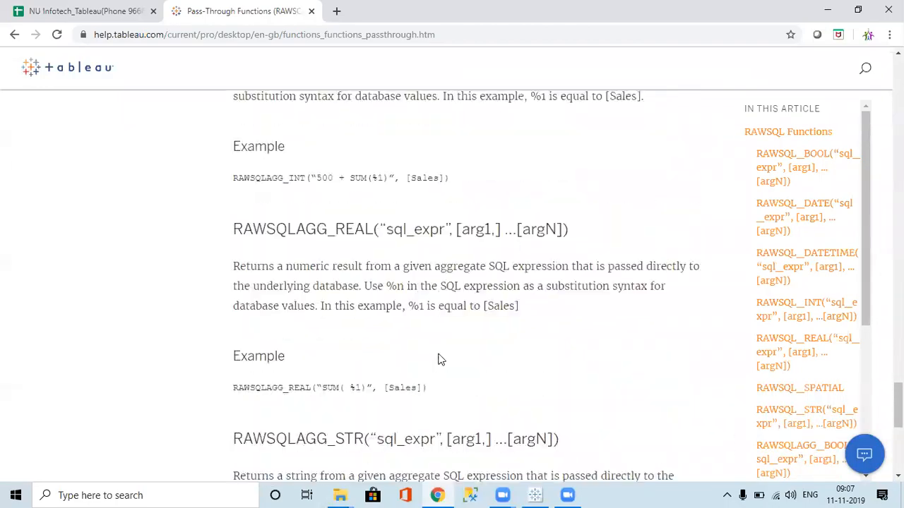
{"action": "scroll", "coordinate": [438, 353], "scroll_direction": "up", "scroll_amount": 20}
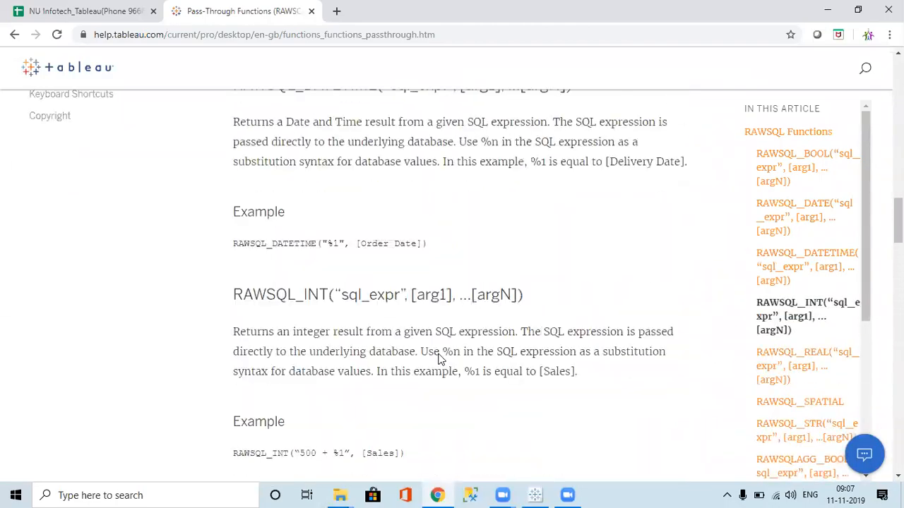
{"action": "scroll", "coordinate": [439, 353], "scroll_direction": "up", "scroll_amount": 10}
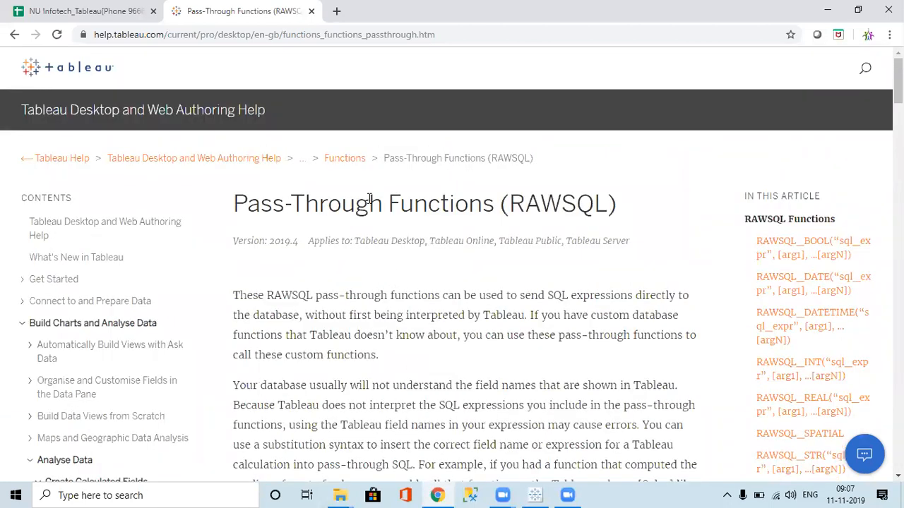
Switch back to Tableau, read the USERNAME description in the User function category, and close the calculation editor without saving
{"action": "key", "text": "alt+Tab"}
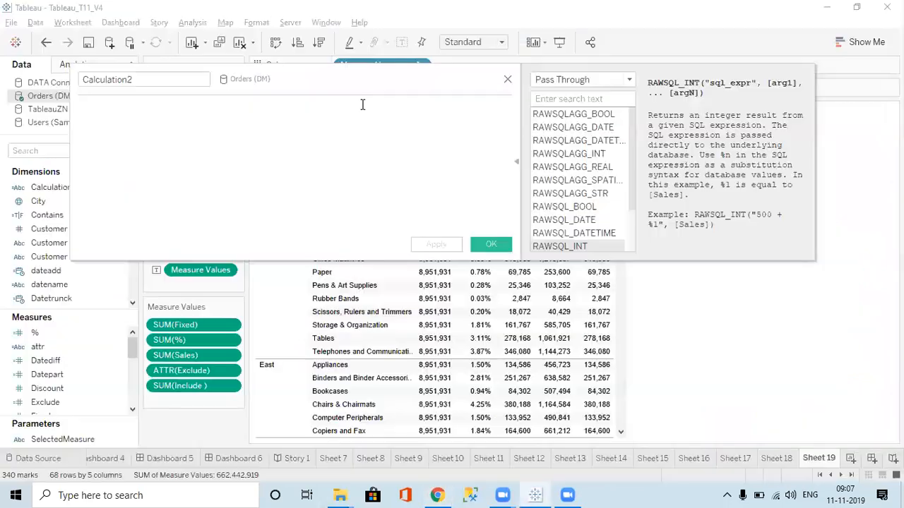
{"action": "left_click", "coordinate": [597, 79]}
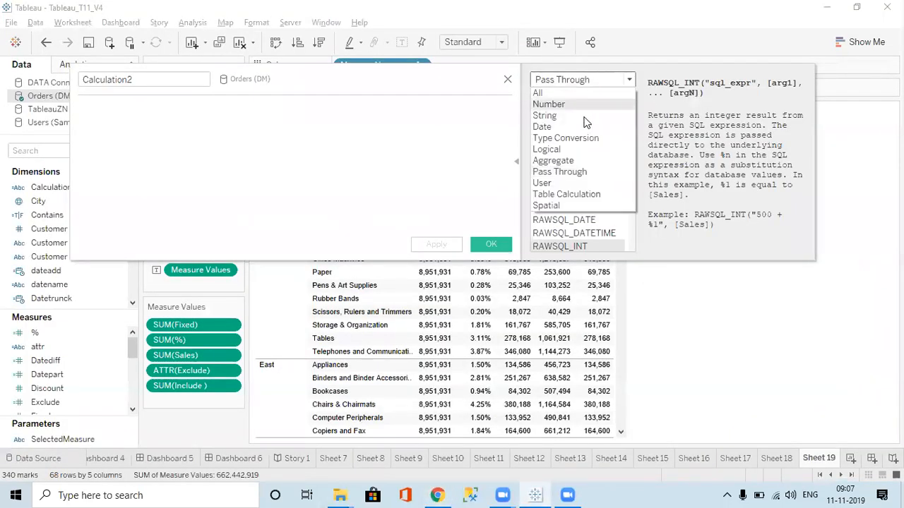
{"action": "left_click", "coordinate": [569, 184]}
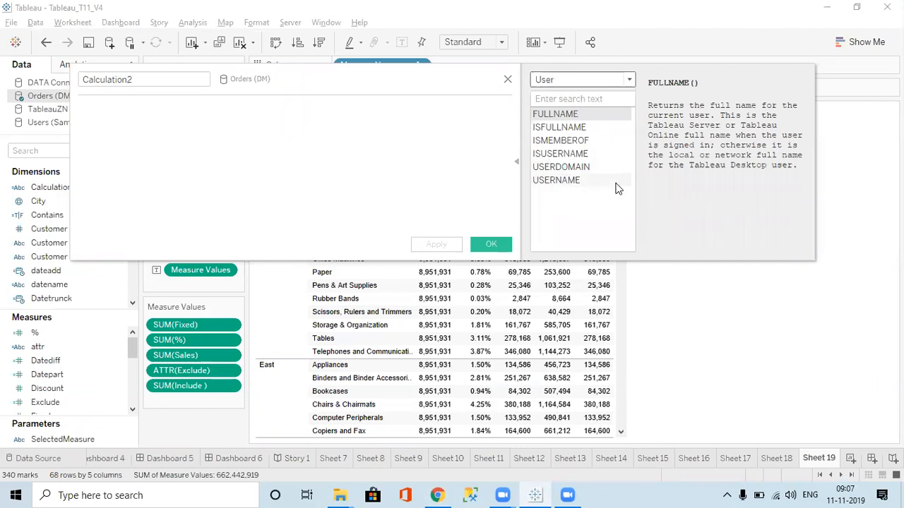
{"action": "left_click", "coordinate": [558, 180]}
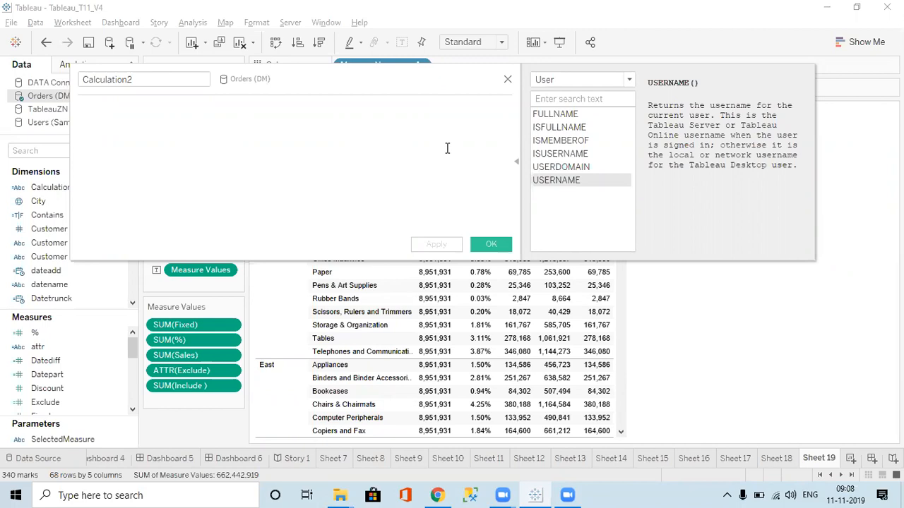
{"action": "left_click", "coordinate": [507, 80]}
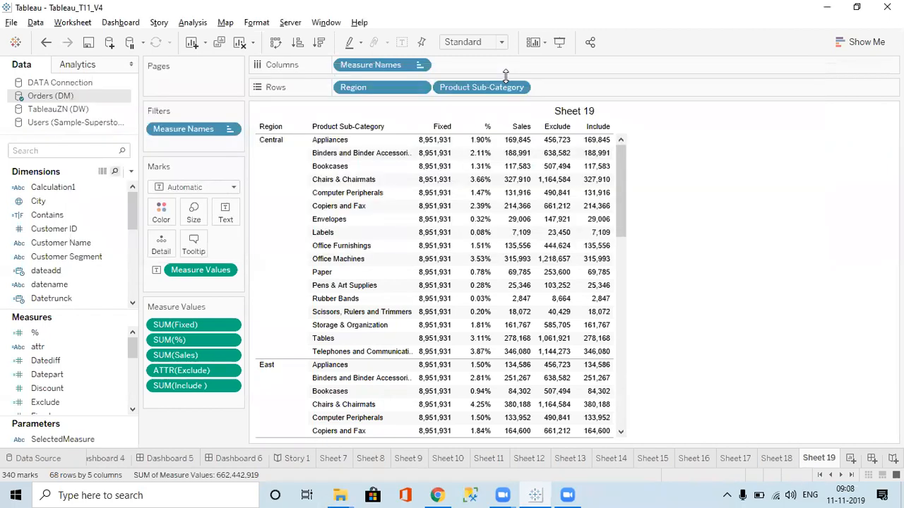
{"action": "left_click", "coordinate": [63, 460]}
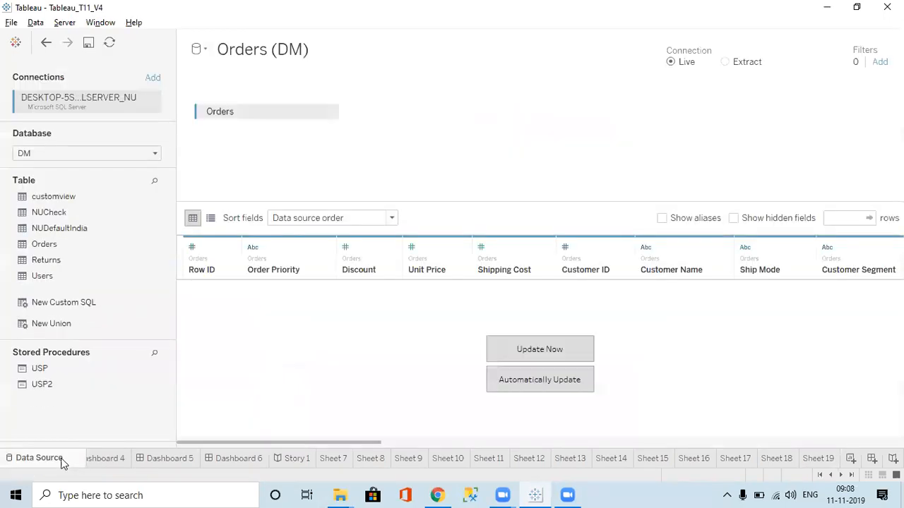
{"action": "left_click", "coordinate": [880, 63]}
{"action": "left_click", "coordinate": [312, 278]}
{"action": "left_click", "coordinate": [379, 143]}
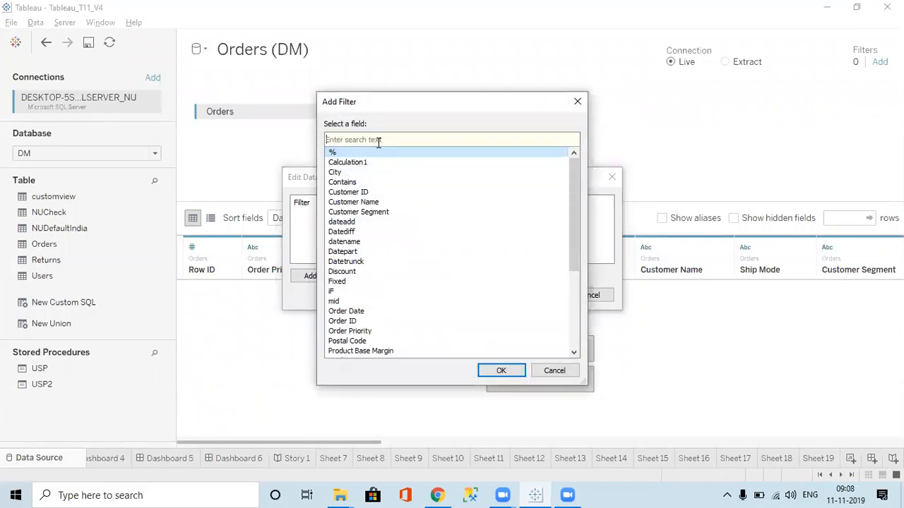
{"action": "type", "text": "man"}
{"action": "key", "text": "BackSpace"}
{"action": "key", "text": "BackSpace"}
{"action": "key", "text": "BackSpace"}
{"action": "key", "text": "Escape"}
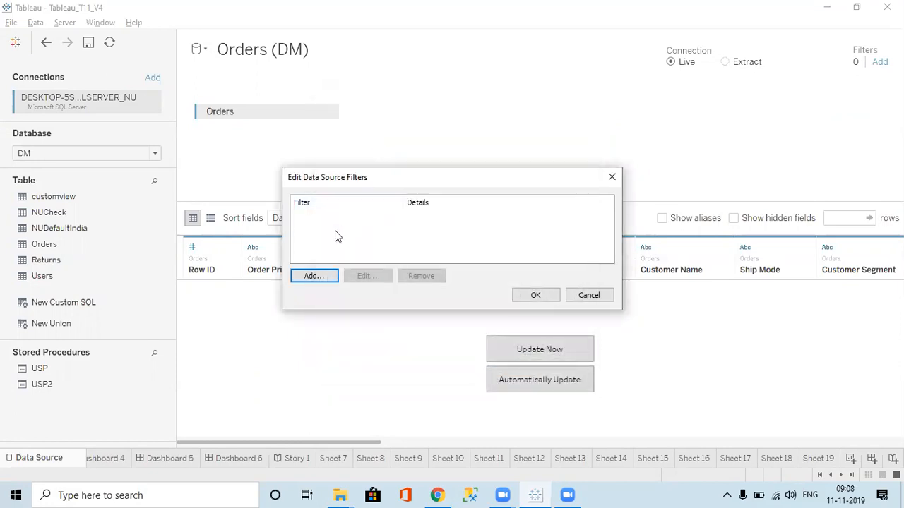
{"action": "left_click", "coordinate": [311, 274]}
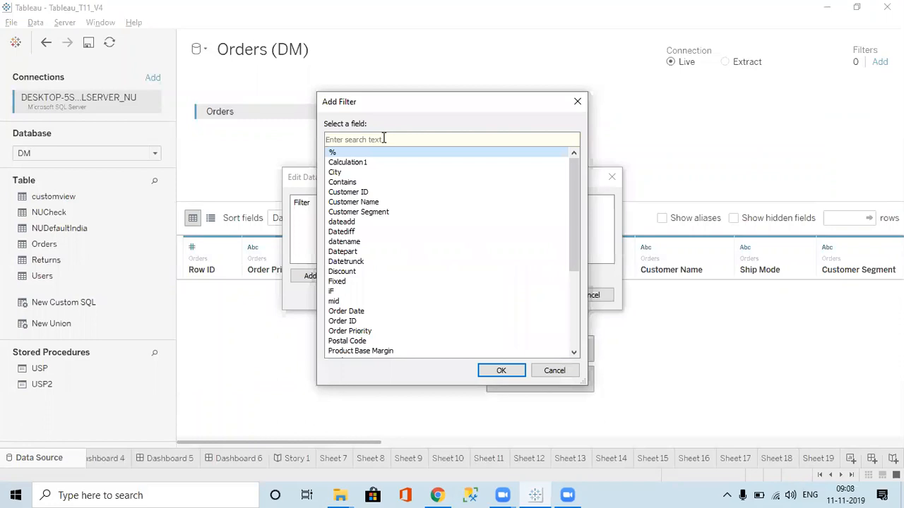
{"action": "key", "text": "Escape"}
{"action": "key", "text": "Escape"}
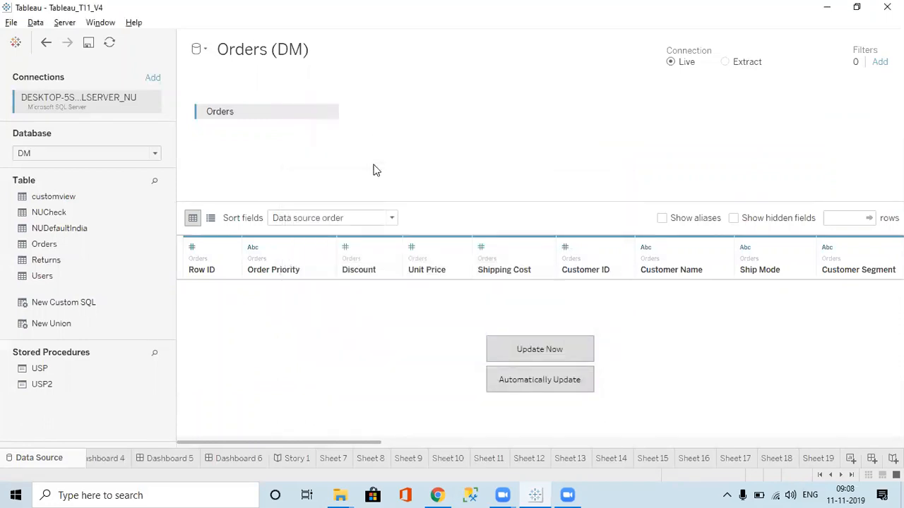
{"action": "left_click", "coordinate": [850, 474]}
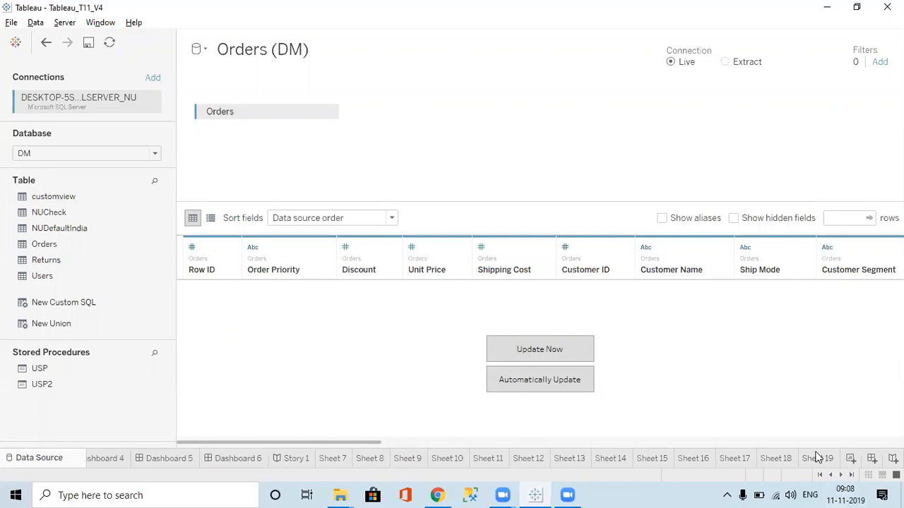
{"action": "left_click", "coordinate": [817, 458]}
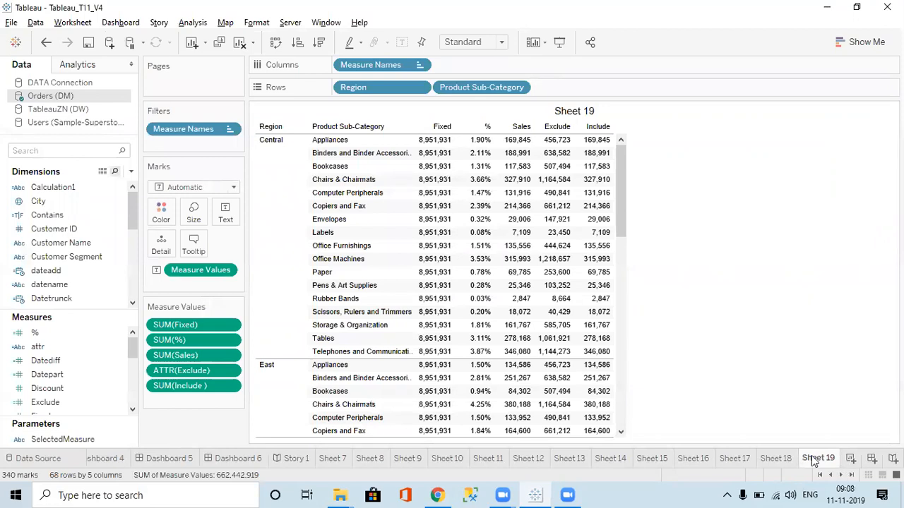
Add a new worksheet after Sheet 19 and start a calculated field on the Orders (DM) data source
{"action": "left_click", "coordinate": [850, 458]}
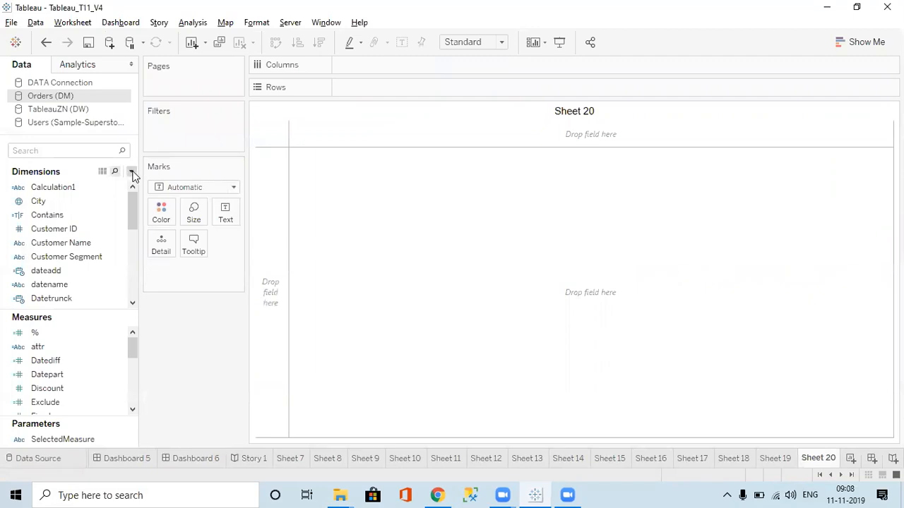
{"action": "left_click", "coordinate": [132, 171]}
{"action": "left_click", "coordinate": [102, 188]}
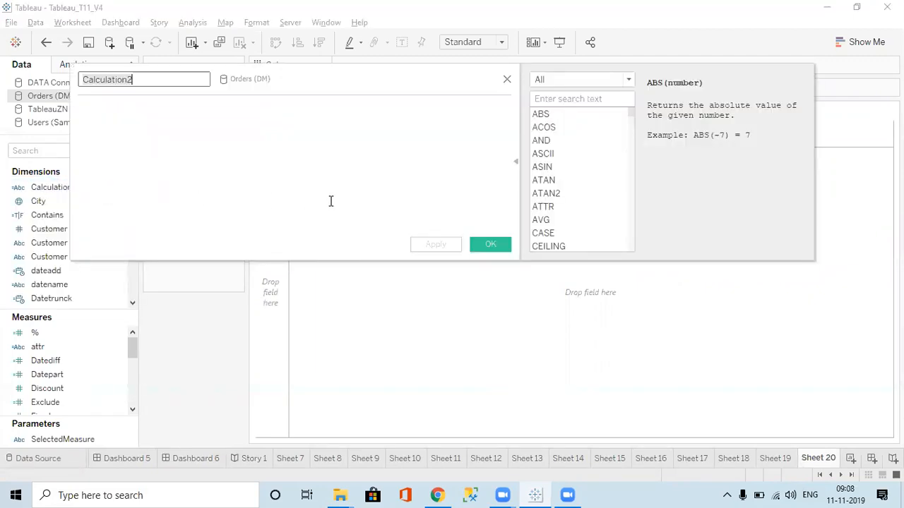
Read the descriptions of the User functions USERNAME, USERDOMAIN, ISUSERNAME, ISMEMBEROF, ISFULLNAME and FULLNAME
{"action": "left_click", "coordinate": [595, 79]}
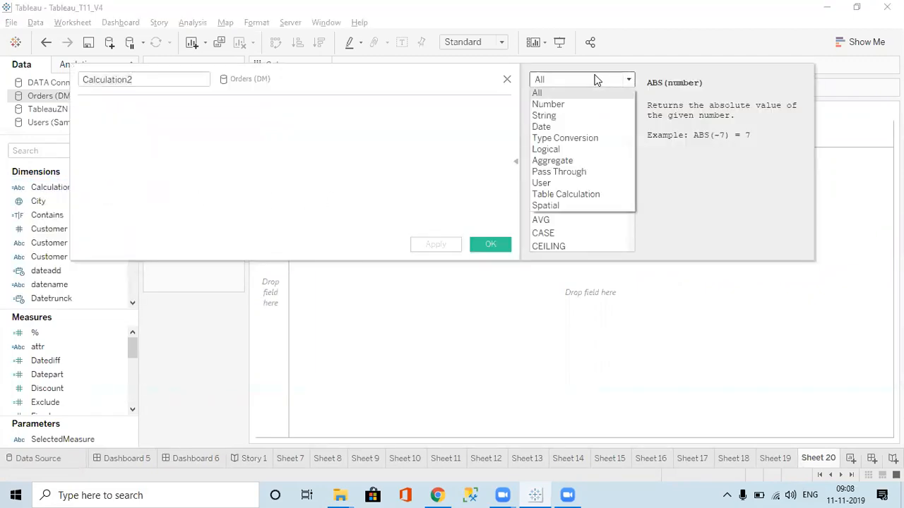
{"action": "left_click", "coordinate": [556, 181]}
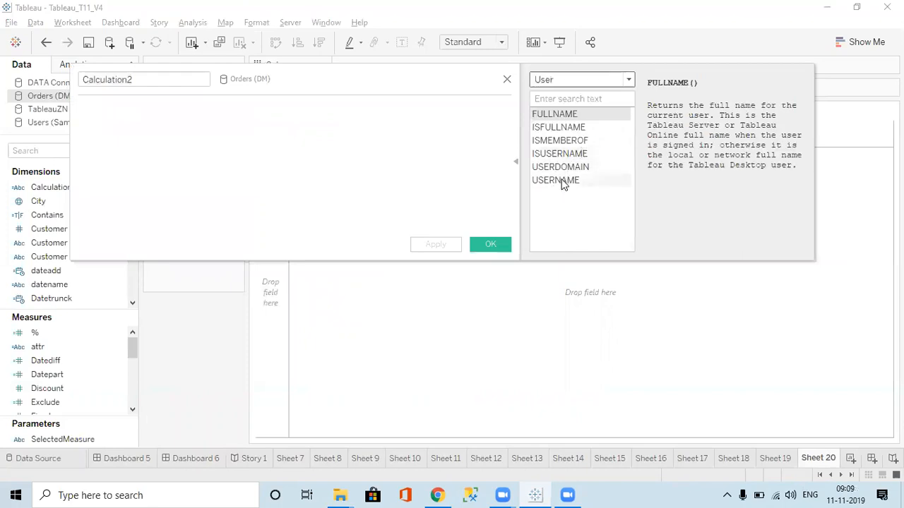
{"action": "left_click", "coordinate": [563, 181]}
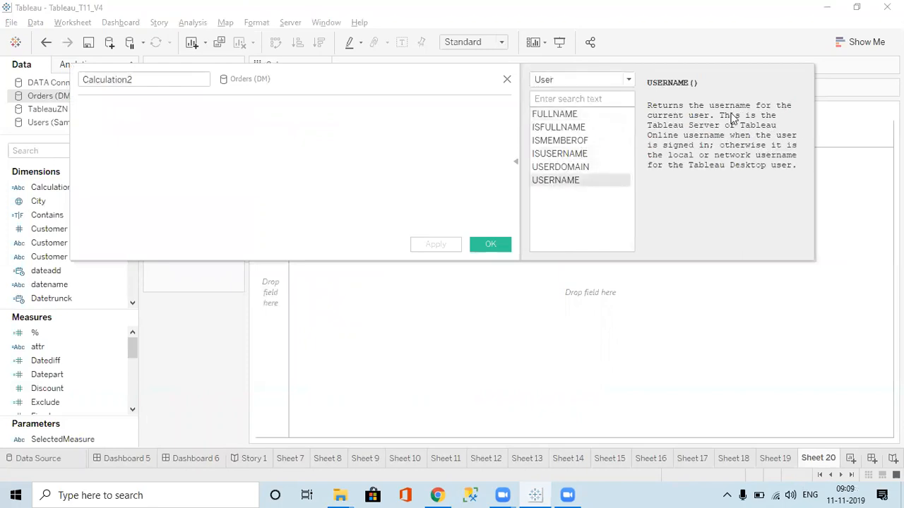
{"action": "left_click", "coordinate": [558, 155]}
{"action": "left_click", "coordinate": [558, 168]}
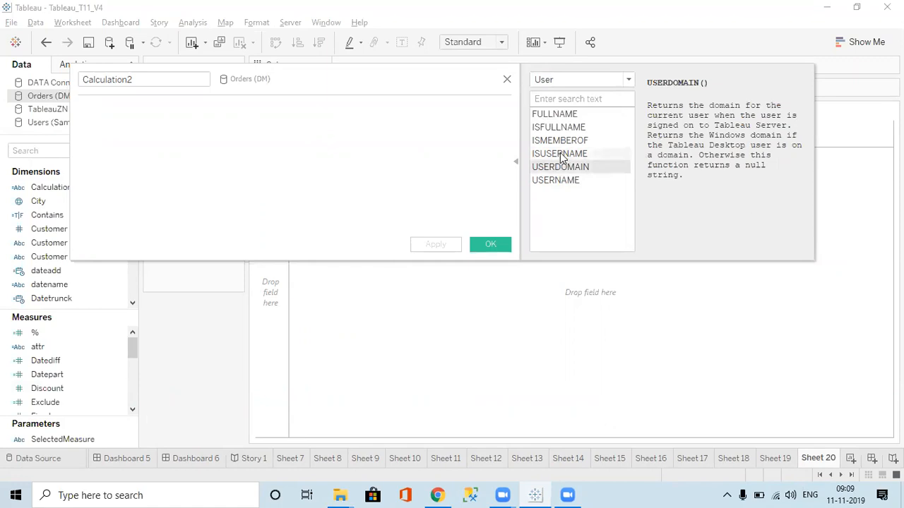
{"action": "left_click", "coordinate": [561, 153]}
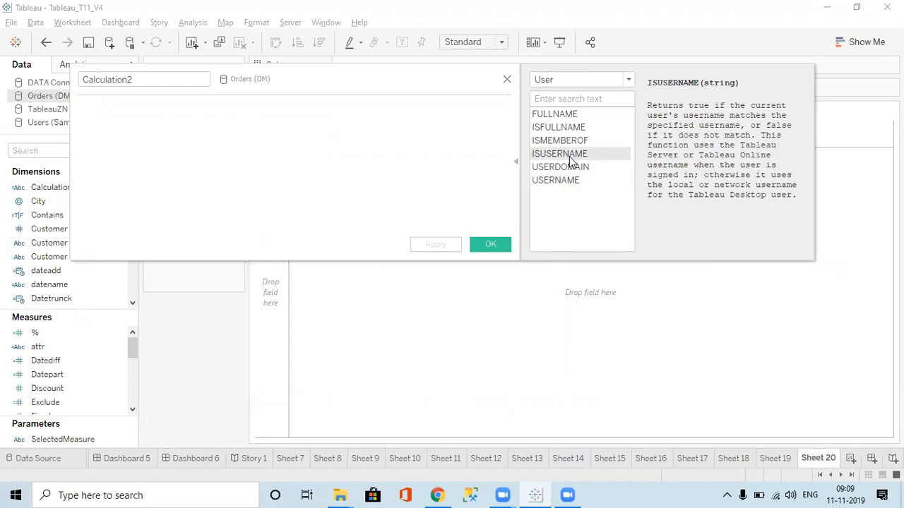
{"action": "left_click", "coordinate": [548, 141]}
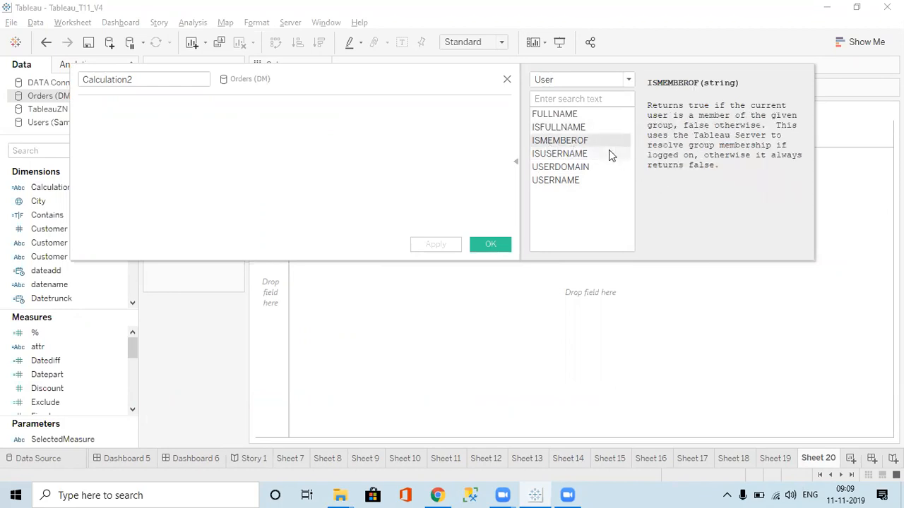
{"action": "left_click", "coordinate": [562, 128]}
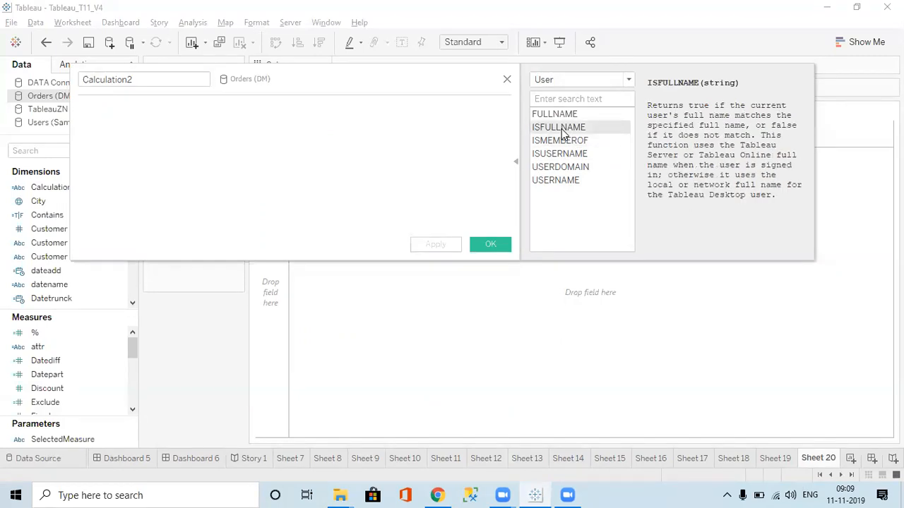
{"action": "left_click", "coordinate": [559, 115]}
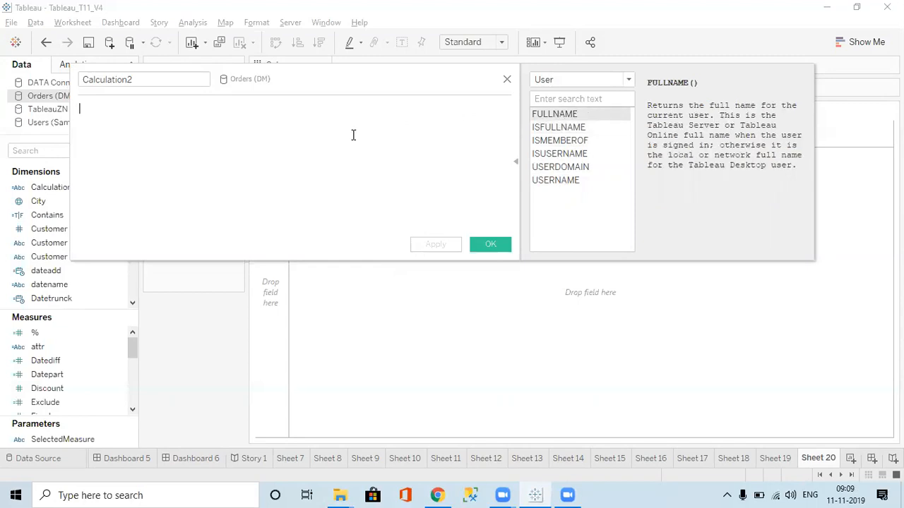
Save the calculation as Fullname with the formula FULLNAME() and add the field to the rows of Sheet 20
{"action": "type", "text": "full"}
{"action": "key", "text": "Return"}
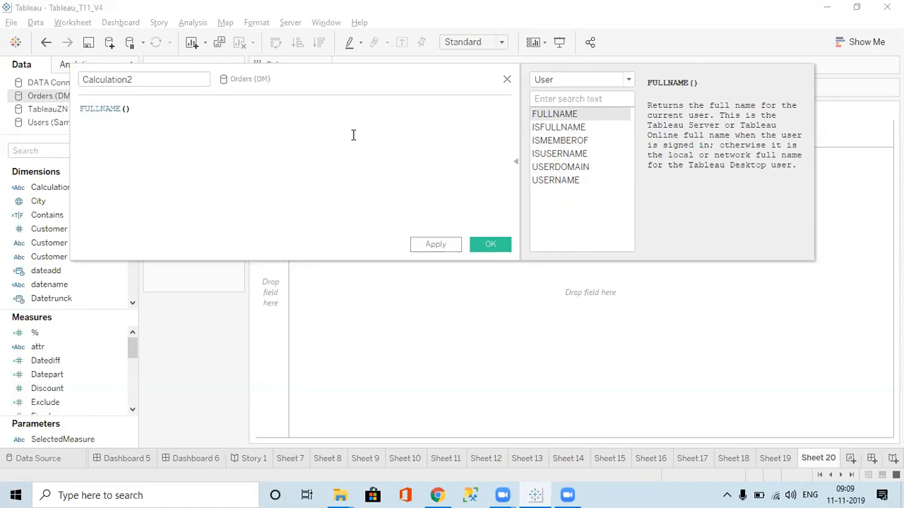
{"action": "left_click", "coordinate": [161, 78]}
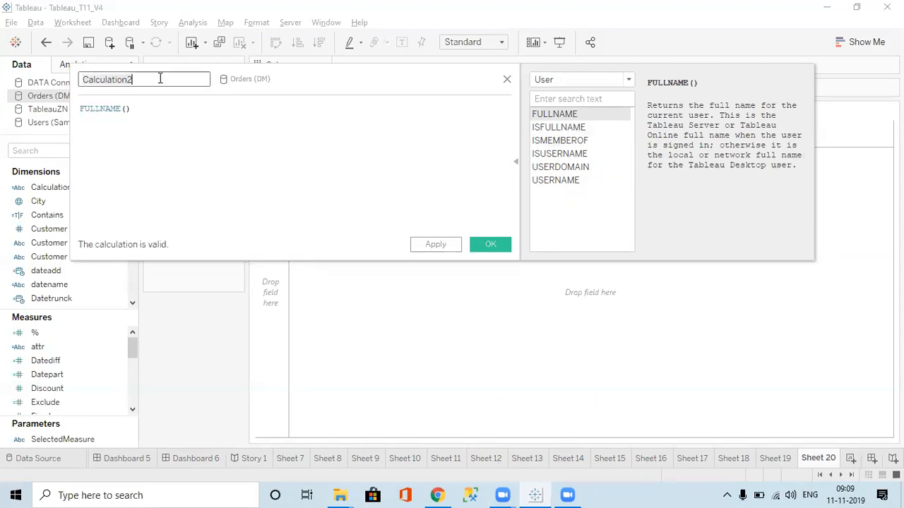
{"action": "type", "text": "Fullname"}
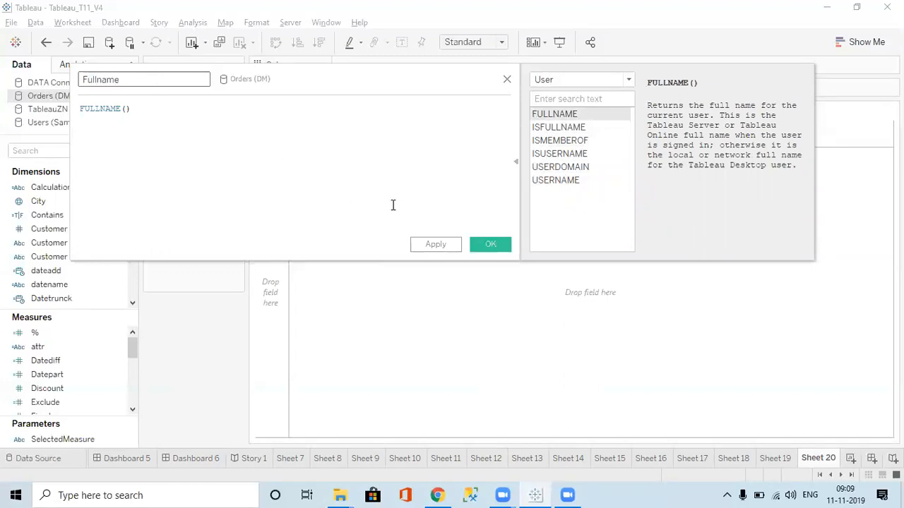
{"action": "left_click", "coordinate": [434, 247]}
{"action": "left_click", "coordinate": [487, 245]}
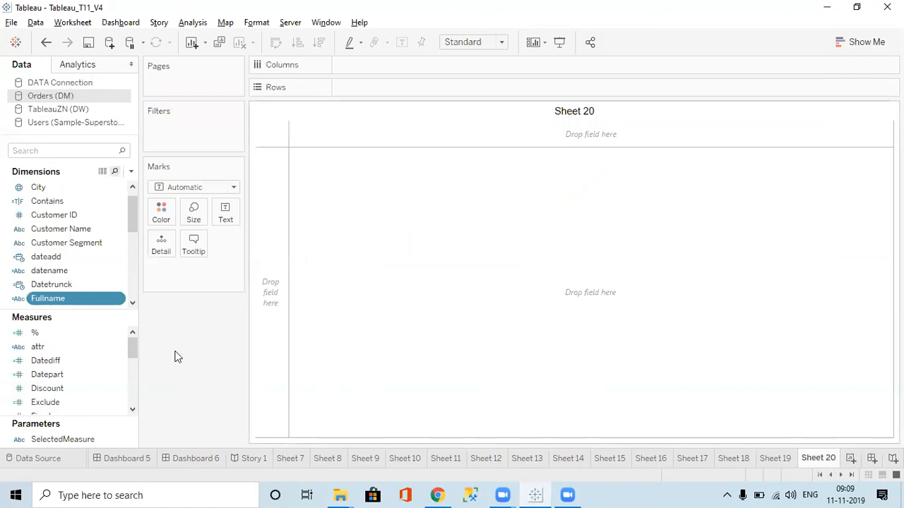
{"action": "double_click", "coordinate": [73, 295]}
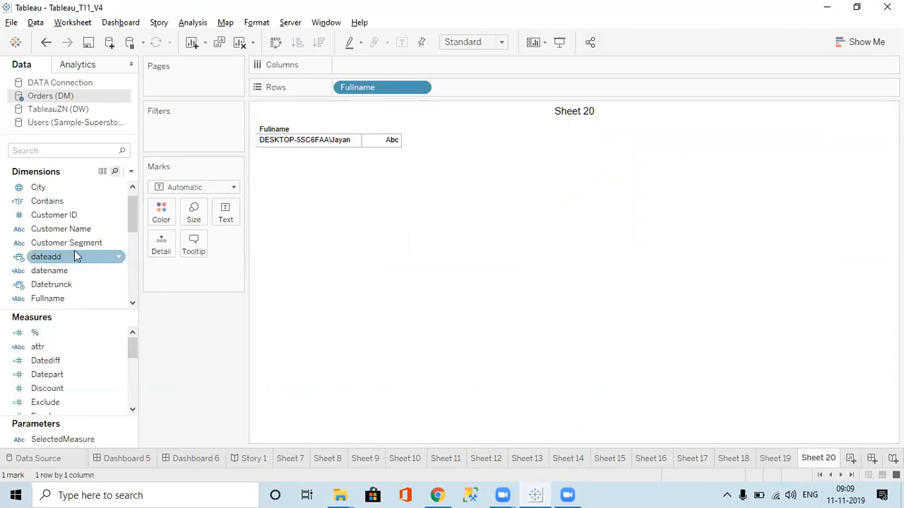
Create a calculated field named Username with the formula USERNAME() and add it to the rows after Fullname
{"action": "left_click", "coordinate": [132, 173]}
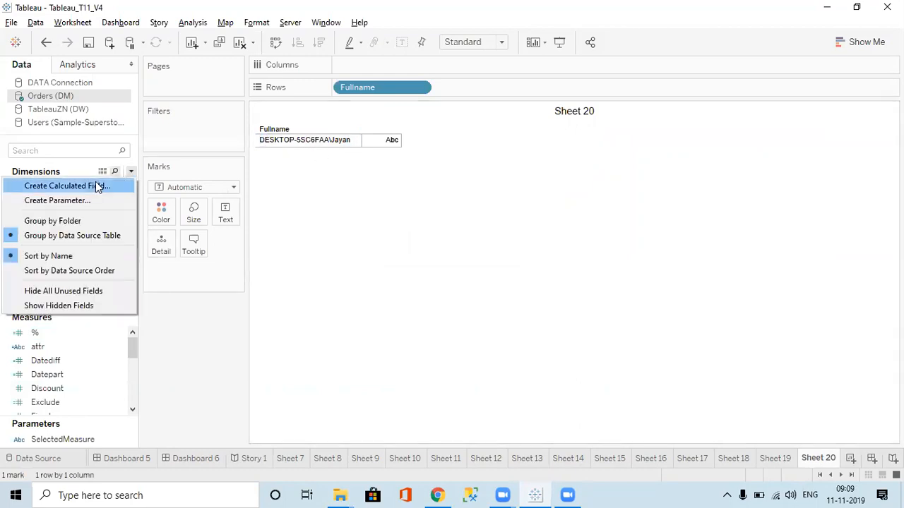
{"action": "left_click", "coordinate": [94, 186]}
{"action": "type", "text": "Us"}
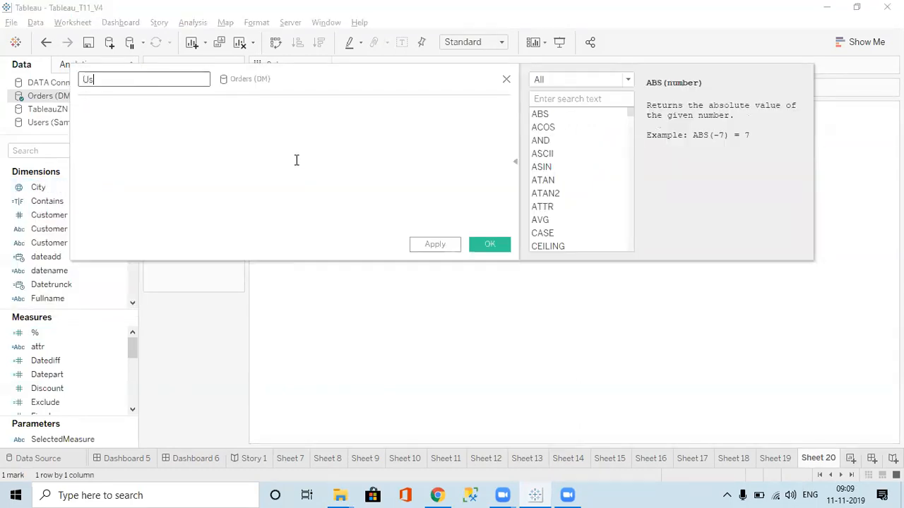
{"action": "type", "text": "ername"}
{"action": "key", "text": "Tab"}
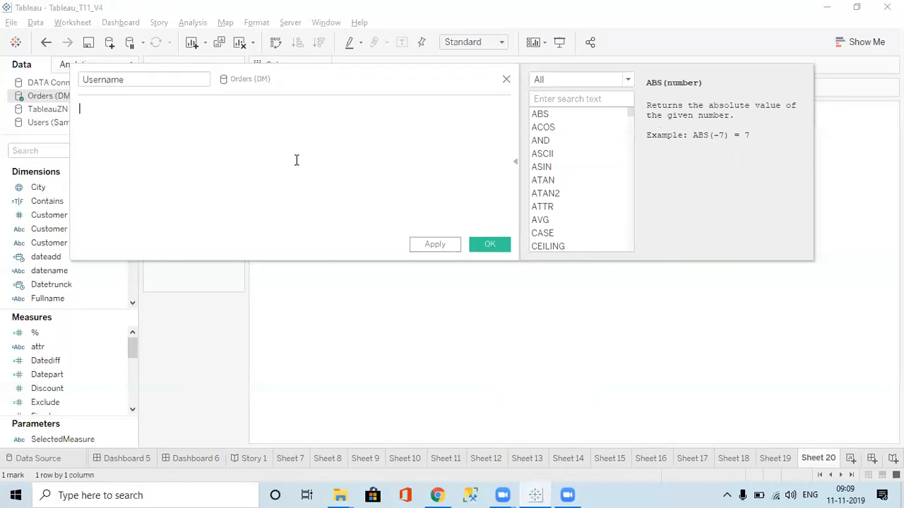
{"action": "left_click_drag", "start_coordinate": [307, 71], "coordinate": [393, 211]}
{"action": "type", "text": "use"}
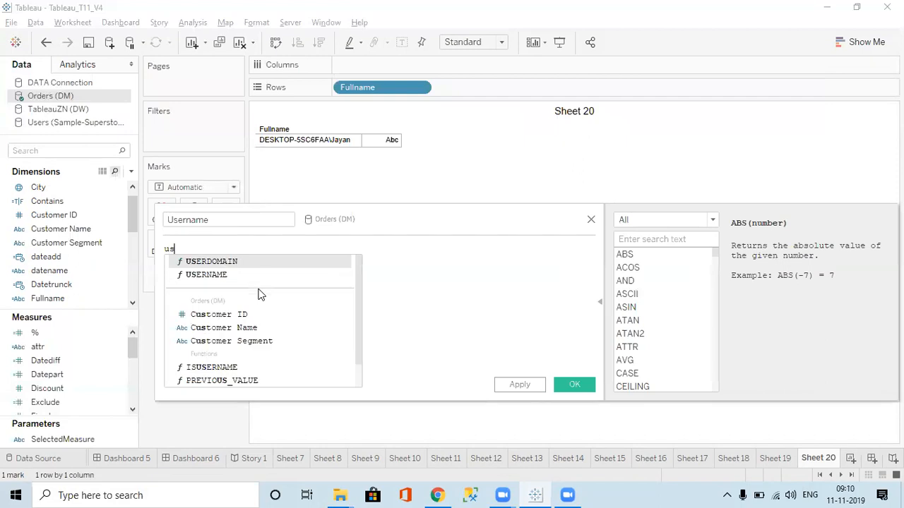
{"action": "key", "text": "Down"}
{"action": "key", "text": "Return"}
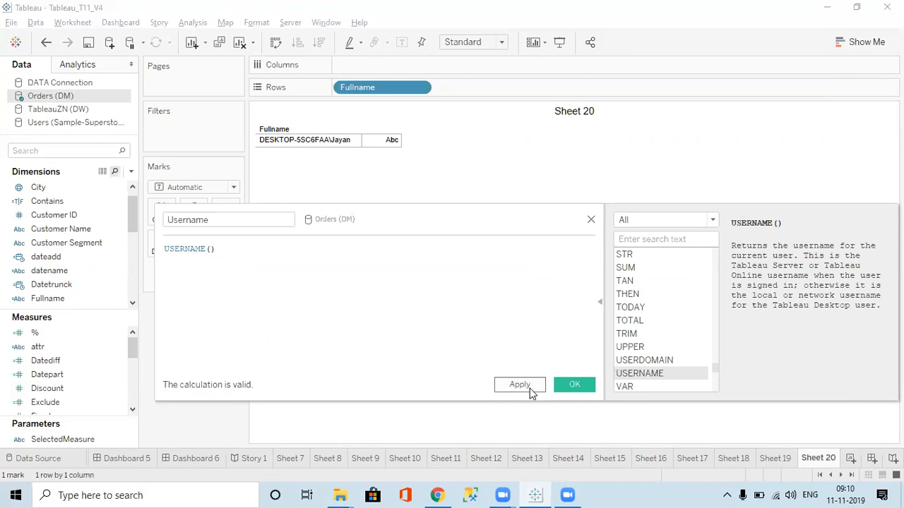
{"action": "left_click", "coordinate": [530, 390]}
{"action": "left_click", "coordinate": [574, 385]}
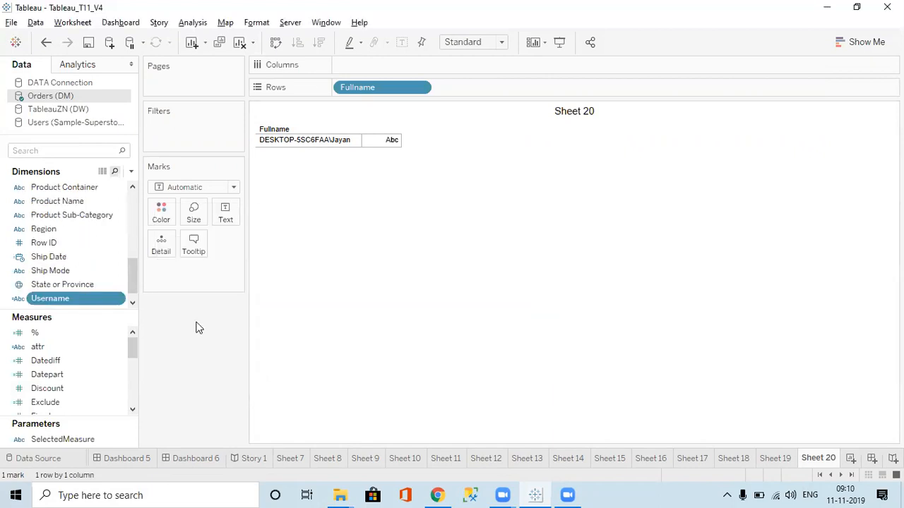
{"action": "double_click", "coordinate": [88, 296]}
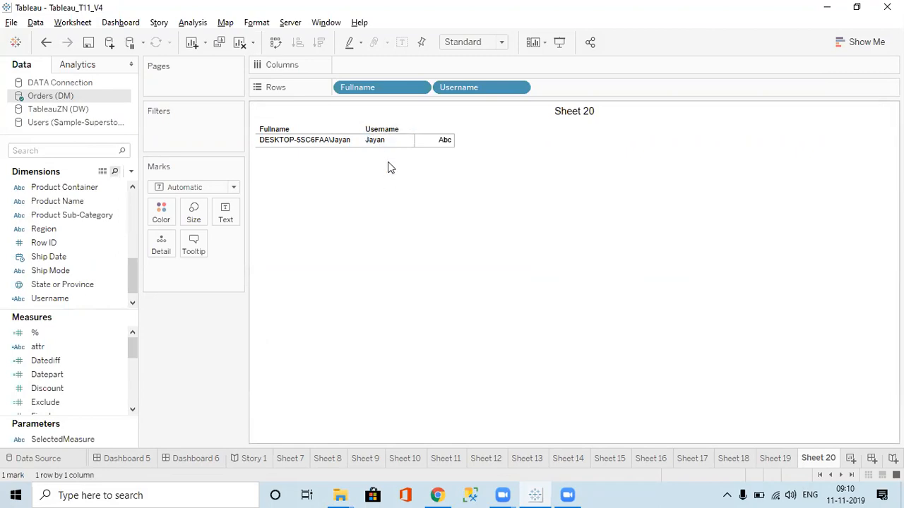
{"action": "left_click", "coordinate": [131, 172]}
{"action": "left_click", "coordinate": [87, 184]}
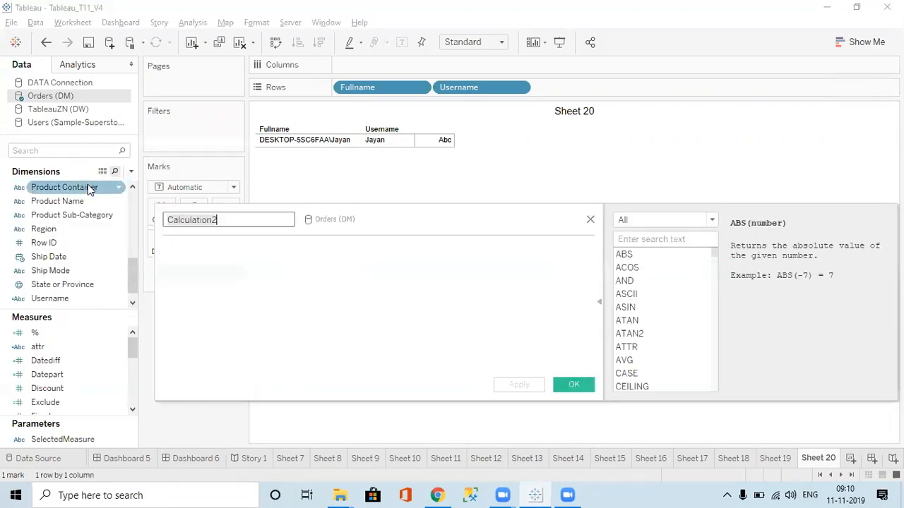
{"action": "key", "text": "Tab"}
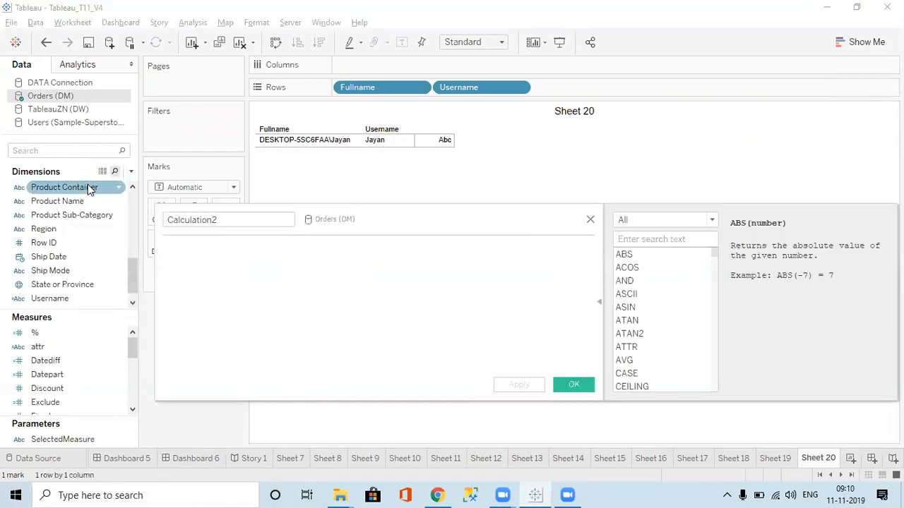
{"action": "type", "text": "user"}
{"action": "key", "text": "BackSpace"}
{"action": "key", "text": "BackSpace"}
{"action": "key", "text": "BackSpace"}
{"action": "key", "text": "BackSpace"}
{"action": "type", "text": "user"}
{"action": "key", "text": "BackSpace"}
{"action": "key", "text": "BackSpace"}
{"action": "key", "text": "BackSpace"}
{"action": "key", "text": "BackSpace"}
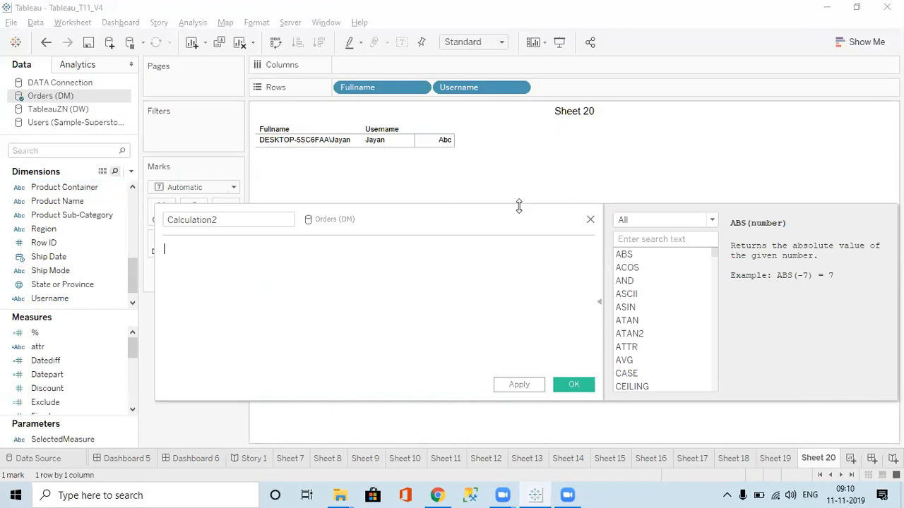
{"action": "left_click", "coordinate": [590, 219]}
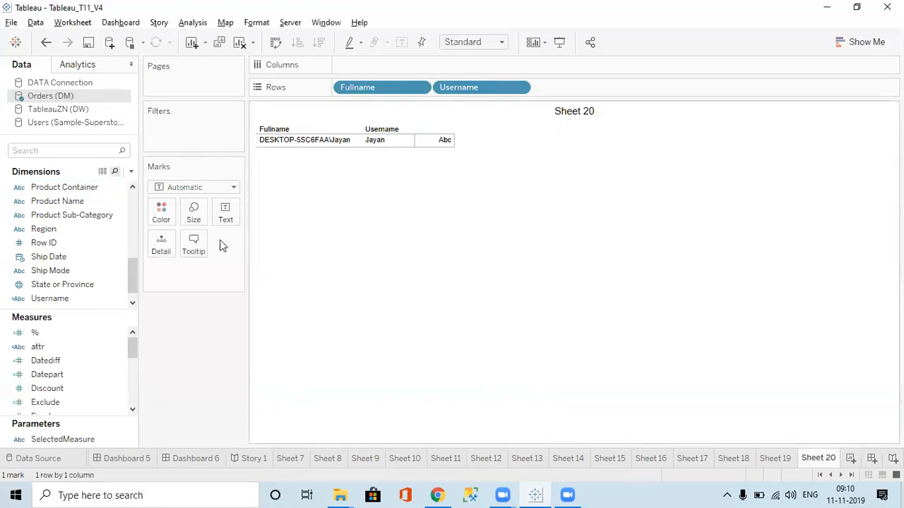
Start another calculated field on Orders (DM) and view the function lists of the Table Calculation and User categories
{"action": "left_click", "coordinate": [133, 172]}
{"action": "left_click", "coordinate": [106, 184]}
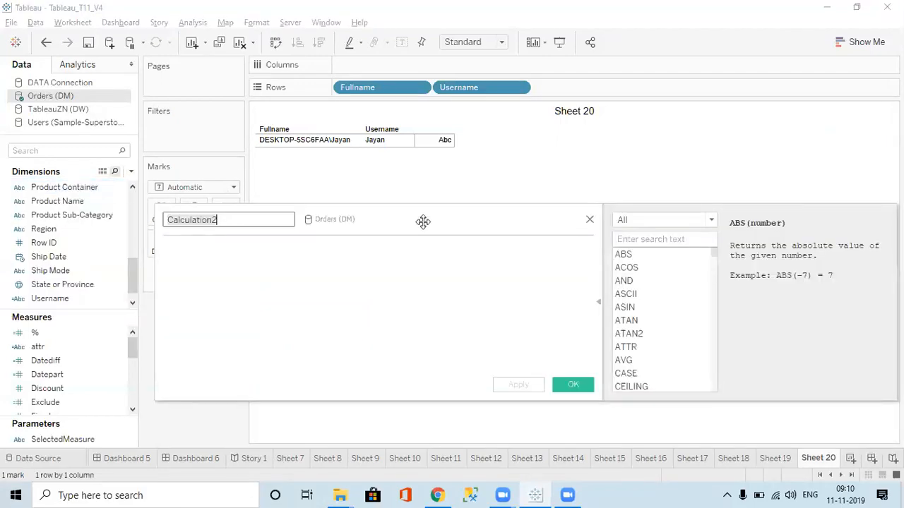
{"action": "left_click", "coordinate": [651, 220]}
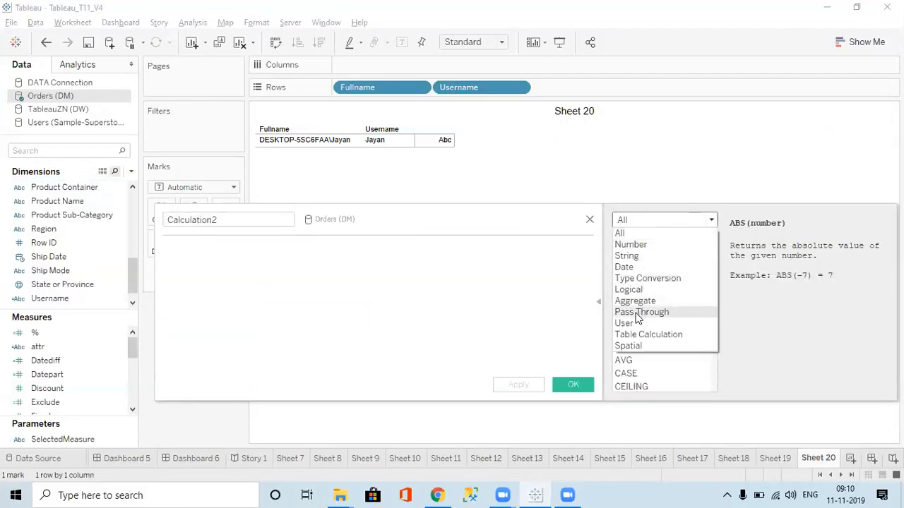
{"action": "left_click", "coordinate": [636, 334]}
{"action": "left_click", "coordinate": [653, 220]}
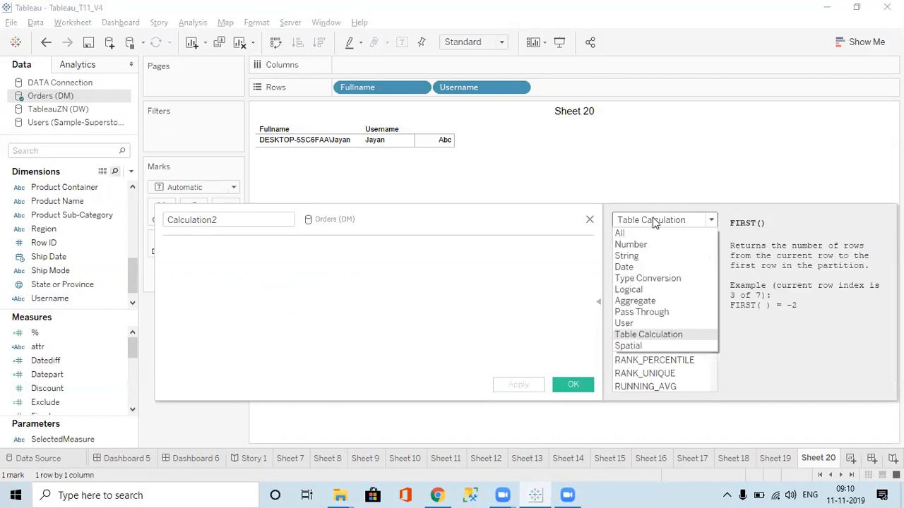
{"action": "left_click", "coordinate": [627, 323]}
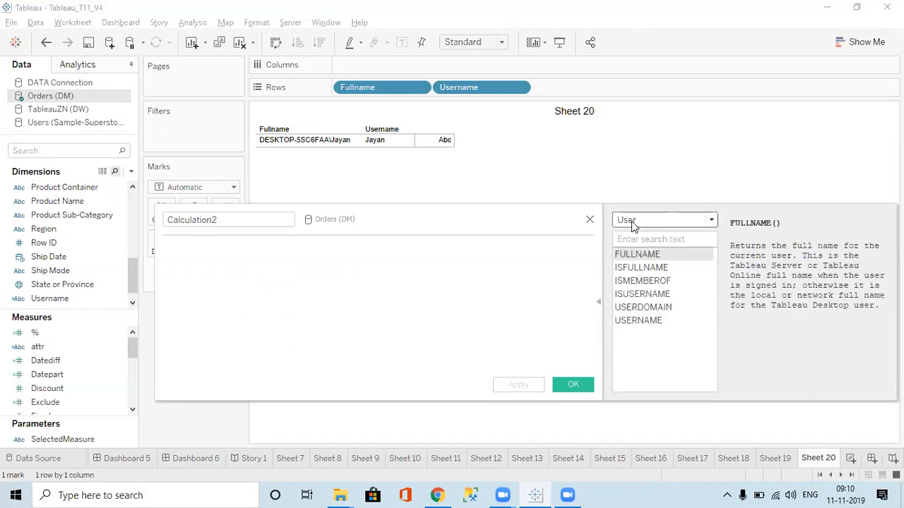
{"action": "left_click", "coordinate": [631, 221]}
{"action": "left_click", "coordinate": [626, 325]}
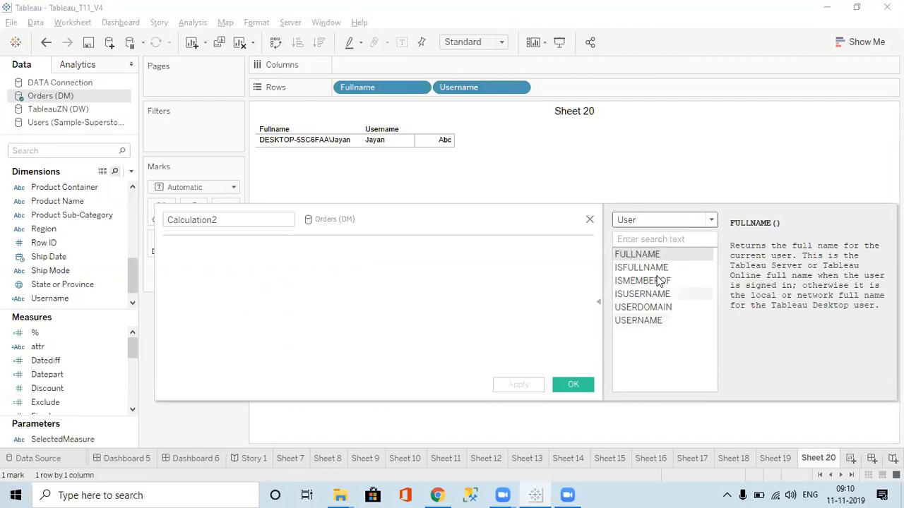
{"action": "left_click", "coordinate": [653, 221]}
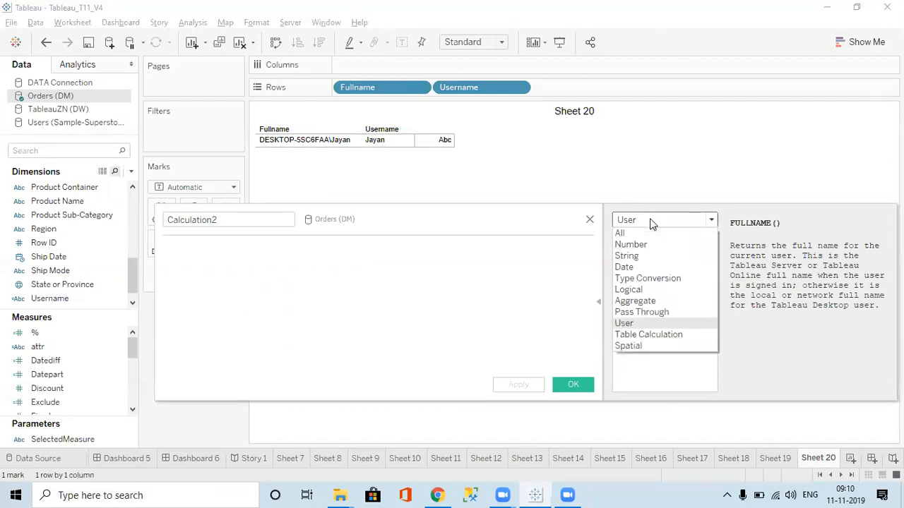
{"action": "left_click", "coordinate": [642, 336]}
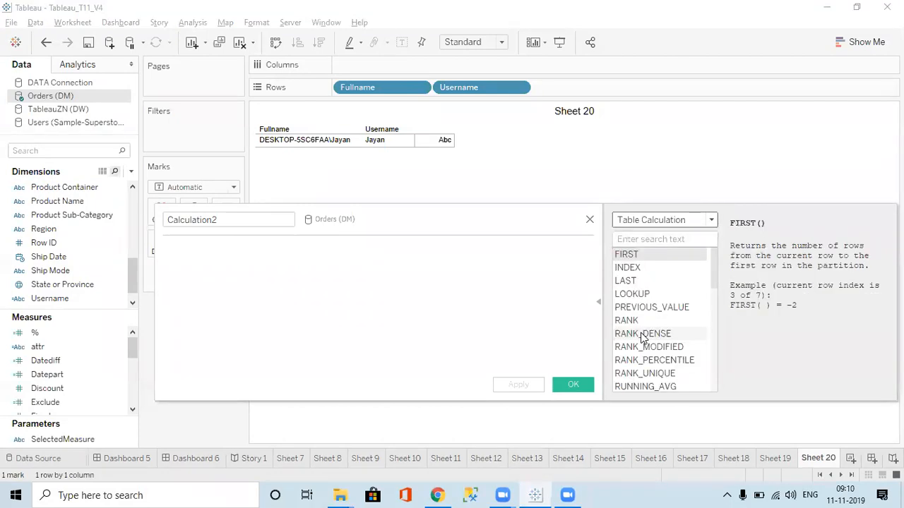
Read the descriptions of the Spatial functions DISTANCE, MAKEPOINT and MAKELINE
{"action": "left_click", "coordinate": [633, 222]}
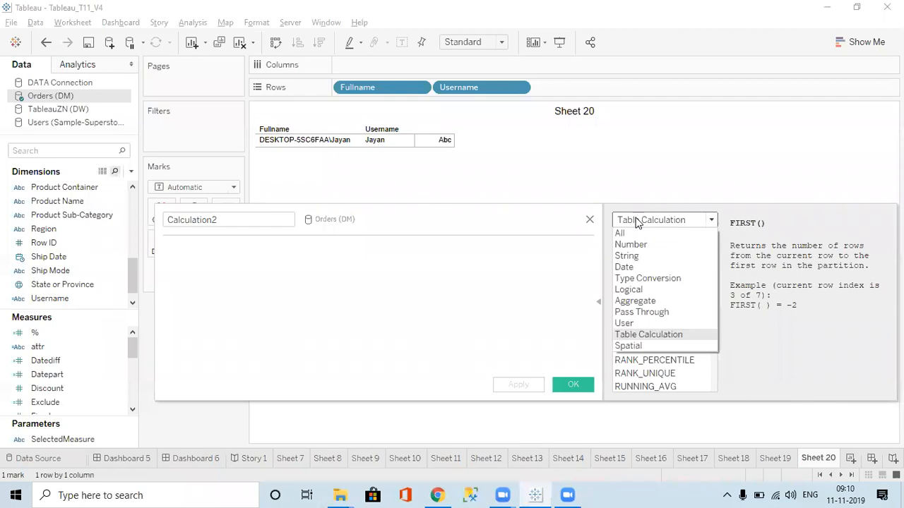
{"action": "left_click", "coordinate": [624, 347]}
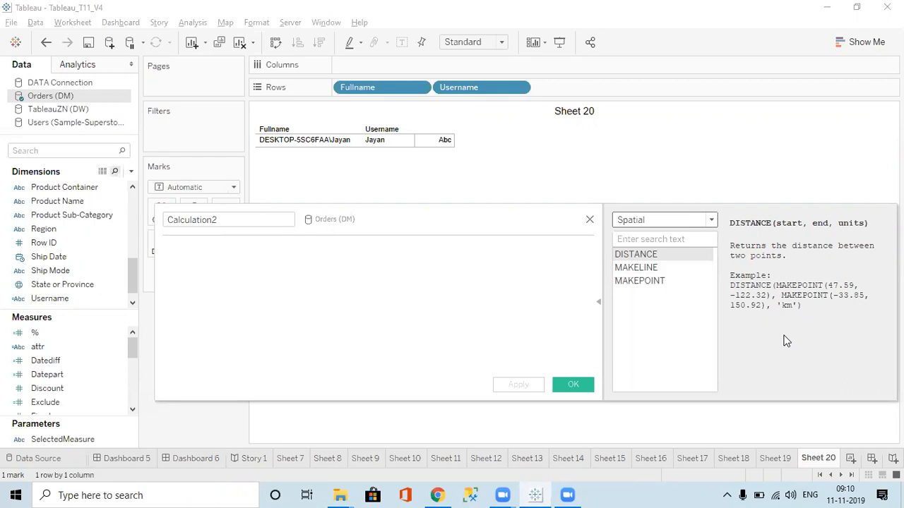
{"action": "left_click", "coordinate": [645, 282]}
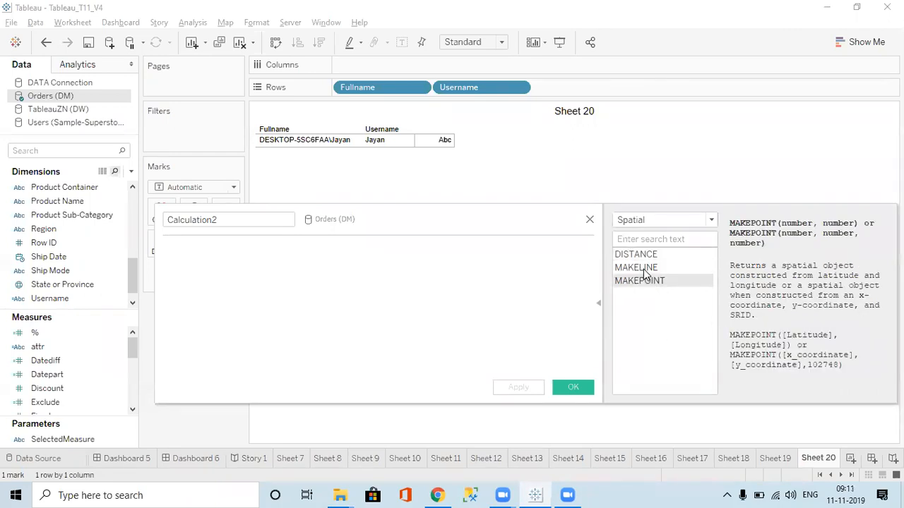
{"action": "left_click", "coordinate": [643, 269]}
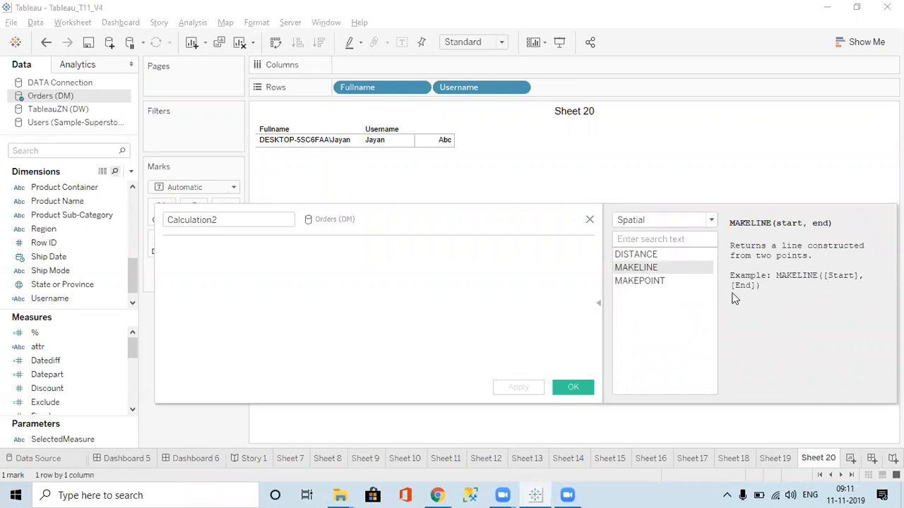
Try the formula MAKELINE(NOW(), NOW() +2) in the calculation and check it for errors
{"action": "type", "text": "mak"}
{"action": "key", "text": "Return"}
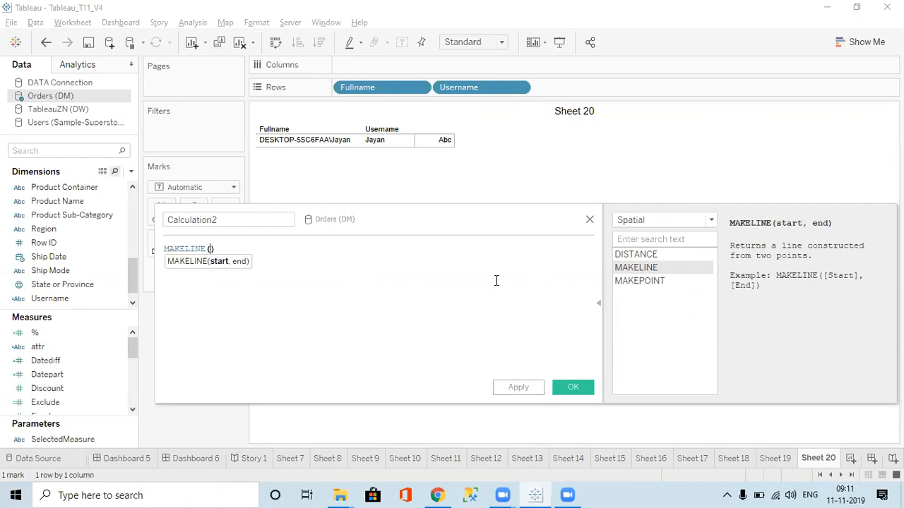
{"action": "type", "text": "now"}
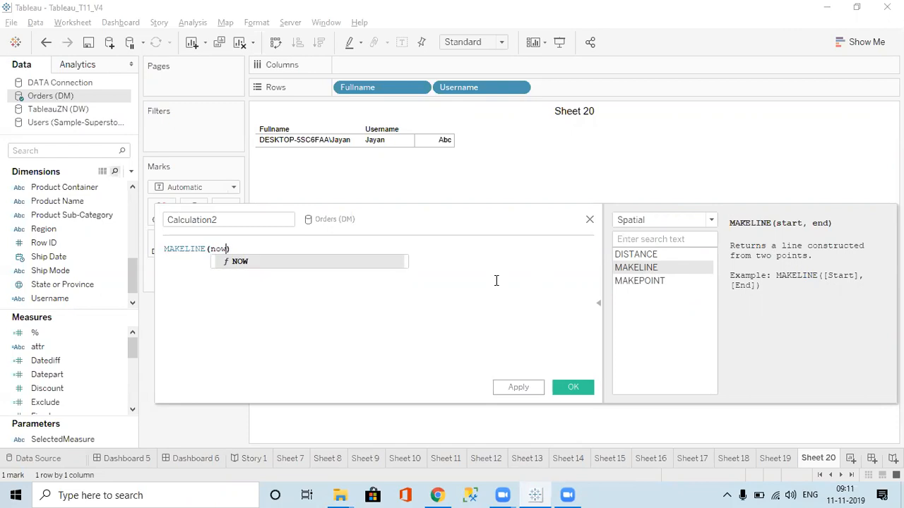
{"action": "key", "text": "Return"}
{"action": "type", "text": ", now"}
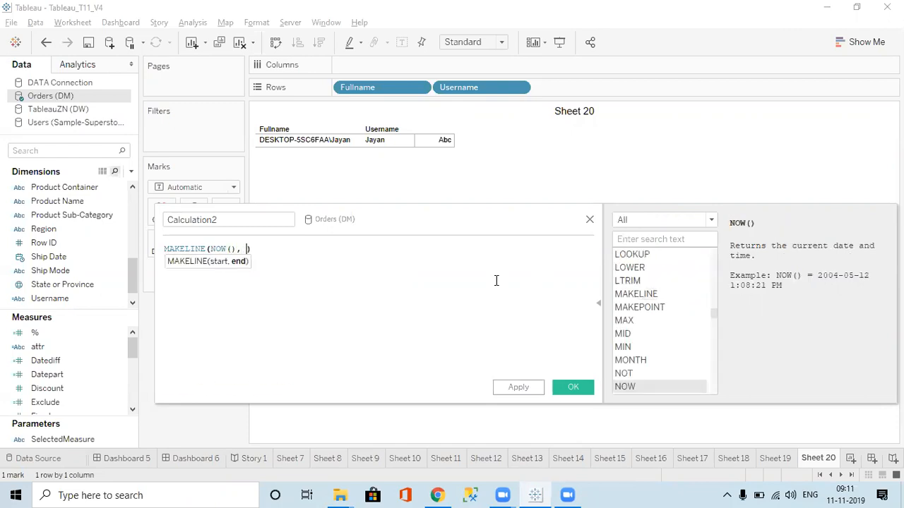
{"action": "key", "text": "Return"}
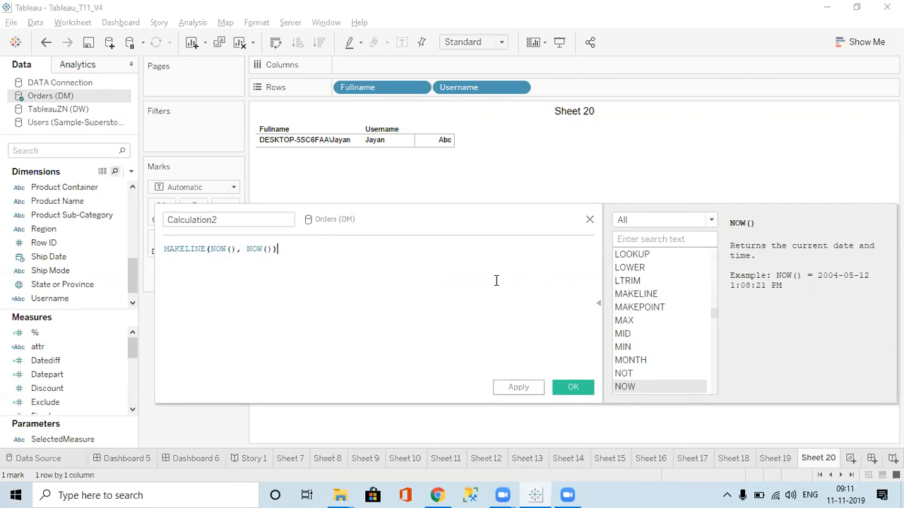
{"action": "key", "text": "BackSpace"}
{"action": "type", "text": "+2)"}
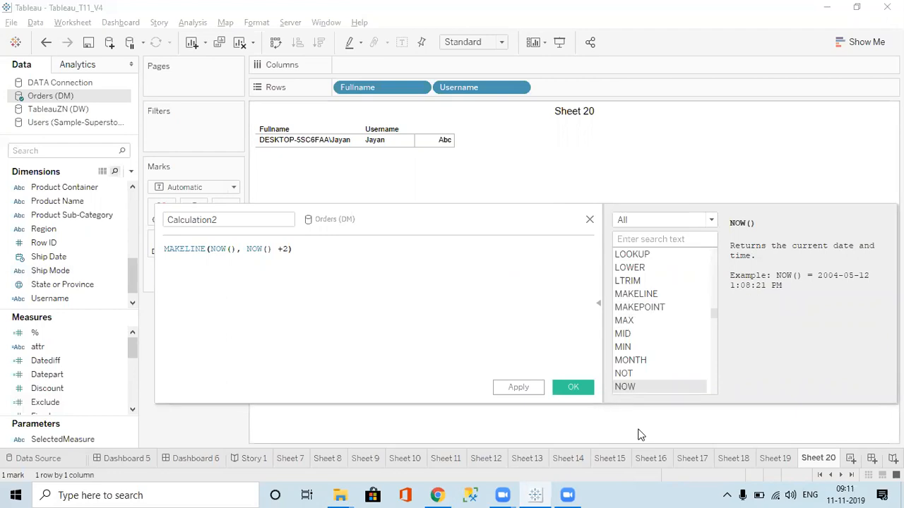
{"action": "mouse_move", "coordinate": [270, 393]}
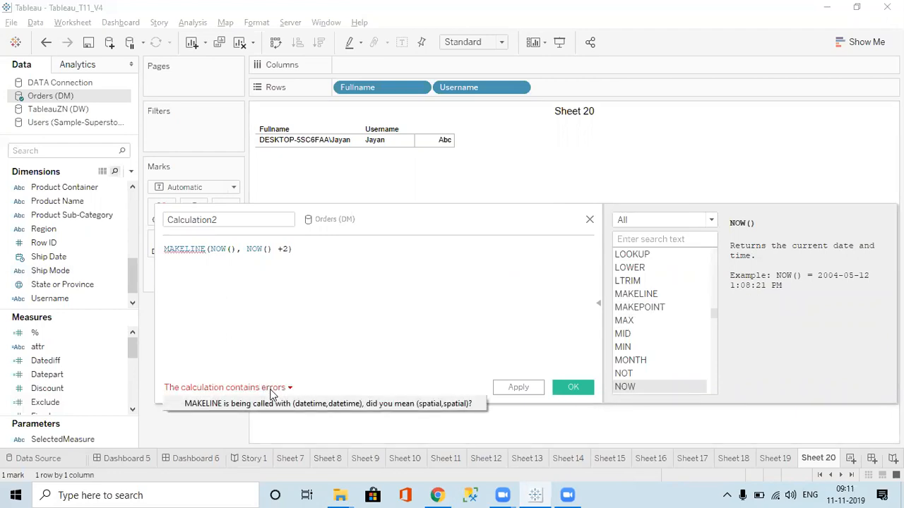
Remove the +2 from the MAKELINE formula, recheck its errors, and delete the first NOW() argument
{"action": "left_click", "coordinate": [287, 250]}
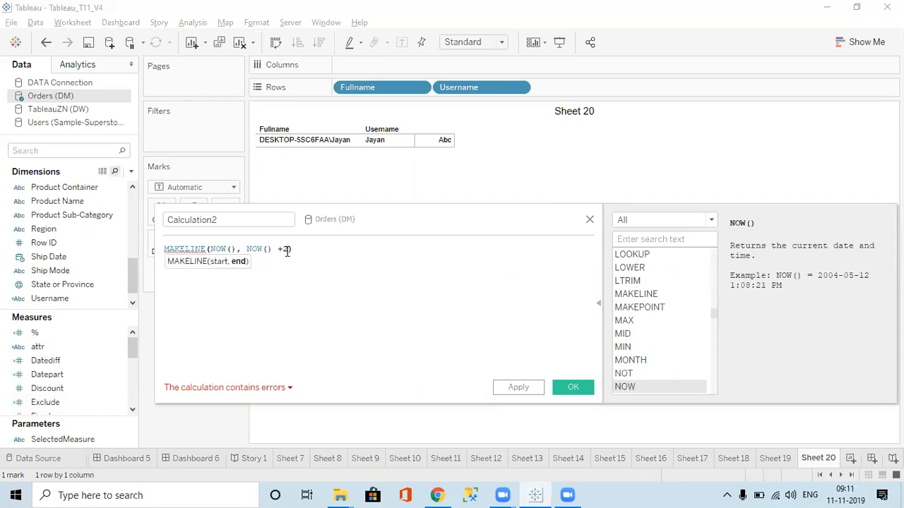
{"action": "key", "text": "BackSpace"}
{"action": "key", "text": "BackSpace"}
{"action": "key", "text": "BackSpace"}
{"action": "left_click", "coordinate": [271, 389]}
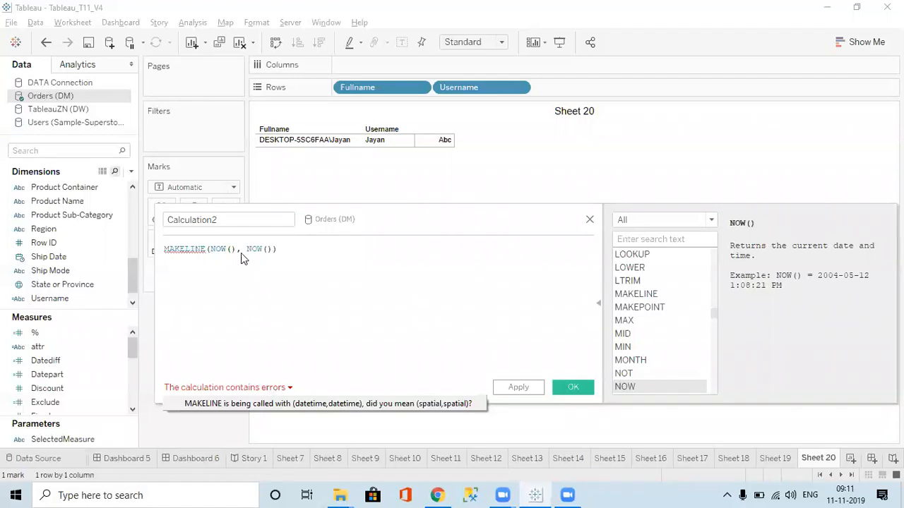
{"action": "left_click", "coordinate": [231, 249]}
{"action": "key", "text": "Right"}
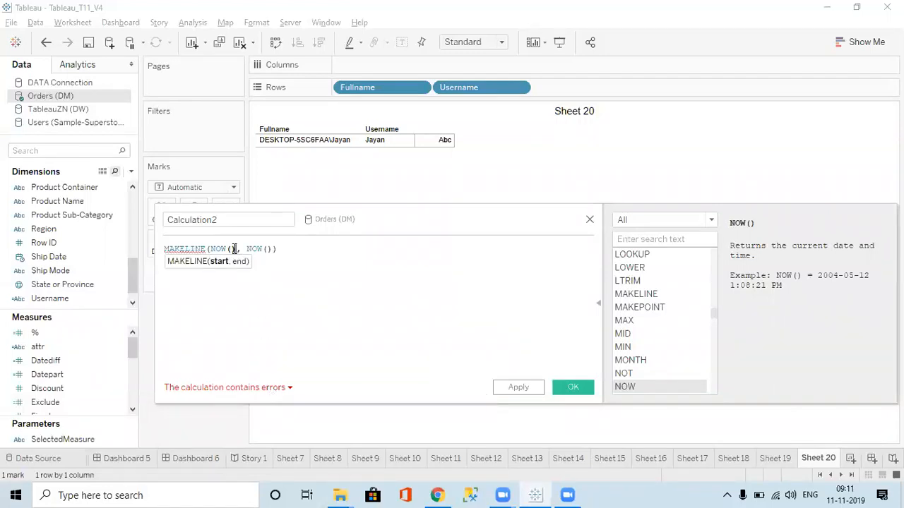
{"action": "key", "text": "BackSpace"}
{"action": "key", "text": "BackSpace"}
{"action": "key", "text": "BackSpace"}
{"action": "key", "text": "BackSpace"}
{"action": "key", "text": "BackSpace"}
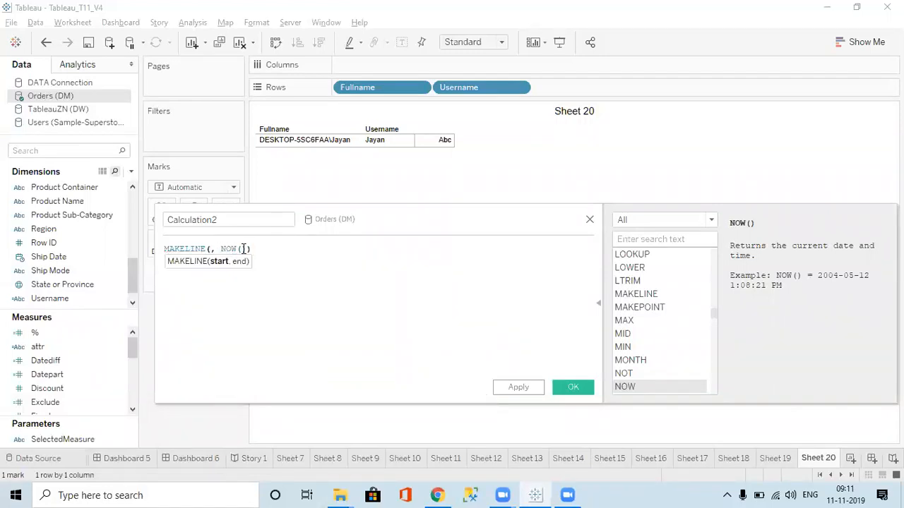
{"action": "left_click_drag", "start_coordinate": [159, 248], "coordinate": [256, 248]}
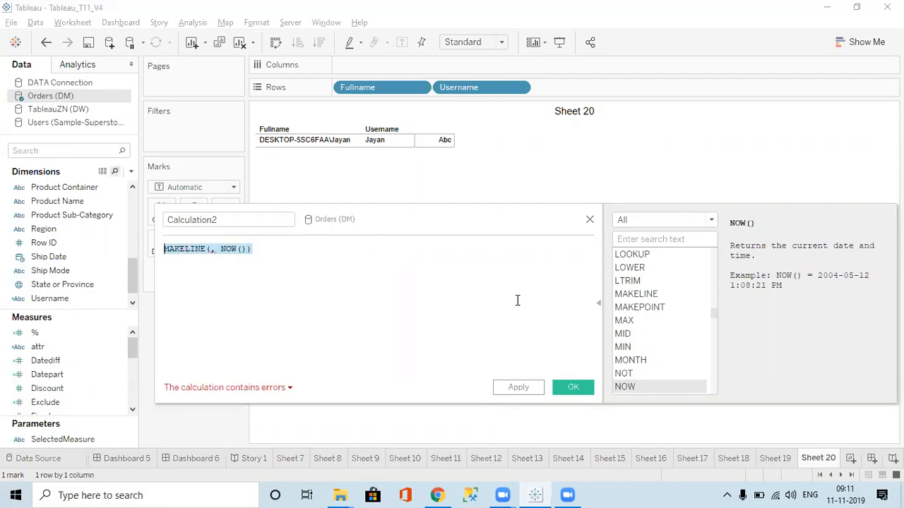
Return to the Spatial category and reread the MAKEPOINT and DISTANCE descriptions and examples
{"action": "left_click", "coordinate": [656, 219]}
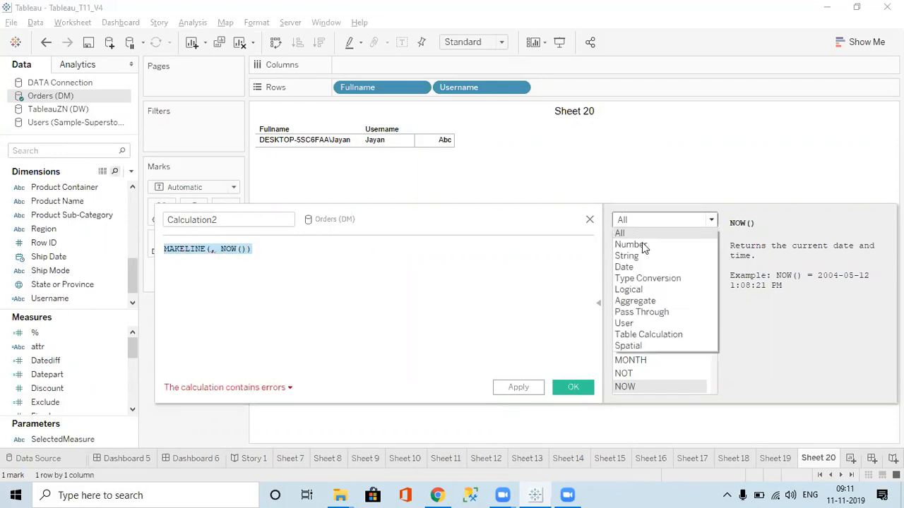
{"action": "left_click", "coordinate": [640, 345]}
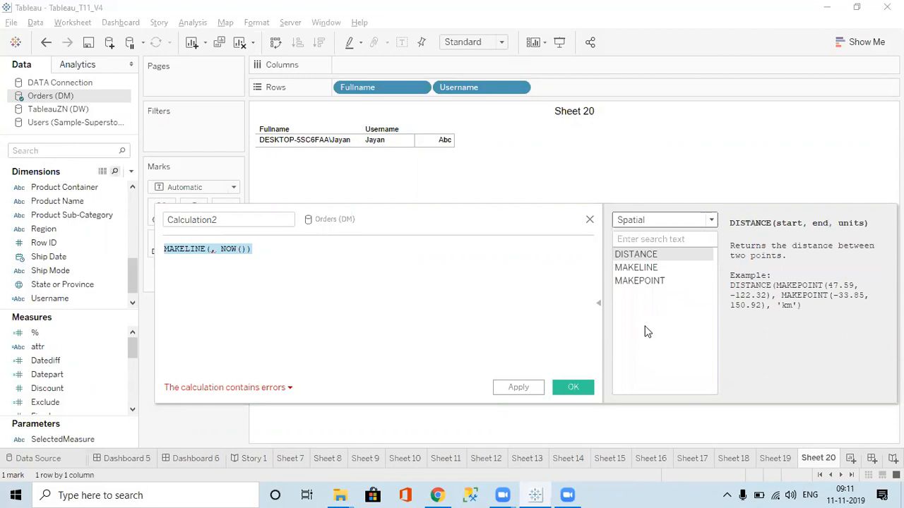
{"action": "left_click", "coordinate": [655, 284]}
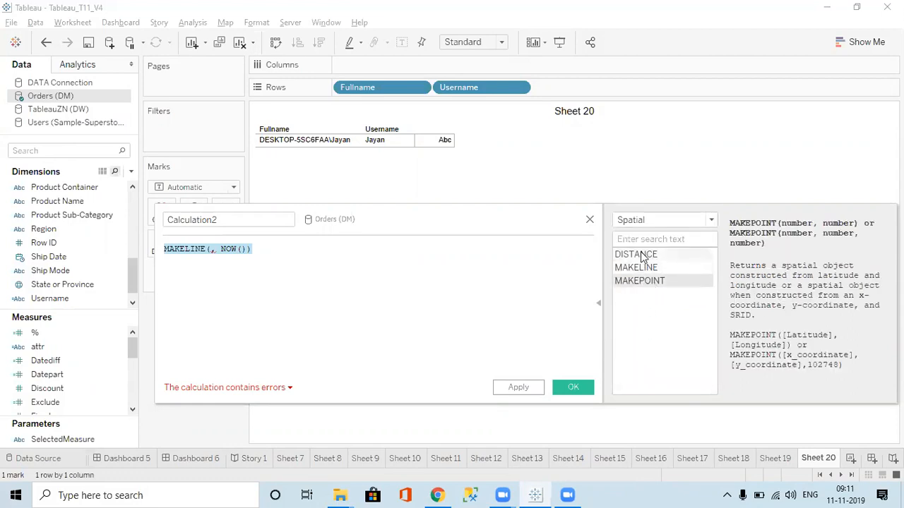
{"action": "left_click", "coordinate": [642, 256]}
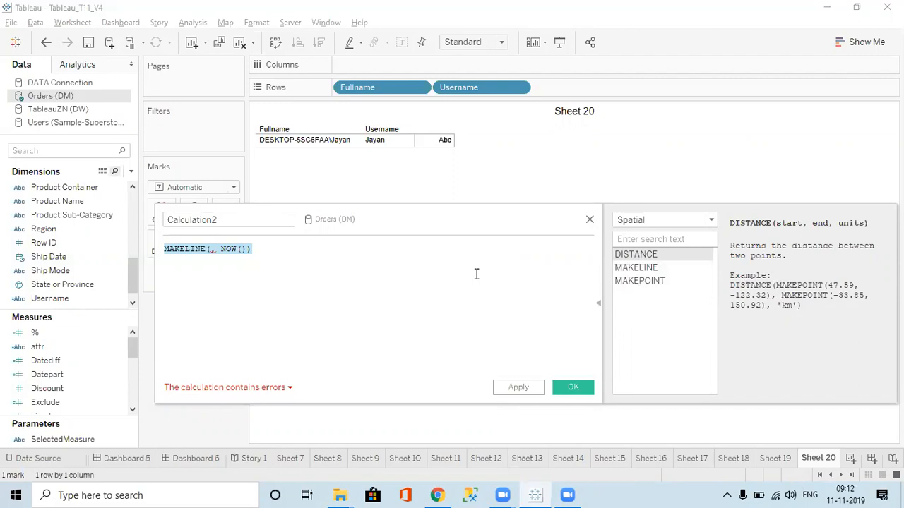
Clear the whole MAKELINE formula from the calculation
{"action": "left_click", "coordinate": [403, 247]}
{"action": "key", "text": "ctrl+a"}
{"action": "key", "text": "BackSpace"}
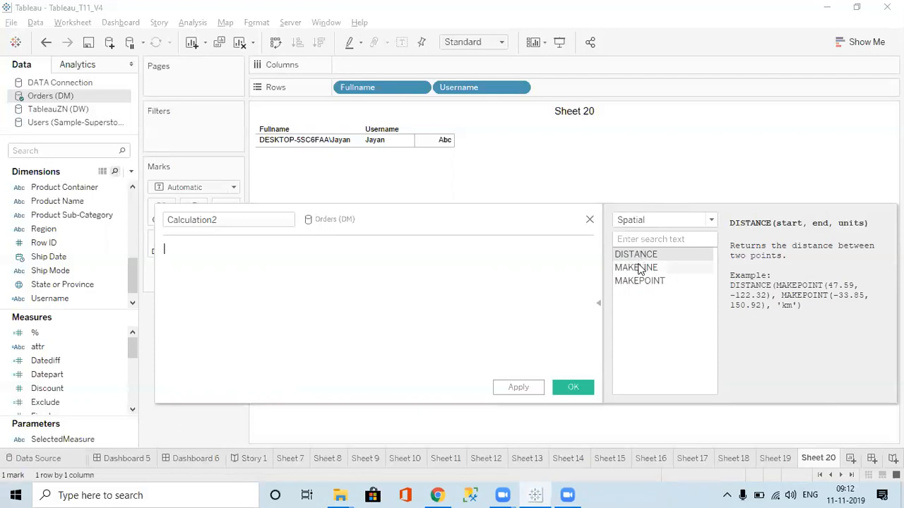
List the Table Calculation functions and reposition and enlarge the calculation editor to view more of them
{"action": "left_click", "coordinate": [643, 220]}
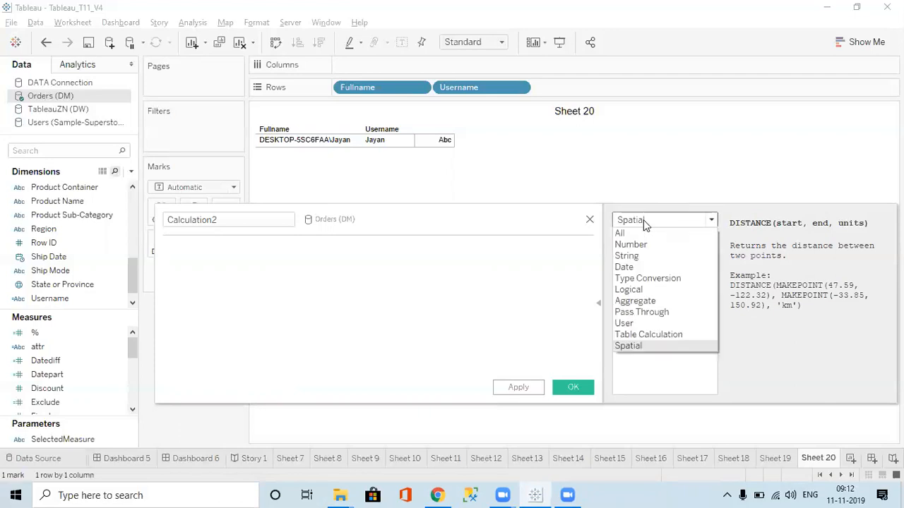
{"action": "left_click", "coordinate": [635, 335]}
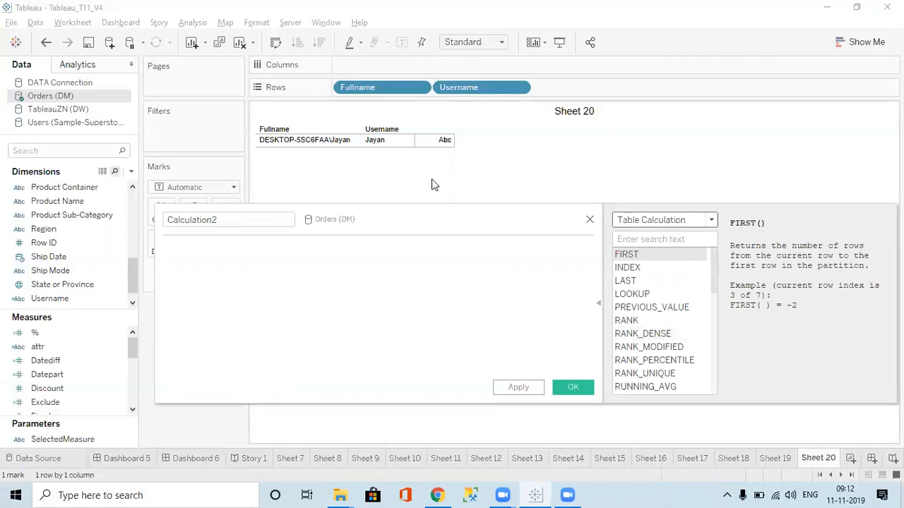
{"action": "left_click_drag", "start_coordinate": [411, 221], "coordinate": [387, 105]}
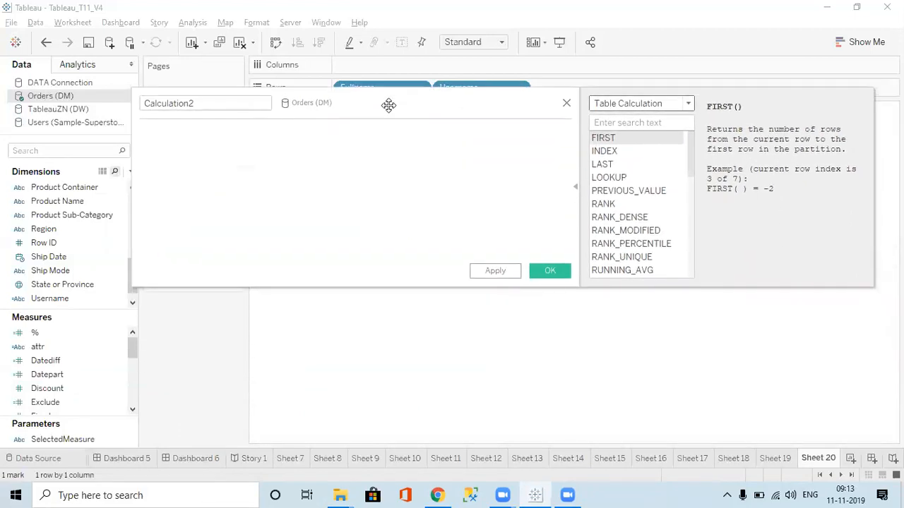
{"action": "left_click_drag", "start_coordinate": [576, 287], "coordinate": [583, 401]}
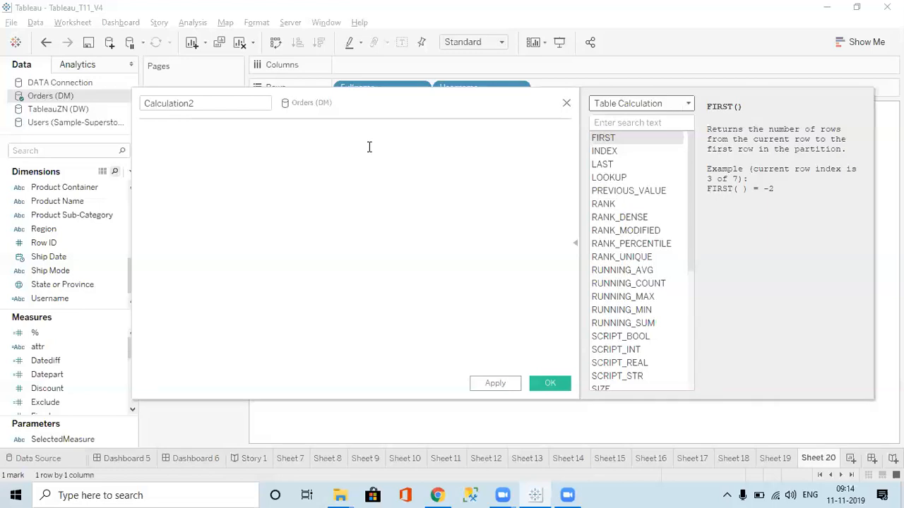
{"action": "left_click", "coordinate": [206, 110]}
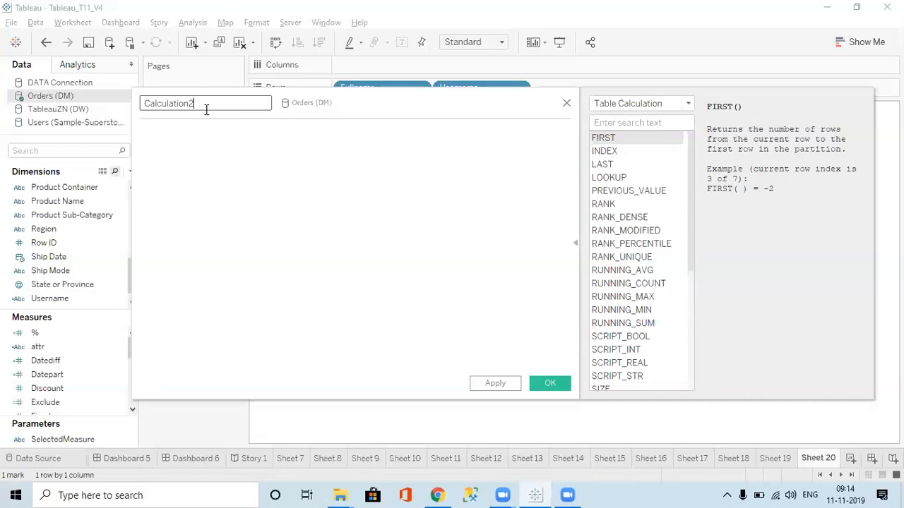
{"action": "left_click_drag", "start_coordinate": [690, 221], "coordinate": [712, 180]}
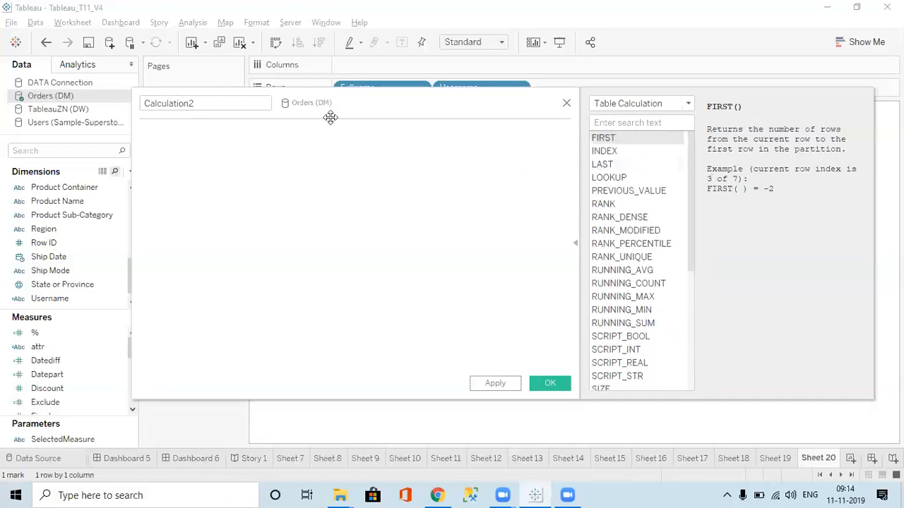
{"action": "left_click", "coordinate": [214, 104]}
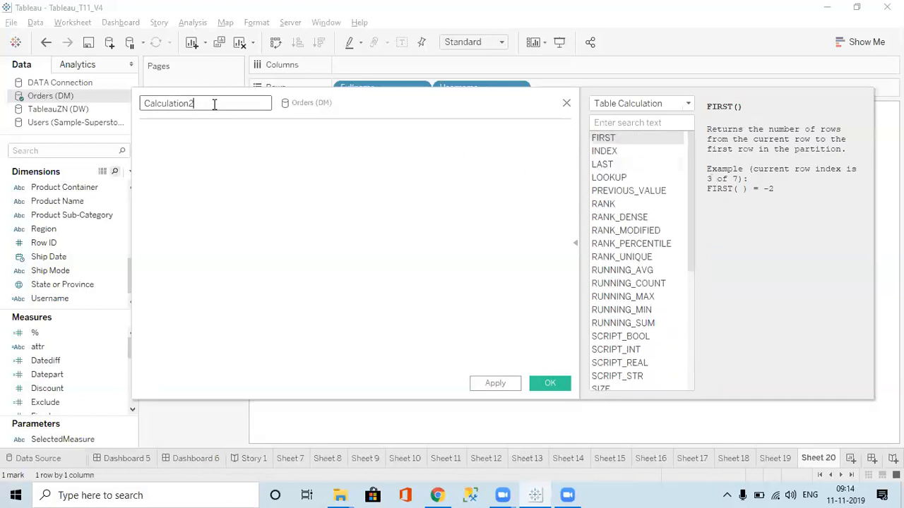
Close the calculation editor without saving and add a new worksheet after Sheet 20
{"action": "left_click", "coordinate": [566, 104]}
{"action": "left_click", "coordinate": [850, 459]}
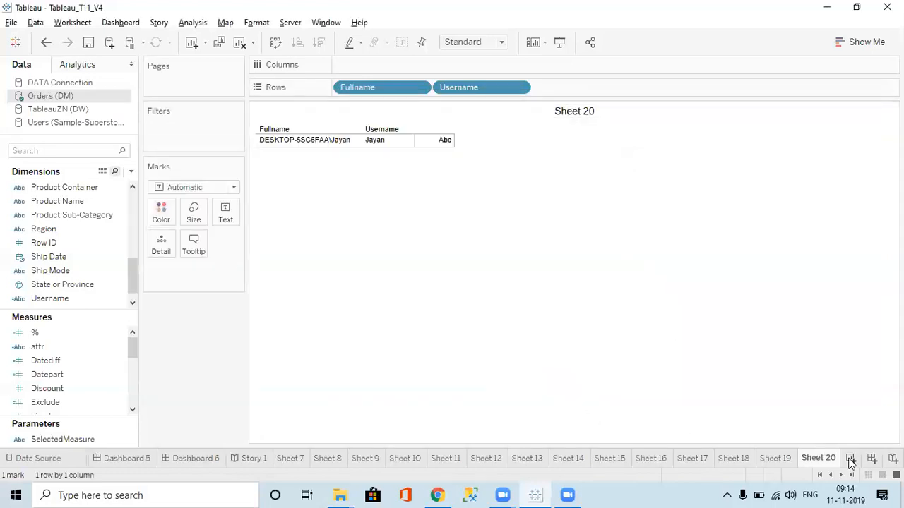
{"action": "left_click", "coordinate": [82, 152]}
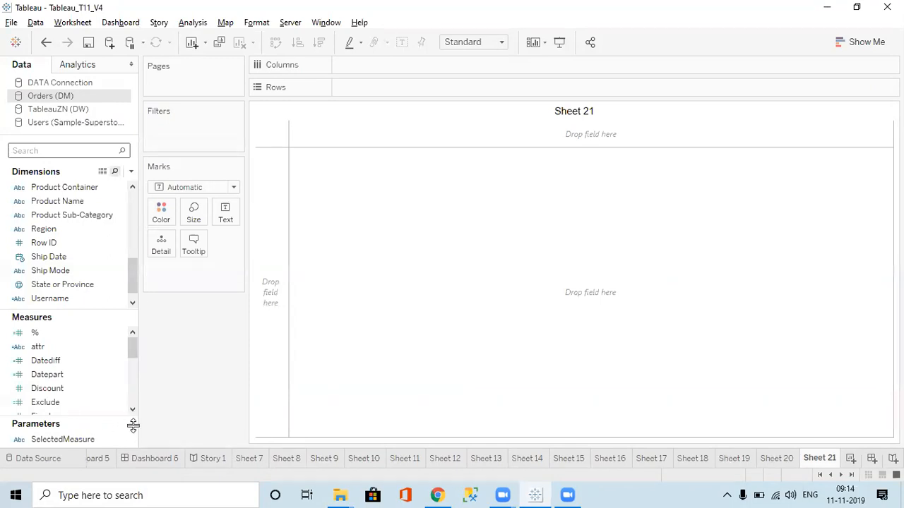
{"action": "left_click", "coordinate": [132, 175]}
{"action": "left_click", "coordinate": [82, 186]}
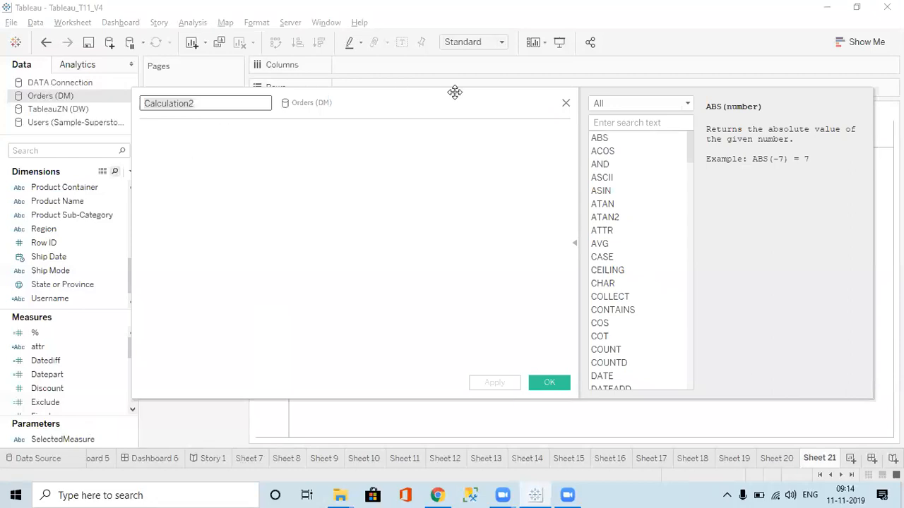
{"action": "left_click", "coordinate": [566, 104]}
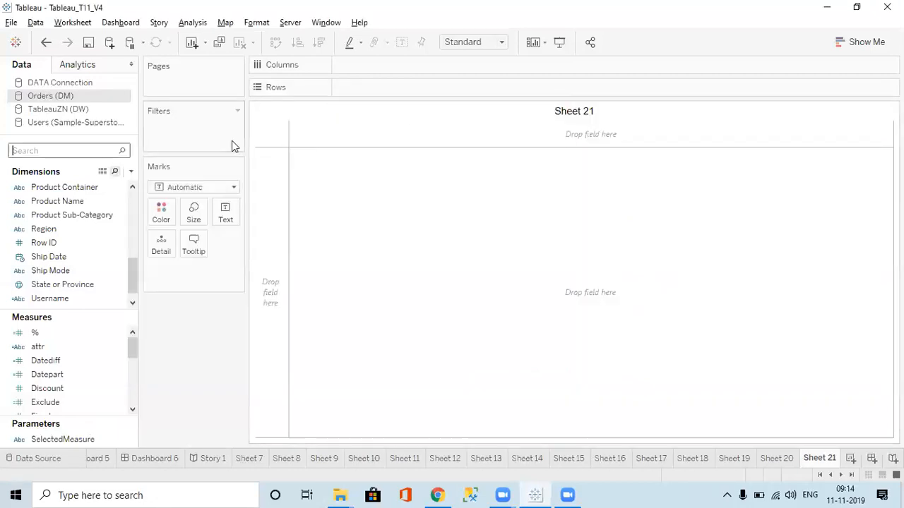
Start a new parameter named Top with the Integer data type
{"action": "left_click", "coordinate": [131, 173]}
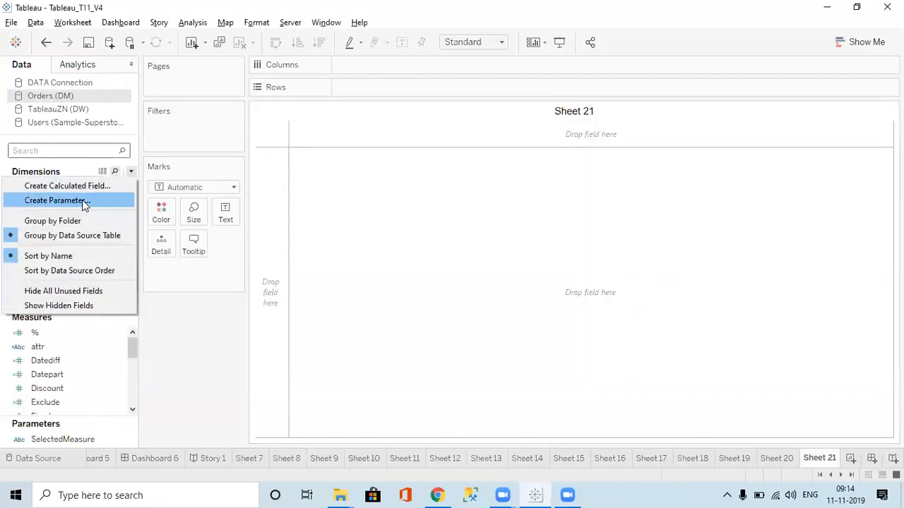
{"action": "left_click", "coordinate": [82, 200]}
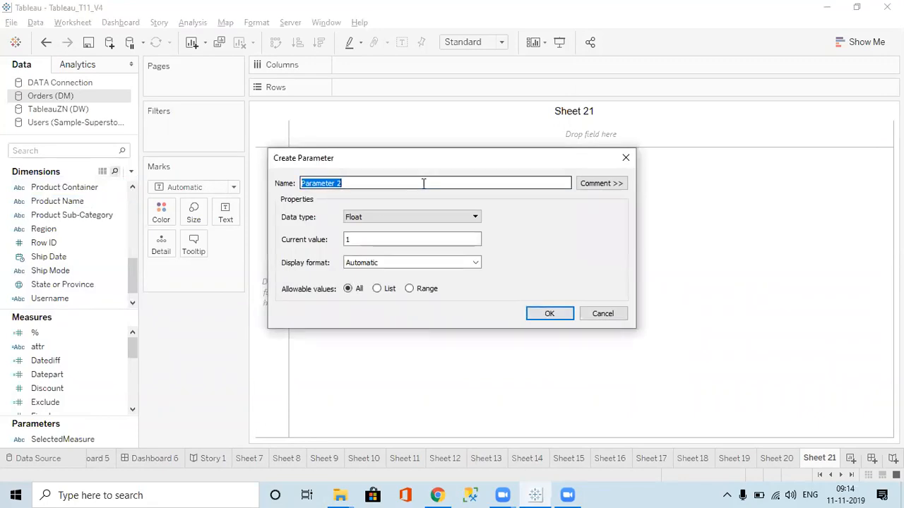
{"action": "type", "text": "T"}
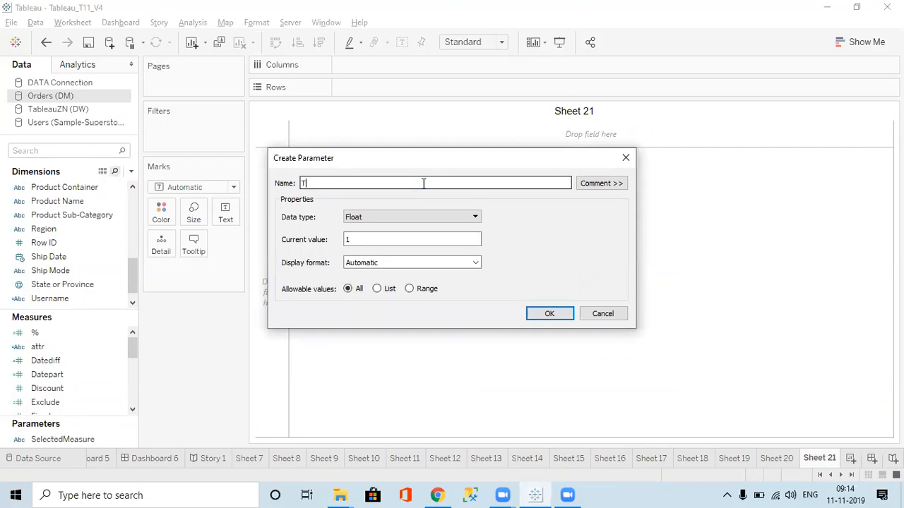
{"action": "type", "text": "op"}
{"action": "left_click", "coordinate": [421, 217]}
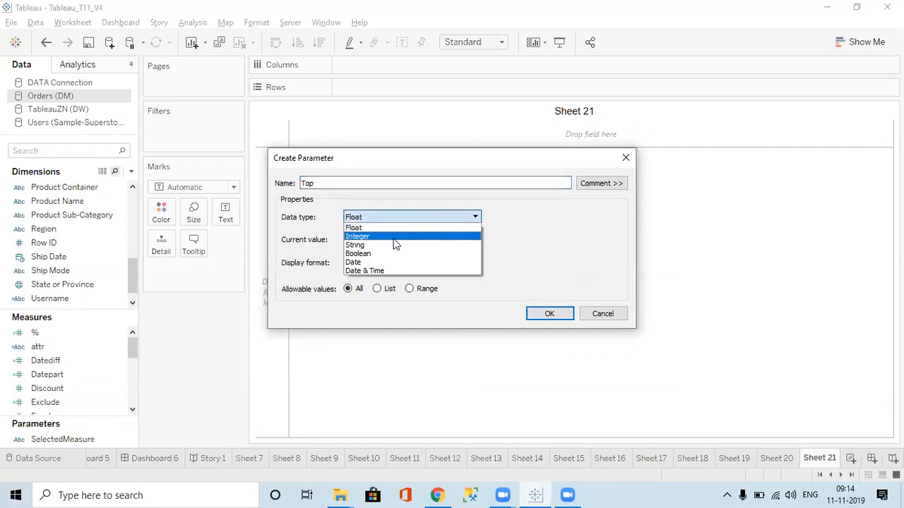
{"action": "left_click", "coordinate": [395, 238]}
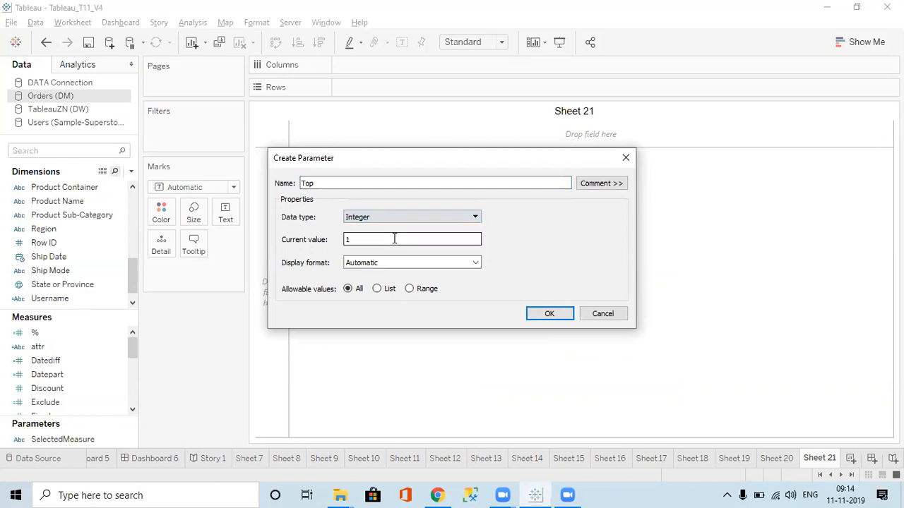
Restrict the Top parameter to a range from 1 to 20, create it and show its control on the sheet
{"action": "left_click", "coordinate": [377, 289]}
{"action": "left_click", "coordinate": [413, 289]}
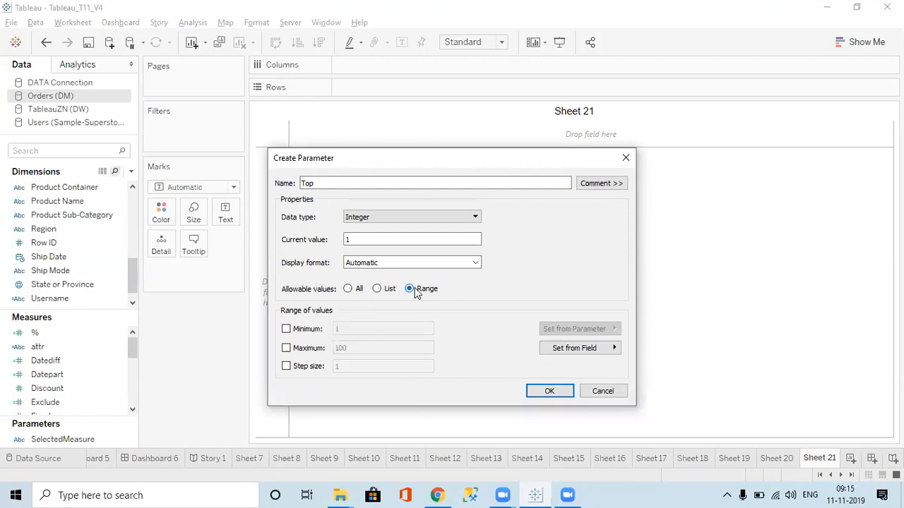
{"action": "left_click", "coordinate": [286, 330]}
{"action": "left_click", "coordinate": [286, 348]}
{"action": "left_click_drag", "start_coordinate": [365, 346], "coordinate": [330, 348]}
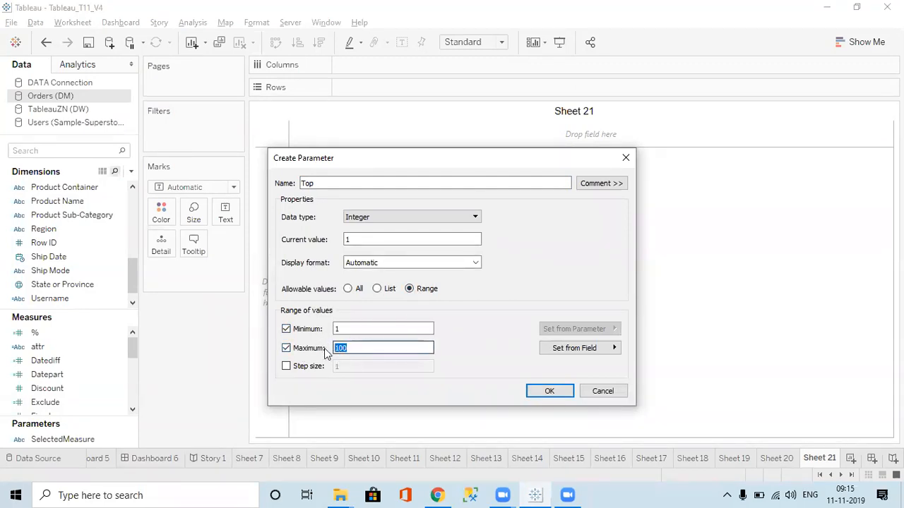
{"action": "type", "text": "20"}
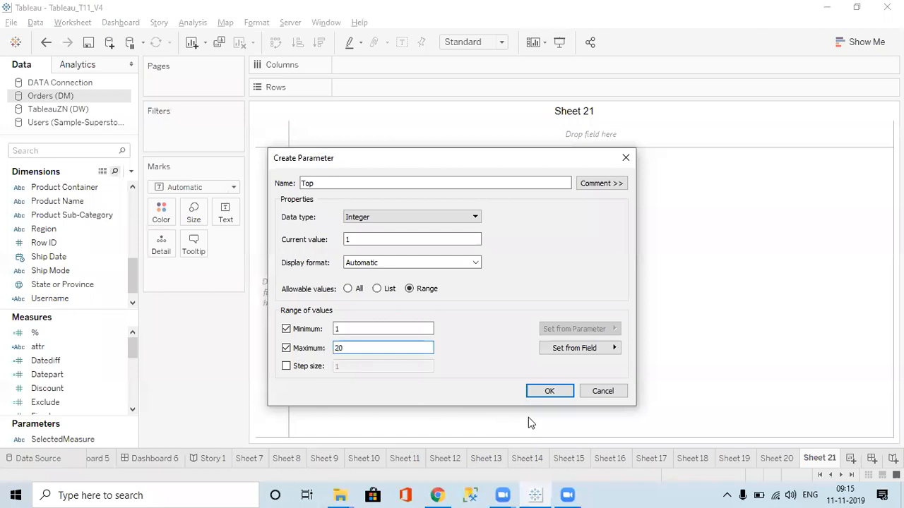
{"action": "left_click", "coordinate": [548, 391]}
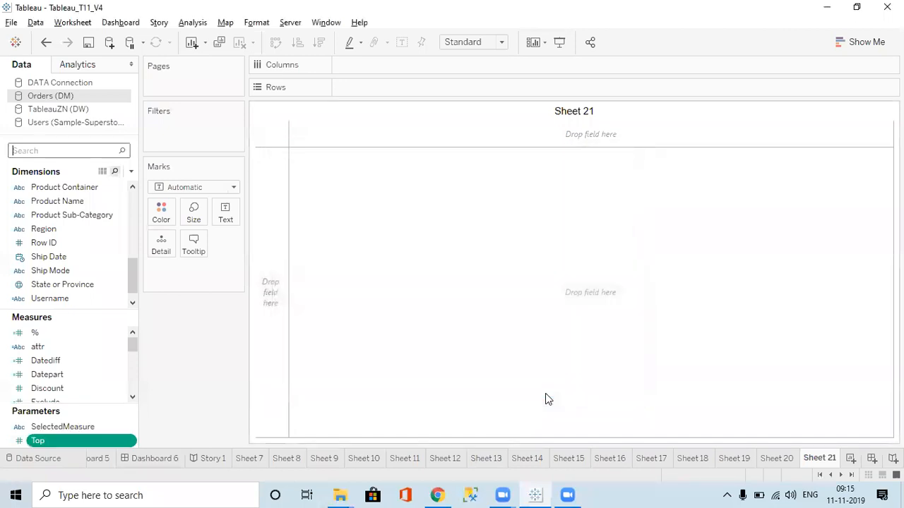
{"action": "right_click", "coordinate": [62, 438]}
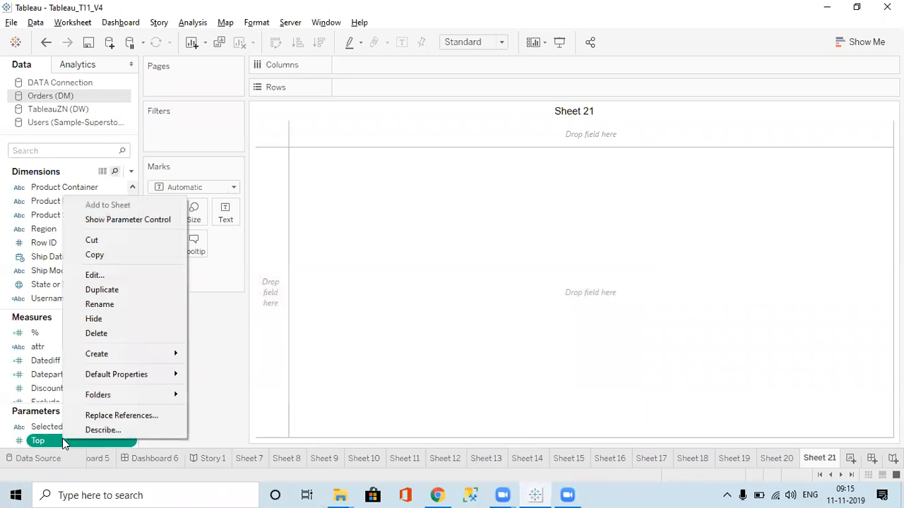
{"action": "left_click", "coordinate": [117, 221]}
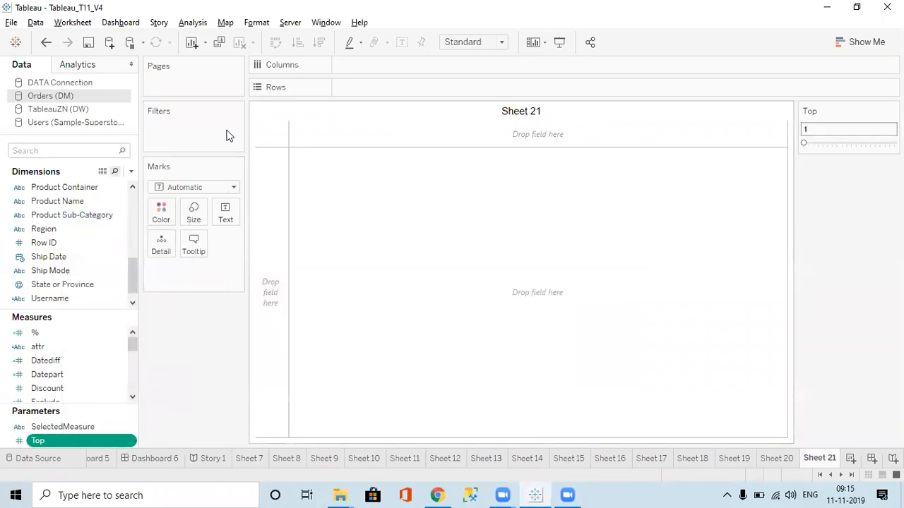
Find the Customer Name dimension and add it to the rows of Sheet 21
{"action": "type", "text": "cus"}
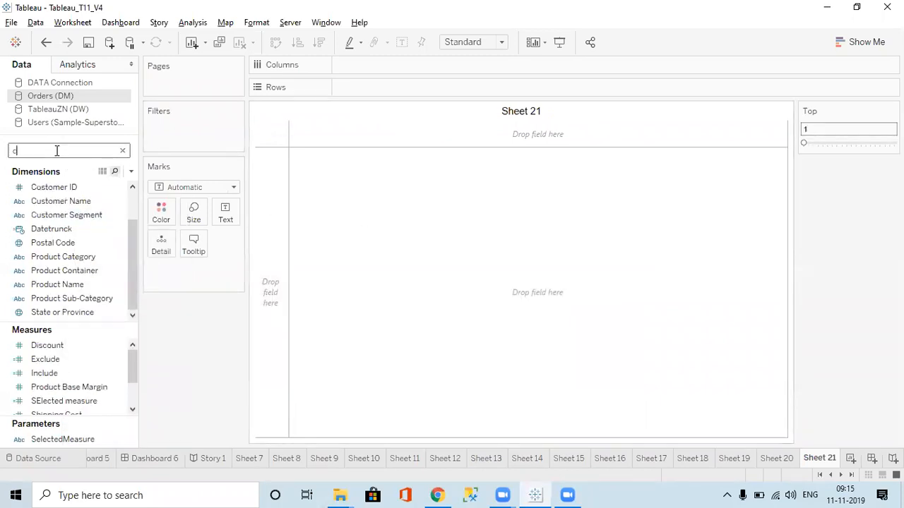
{"action": "left_click", "coordinate": [60, 205]}
{"action": "double_click", "coordinate": [61, 204]}
Find the Sales measure, add it as the table's values and sort the customers by sales in descending order
{"action": "left_click", "coordinate": [54, 149]}
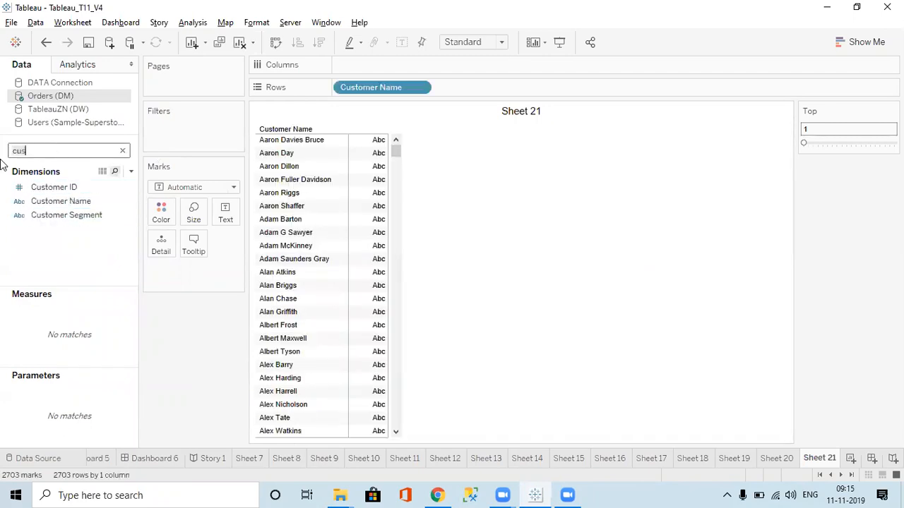
{"action": "key", "text": "BackSpace"}
{"action": "key", "text": "BackSpace"}
{"action": "key", "text": "BackSpace"}
{"action": "type", "text": "sa"}
{"action": "double_click", "coordinate": [40, 279]}
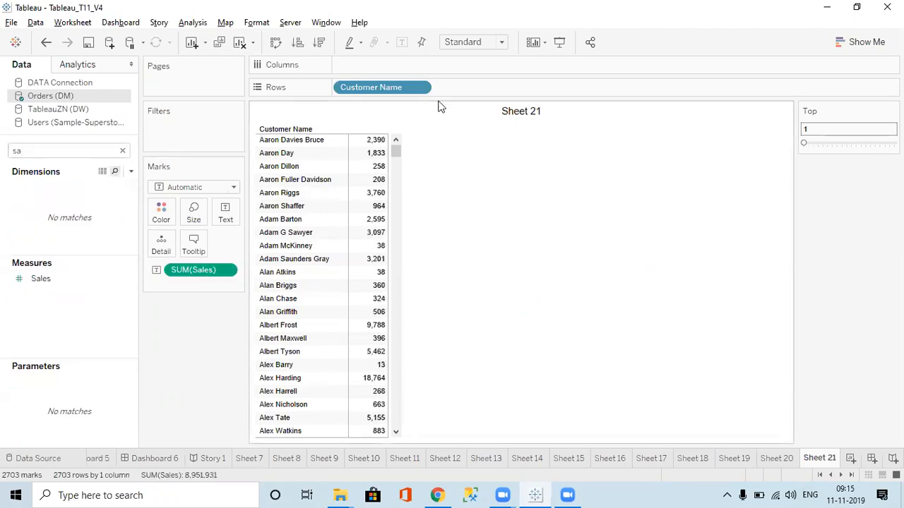
{"action": "left_click", "coordinate": [320, 43]}
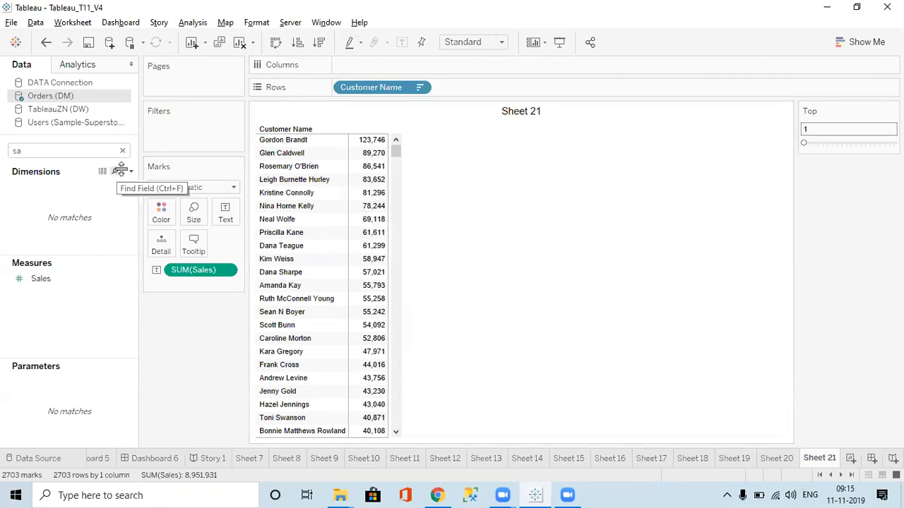
Create a calculated field named First with the table calculation formula FIRST(), listing the Table Calculation functions for reference
{"action": "left_click", "coordinate": [123, 150]}
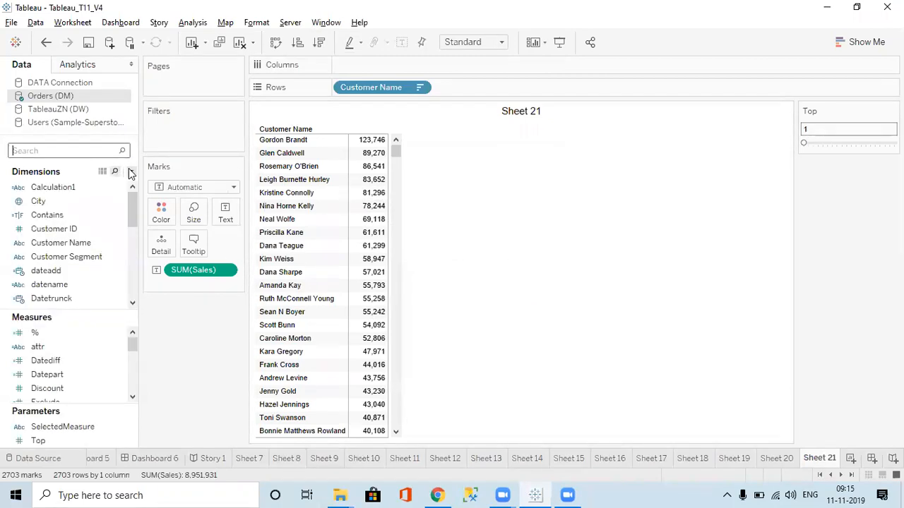
{"action": "left_click", "coordinate": [130, 172]}
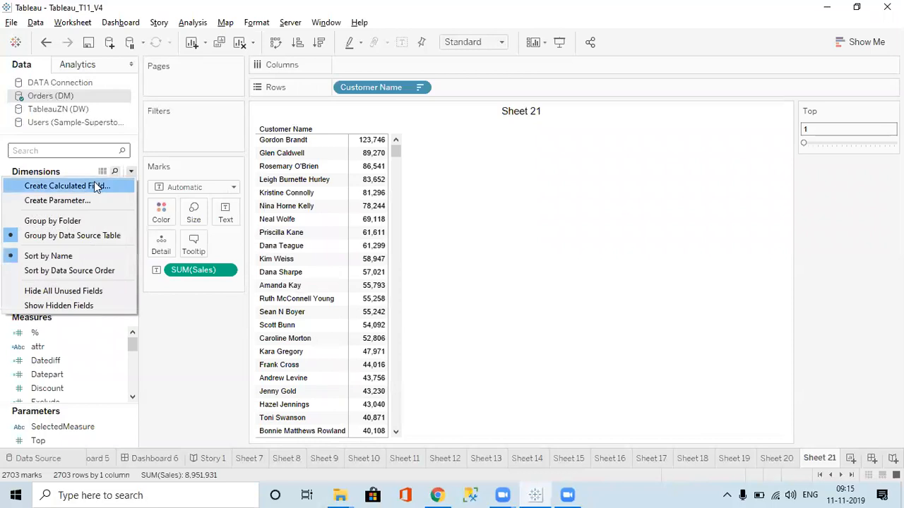
{"action": "left_click", "coordinate": [82, 187]}
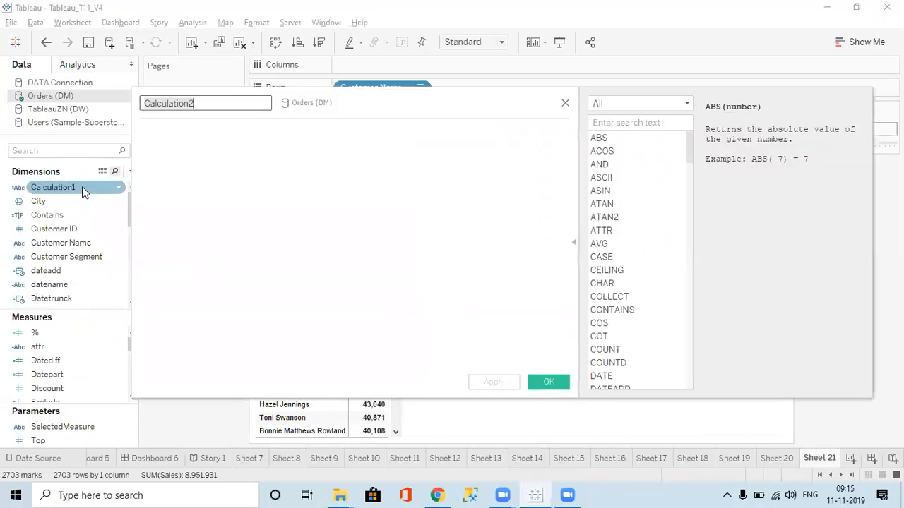
{"action": "left_click", "coordinate": [639, 105]}
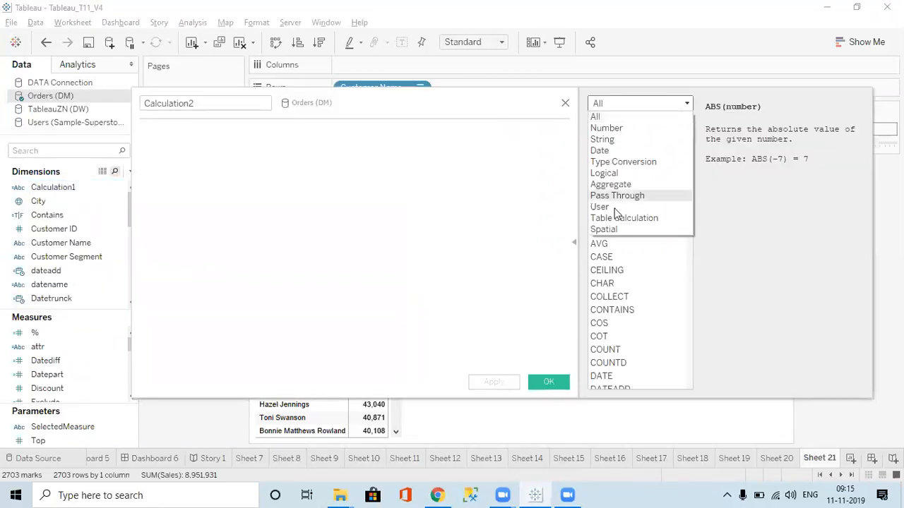
{"action": "left_click", "coordinate": [624, 220]}
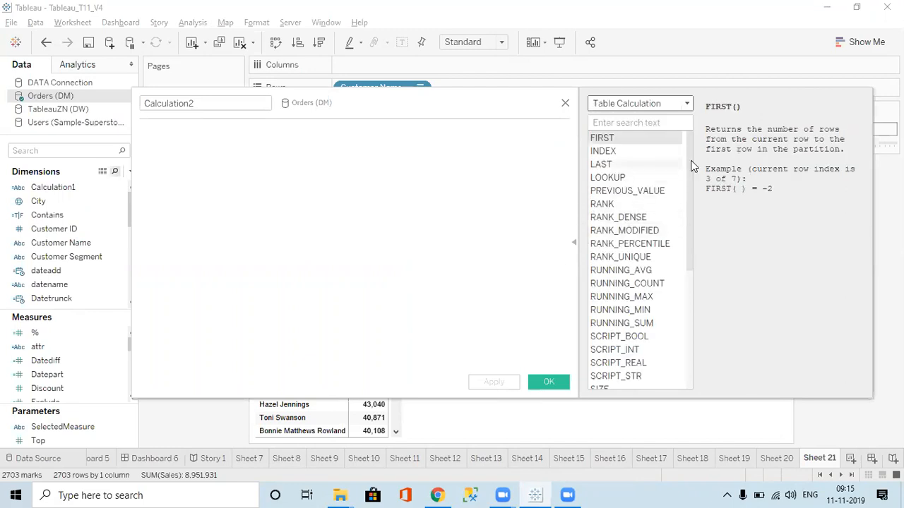
{"action": "left_click", "coordinate": [200, 108]}
{"action": "double_click", "coordinate": [209, 108]}
{"action": "type", "text": "First"}
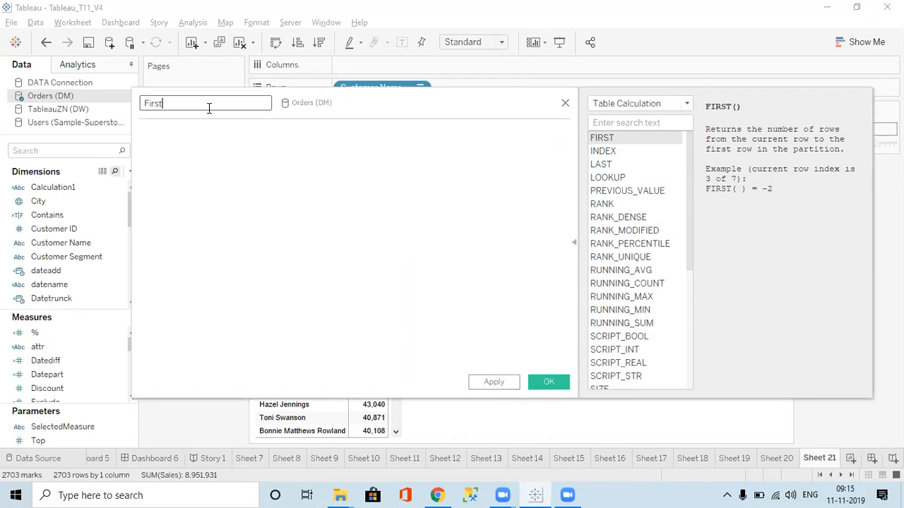
{"action": "type", "text": "first"}
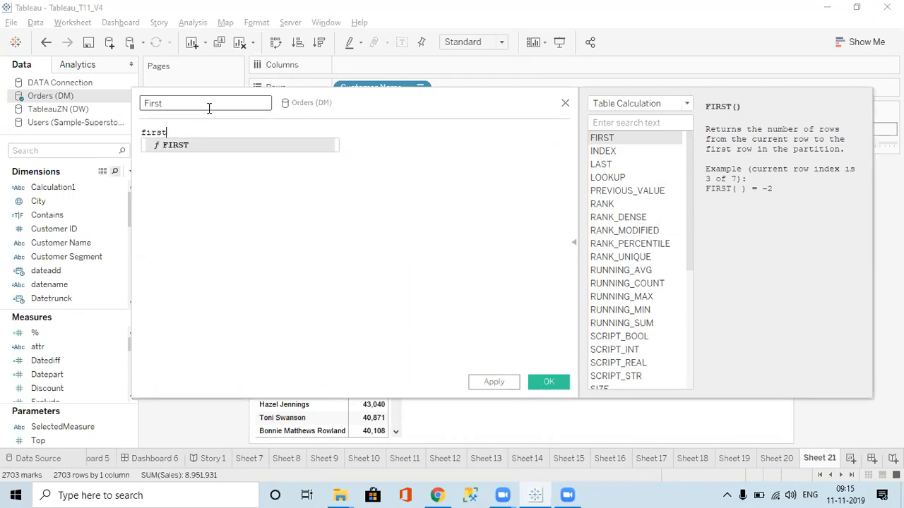
{"action": "key", "text": "Return"}
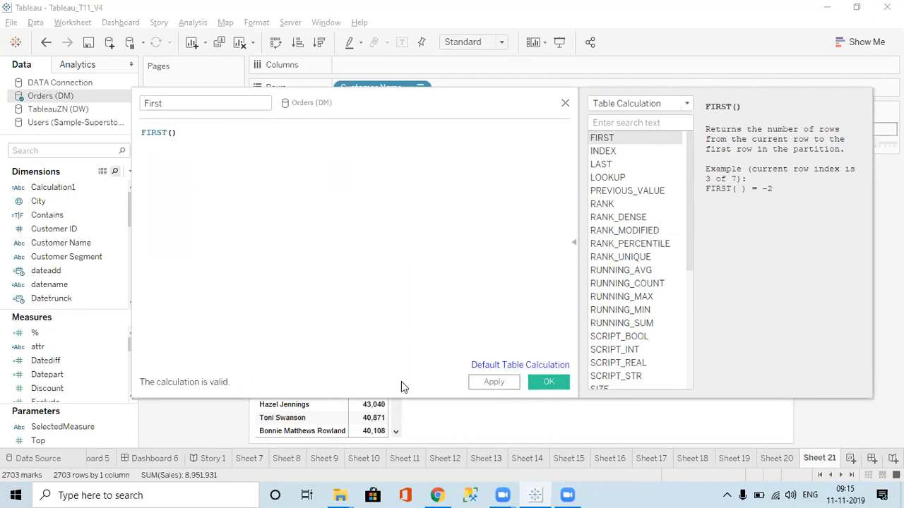
{"action": "left_click", "coordinate": [494, 382]}
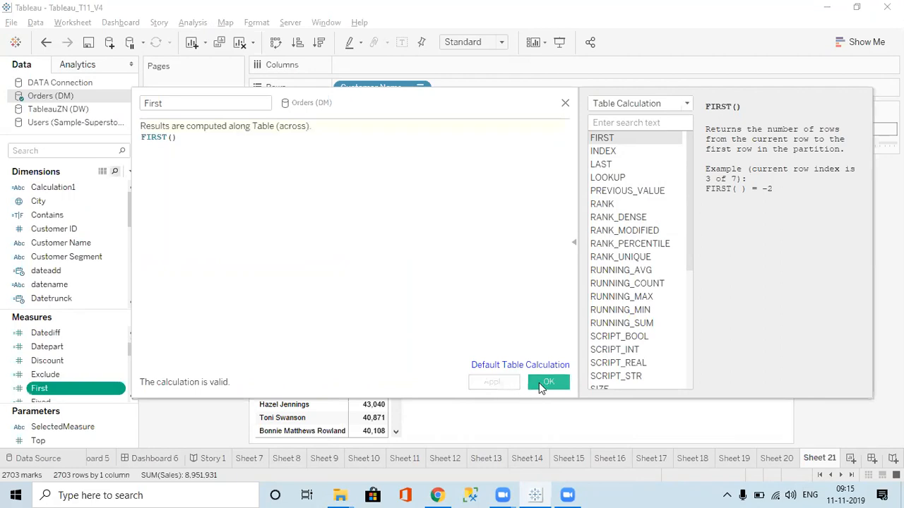
{"action": "left_click", "coordinate": [538, 382]}
Place the First field on Rows after Customer Name and make it discrete
{"action": "left_click_drag", "start_coordinate": [71, 374], "coordinate": [453, 230]}
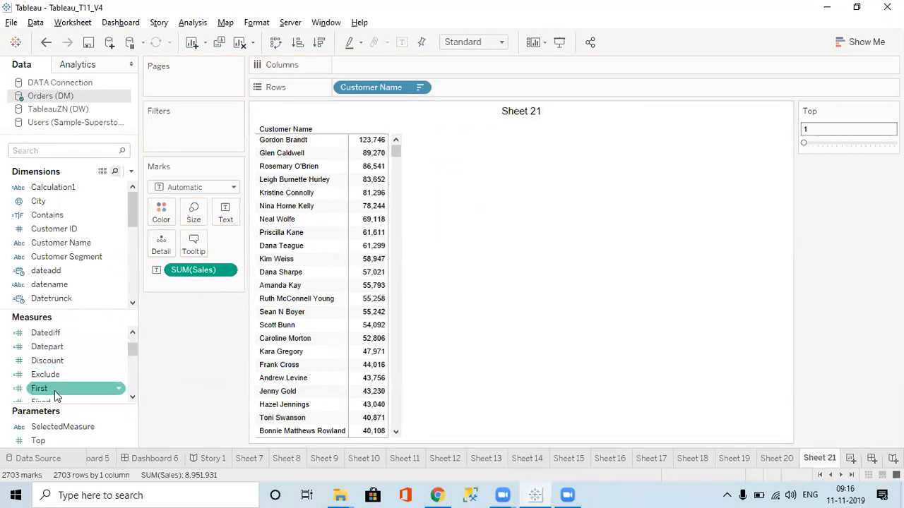
{"action": "left_click_drag", "start_coordinate": [54, 390], "coordinate": [477, 88]}
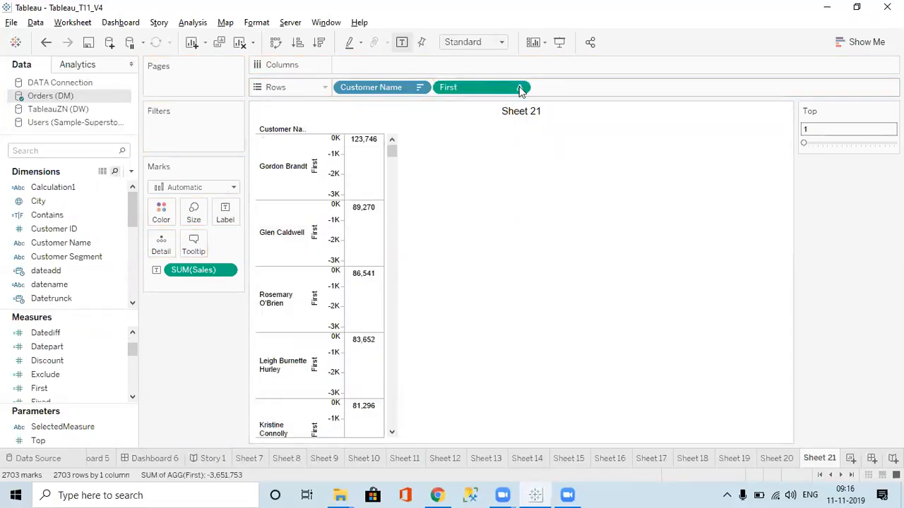
{"action": "left_click", "coordinate": [520, 89]}
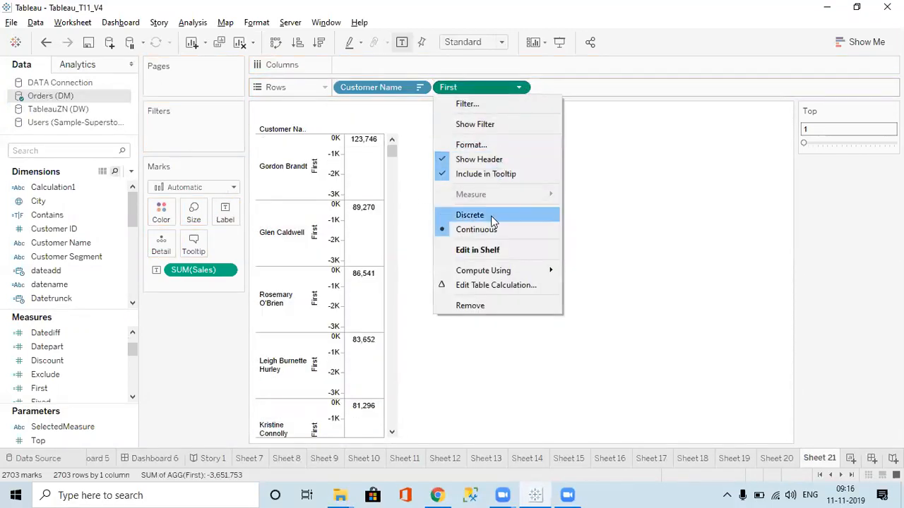
{"action": "left_click", "coordinate": [470, 215]}
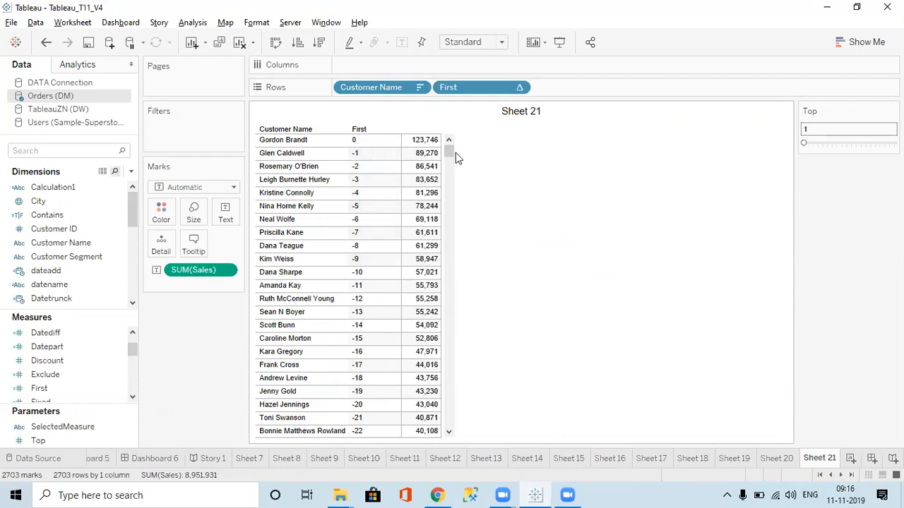
{"action": "left_click_drag", "start_coordinate": [452, 148], "coordinate": [468, 109]}
Create a calculated field named Last with the formula LAST()
{"action": "left_click", "coordinate": [133, 173]}
{"action": "left_click", "coordinate": [94, 188]}
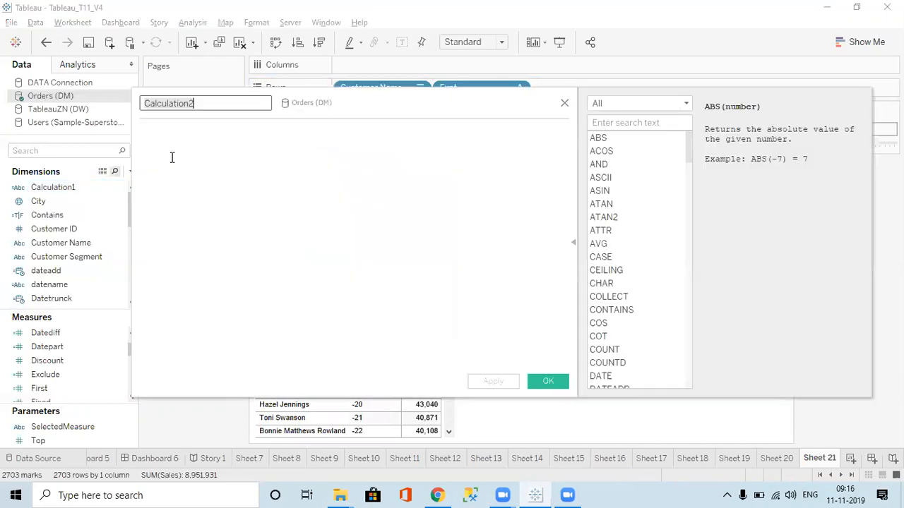
{"action": "type", "text": "Last"}
{"action": "left_click", "coordinate": [242, 127]}
{"action": "type", "text": "Last"}
{"action": "key", "text": "Return"}
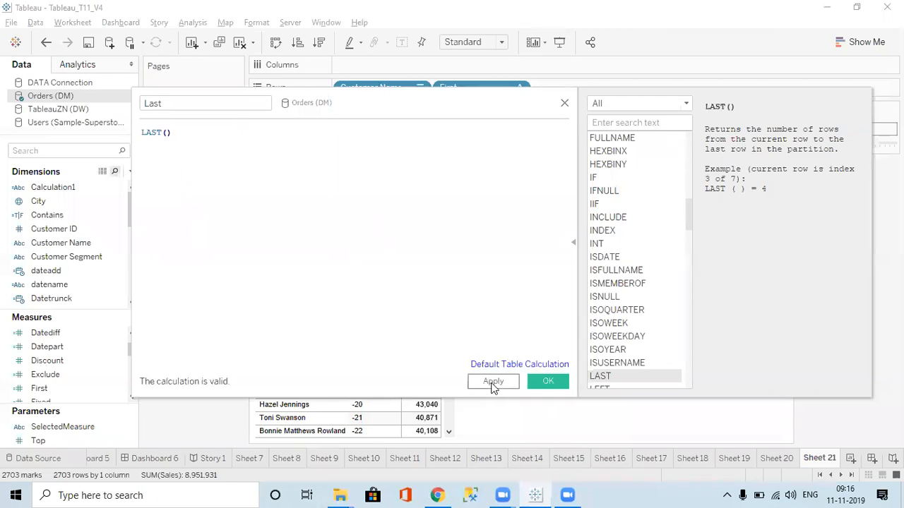
{"action": "left_click", "coordinate": [493, 381]}
{"action": "left_click", "coordinate": [548, 382]}
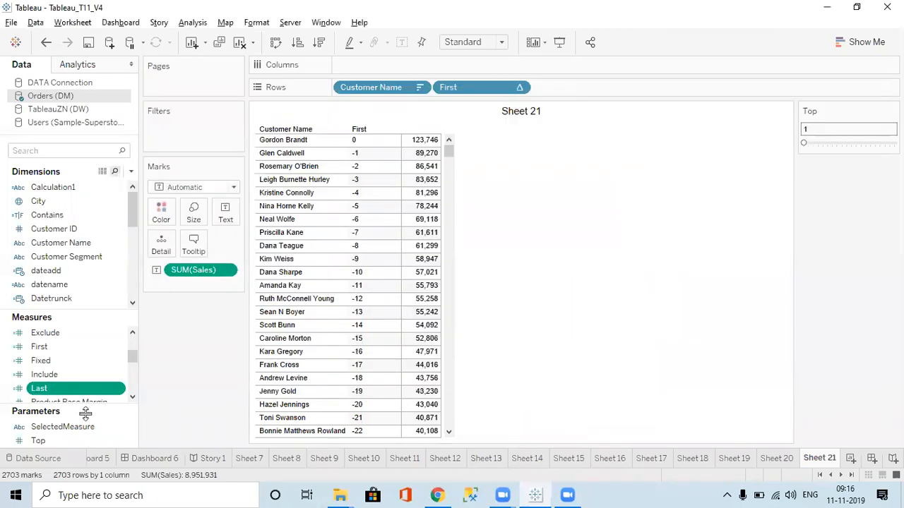
Place the Last field on Rows after First, make it discrete and check its values down to the table's final rows
{"action": "left_click_drag", "start_coordinate": [67, 389], "coordinate": [551, 86]}
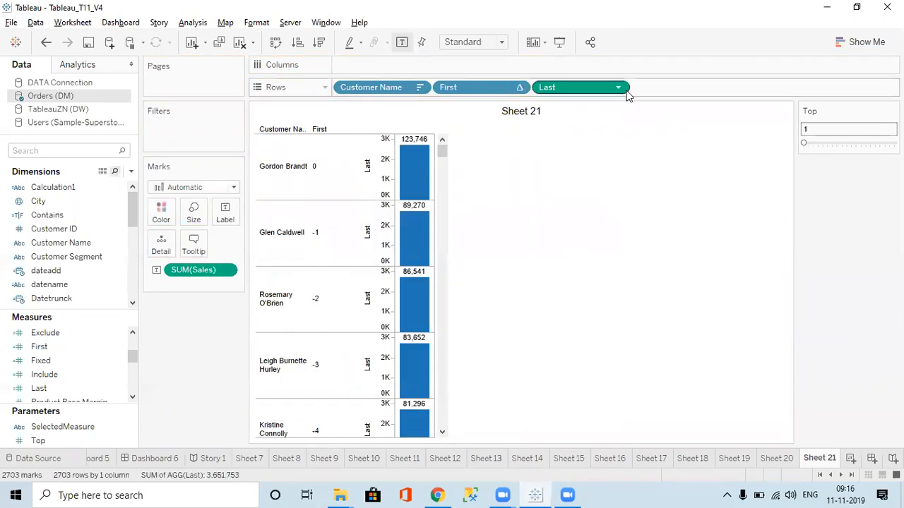
{"action": "left_click", "coordinate": [618, 88]}
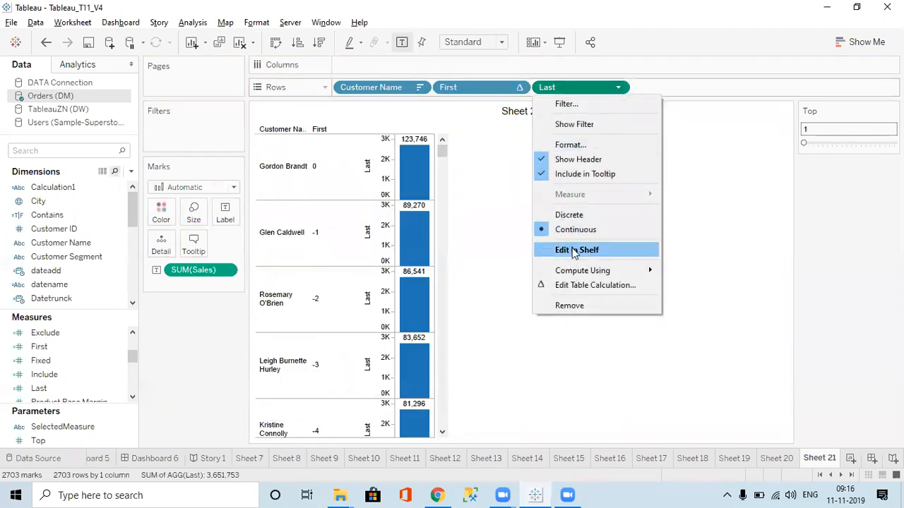
{"action": "left_click", "coordinate": [571, 216]}
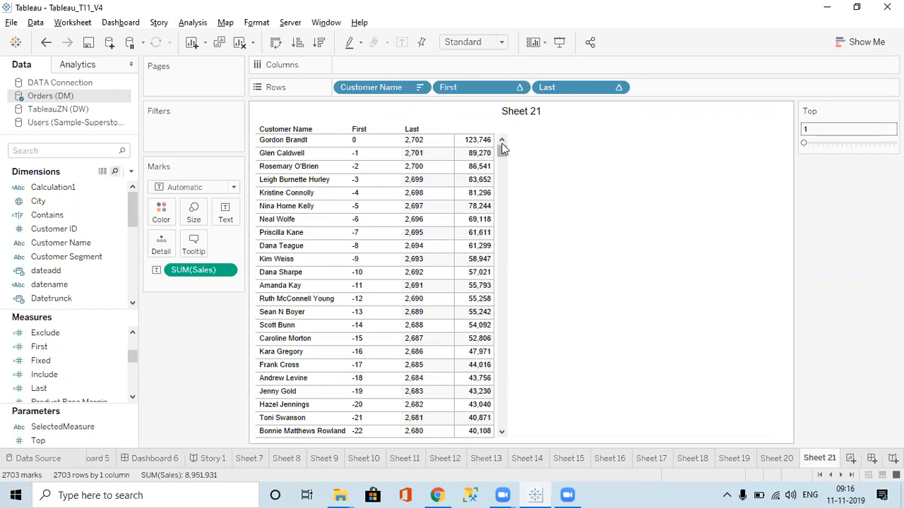
{"action": "left_click_drag", "start_coordinate": [502, 155], "coordinate": [486, 438]}
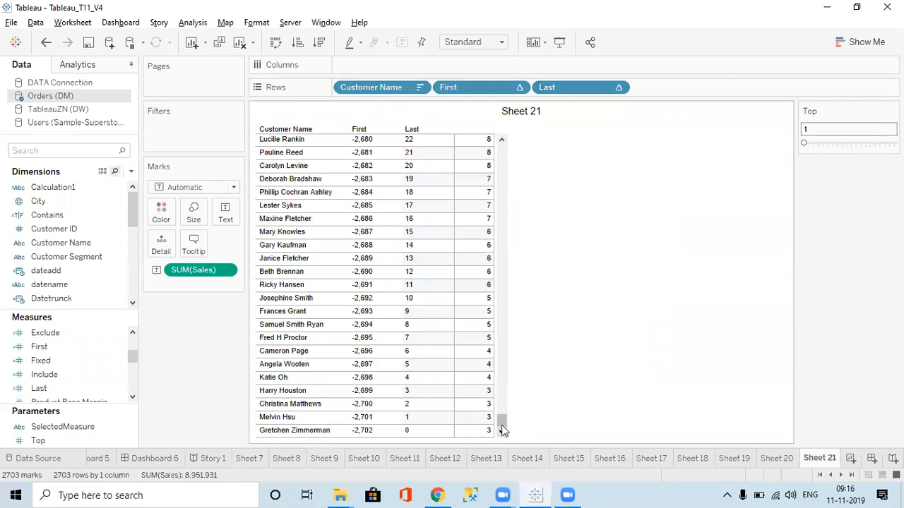
{"action": "mouse_move", "coordinate": [493, 432]}
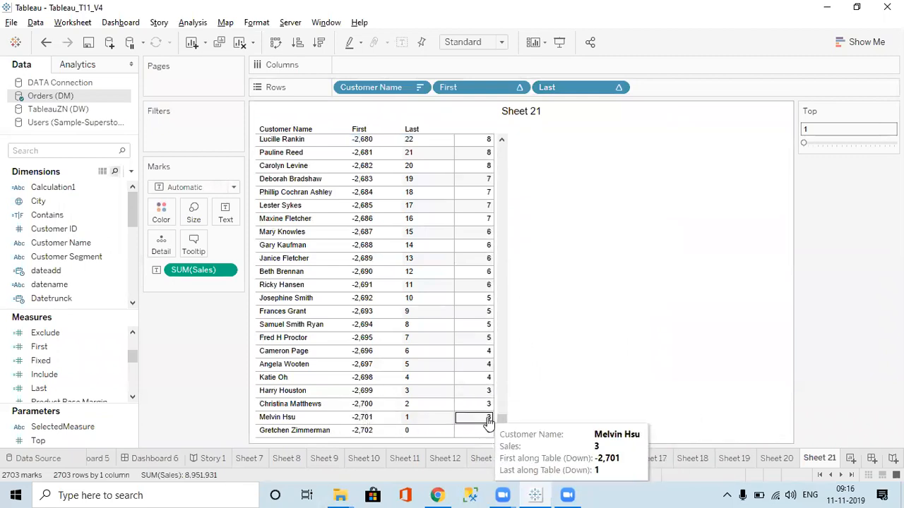
{"action": "left_click_drag", "start_coordinate": [502, 426], "coordinate": [515, 146]}
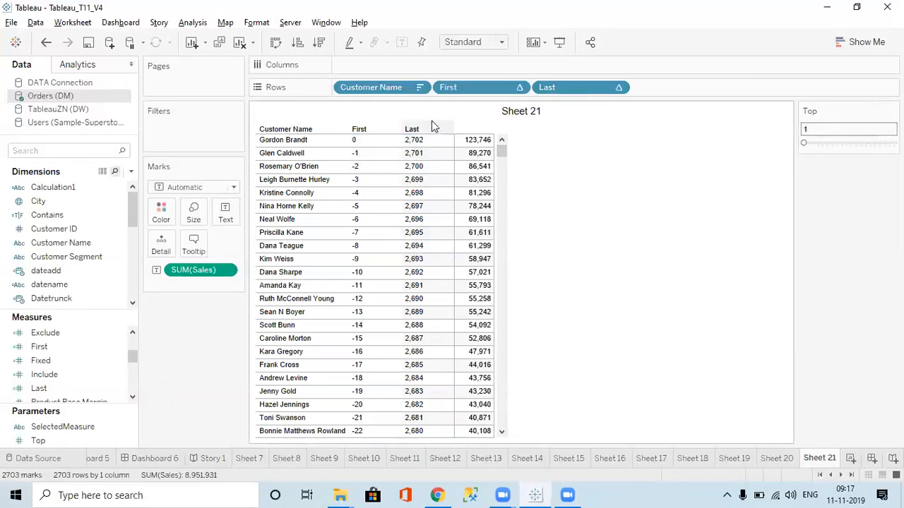
Create a calculated field named Index with the formula INDEX(), listing the Table Calculation functions for reference
{"action": "left_click", "coordinate": [131, 173]}
{"action": "left_click", "coordinate": [87, 184]}
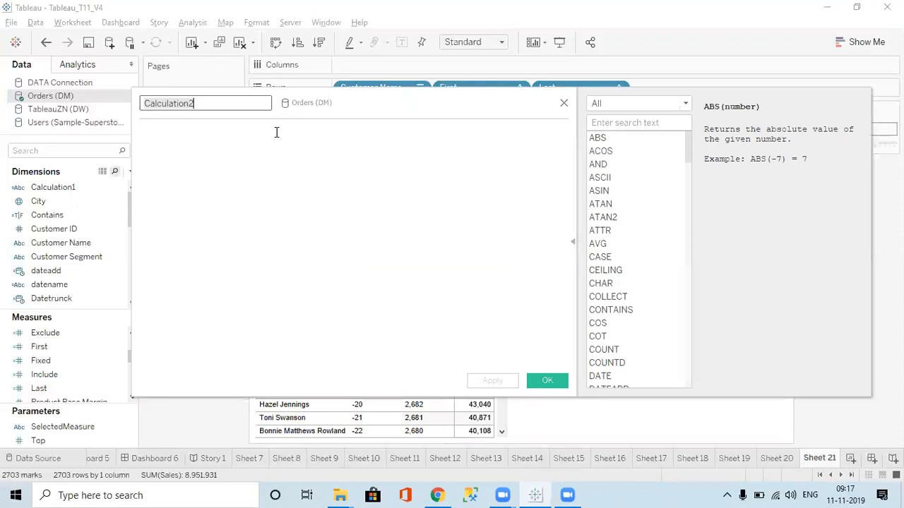
{"action": "left_click", "coordinate": [612, 103]}
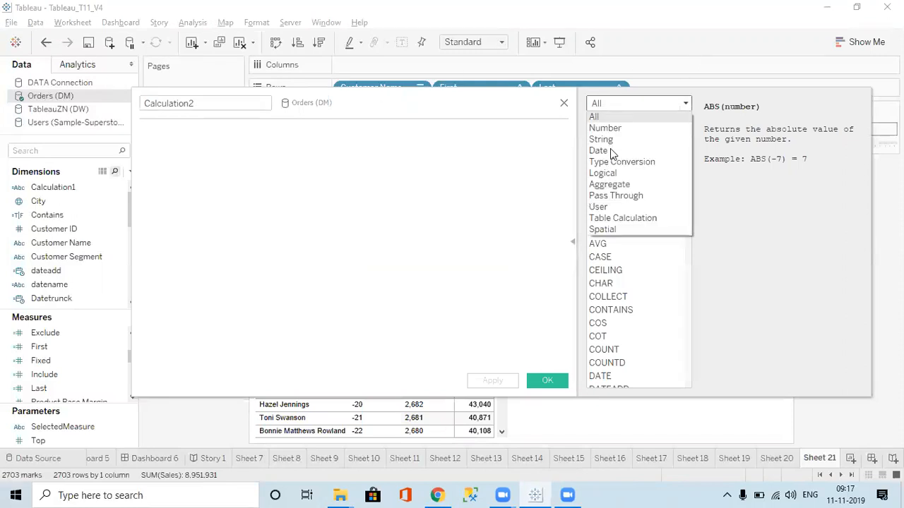
{"action": "left_click", "coordinate": [612, 219]}
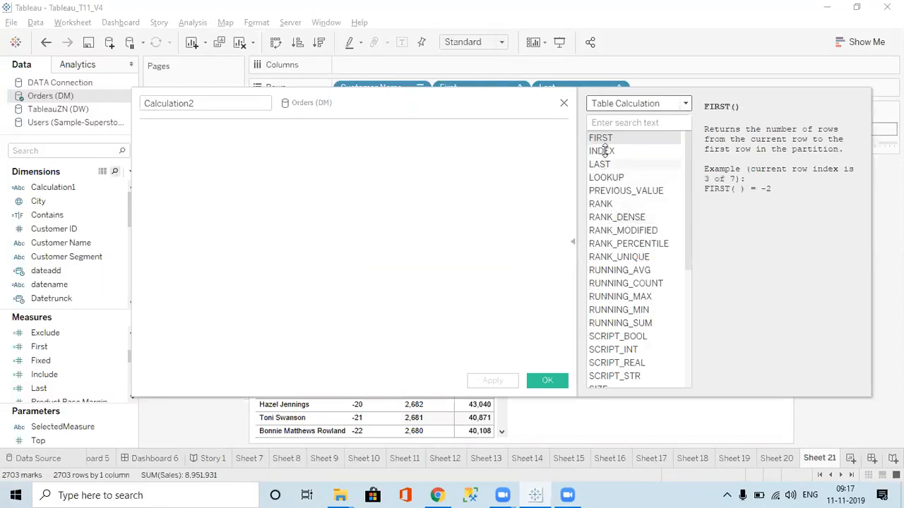
{"action": "left_click", "coordinate": [212, 103]}
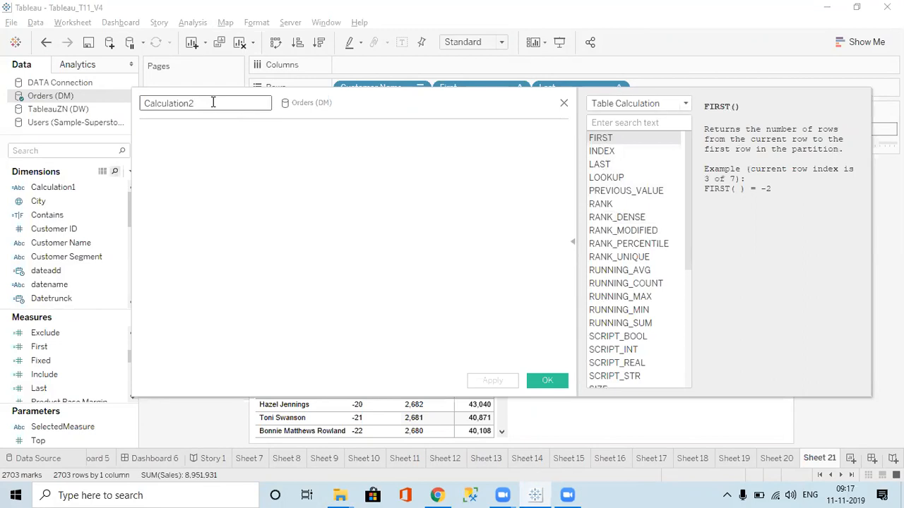
{"action": "key", "text": "ctrl+a"}
{"action": "type", "text": "In"}
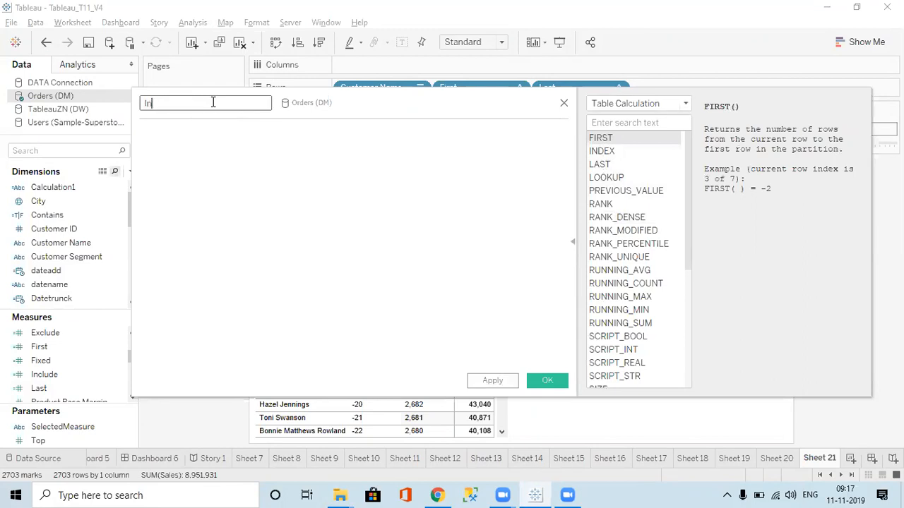
{"action": "type", "text": "inde"}
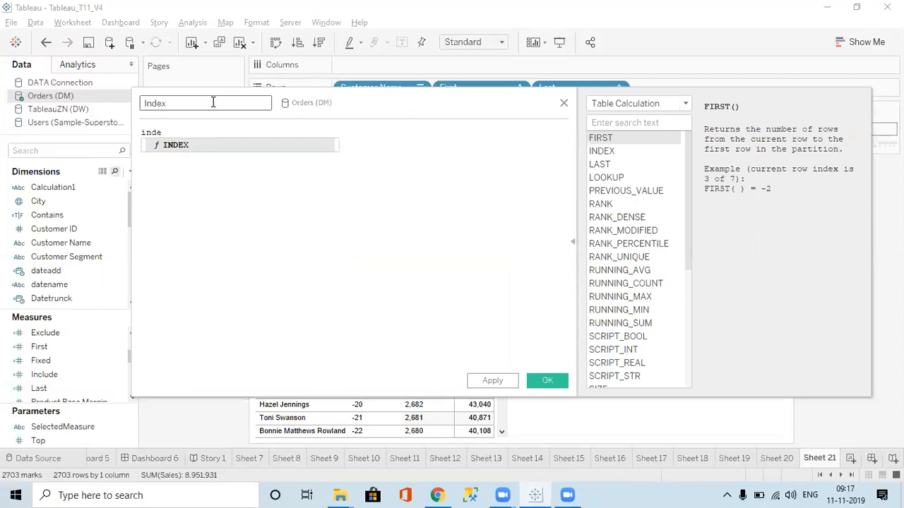
{"action": "key", "text": "Return"}
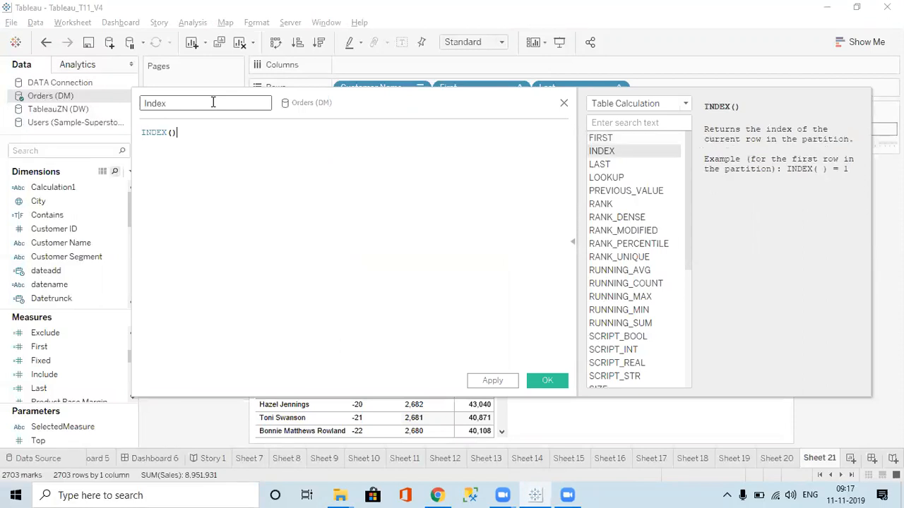
{"action": "left_click", "coordinate": [493, 382]}
{"action": "left_click", "coordinate": [545, 379]}
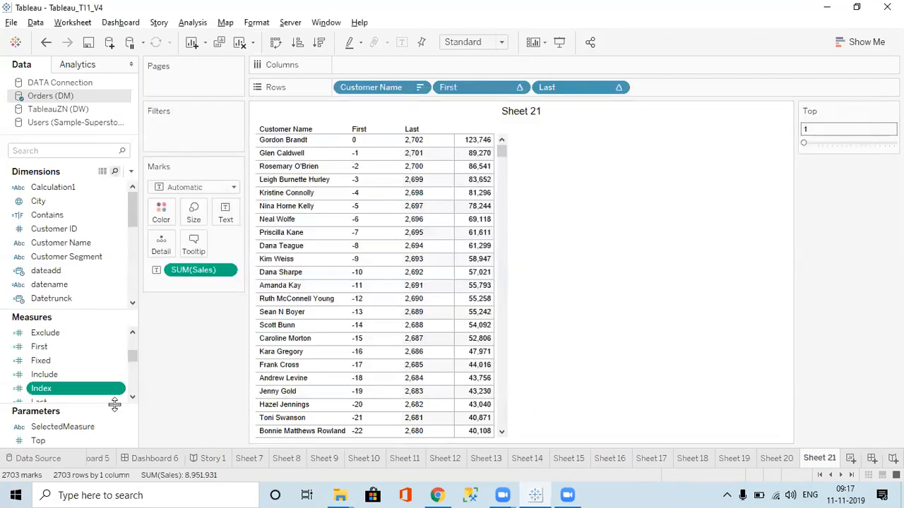
Place the Index field on Rows after Last and make it discrete
{"action": "left_click_drag", "start_coordinate": [91, 396], "coordinate": [666, 91]}
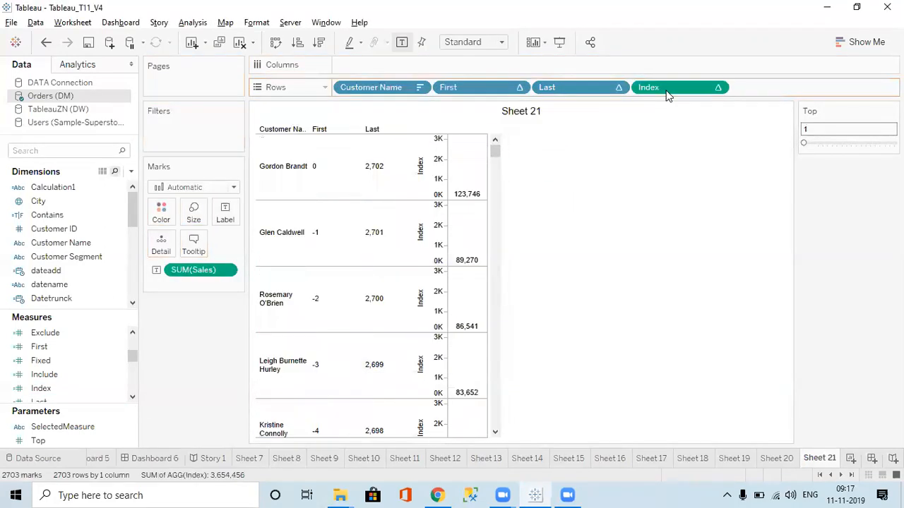
{"action": "left_click", "coordinate": [718, 87]}
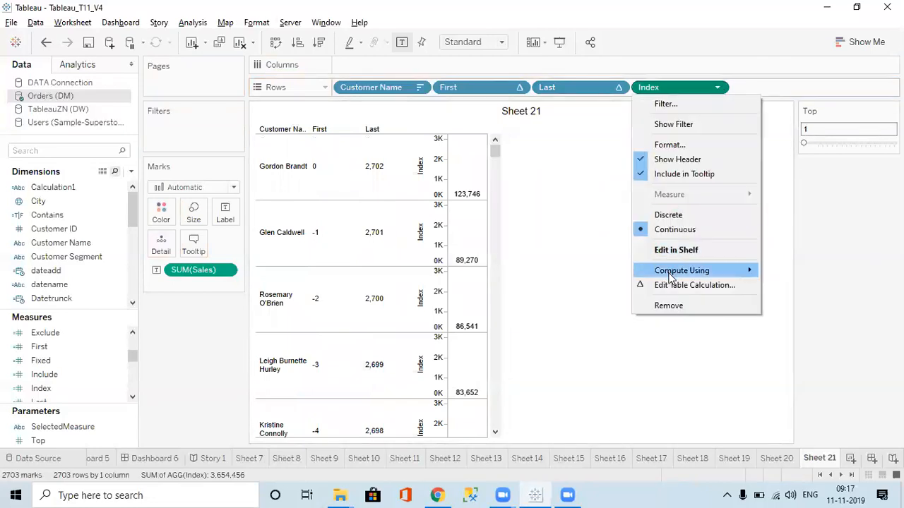
{"action": "left_click", "coordinate": [668, 226]}
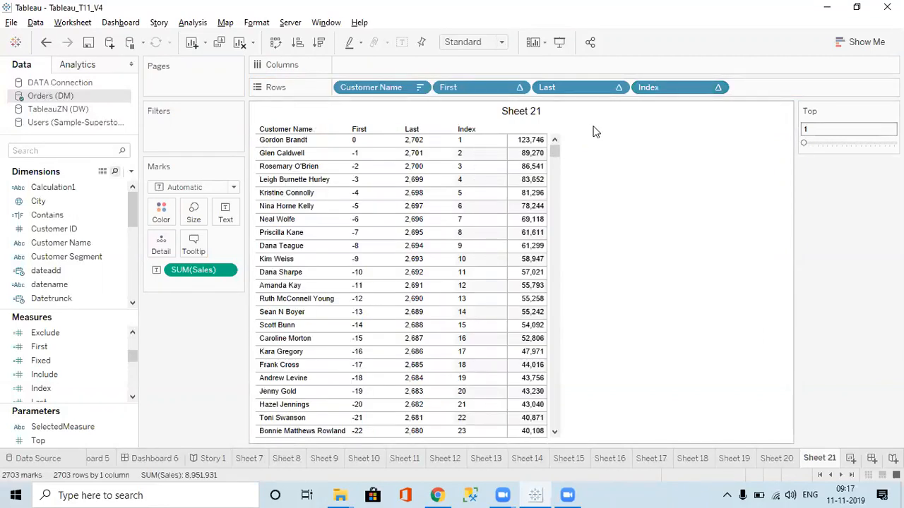
Open the First and Last fields on Rows for in-shelf editing to view their expressions
{"action": "left_click", "coordinate": [519, 88]}
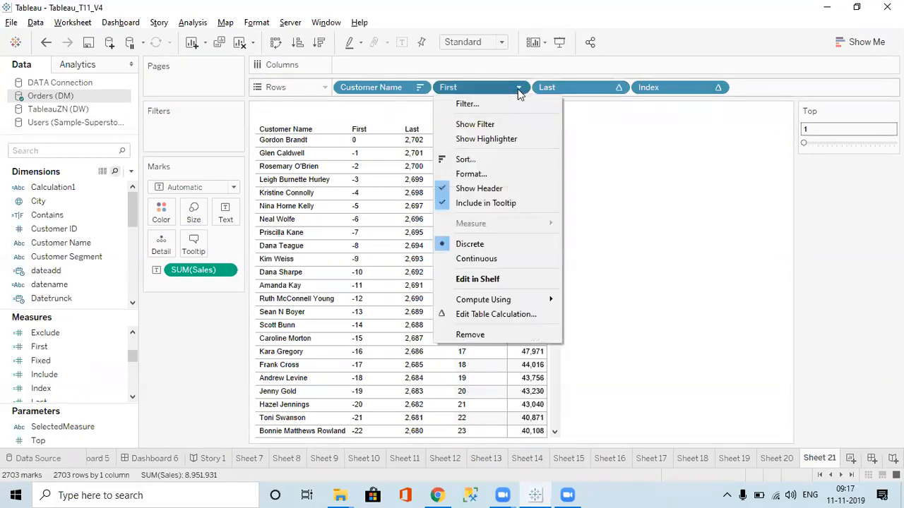
{"action": "left_click", "coordinate": [508, 86]}
{"action": "double_click", "coordinate": [509, 86]}
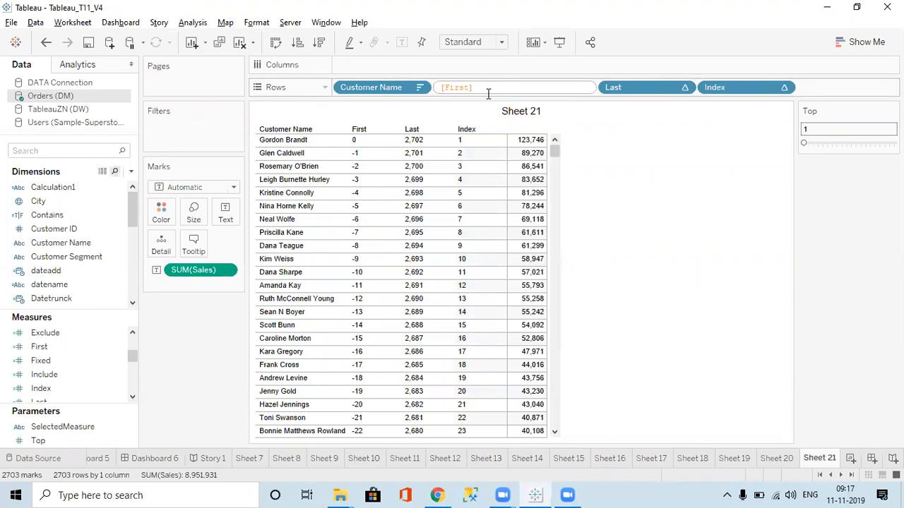
{"action": "left_click", "coordinate": [644, 86]}
{"action": "double_click", "coordinate": [630, 88]}
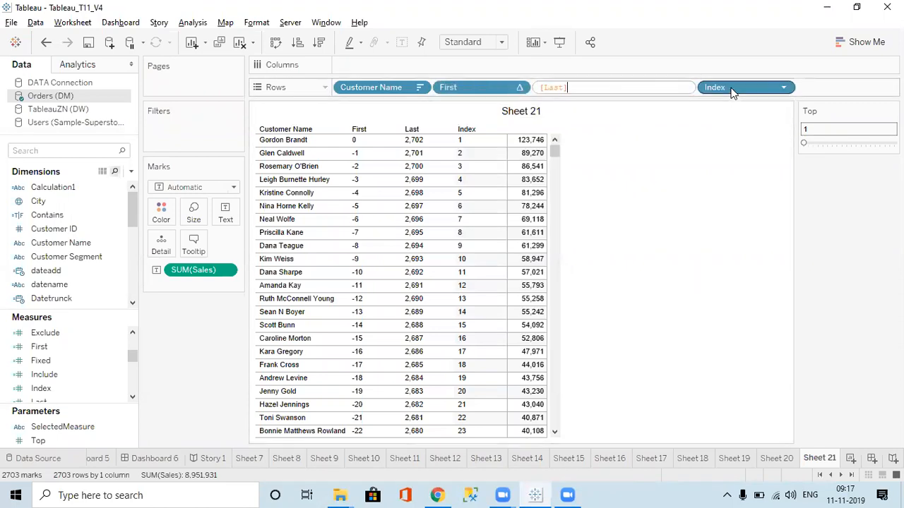